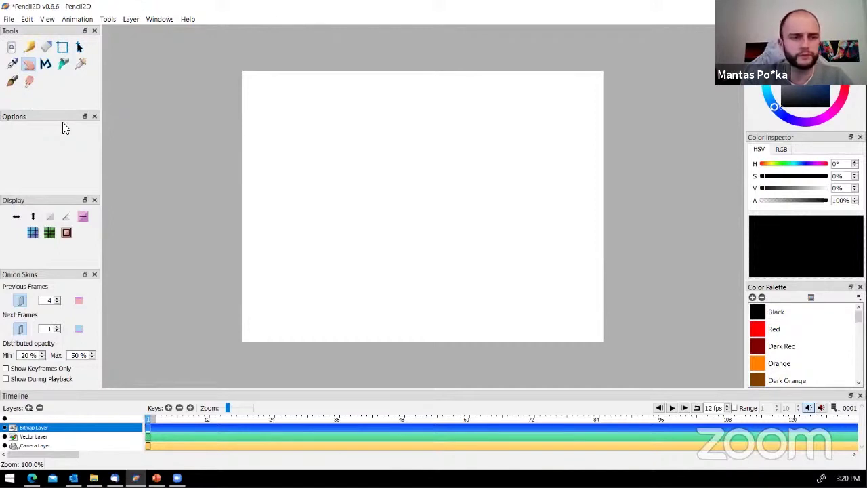
Preview the center, thirds, golden ratio and safe area overlays on the blank canvas
left_click(82, 220)
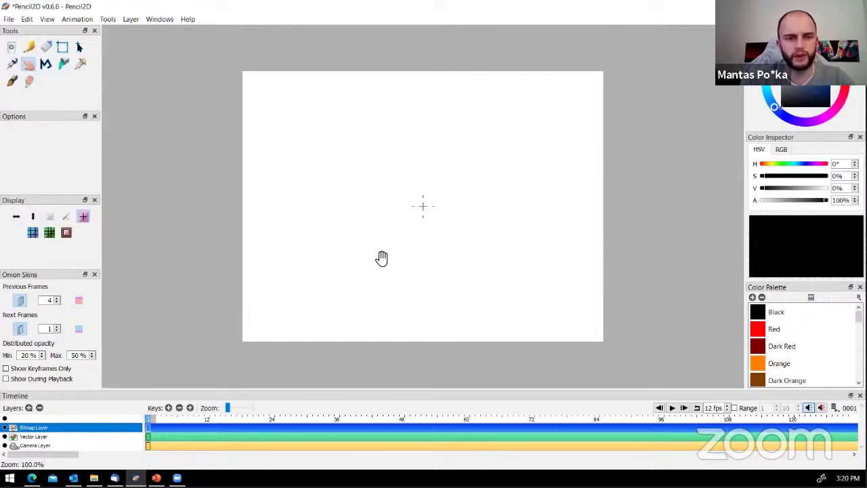
left_click(83, 216)
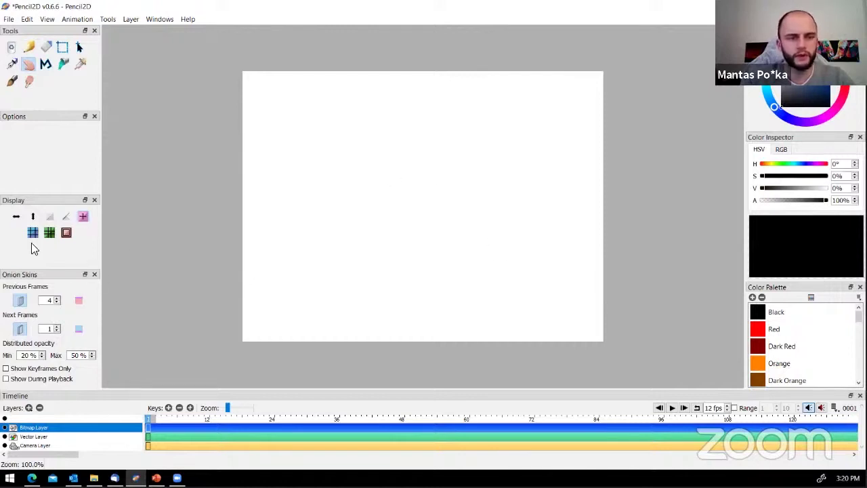
left_click(32, 234)
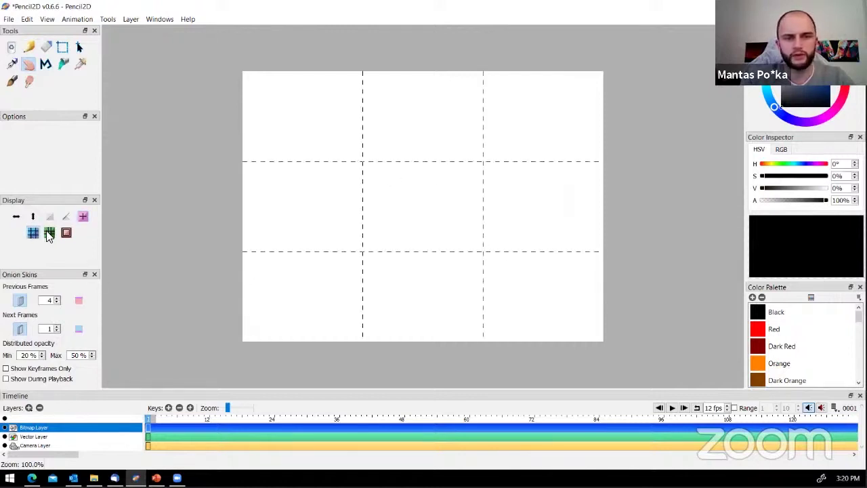
left_click(35, 235)
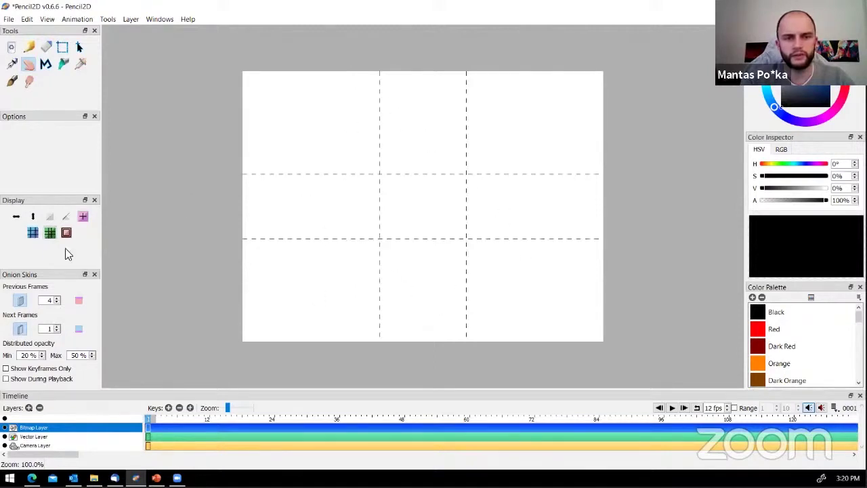
left_click(67, 233)
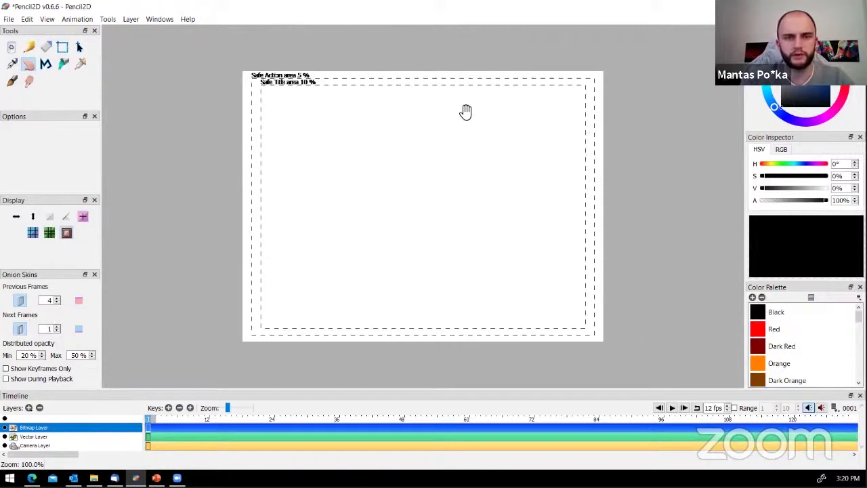
left_click(65, 233)
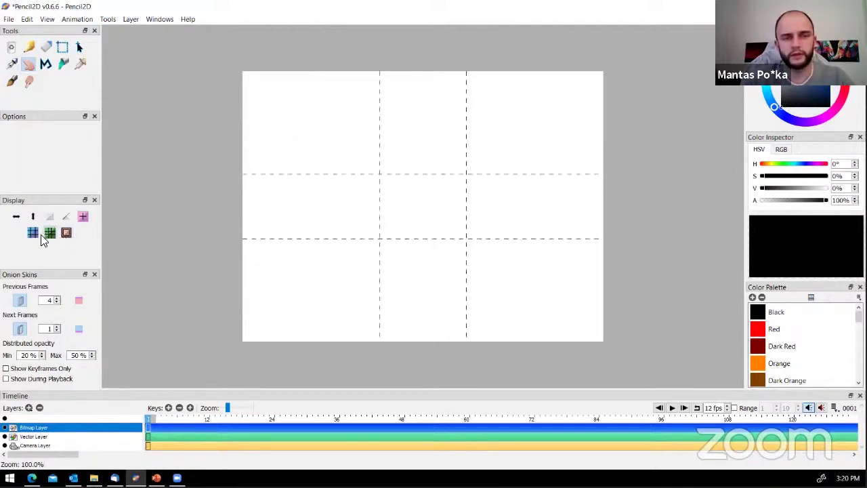
Compare the thirds grid with the golden ratio grid on the canvas, and hide both overlays
left_click(32, 233)
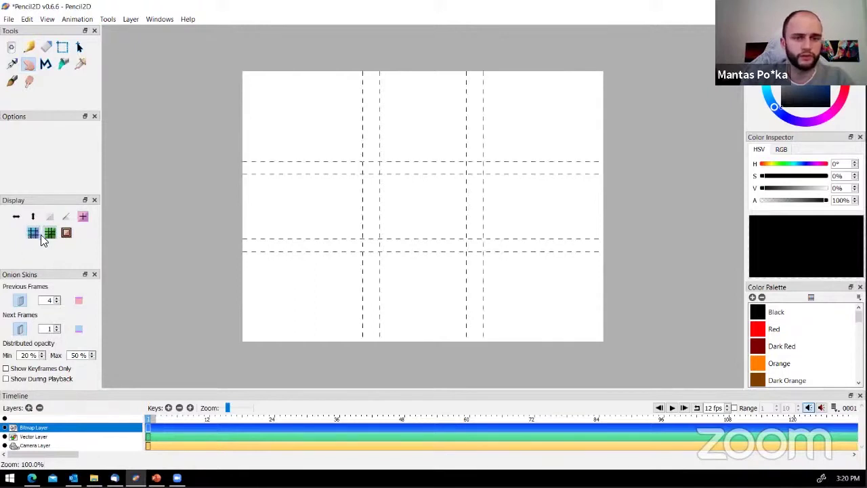
left_click(49, 232)
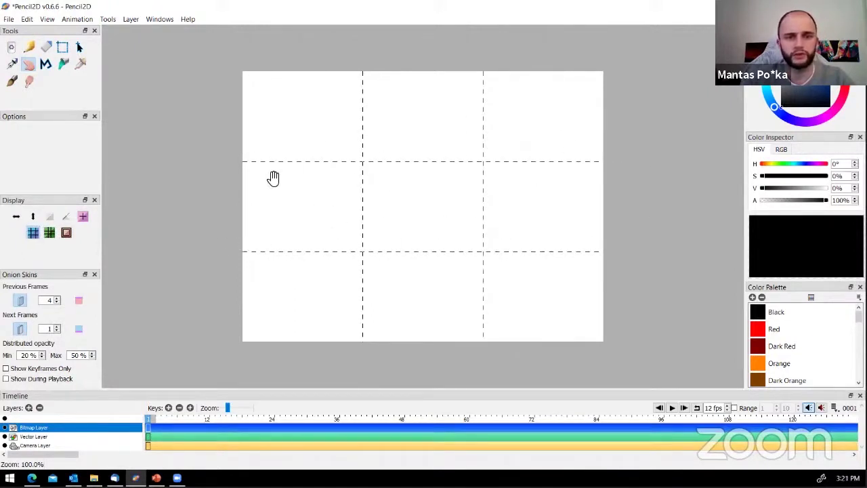
left_click(32, 236)
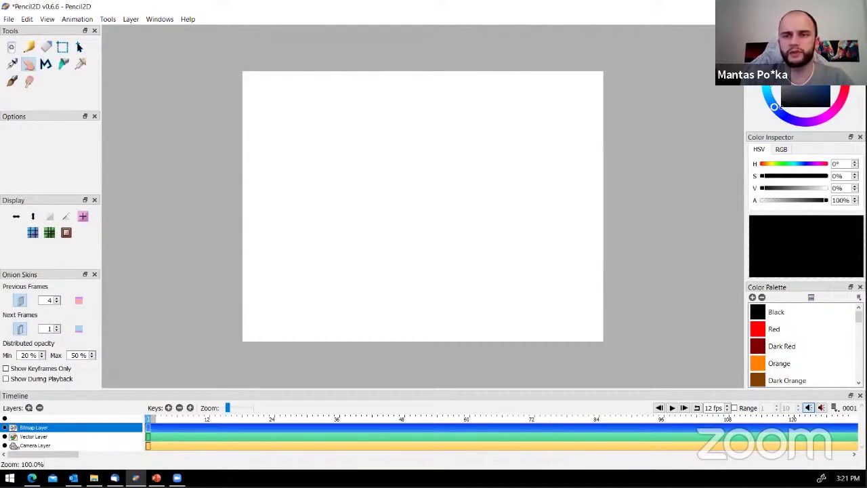
Try a brownish orange from the color wheel and Grayish Orange Yellow from the palette as the drawing color
left_click(799, 79)
left_click_drag(799, 79, 822, 76)
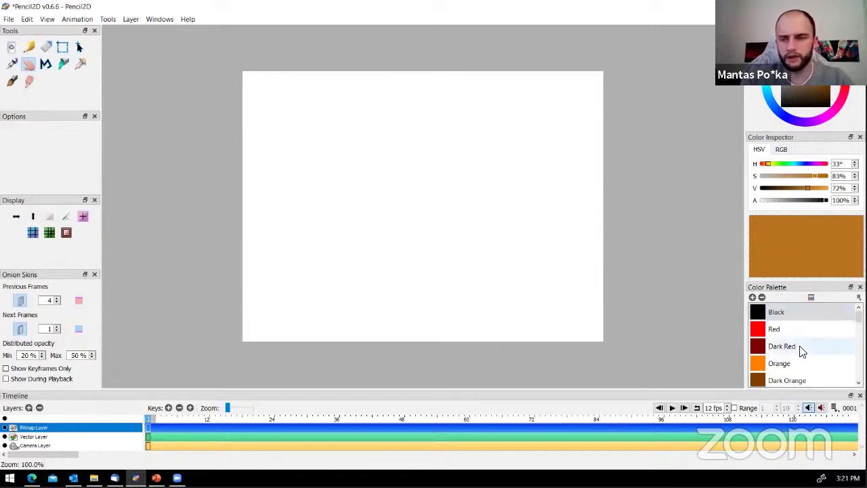
scroll(791, 329, "down", 4)
scroll(794, 331, "down", 10)
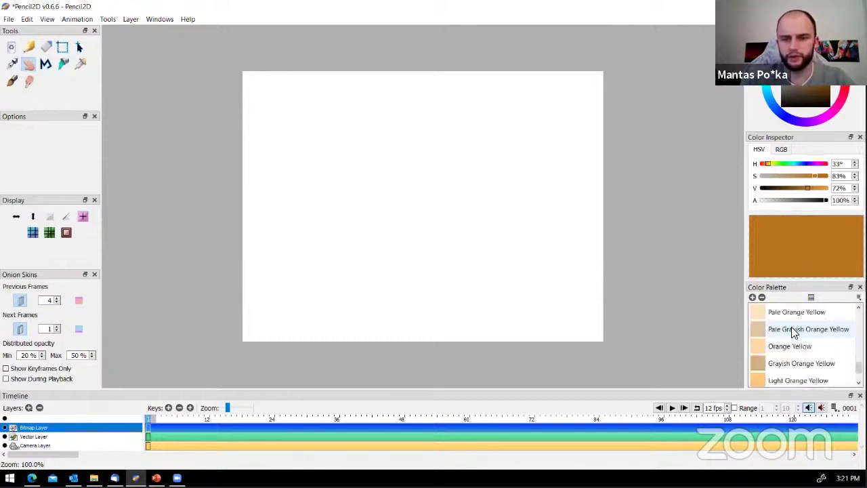
scroll(796, 369, "up", 5)
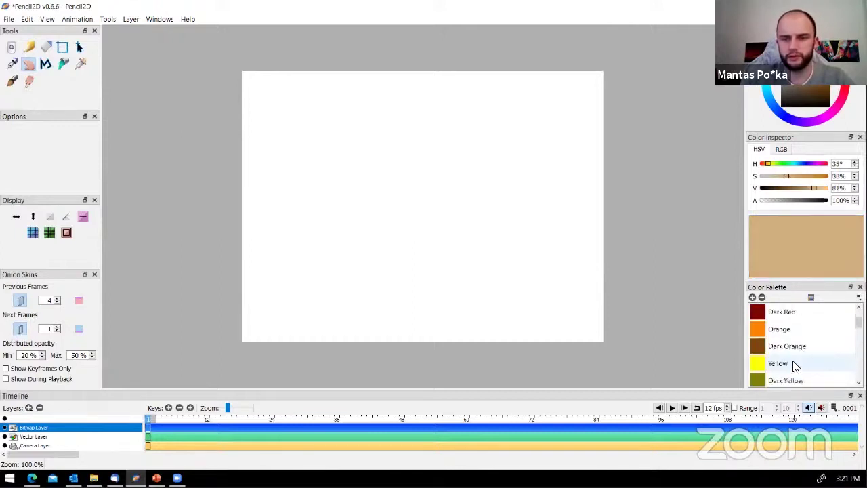
Try the Red, Dark Red and Orange palette swatches, and set the drawing color to Black
left_click(794, 345)
scroll(795, 369, "up", 1)
left_click(784, 332)
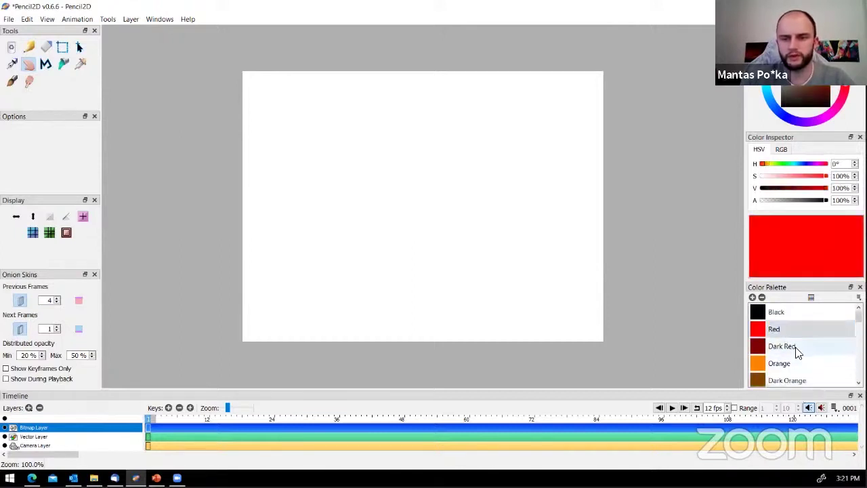
left_click(794, 346)
left_click(806, 364)
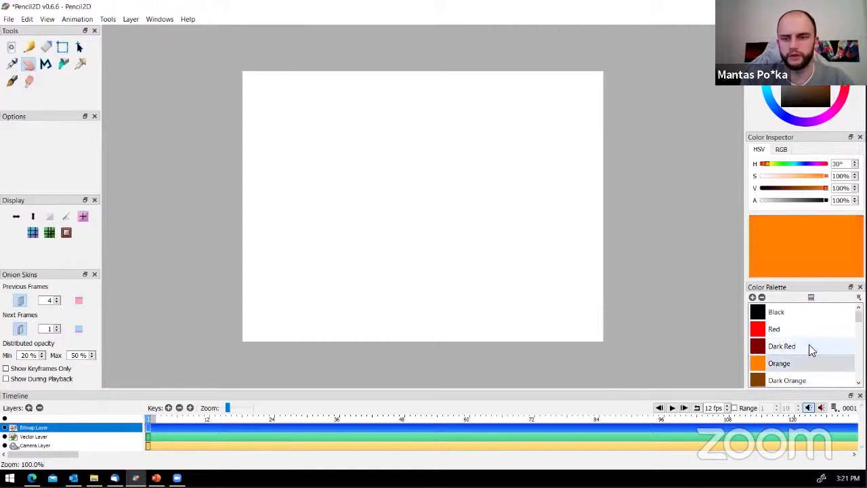
left_click(809, 344)
scroll(808, 347, "down", 7)
scroll(810, 350, "up", 7)
scroll(811, 351, "up", 2)
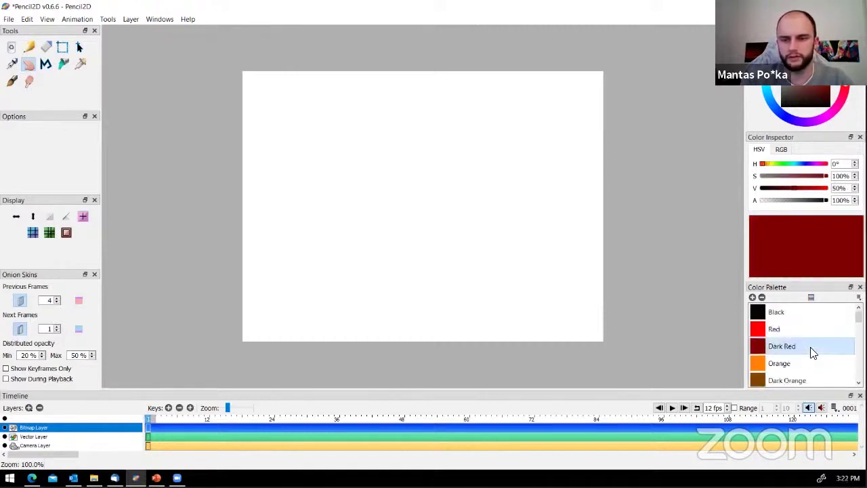
left_click(790, 330)
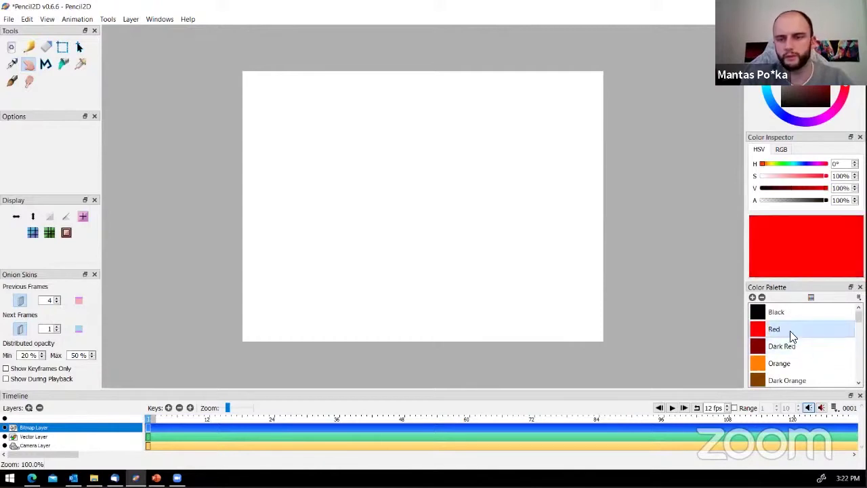
left_click(806, 312)
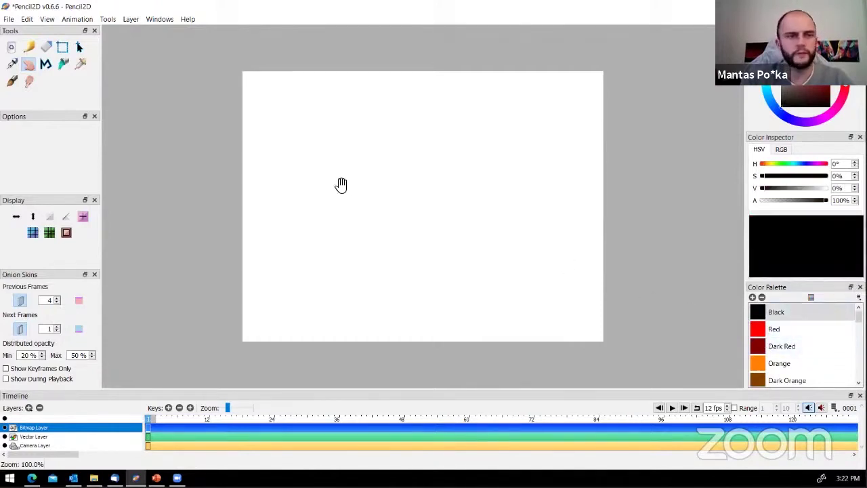
Scribble three zigzag patches on the Bitmap Layer with the Pencil tool, varying the pen pressure
left_click(27, 48)
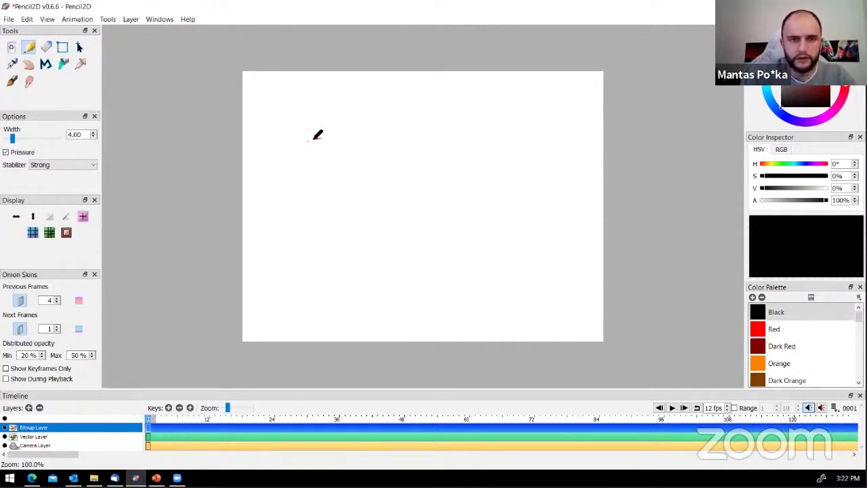
mouse_move(310, 149)
left_mouse_down()
mouse_move(339, 166)
mouse_move(325, 217)
mouse_move(359, 197)
left_mouse_up()
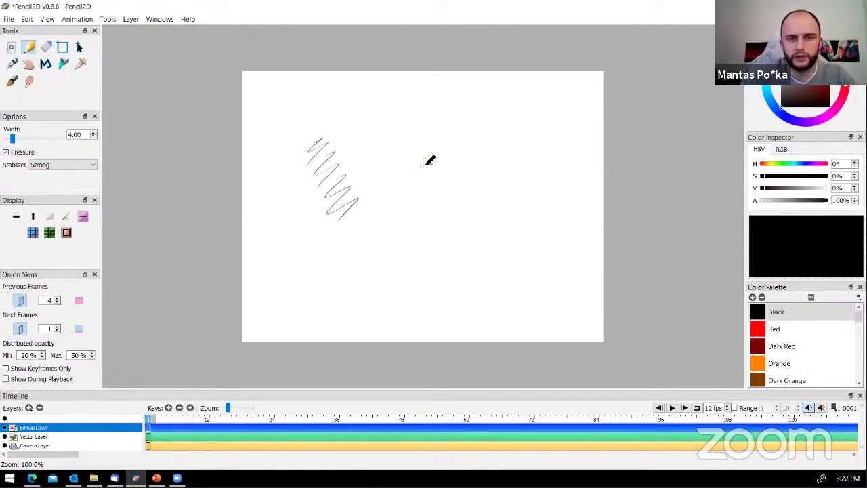
mouse_move(426, 158)
left_mouse_down()
mouse_move(390, 191)
mouse_move(392, 206)
mouse_move(413, 210)
mouse_move(374, 258)
left_mouse_up()
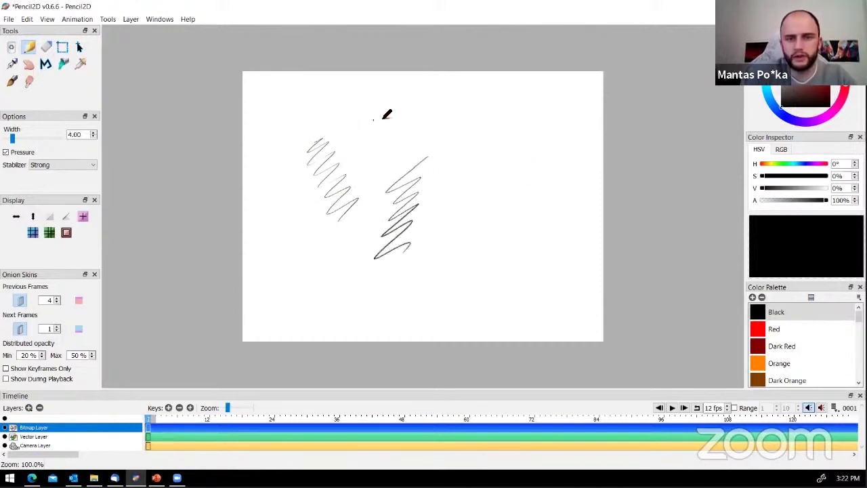
mouse_move(403, 117)
left_mouse_down()
mouse_move(387, 135)
mouse_move(382, 166)
mouse_move(407, 160)
left_mouse_up()
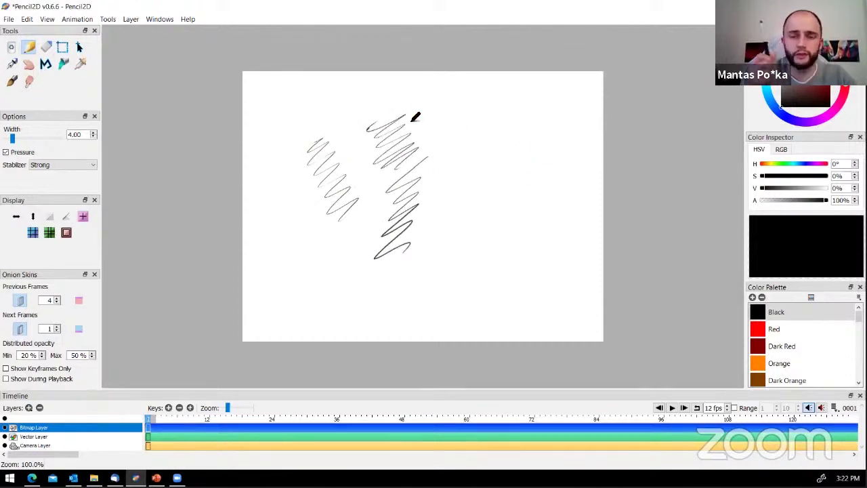
Magnify the scribbles and add light and dark pressure-varied pencil strokes around the first zigzag patch
scroll(354, 144, "up", 3)
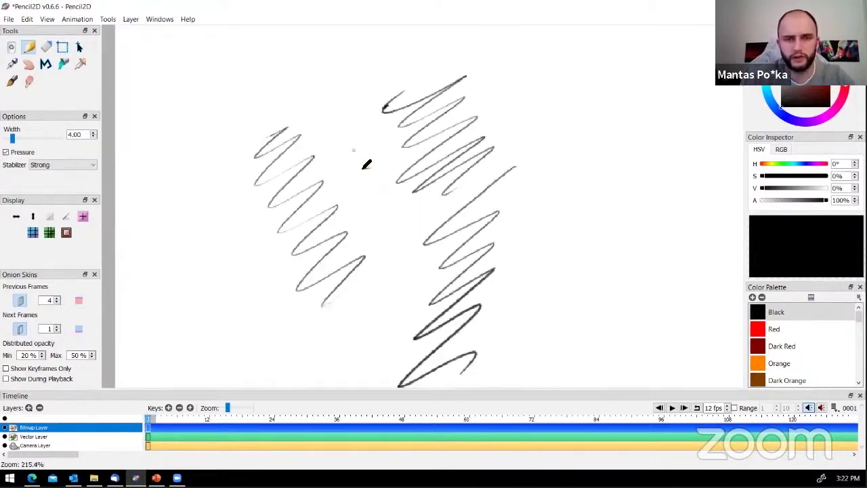
scroll(366, 170, "up", 2)
scroll(480, 87, "down", 2)
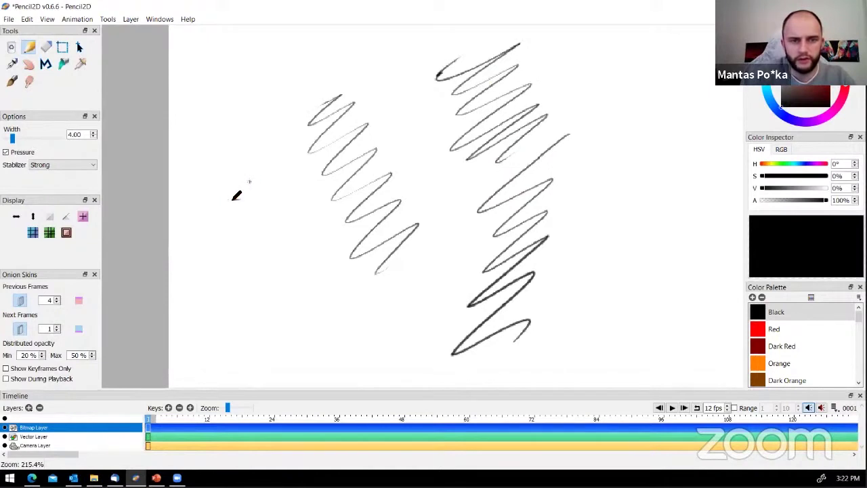
mouse_move(237, 193)
left_mouse_down()
mouse_move(258, 192)
mouse_move(250, 239)
mouse_move(268, 240)
mouse_move(242, 264)
mouse_move(247, 274)
mouse_move(264, 268)
mouse_move(264, 278)
mouse_move(289, 283)
mouse_move(275, 299)
mouse_move(285, 324)
mouse_move(307, 339)
mouse_move(400, 314)
mouse_move(444, 283)
mouse_move(439, 187)
mouse_move(423, 184)
mouse_move(412, 131)
mouse_move(383, 109)
mouse_move(383, 94)
mouse_move(396, 83)
mouse_move(377, 94)
mouse_move(276, 76)
mouse_move(254, 137)
left_mouse_up()
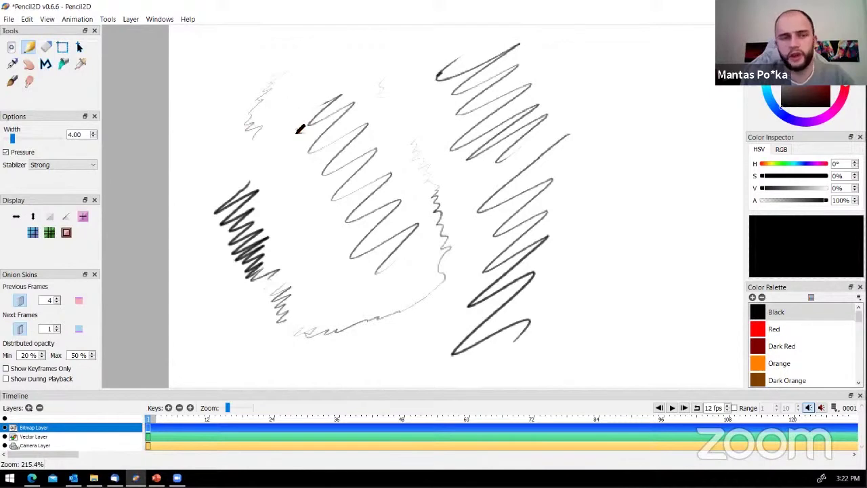
Draw a bold looping pencil line, and paint a broad soft S-curve with the pencil width at about 90
mouse_move(231, 83)
left_mouse_down()
mouse_move(213, 122)
mouse_move(291, 195)
mouse_move(319, 203)
mouse_move(286, 97)
mouse_move(310, 70)
left_mouse_up()
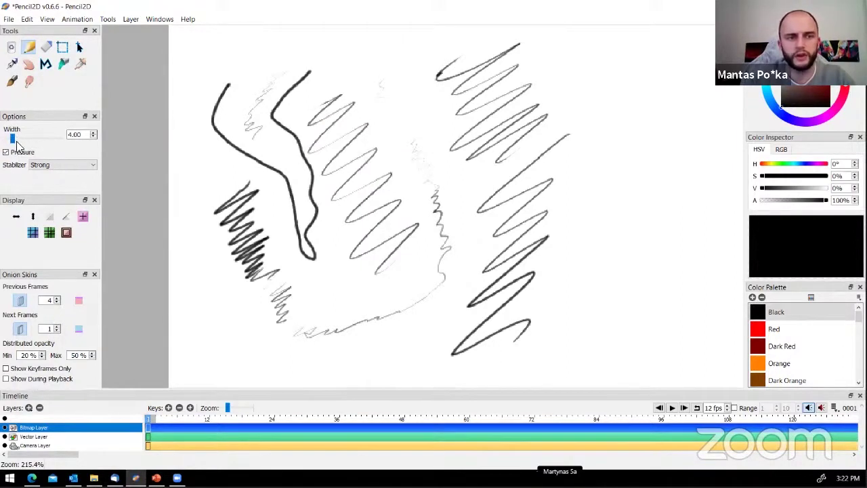
left_click_drag(12, 140, 42, 138)
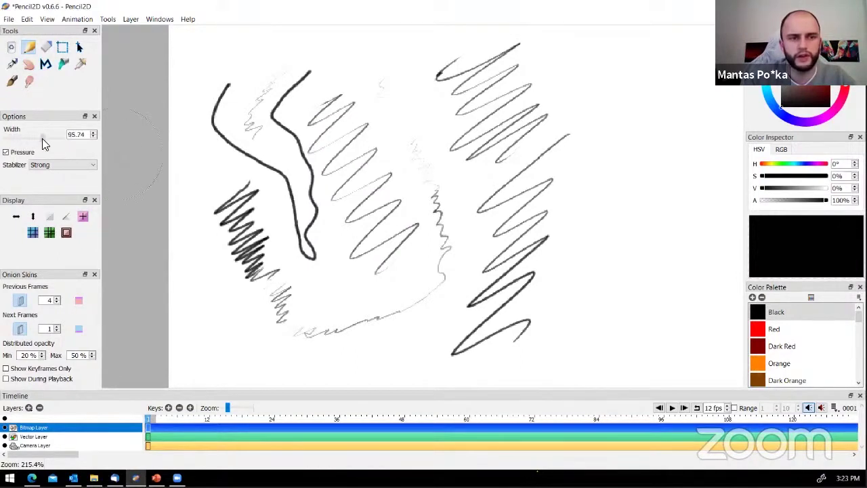
mouse_move(370, 73)
left_mouse_down()
mouse_move(464, 139)
mouse_move(393, 345)
mouse_move(555, 359)
left_mouse_up()
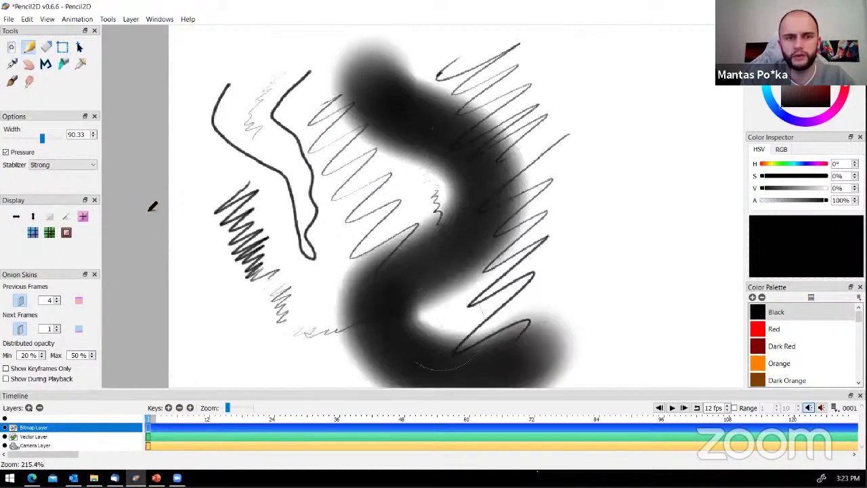
Set the pencil width to 1.00, turn Pressure off and draw a thin wavy line near the canvas's left edge
mouse_move(11, 141)
left_mouse_down()
mouse_move(26, 141)
mouse_move(4, 149)
left_mouse_up()
left_click(5, 152)
left_click_drag(199, 55, 189, 197)
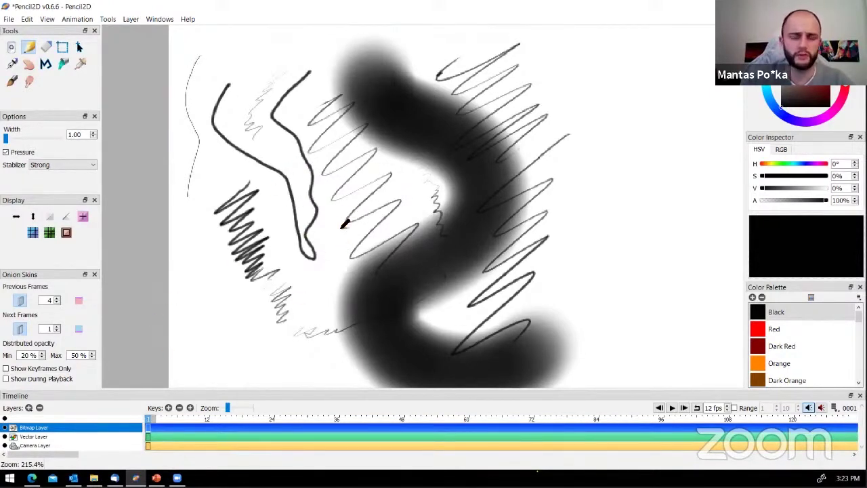
Undo the last four pencil strokes
key("ctrl+z")
key("ctrl+z")
key("ctrl+z")
key("ctrl+z")
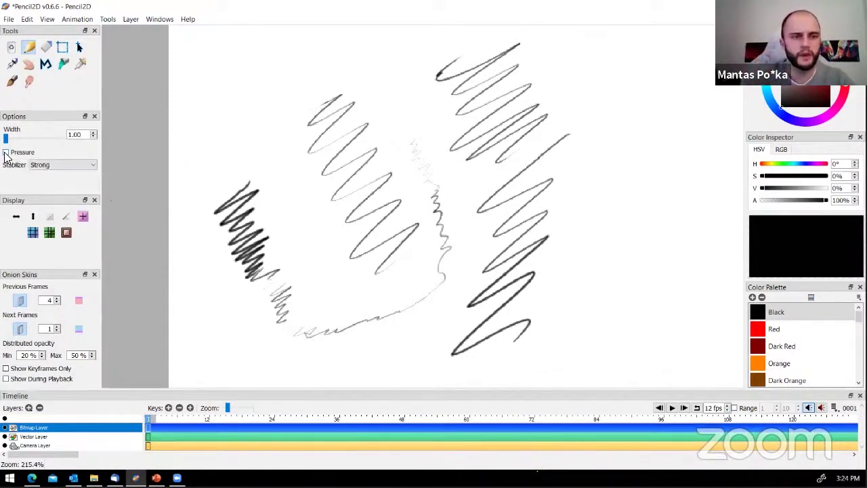
Set the pencil Stabilizer to None and draw one thin zigzag plus a thick one at width 9.78 in the upper-left canvas area
left_click(49, 167)
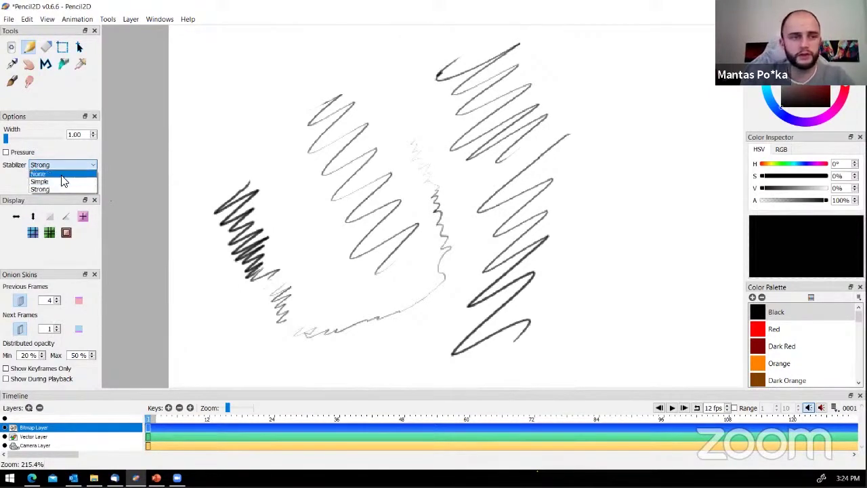
left_click(60, 173)
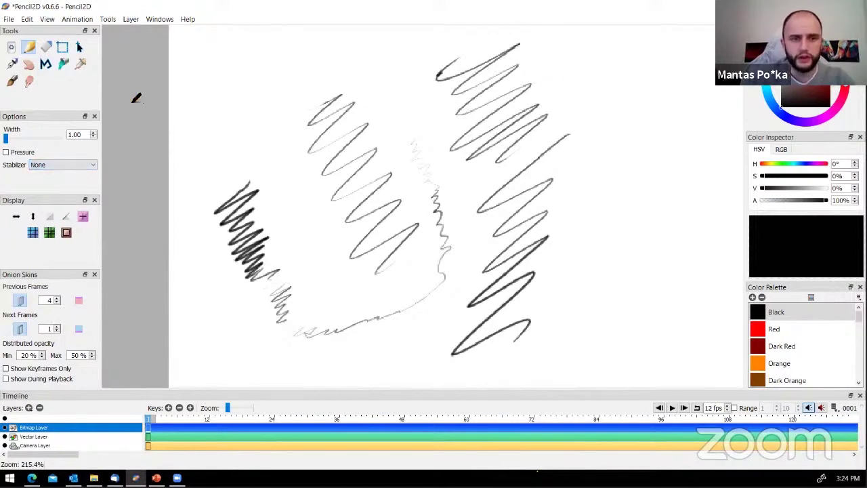
mouse_move(244, 53)
left_mouse_down()
mouse_move(239, 102)
mouse_move(265, 154)
left_mouse_up()
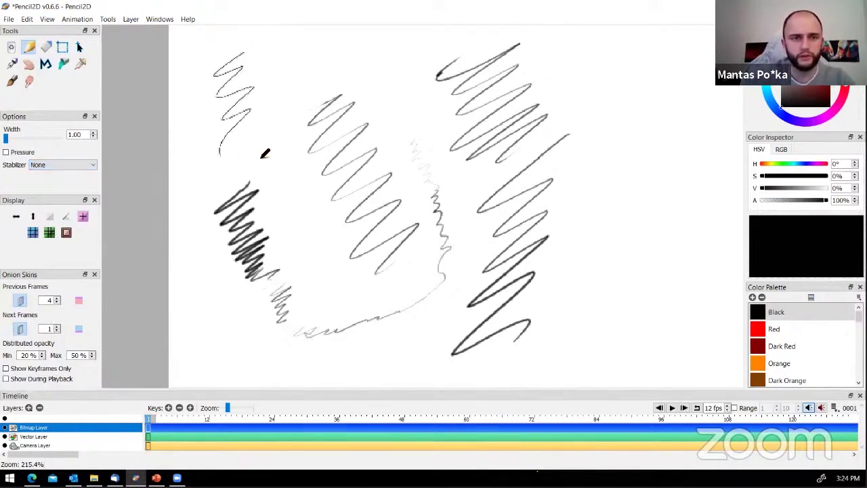
left_click_drag(7, 139, 17, 139)
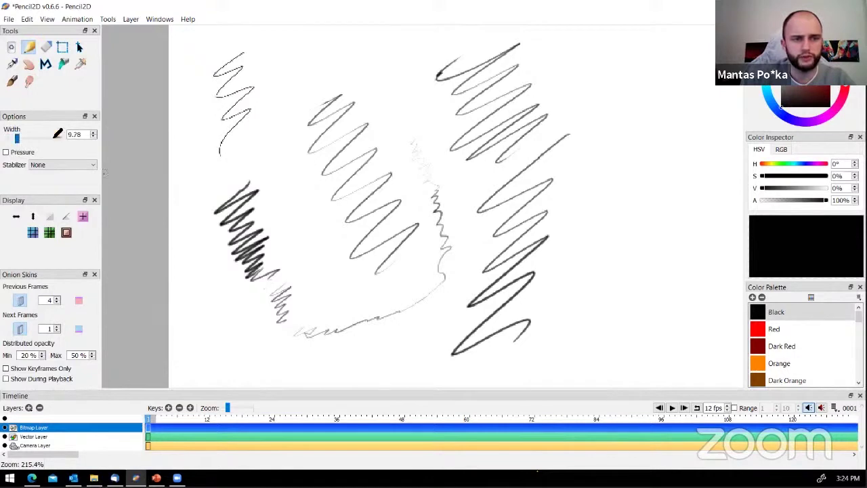
mouse_move(298, 55)
left_mouse_down()
mouse_move(276, 133)
mouse_move(287, 143)
left_mouse_up()
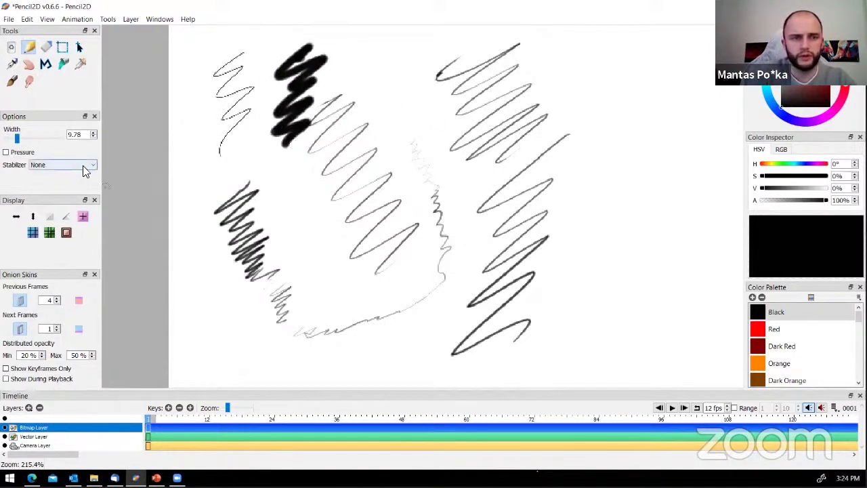
Set the pencil Stabilizer to Strong and draw another thick zigzag beside the unstabilized one
left_click(83, 165)
left_click(37, 194)
mouse_move(377, 44)
left_mouse_down()
mouse_move(393, 56)
mouse_move(386, 159)
left_mouse_up()
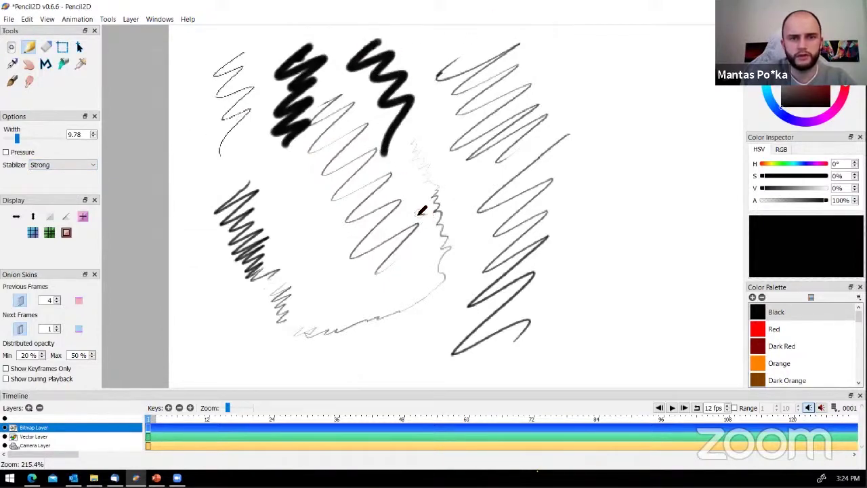
Examine the two thick zigzags up close to compare the unstabilized stroke with the strongly stabilized one
scroll(337, 147, "up", 5)
scroll(229, 184, "down", 4)
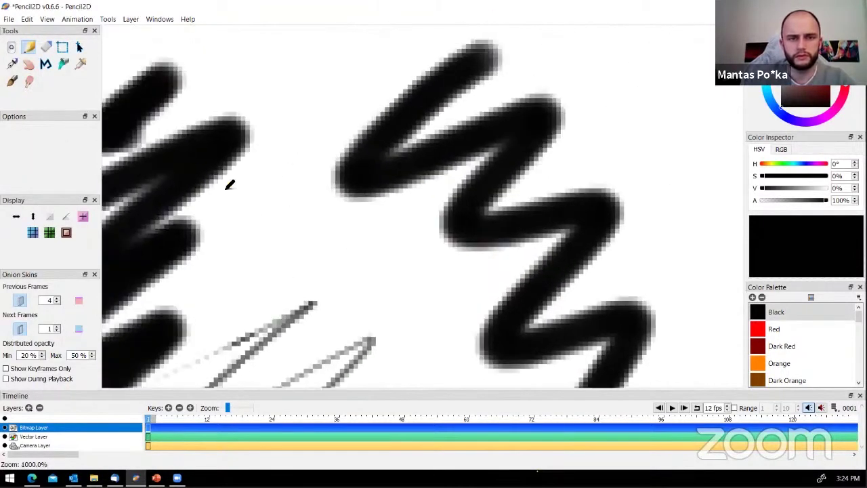
scroll(365, 174, "up", 2)
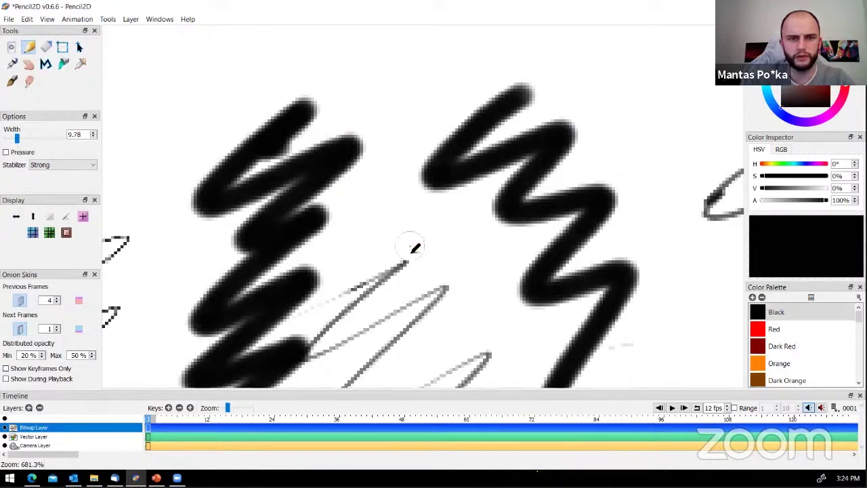
scroll(427, 242, "down", 4)
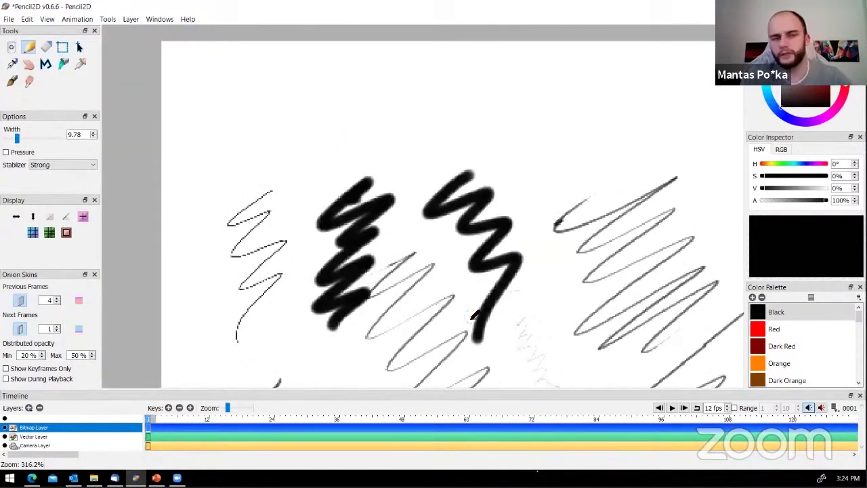
left_click_drag(524, 256, 464, 187)
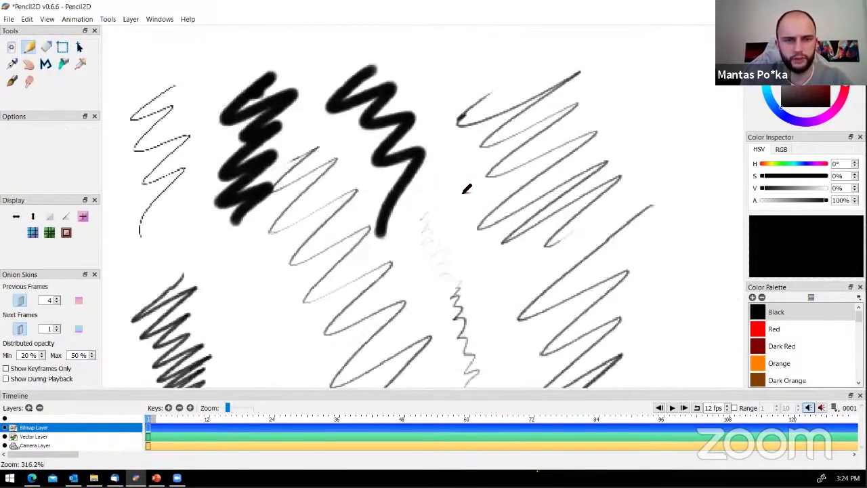
scroll(439, 283, "down", 2)
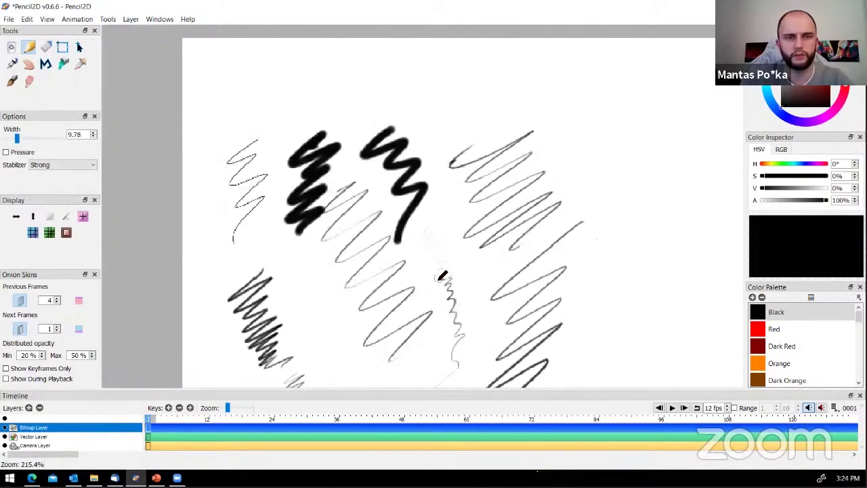
Erase the upper parts of the unstabilized thick zigzag and the thin zigzag beside it with the Eraser at width 24.00 and feather 62.53
left_click(47, 46)
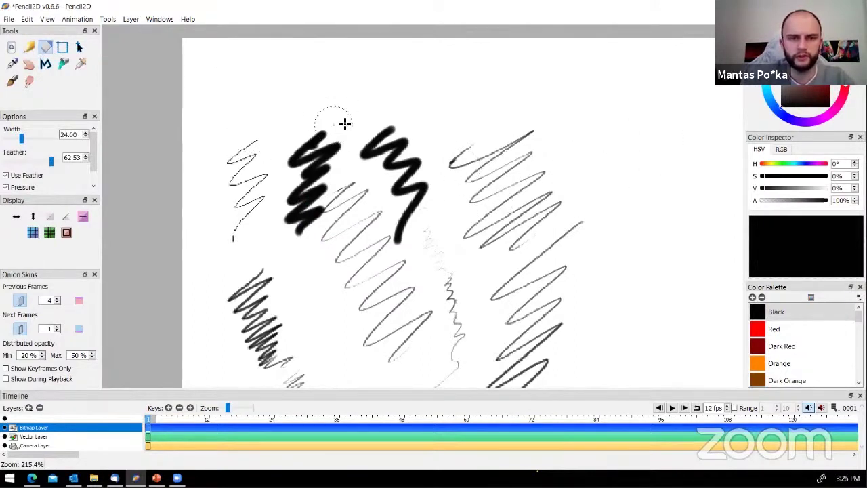
mouse_move(319, 138)
left_mouse_down()
mouse_move(341, 126)
mouse_move(297, 158)
mouse_move(318, 131)
left_mouse_up()
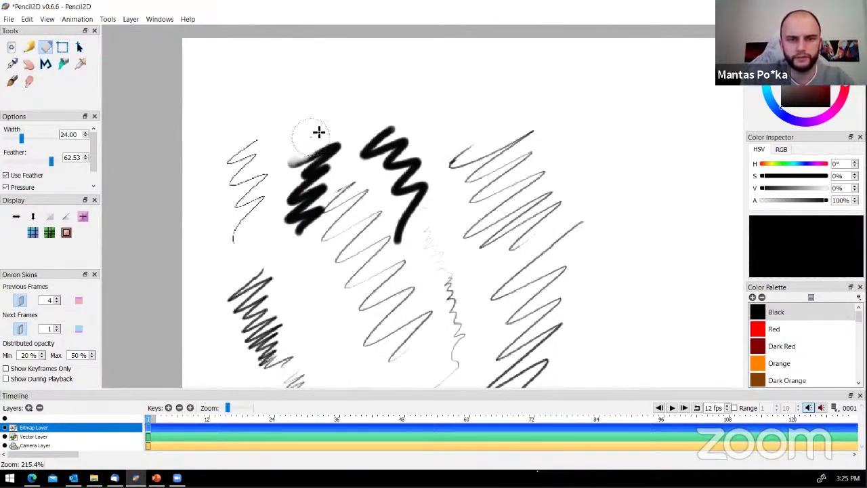
mouse_move(230, 169)
left_mouse_down()
mouse_move(278, 122)
mouse_move(220, 172)
mouse_move(280, 141)
mouse_move(280, 131)
mouse_move(226, 162)
mouse_move(248, 158)
mouse_move(226, 189)
mouse_move(238, 153)
mouse_move(207, 157)
mouse_move(286, 146)
mouse_move(243, 177)
mouse_move(226, 203)
mouse_move(339, 140)
mouse_move(280, 189)
mouse_move(277, 197)
mouse_move(287, 192)
mouse_move(269, 210)
mouse_move(294, 202)
left_mouse_up()
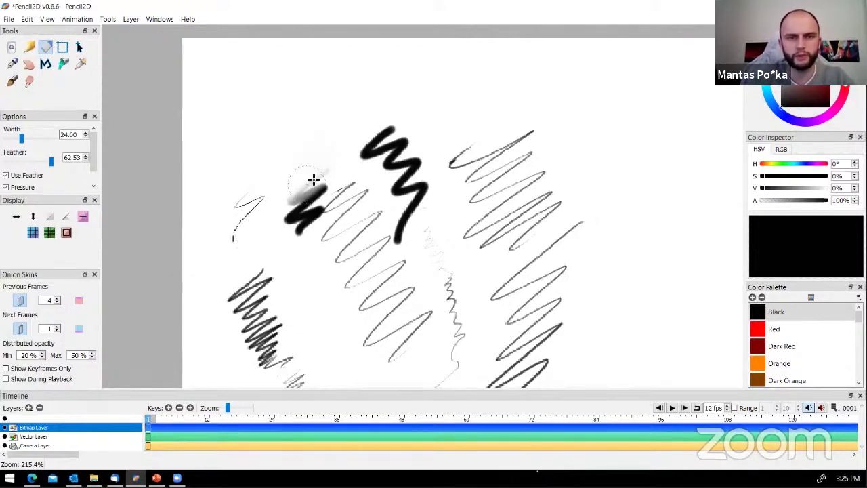
Fade the upper part of the stabilized thick zigzag with eraser Feather at 68.55, and erase more of it with Feather at 1.00
scroll(293, 134, "up", 3)
scroll(294, 134, "up", 6)
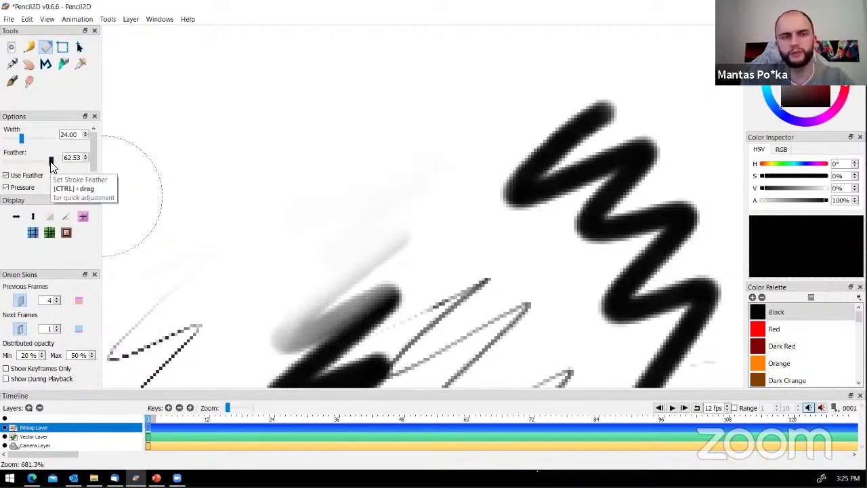
left_click_drag(51, 163, 60, 160)
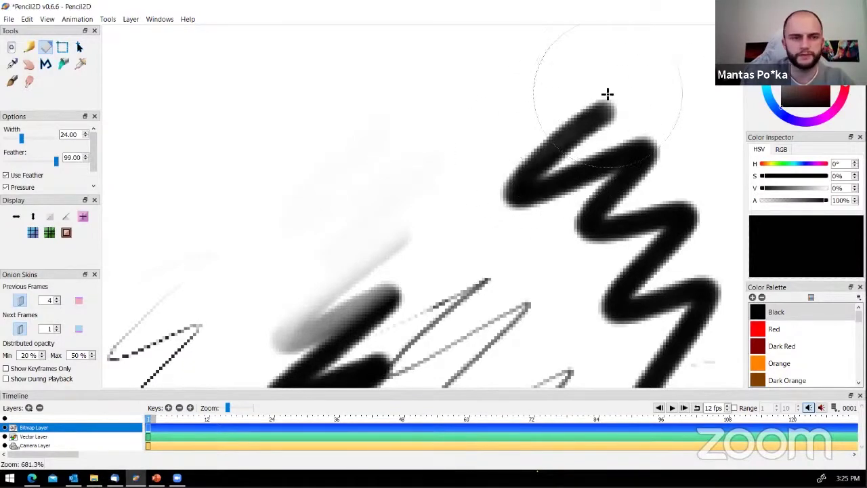
left_click_drag(56, 163, 52, 163)
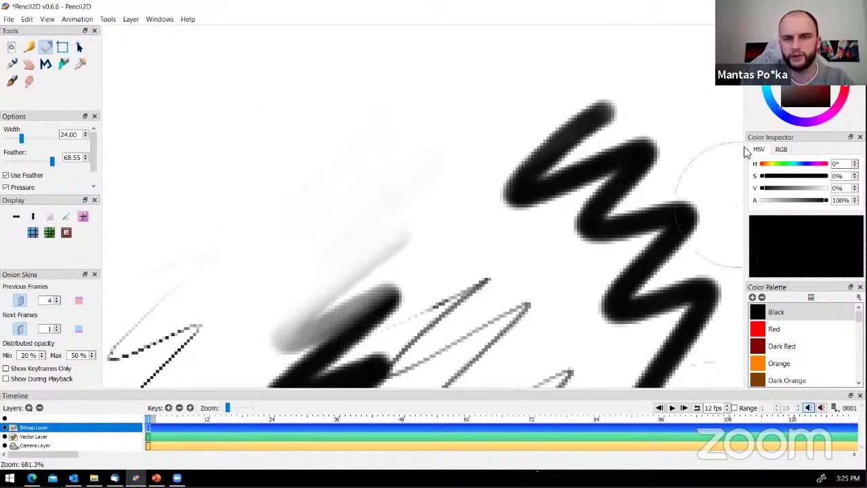
mouse_move(571, 78)
left_mouse_down()
mouse_move(563, 126)
mouse_move(508, 181)
mouse_move(644, 99)
mouse_move(519, 196)
mouse_move(721, 129)
mouse_move(681, 136)
mouse_move(569, 219)
mouse_move(662, 187)
mouse_move(639, 234)
mouse_move(716, 218)
mouse_move(619, 291)
mouse_move(589, 326)
mouse_move(619, 244)
mouse_move(660, 209)
mouse_move(575, 240)
mouse_move(657, 145)
mouse_move(571, 170)
left_mouse_up()
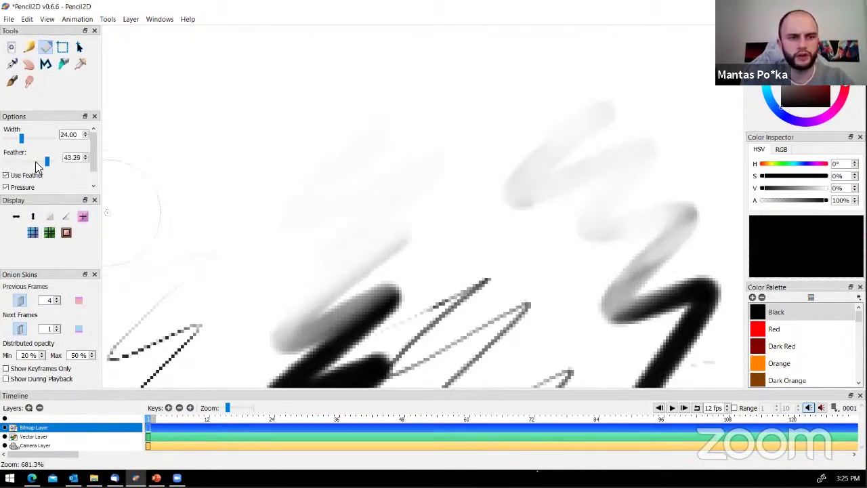
left_click_drag(51, 161, 2, 164)
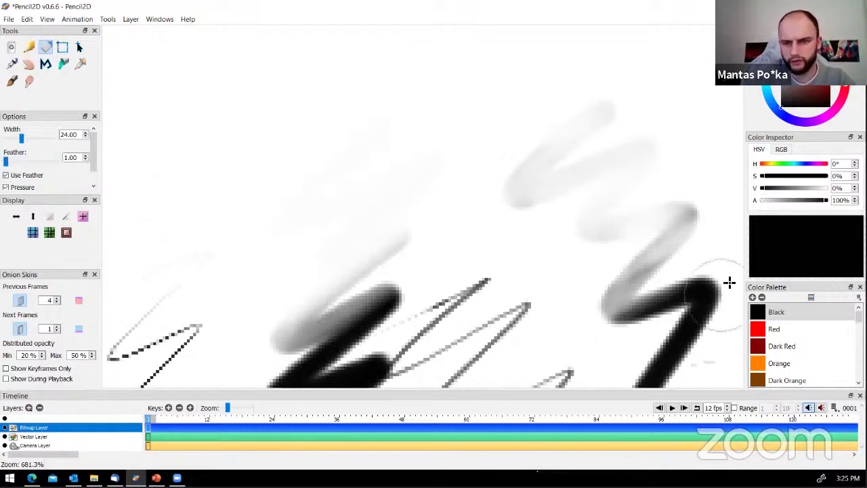
mouse_move(725, 281)
left_mouse_down()
mouse_move(710, 303)
mouse_move(718, 325)
mouse_move(726, 302)
mouse_move(715, 283)
mouse_move(729, 262)
mouse_move(717, 245)
mouse_move(578, 312)
mouse_move(601, 278)
mouse_move(547, 272)
mouse_move(661, 190)
mouse_move(533, 225)
mouse_move(510, 220)
mouse_move(501, 188)
mouse_move(448, 188)
mouse_move(522, 146)
mouse_move(308, 233)
mouse_move(221, 217)
mouse_move(181, 225)
mouse_move(217, 276)
mouse_move(251, 282)
mouse_move(213, 361)
mouse_move(257, 333)
left_mouse_up()
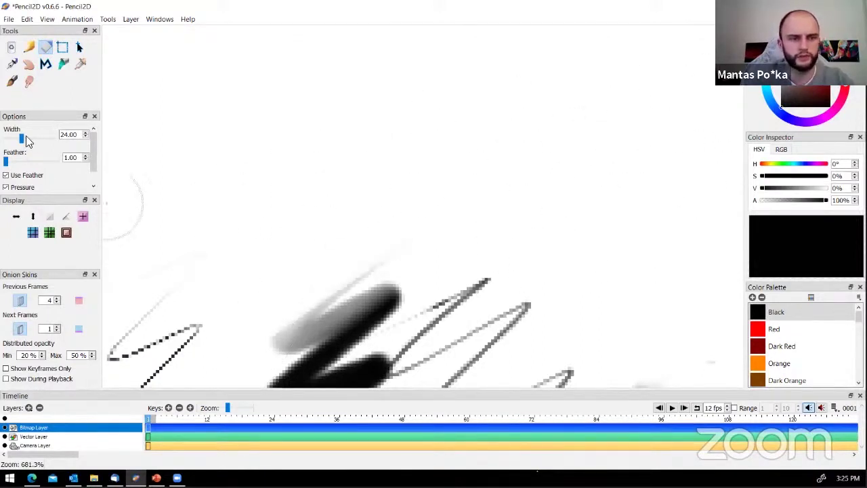
Set the eraser width to 72.64 and erase the remaining thick strokes and the pencil zigzags across the upper canvas
left_click_drag(25, 138, 34, 139)
scroll(273, 221, "down", 6)
scroll(321, 227, "up", 3)
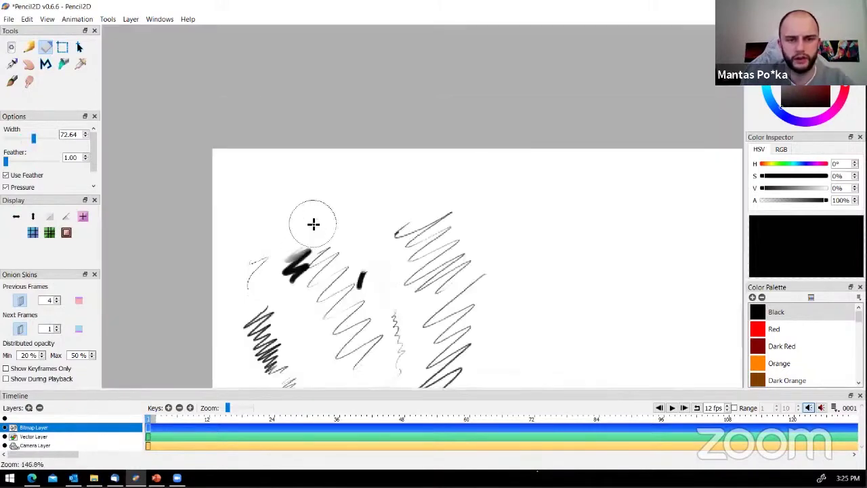
scroll(313, 224, "up", 2)
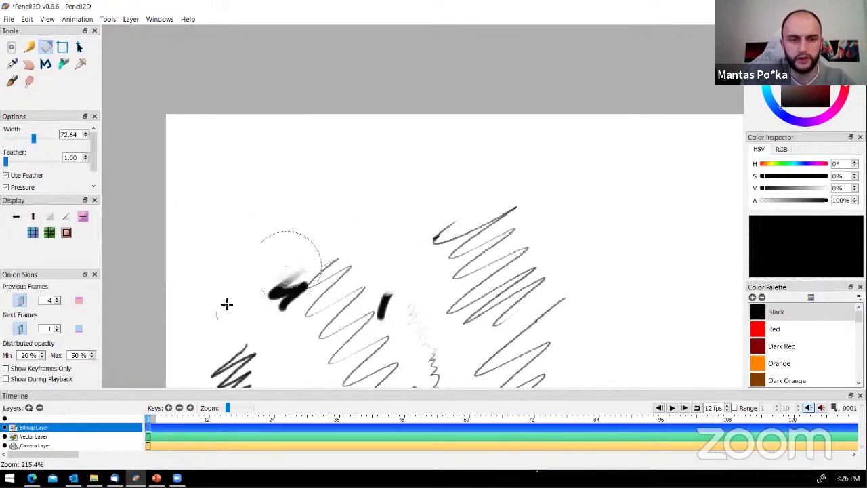
mouse_move(226, 304)
left_mouse_down()
mouse_move(326, 259)
mouse_move(403, 238)
mouse_move(325, 286)
mouse_move(308, 313)
mouse_move(593, 185)
mouse_move(491, 249)
mouse_move(541, 238)
mouse_move(350, 334)
mouse_move(242, 239)
mouse_move(117, 263)
mouse_move(230, 342)
mouse_move(288, 329)
mouse_move(363, 330)
mouse_move(309, 371)
mouse_move(402, 348)
mouse_move(449, 353)
mouse_move(536, 330)
left_mouse_up()
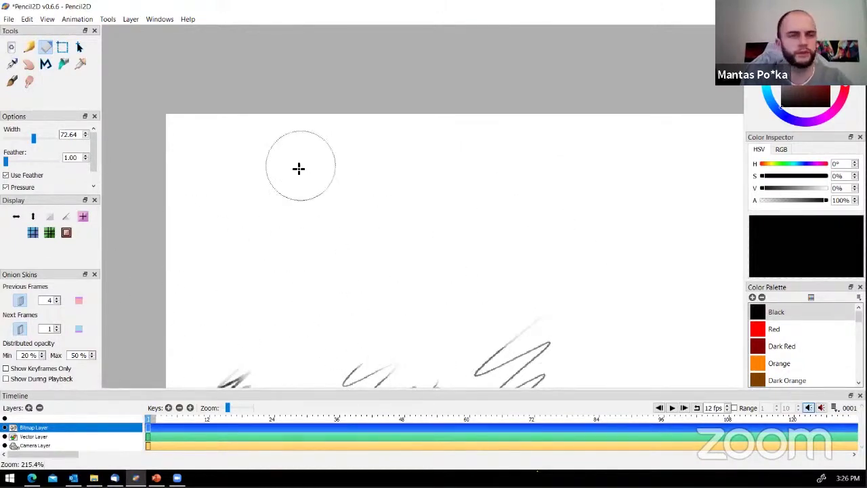
Make a rectangular selection around the dark scribble near the canvas's left edge
left_click(63, 46)
scroll(256, 204, "down", 5)
scroll(212, 149, "up", 5)
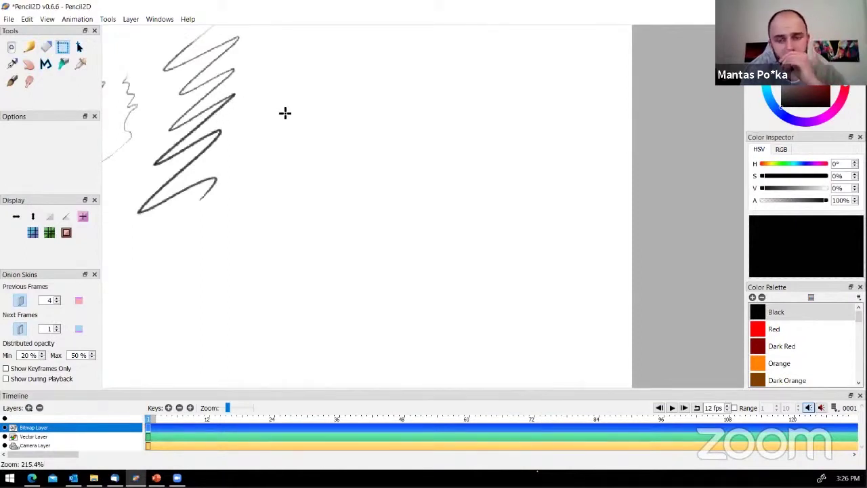
scroll(285, 113, "down", 4)
scroll(285, 112, "up", 2)
scroll(287, 112, "down", 1)
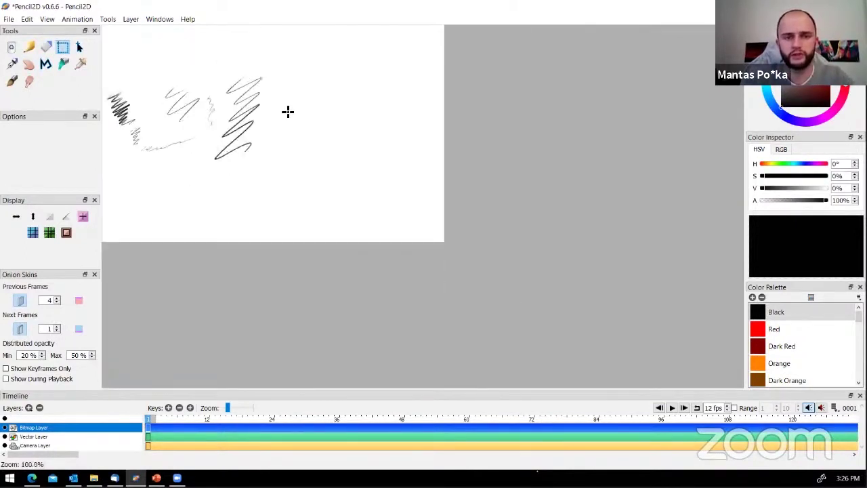
scroll(287, 112, "up", 1)
scroll(288, 112, "down", 1)
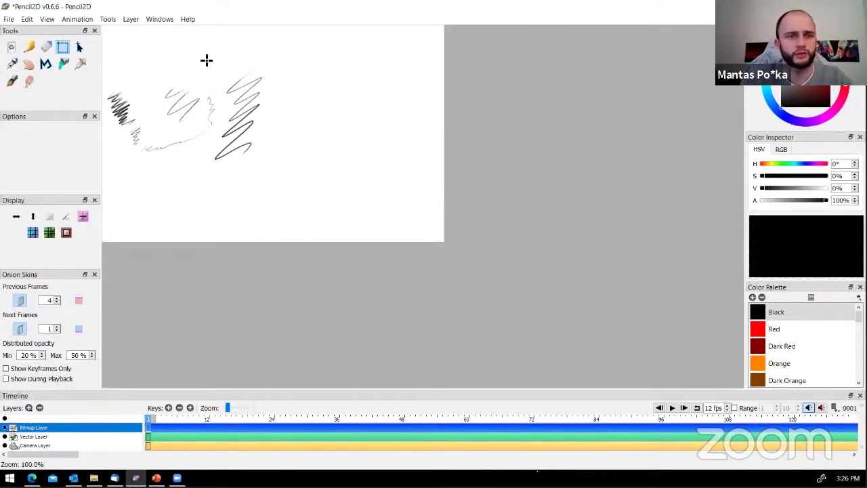
mouse_move(239, 70)
left_mouse_down()
mouse_move(315, 102)
mouse_move(379, 166)
left_mouse_up()
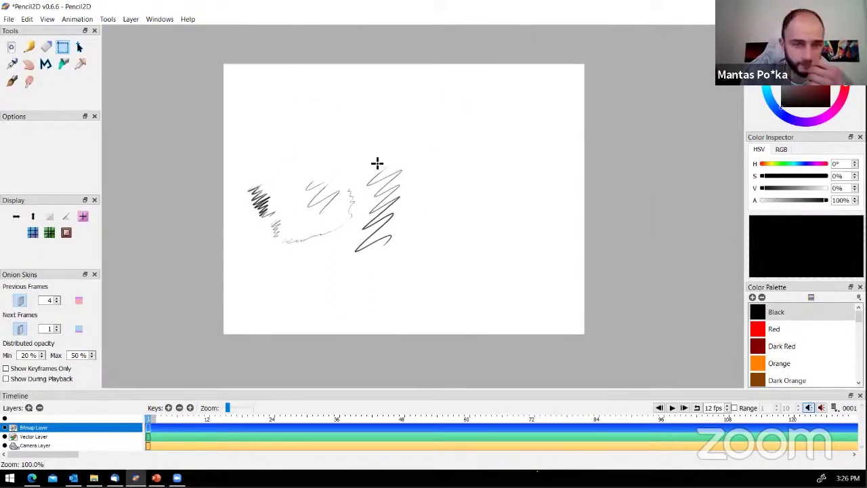
scroll(331, 155, "up", 2)
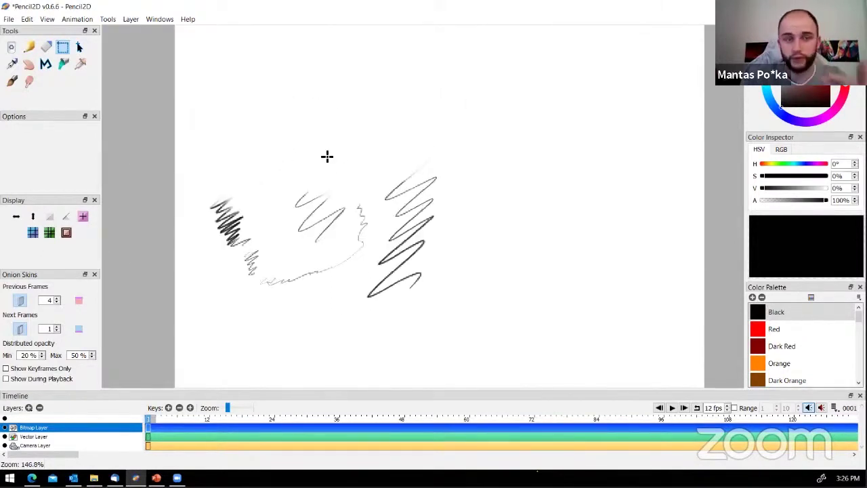
scroll(326, 156, "up", 2)
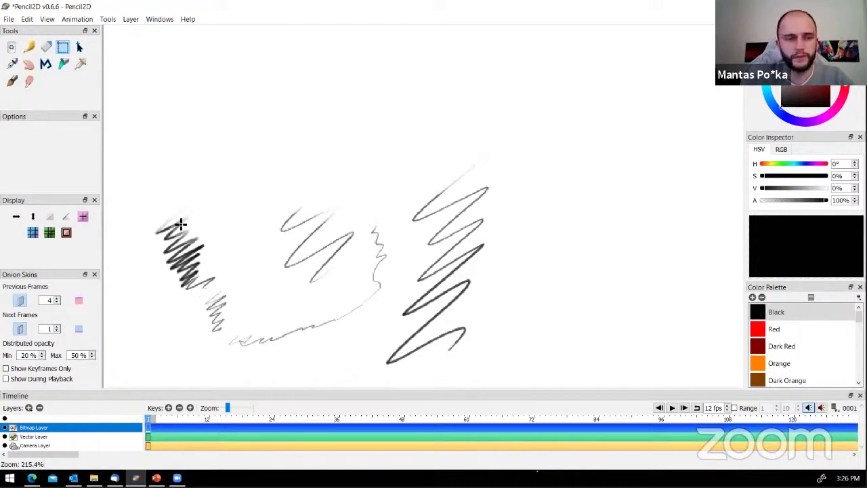
left_click_drag(153, 217, 227, 336)
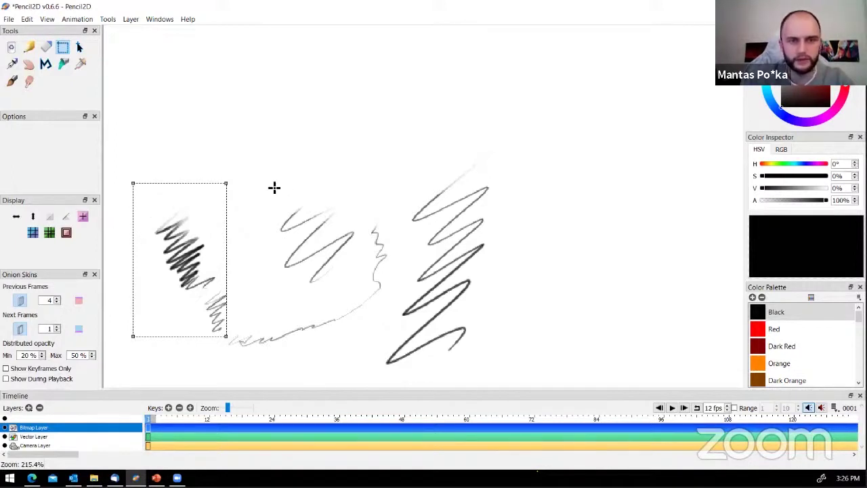
Clear the selection, reselect the dark scribble and pull the selection's upper-left corner closer to it
left_click(144, 164)
mouse_move(163, 222)
left_mouse_down()
mouse_move(215, 295)
mouse_move(227, 338)
left_mouse_up()
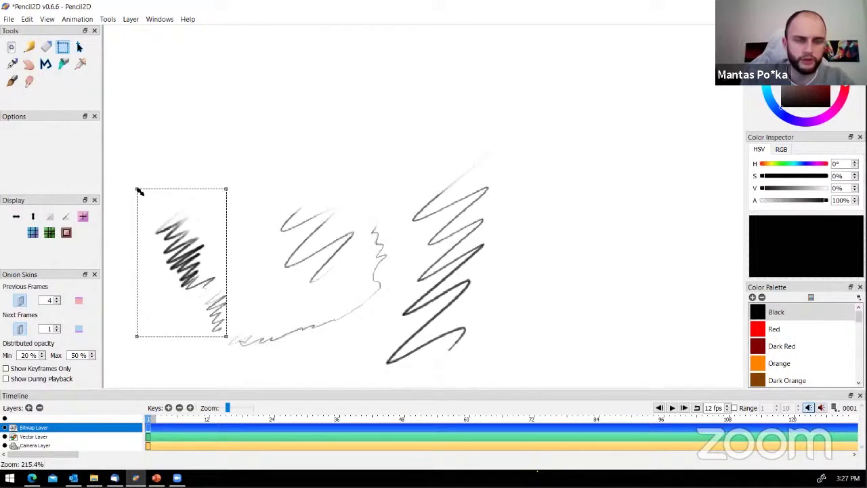
left_click_drag(138, 191, 150, 202)
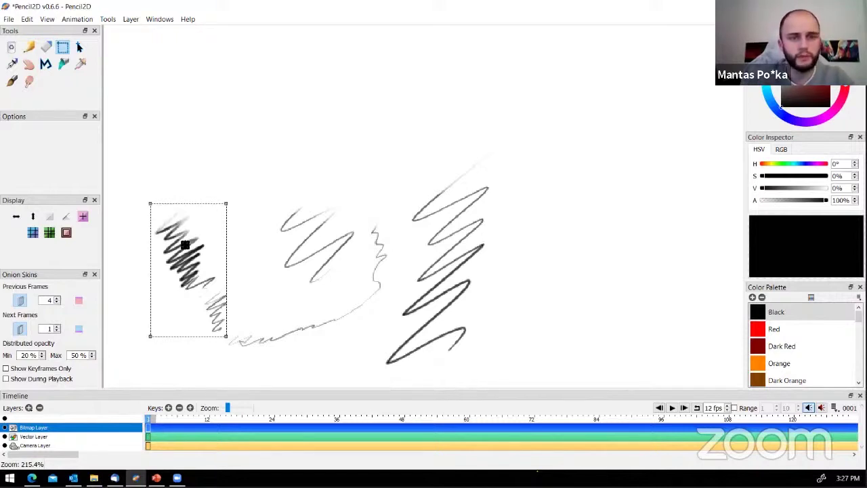
mouse_move(194, 245)
left_mouse_down()
mouse_move(279, 197)
mouse_move(214, 275)
mouse_move(267, 242)
mouse_move(350, 165)
mouse_move(197, 138)
mouse_move(172, 174)
mouse_move(301, 173)
mouse_move(259, 233)
mouse_move(206, 265)
mouse_move(204, 242)
mouse_move(271, 234)
mouse_move(195, 264)
mouse_move(221, 248)
mouse_move(227, 256)
mouse_move(218, 247)
left_mouse_up()
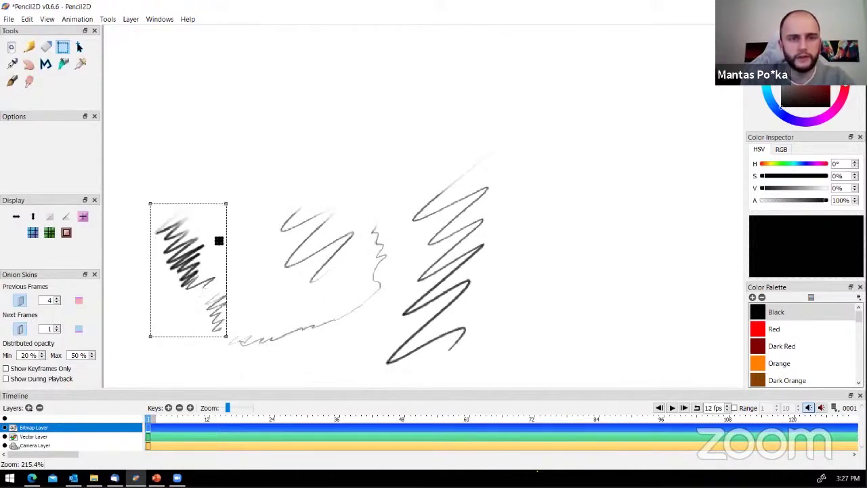
Move the selected dark scribble up and slightly to the left on the canvas with the Move tool
left_click(78, 48)
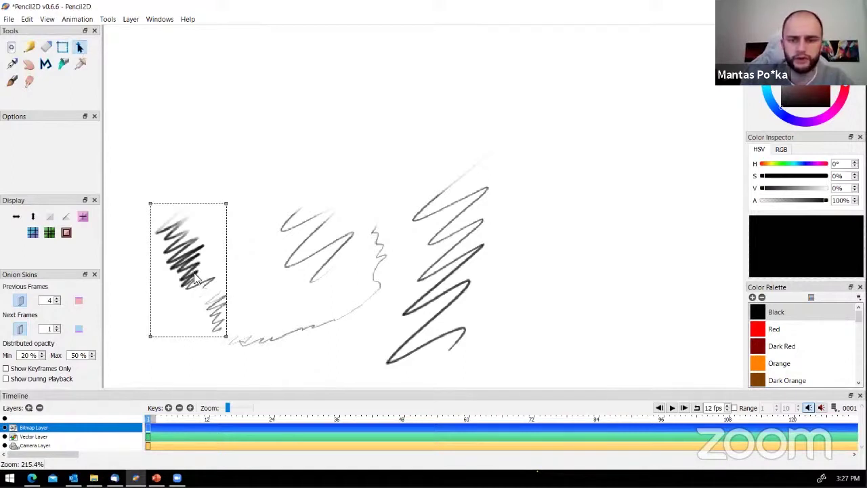
mouse_move(194, 278)
left_mouse_down()
mouse_move(248, 177)
mouse_move(344, 127)
mouse_move(383, 119)
mouse_move(241, 122)
mouse_move(176, 168)
mouse_move(166, 254)
left_mouse_up()
mouse_move(224, 200)
left_mouse_down()
mouse_move(311, 139)
mouse_move(410, 124)
mouse_move(235, 153)
mouse_move(190, 210)
mouse_move(250, 174)
mouse_move(209, 194)
mouse_move(197, 220)
left_mouse_up()
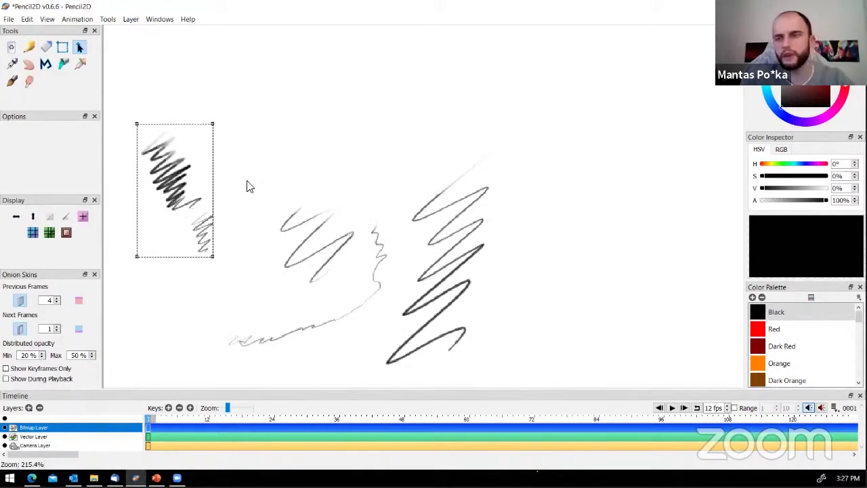
Clear the selection and draw a thick black boat-hull shape above the middle zigzag with the Pencil at width 9.78
left_click(29, 48)
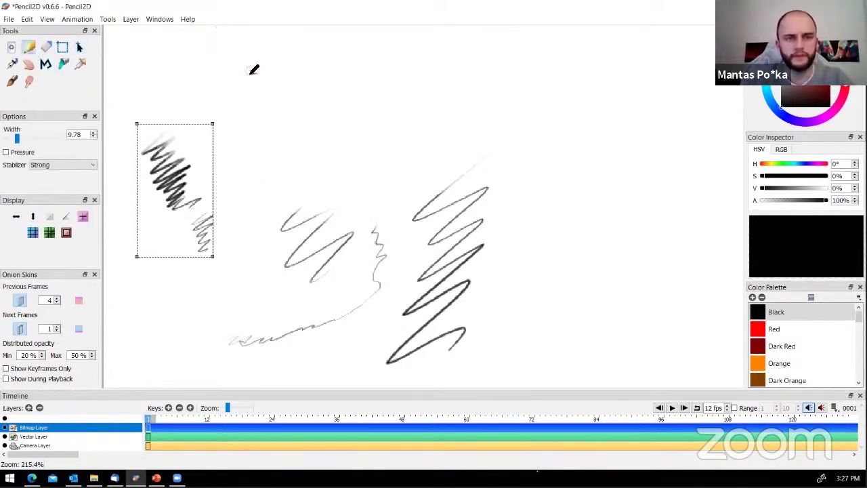
key("ctrl+d")
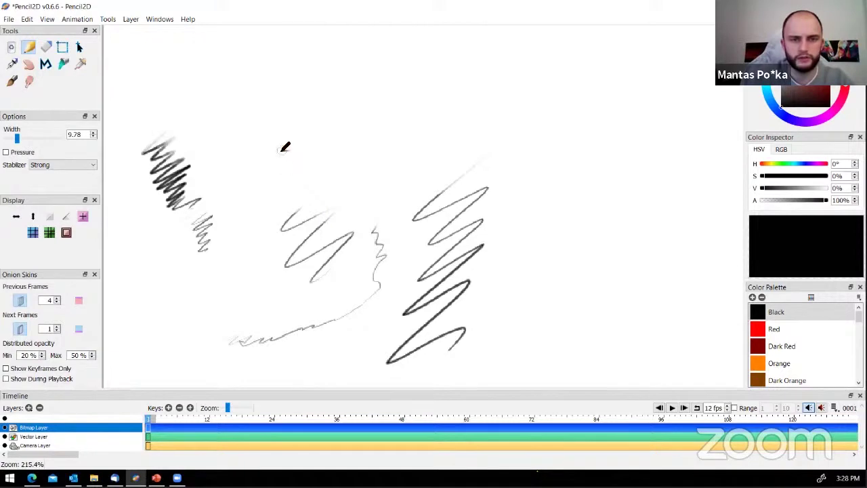
mouse_move(277, 144)
left_mouse_down()
mouse_move(304, 178)
mouse_move(333, 157)
mouse_move(278, 171)
mouse_move(267, 148)
mouse_move(278, 143)
mouse_move(290, 168)
mouse_move(274, 147)
mouse_move(319, 166)
mouse_move(346, 140)
mouse_move(296, 162)
left_mouse_up()
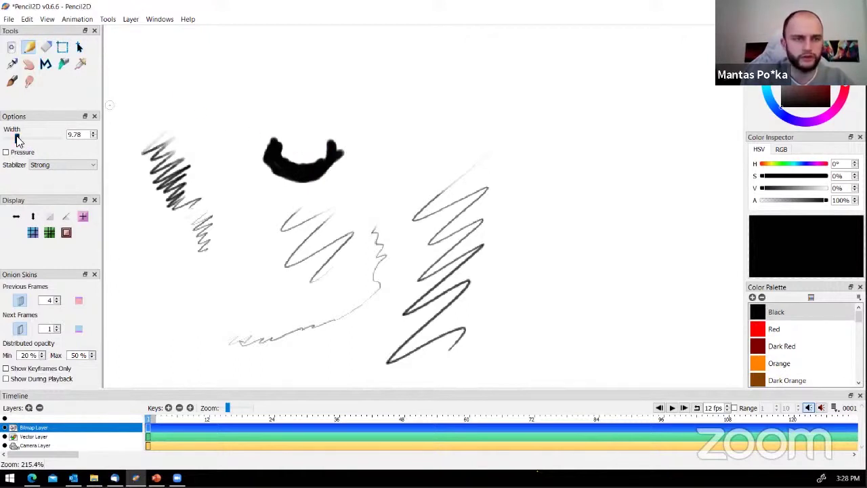
Draw a two-line stem and a rounded cap above the black hull shape with the Pencil at width 3.41
left_click_drag(13, 139, 11, 138)
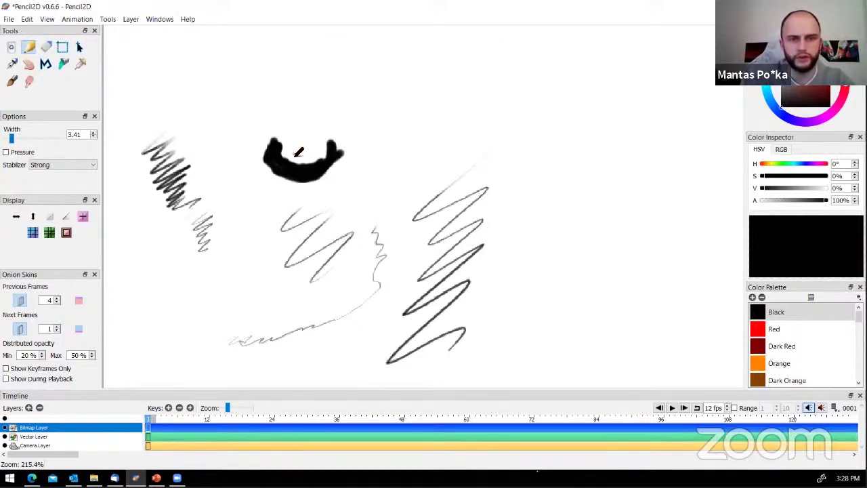
left_click_drag(298, 155, 300, 96)
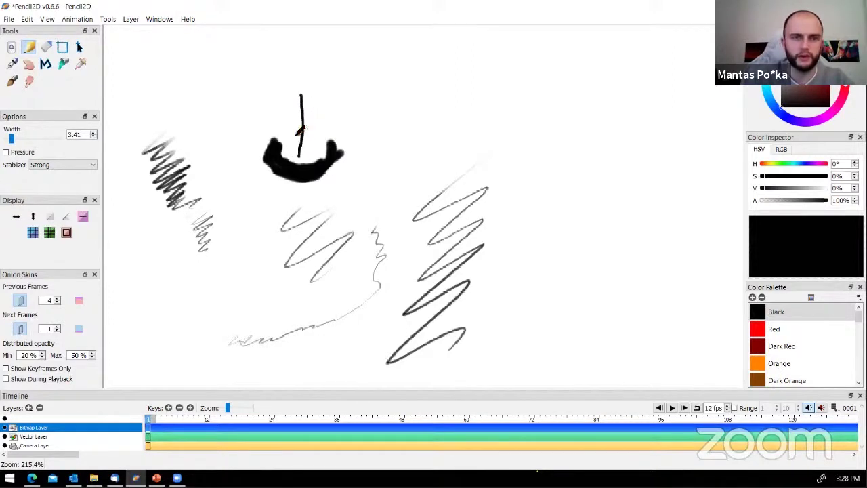
left_click_drag(316, 155, 321, 103)
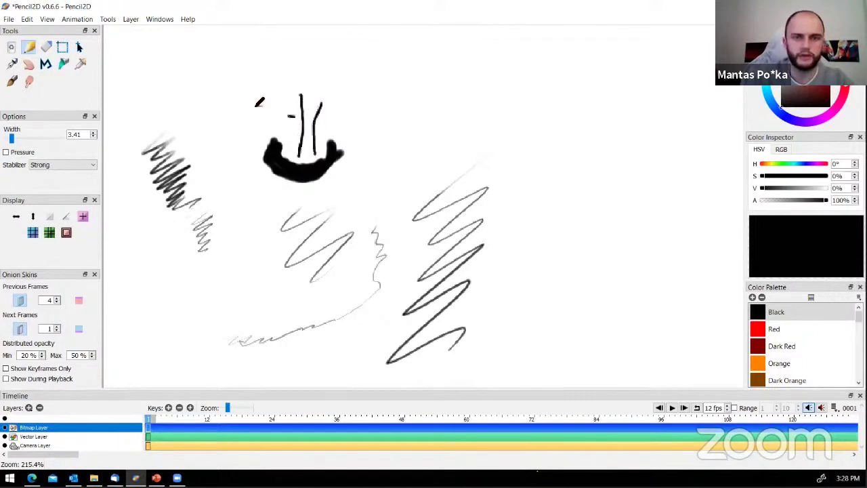
mouse_move(257, 105)
left_mouse_down()
mouse_move(351, 66)
mouse_move(350, 122)
left_mouse_up()
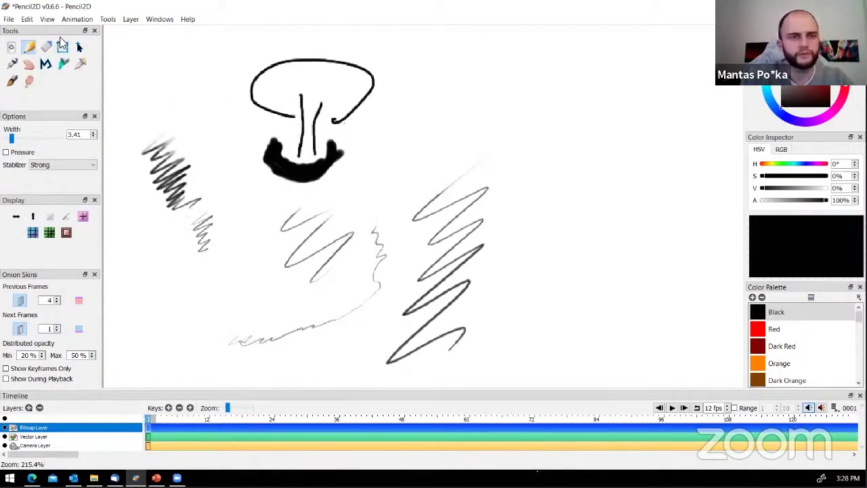
Try moving a rectangular selection of the cap, stem and hull tips up and to the right, and undo the move
left_click(62, 47)
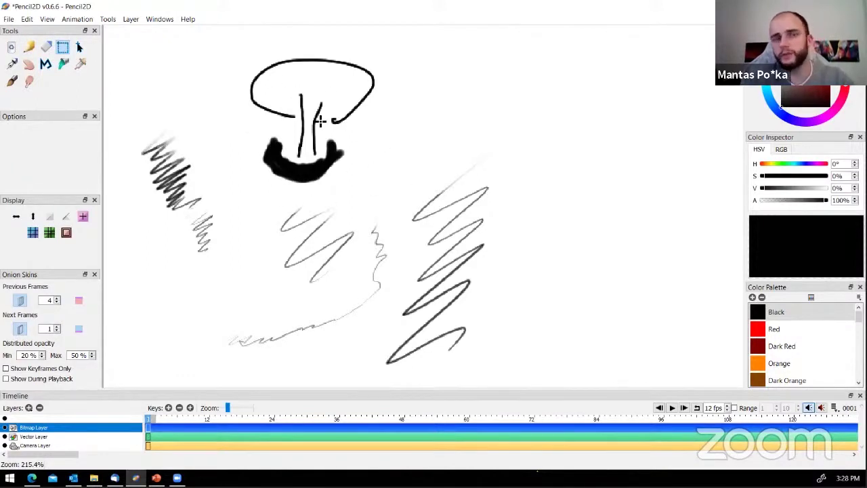
mouse_move(229, 37)
left_mouse_down()
mouse_move(348, 150)
mouse_move(368, 164)
mouse_move(379, 159)
left_mouse_up()
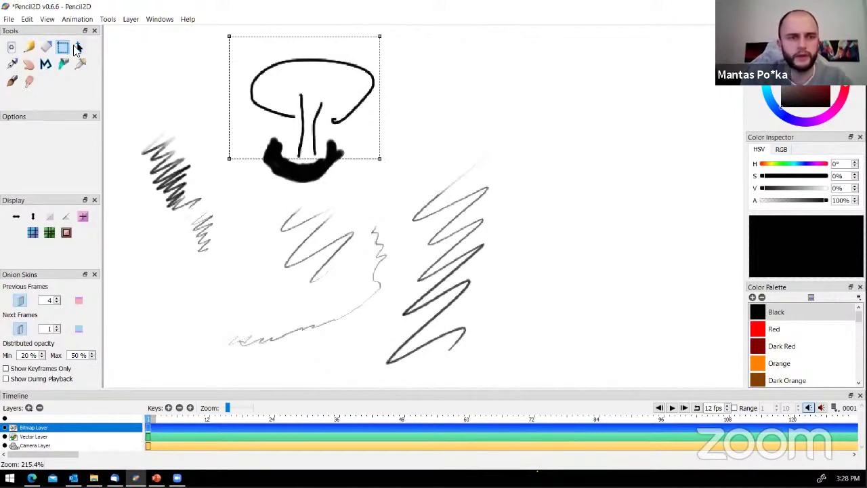
left_click(78, 47)
left_click_drag(306, 120, 333, 103)
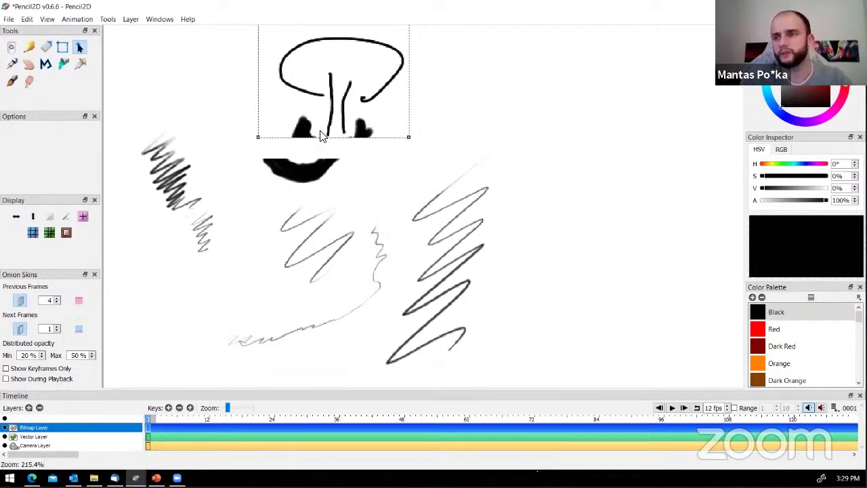
key("ctrl+z")
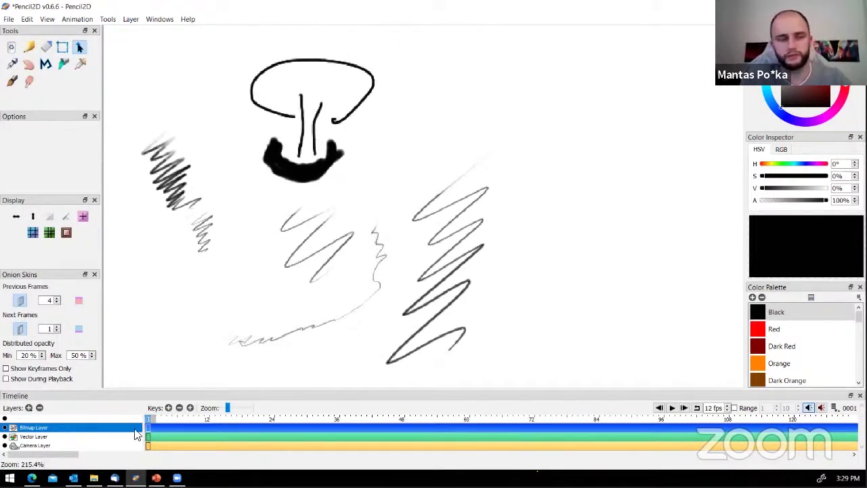
Draw a thick wavy stroke, two dots and a long vertical zigzag beside the mushroom sketch with the Pen at width 12.00
left_click(14, 65)
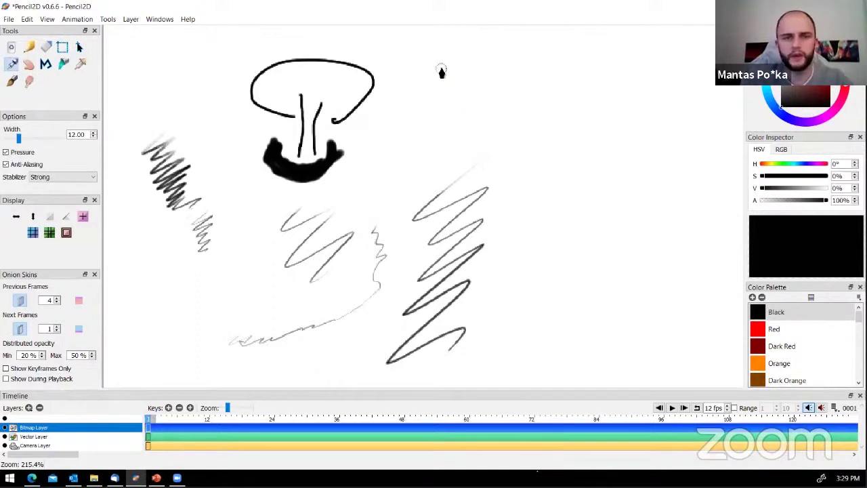
mouse_move(419, 73)
left_mouse_down()
mouse_move(459, 96)
mouse_move(539, 97)
mouse_move(542, 125)
left_mouse_up()
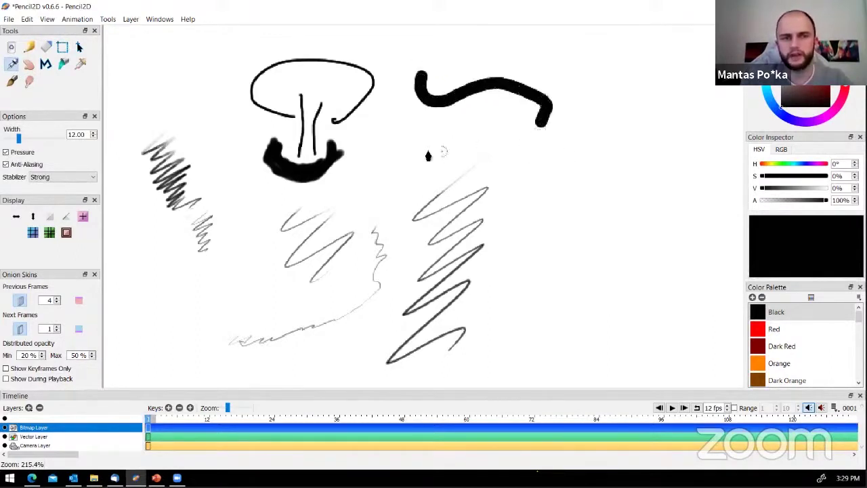
left_click(508, 155)
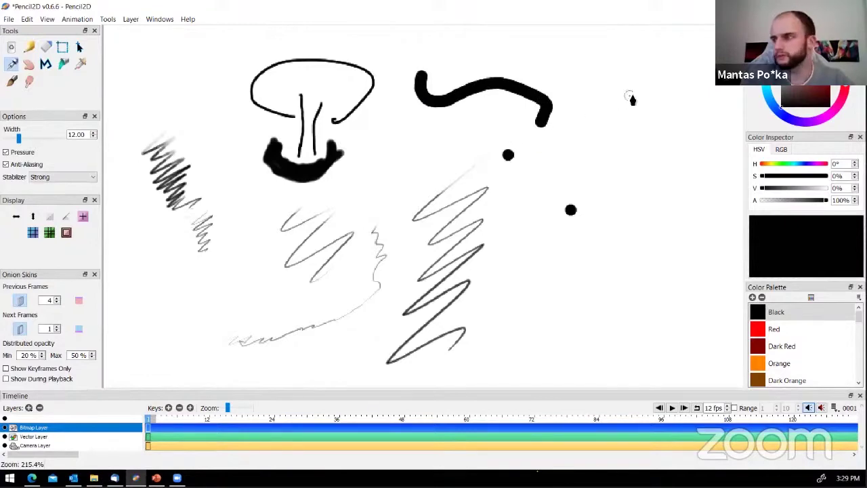
mouse_move(620, 97)
left_mouse_down()
mouse_move(637, 144)
mouse_move(623, 298)
mouse_move(554, 322)
left_mouse_up()
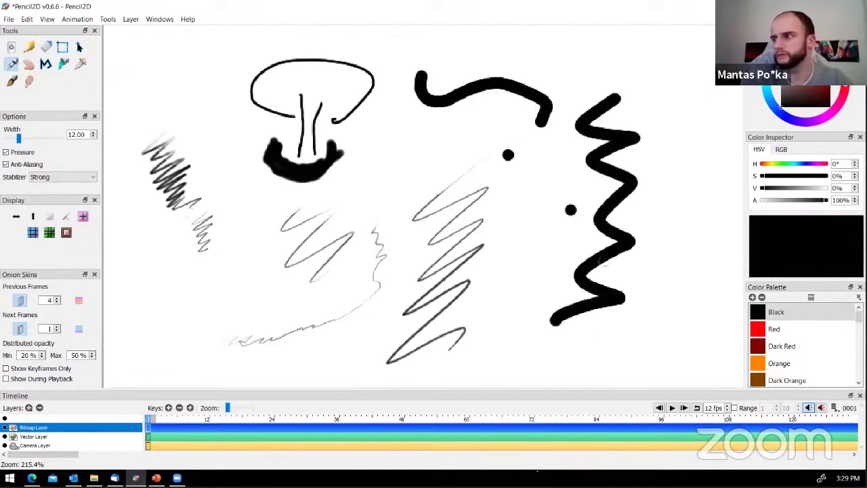
Set the Pen width to 1.98 and draw thin jagged strokes beneath the thick wavy stroke
scroll(649, 192, "up", 2)
mouse_move(650, 188)
left_mouse_down()
mouse_move(513, 178)
mouse_move(508, 93)
mouse_move(576, 169)
left_mouse_up()
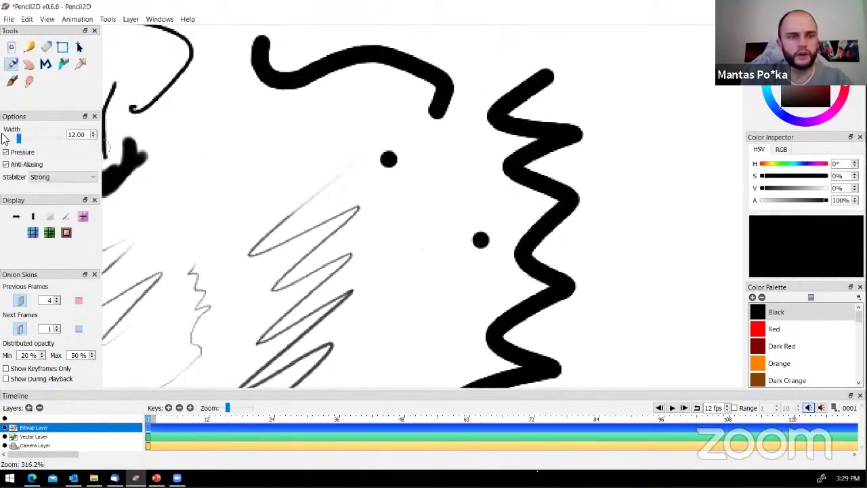
left_click_drag(18, 140, 16, 142)
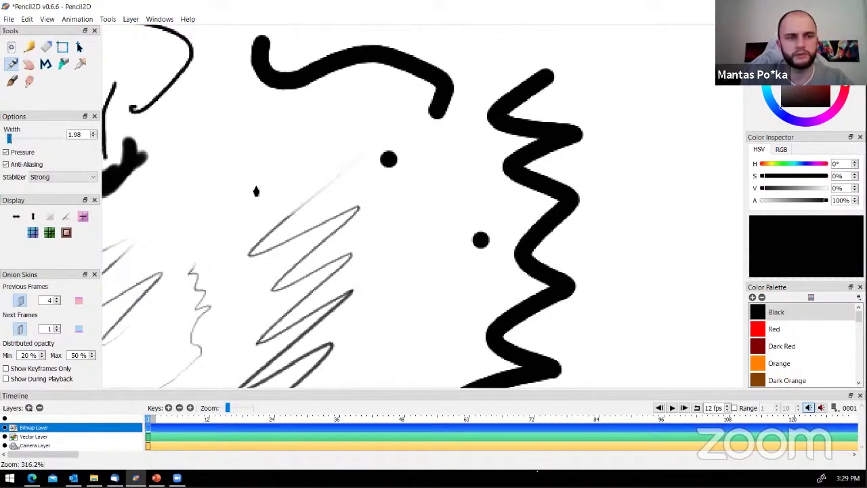
mouse_move(305, 131)
left_mouse_down()
mouse_move(197, 224)
mouse_move(278, 226)
left_mouse_up()
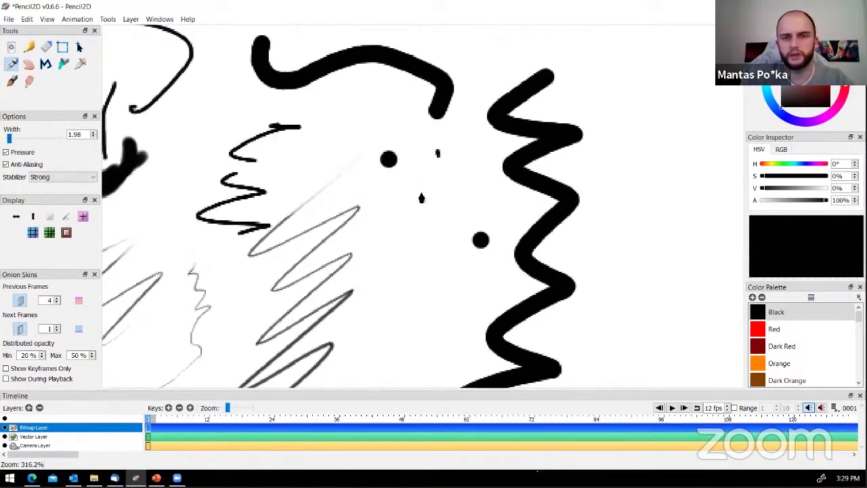
left_click_drag(422, 197, 454, 300)
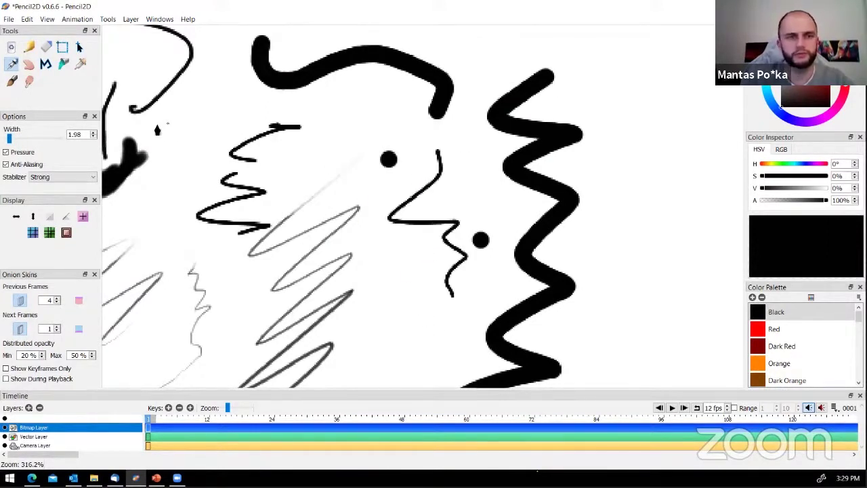
Reposition the canvas with the Hand tool so that all the test strokes are in view
left_click(28, 64)
scroll(289, 194, "down", 5)
scroll(202, 148, "up", 2)
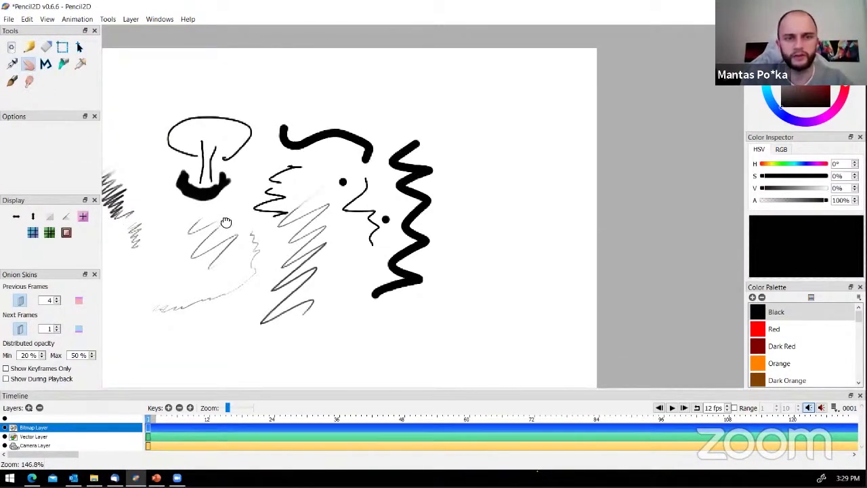
left_click_drag(226, 222, 209, 143)
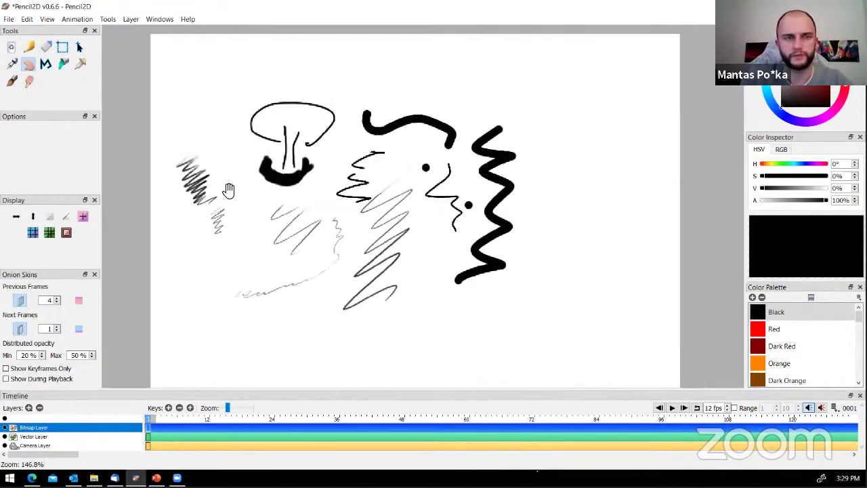
Draw a closed, jagged straight-edged shape beside the thick zigzag with the Polyline tool at width 8.00, without Bézier
left_click(46, 65)
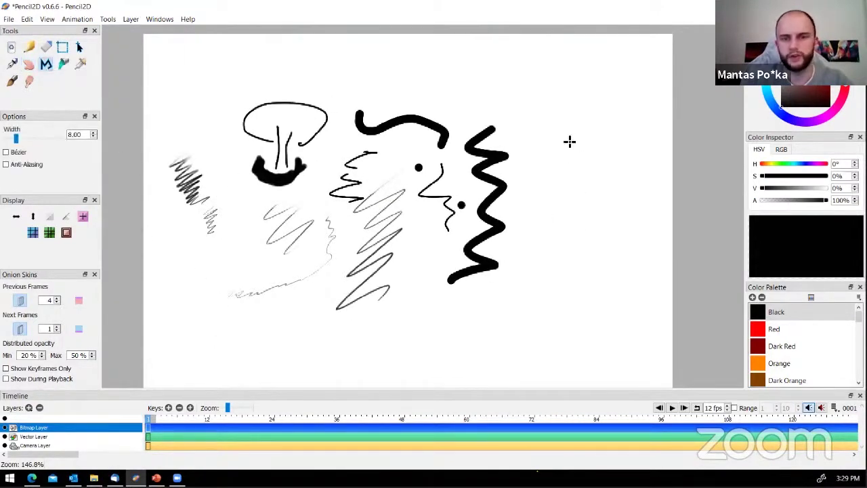
left_click(498, 76)
left_click(597, 216)
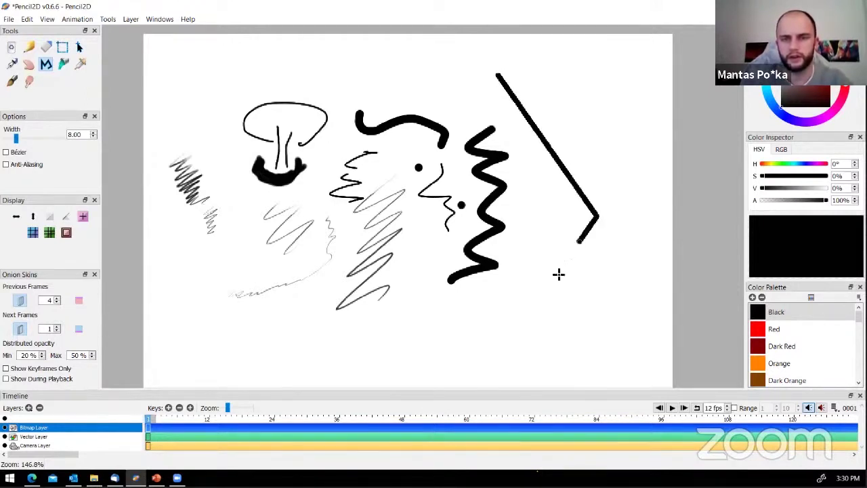
left_click(504, 343)
left_click(640, 359)
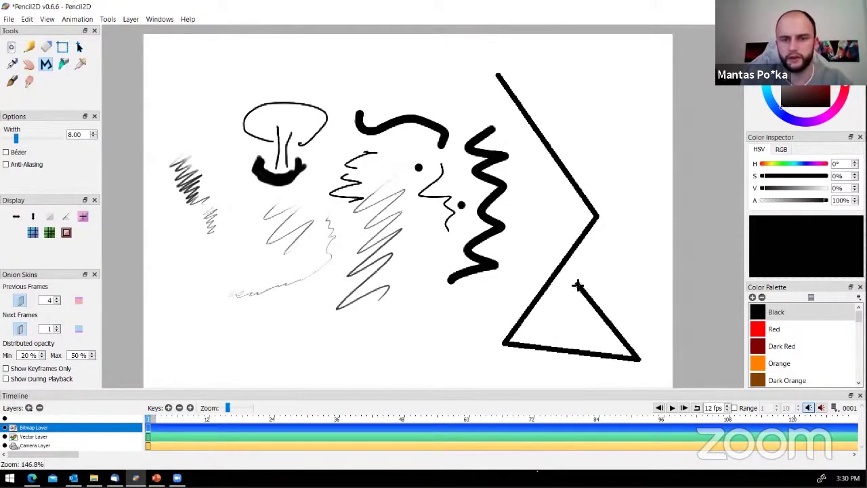
left_click(576, 285)
left_click(648, 181)
left_click(596, 115)
left_click(655, 65)
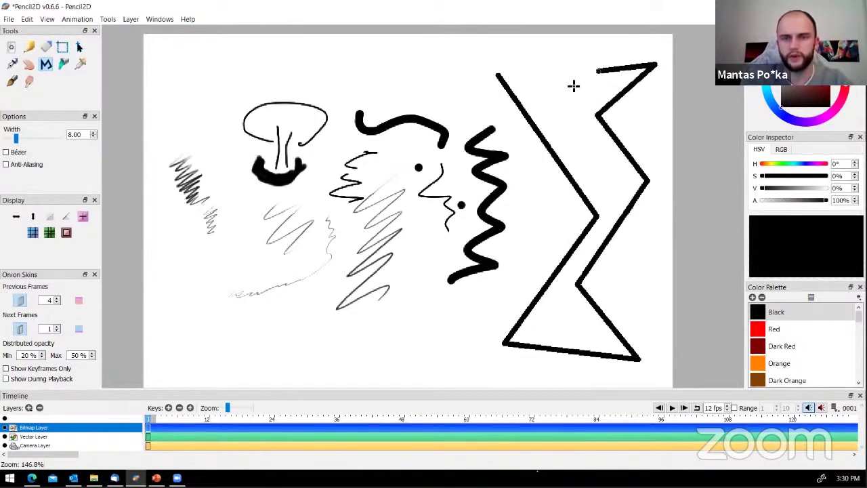
double_click(559, 94)
left_click(558, 94)
left_click(611, 179)
left_click(535, 80)
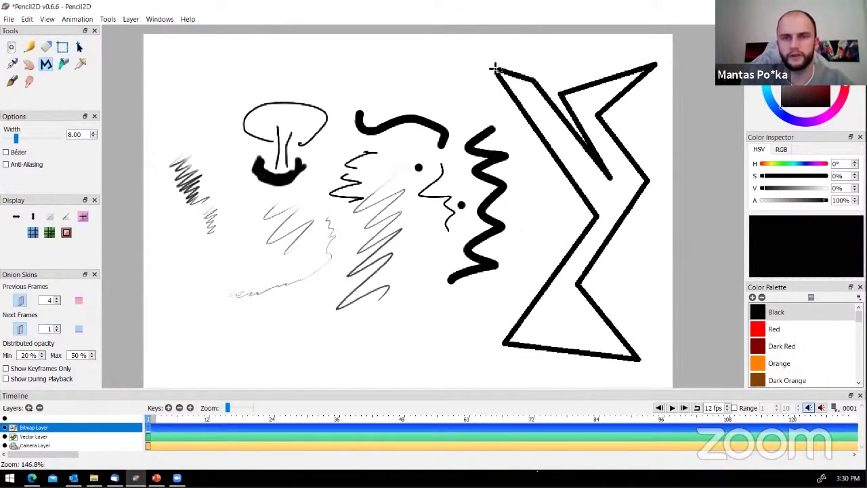
left_click(458, 50)
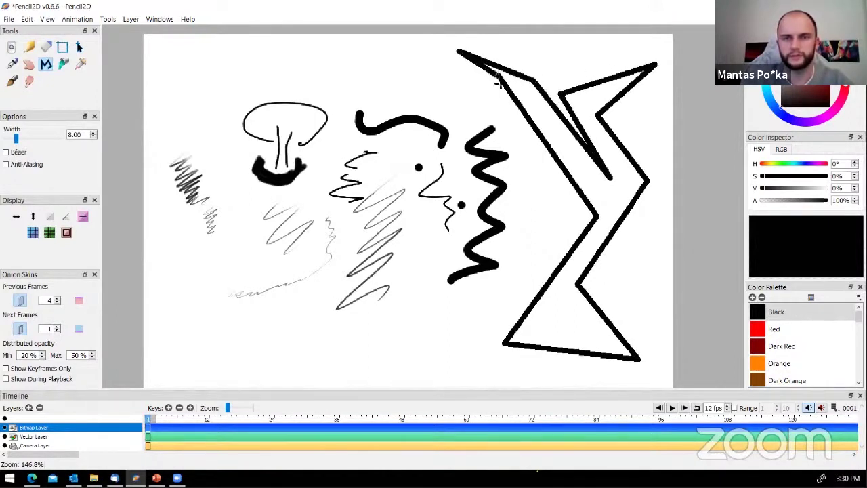
left_click(499, 77)
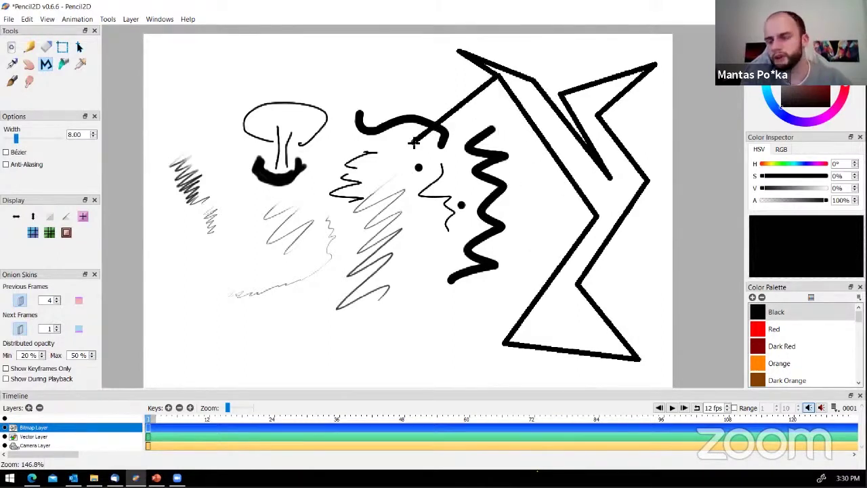
key("Return")
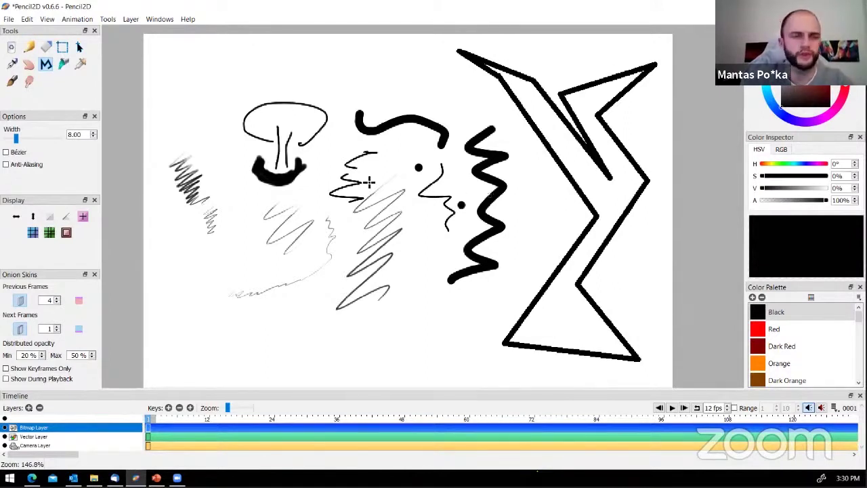
Fill the closed polyline shape with orange-brown (H 24°, S 77%, V 78%) using the Bucket at color tolerance 32, and inspect its edges
left_click(62, 65)
left_click(364, 175)
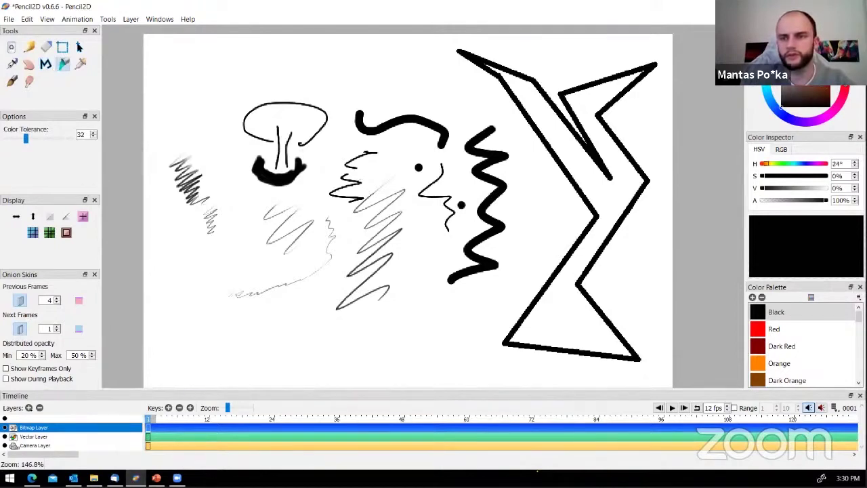
left_click(817, 78)
left_click(572, 155)
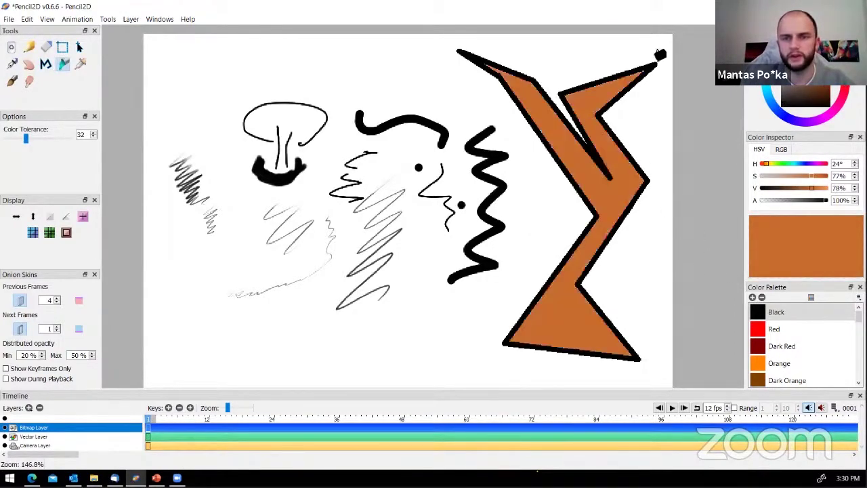
scroll(569, 310, "up", 2)
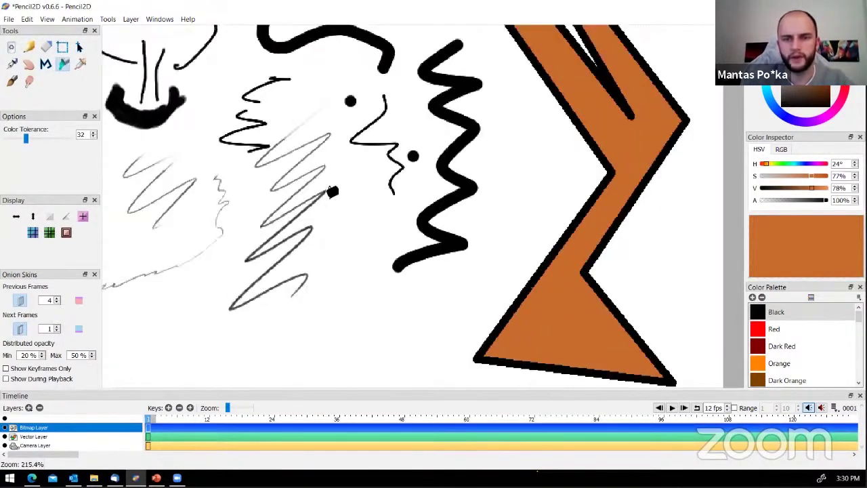
scroll(332, 191, "down", 1)
scroll(260, 117, "up", 3)
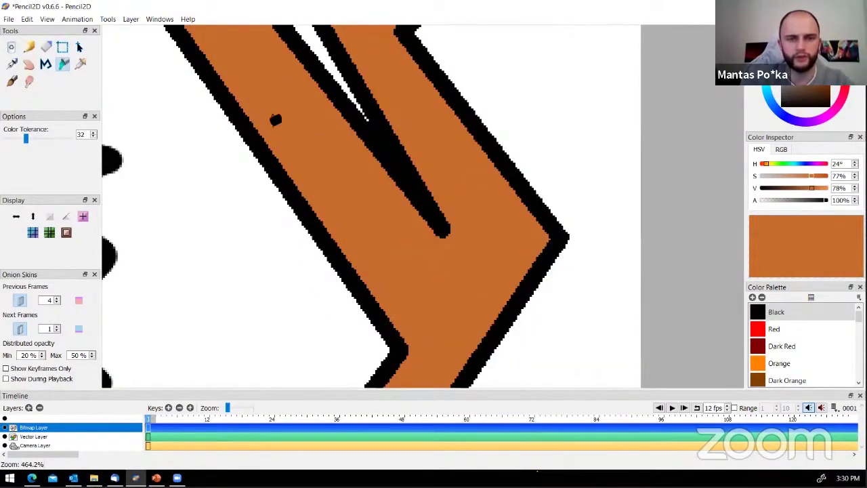
Switch to the Brush tool and set its feather to 15.75
left_click(29, 47)
scroll(115, 234, "down", 3)
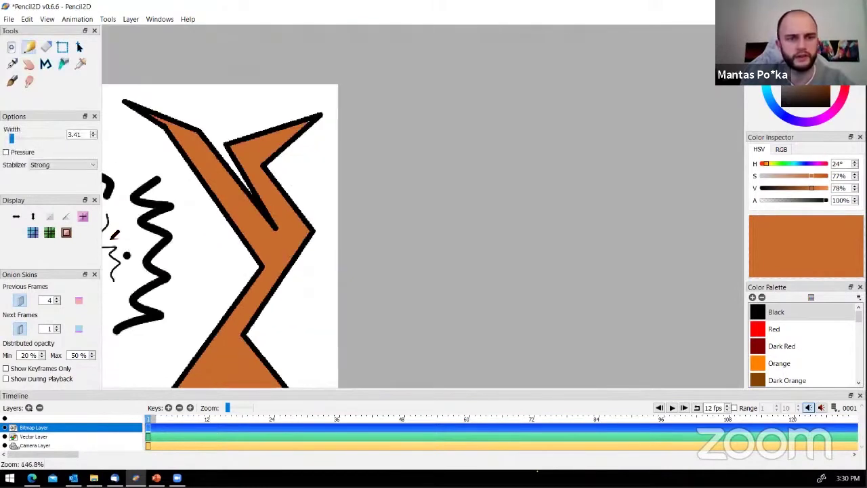
left_click(13, 65)
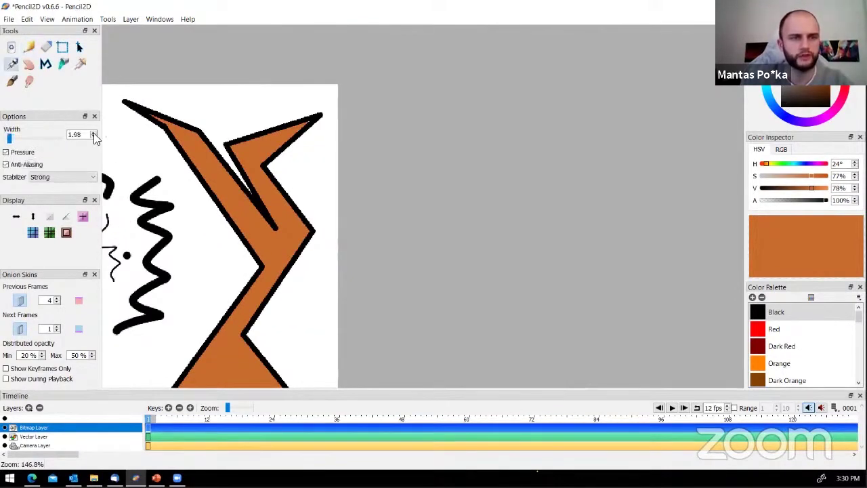
left_click(12, 84)
scroll(459, 197, "left", 5)
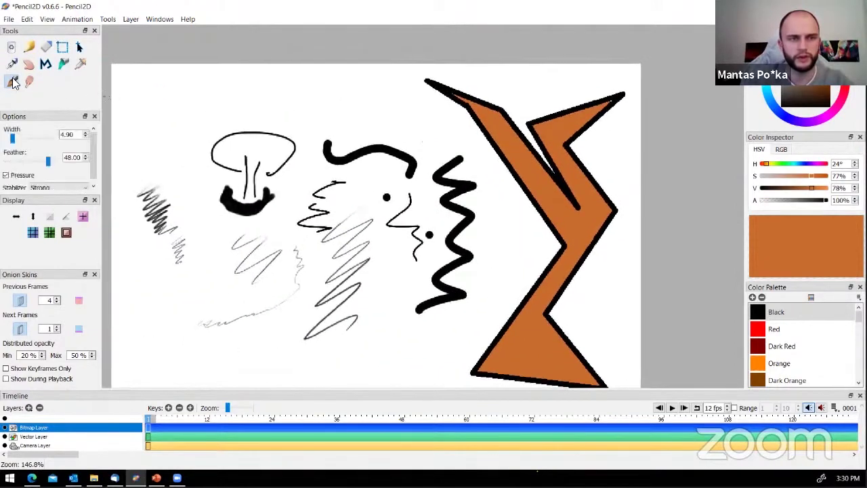
scroll(211, 287, "up", 5)
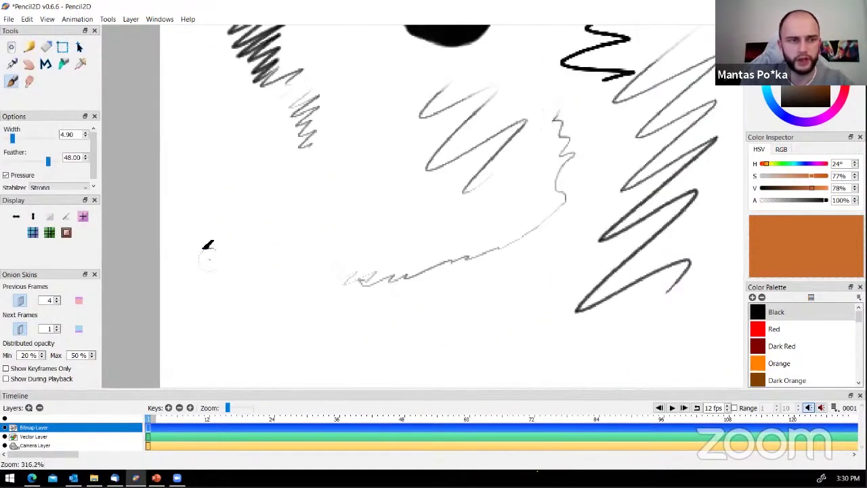
left_click_drag(46, 158, 37, 157)
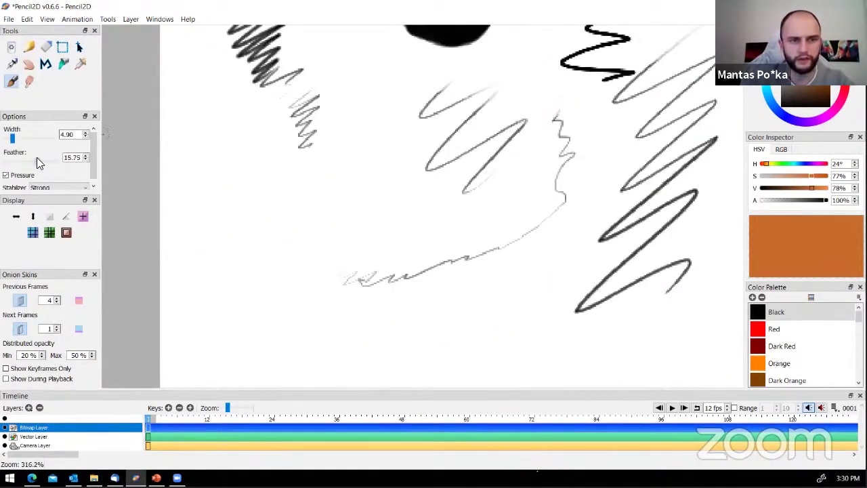
Draw a closed, rounded orange-brown outline near the canvas's lower-left with the Brush at width 4.90 and feather 18.08, and inspect its soft edges
mouse_move(222, 235)
left_mouse_down()
mouse_move(216, 238)
mouse_move(271, 344)
left_mouse_up()
mouse_move(288, 296)
left_mouse_down()
mouse_move(349, 215)
mouse_move(250, 170)
mouse_move(221, 224)
left_mouse_up()
scroll(238, 226, "up", 7)
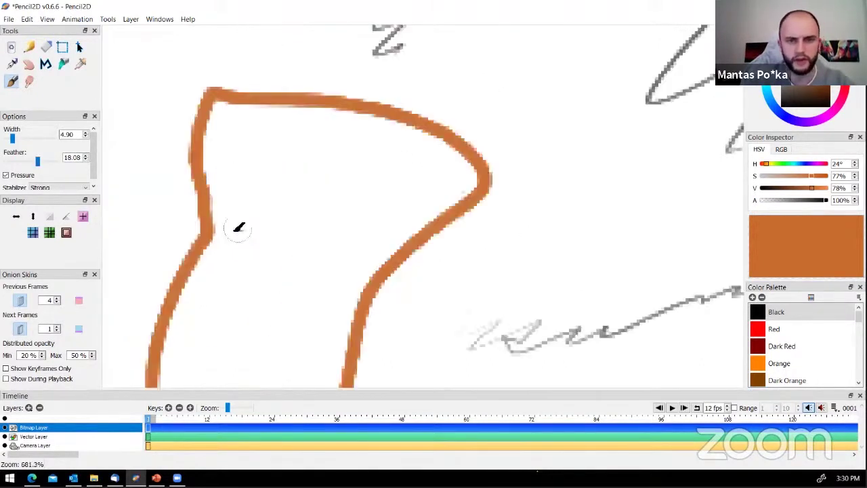
scroll(187, 163, "up", 2)
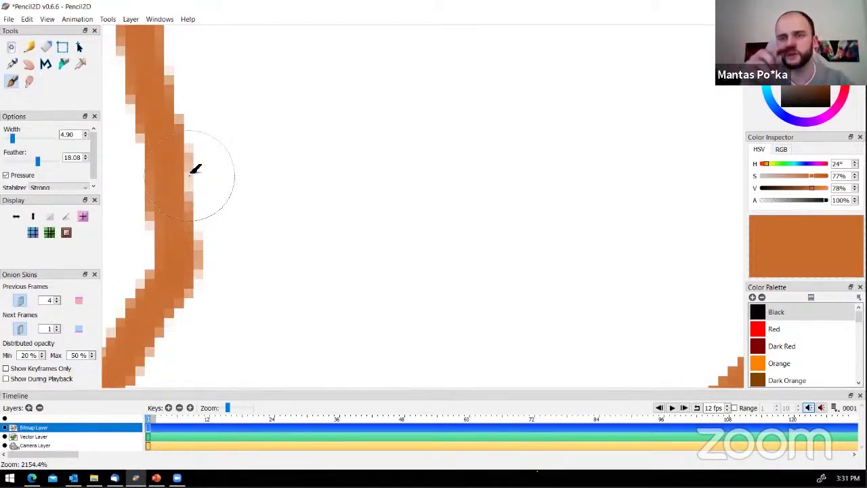
scroll(309, 145, "down", 8)
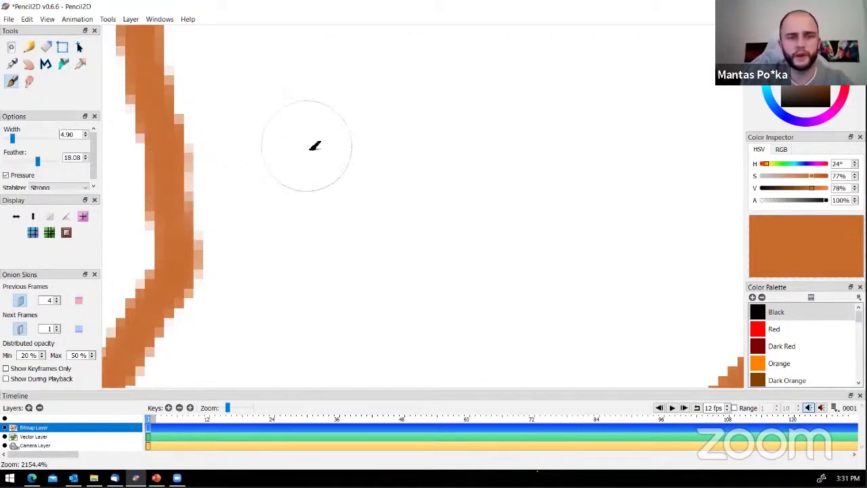
Fill the orange-brown outline with dark purple (H 324°, S 68%, V 36%) using the Bucket at color tolerance 32, and inspect its edges
left_click(65, 65)
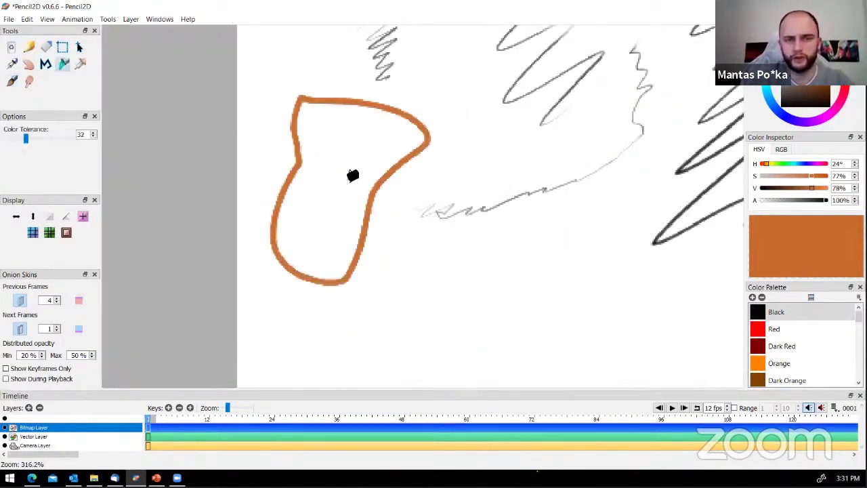
left_click(812, 90)
left_click(837, 106)
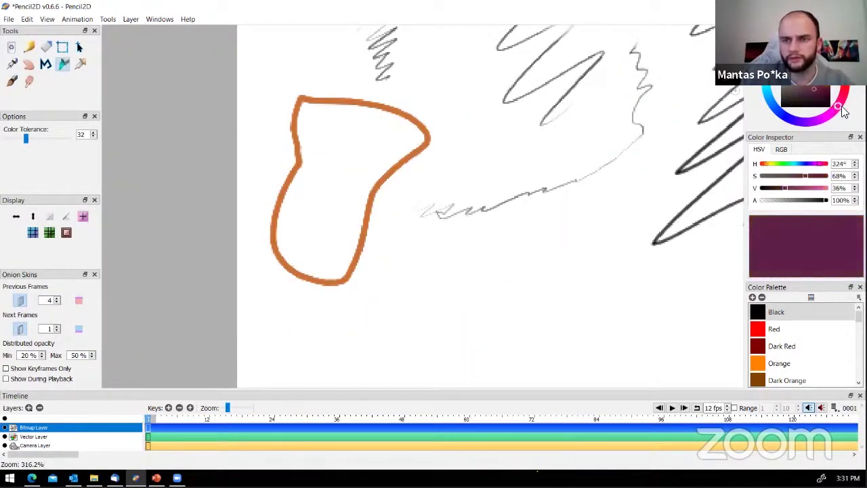
left_click(310, 231)
scroll(278, 119, "up", 3)
scroll(278, 119, "up", 3)
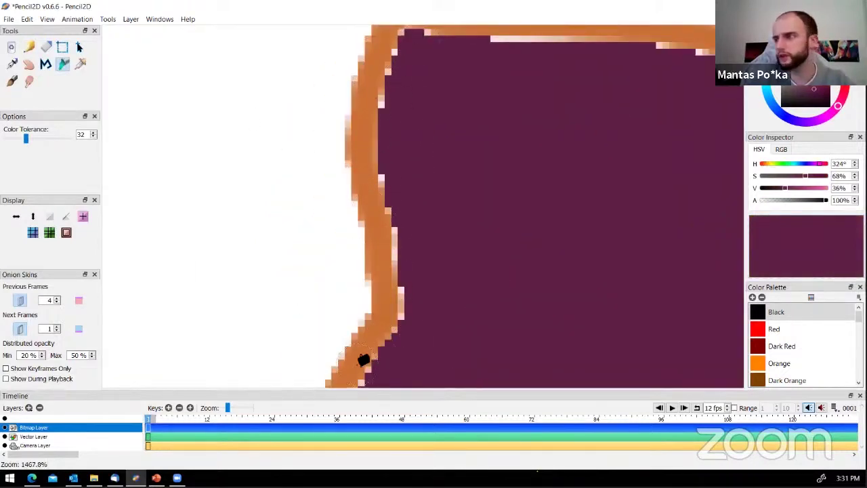
left_click_drag(451, 341, 386, 227)
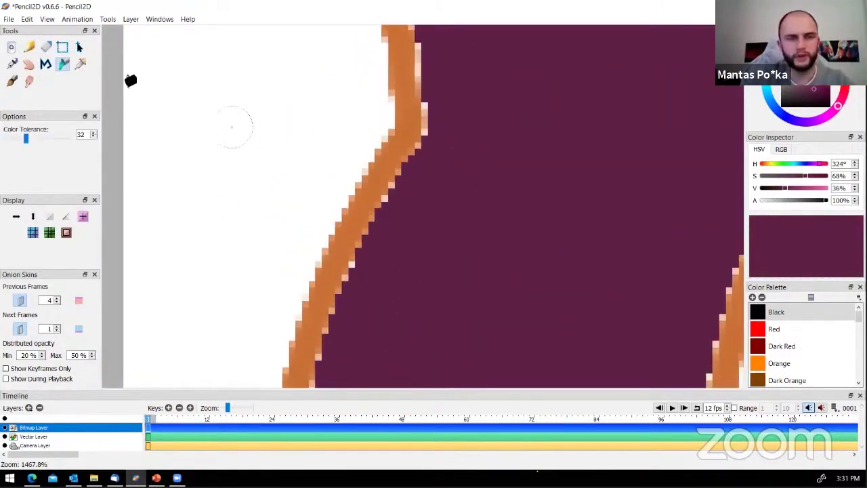
Draw a closed dark purple oval below the filled shape with the Brush at width 4.90 and feather 1.00
left_click(12, 81)
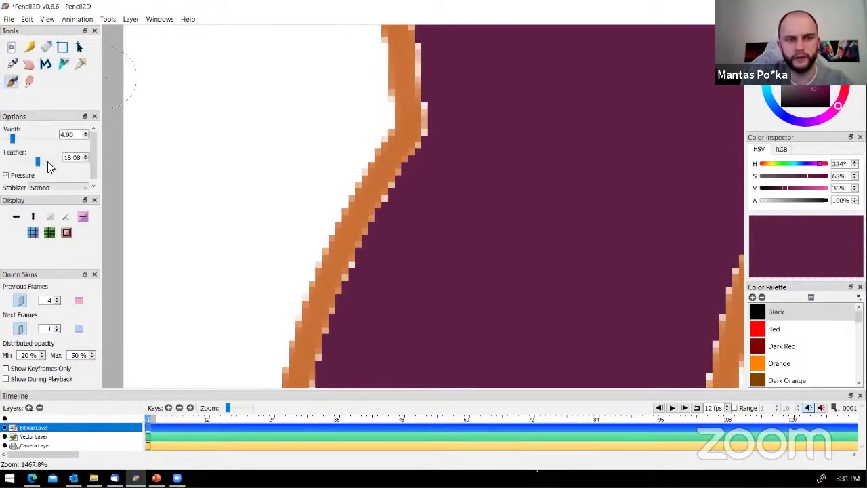
mouse_move(37, 161)
left_mouse_down()
mouse_move(51, 161)
mouse_move(6, 161)
left_mouse_up()
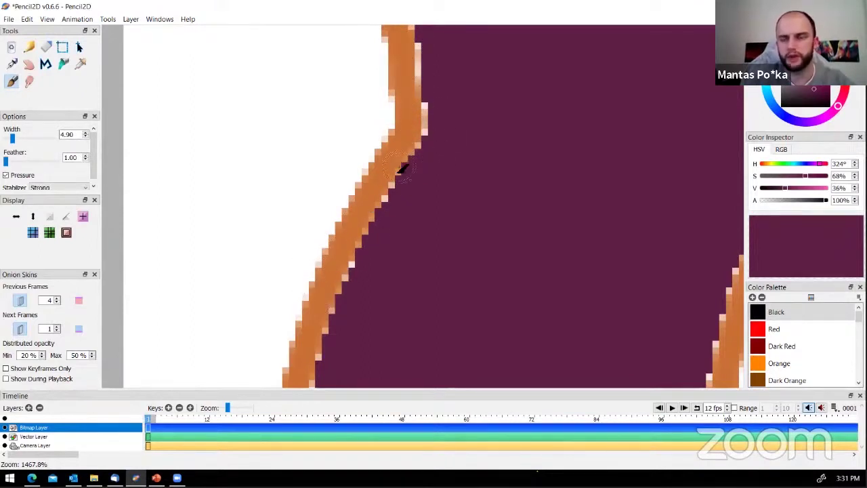
key("ctrl+h")
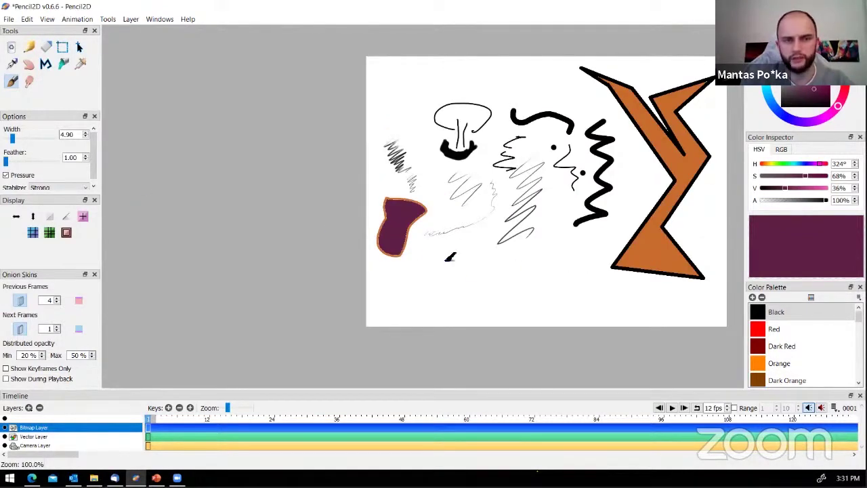
scroll(465, 273, "up", 4)
mouse_move(425, 268)
left_mouse_down()
mouse_move(531, 311)
mouse_move(446, 262)
left_mouse_up()
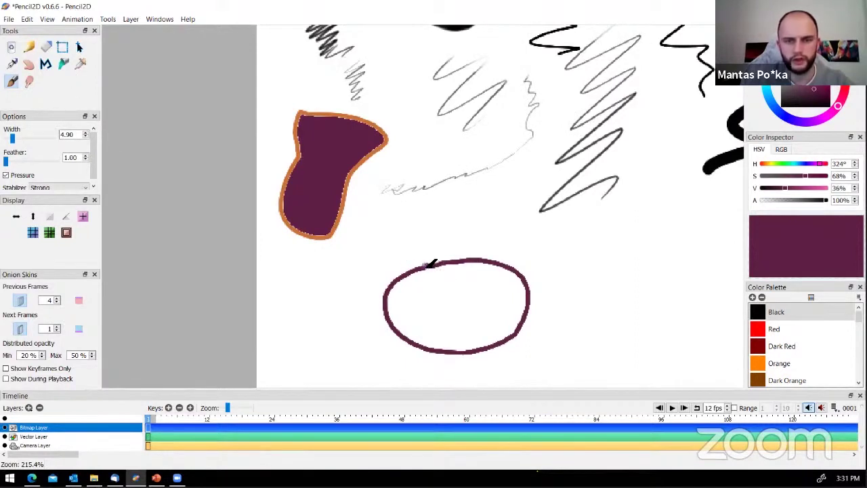
Fill the oval with dark brown (H 18°, S 68%, V 36%) using the Bucket at color tolerance 32, and inspect the fill's edges
left_click(64, 64)
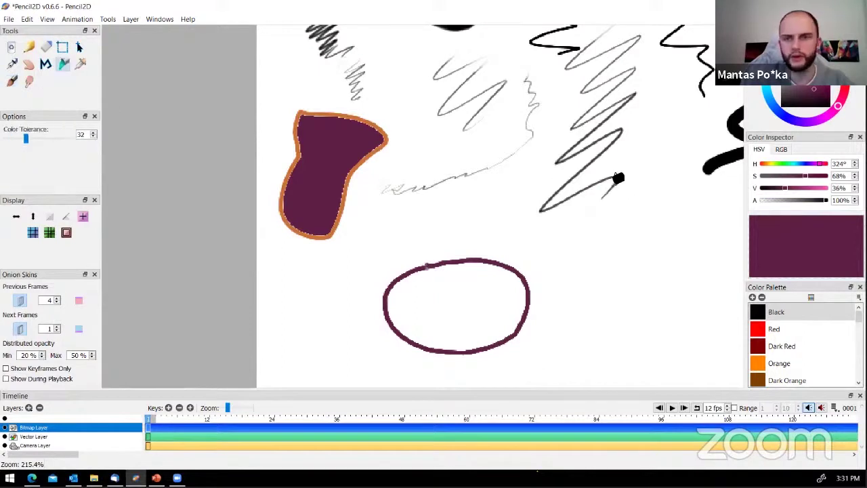
left_click(837, 106)
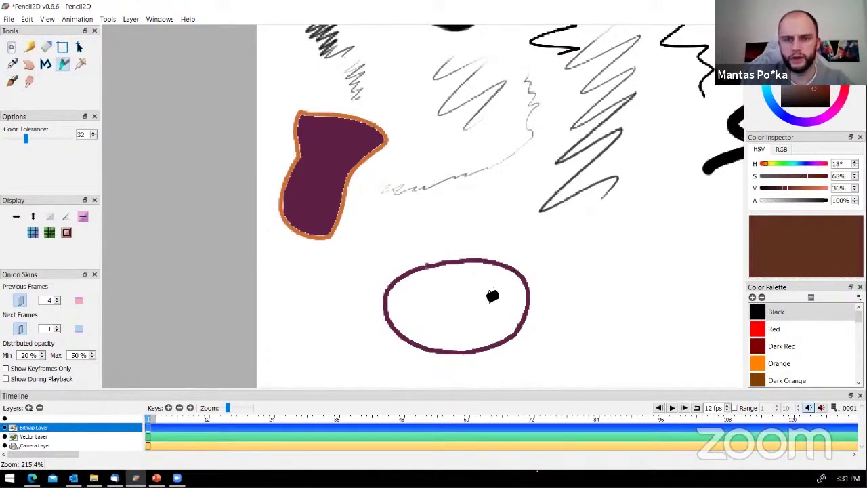
left_click(493, 296)
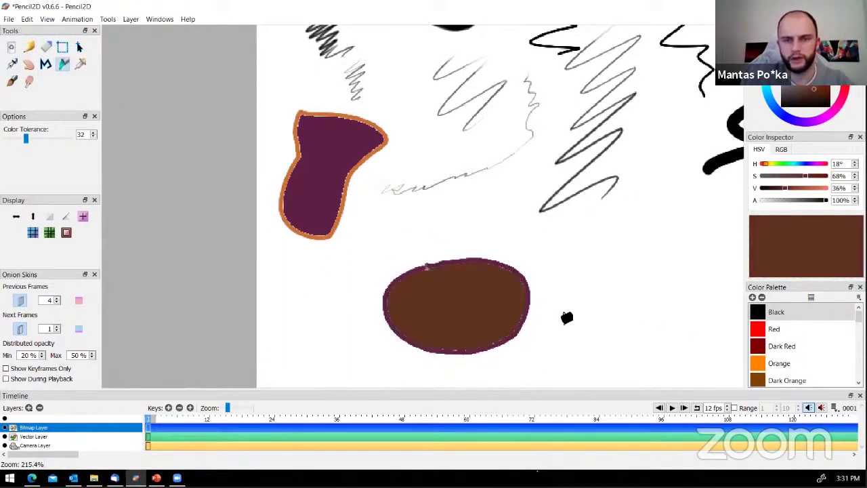
scroll(494, 299, "up", 10)
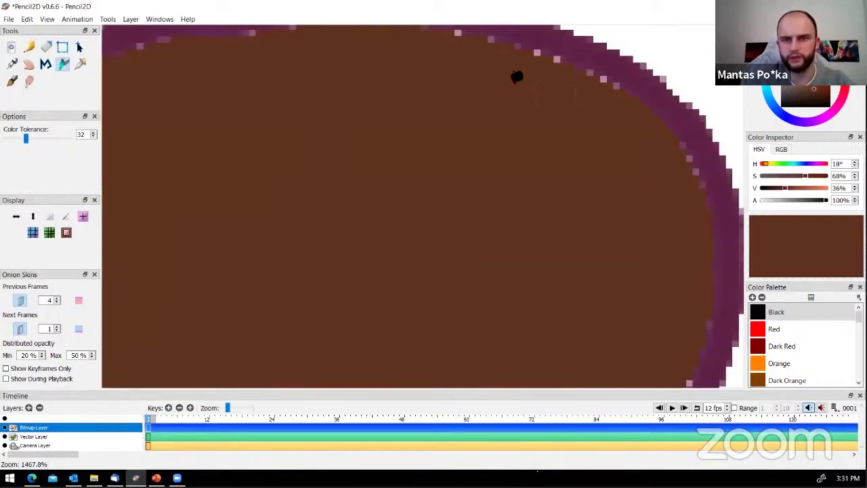
scroll(384, 161, "down", 8)
scroll(345, 131, "down", 3)
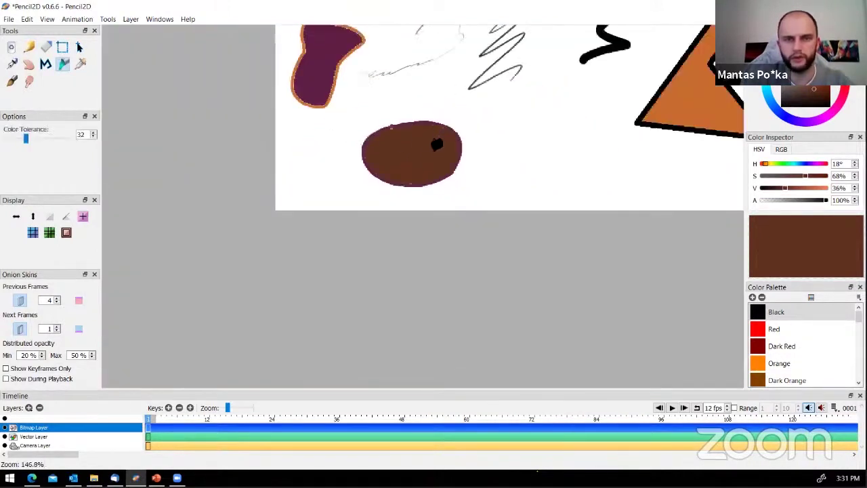
scroll(373, 101, "up", 3)
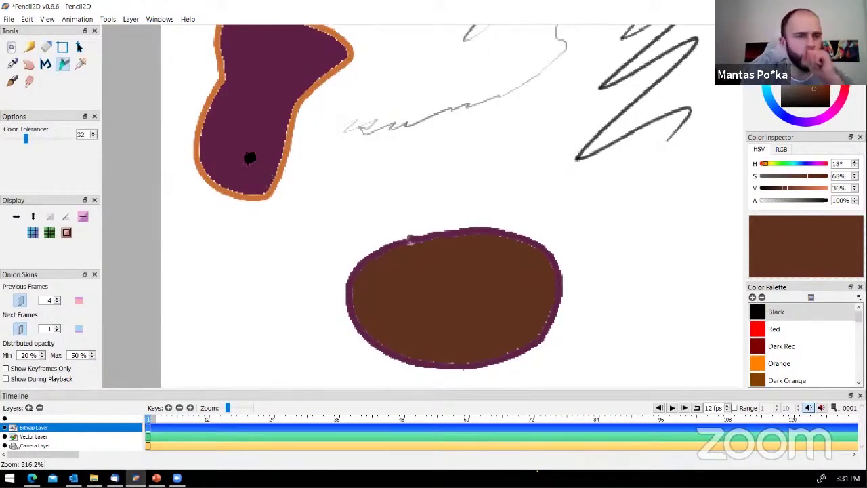
Sample the purple of the filled shape with the Eyedropper, and the black of the thick arc under the mushroom drawing
left_click(80, 65)
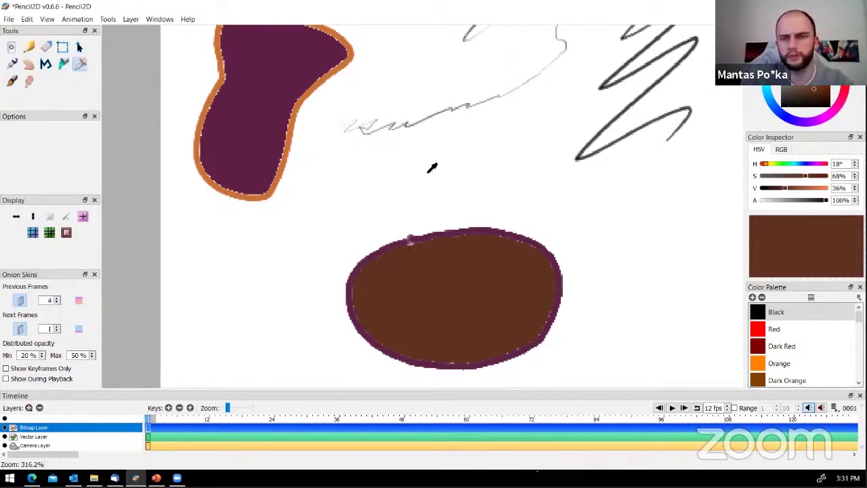
left_click(277, 74)
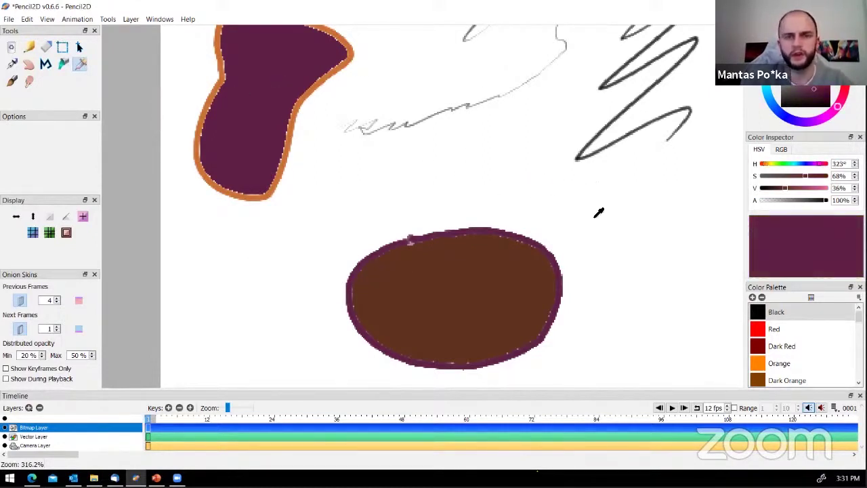
scroll(582, 109, "up", 5)
scroll(582, 108, "right", 5)
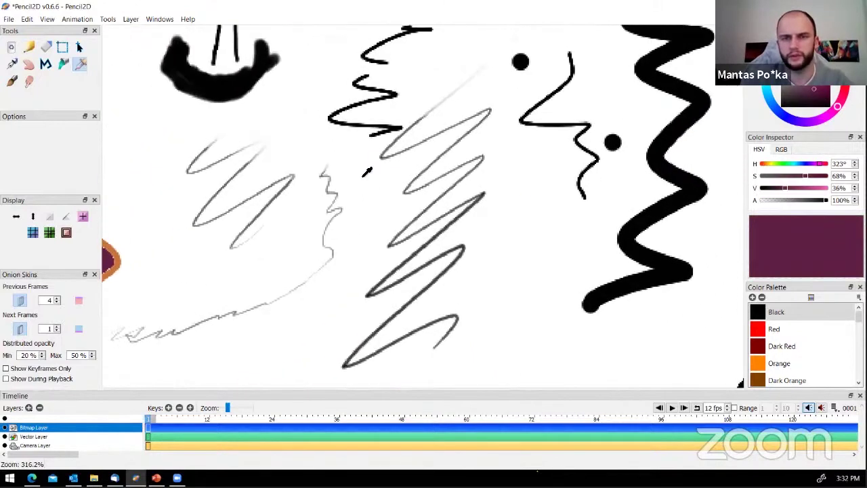
left_click(202, 95)
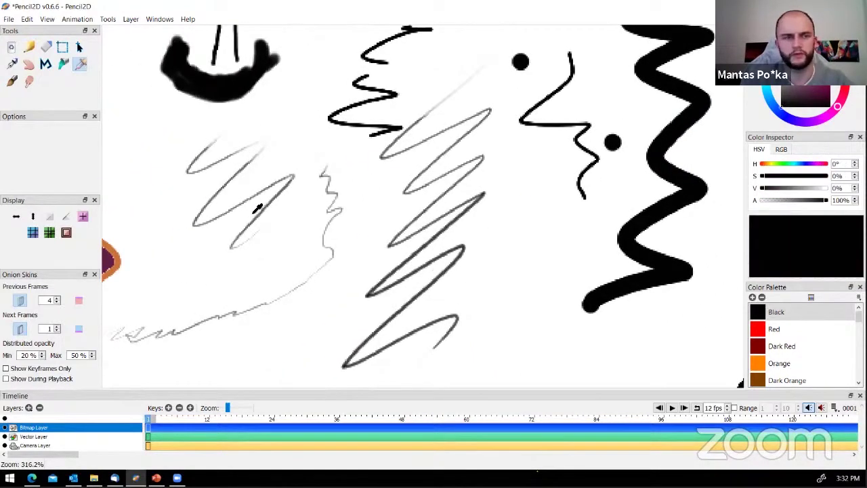
Smear the purple and orange-brown shape's upper part outward with the Smudge tool at width 32.84 and feather 2.00
left_click(26, 83)
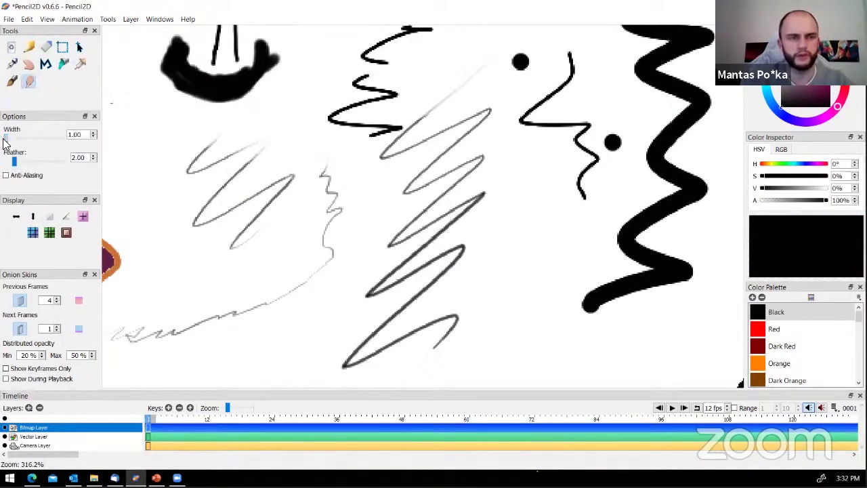
left_click_drag(6, 137, 27, 137)
mouse_move(284, 181)
left_mouse_down()
mouse_move(373, 263)
mouse_move(481, 188)
mouse_move(583, 149)
left_mouse_up()
scroll(408, 157, "up", 4)
mouse_move(408, 158)
left_mouse_down()
mouse_move(384, 164)
mouse_move(201, 139)
mouse_move(181, 188)
mouse_move(221, 260)
mouse_move(219, 285)
mouse_move(360, 181)
mouse_move(460, 296)
mouse_move(375, 269)
mouse_move(538, 121)
mouse_move(400, 269)
mouse_move(522, 275)
mouse_move(400, 257)
left_mouse_up()
scroll(531, 257, "down", 5)
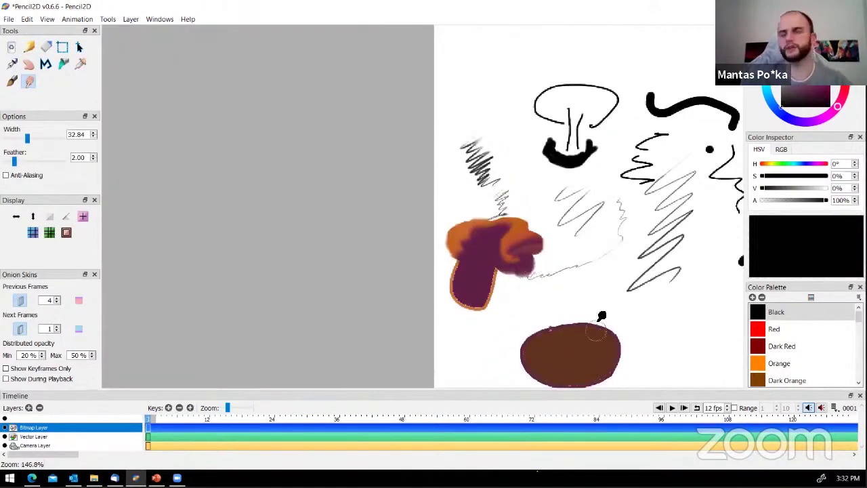
Blend the smeared purple lobe beside the shape further with the Smudge tool, and review the whole drawing
scroll(579, 247, "up", 3)
scroll(579, 252, "up", 3)
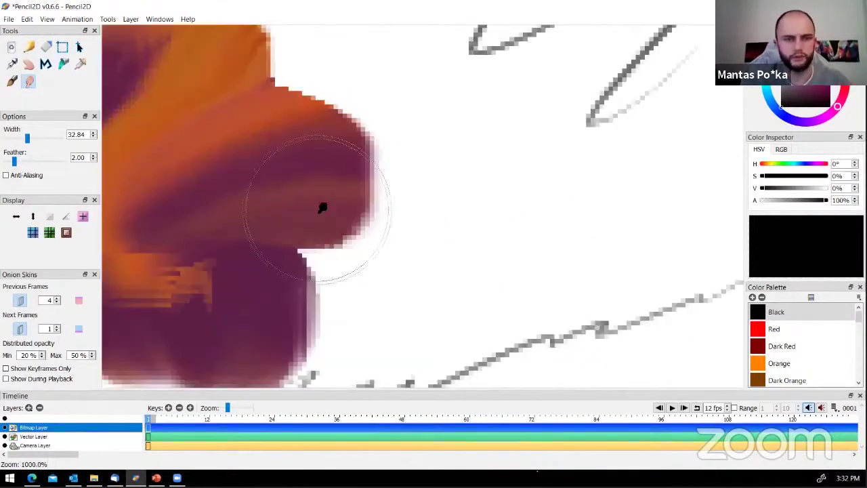
scroll(321, 207, "down", 2)
mouse_move(250, 201)
left_mouse_down()
mouse_move(223, 246)
mouse_move(251, 262)
mouse_move(287, 261)
mouse_move(295, 211)
mouse_move(193, 214)
mouse_move(217, 187)
mouse_move(288, 264)
mouse_move(278, 245)
left_mouse_up()
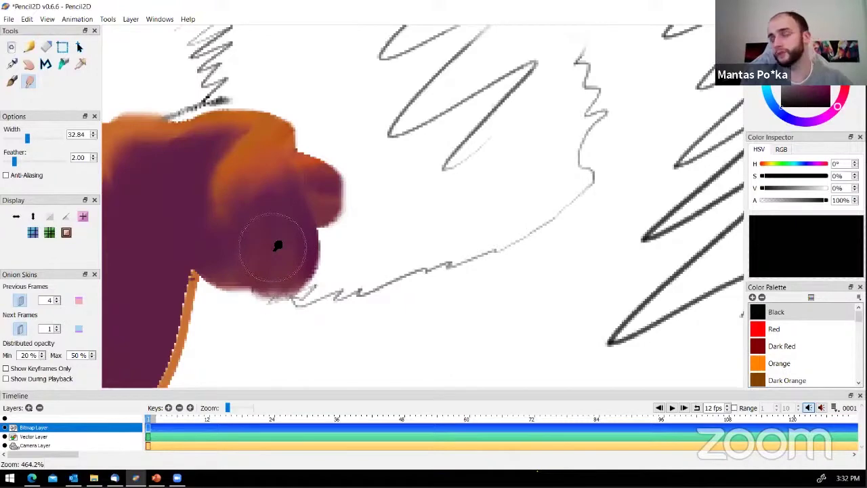
scroll(368, 217, "down", 5)
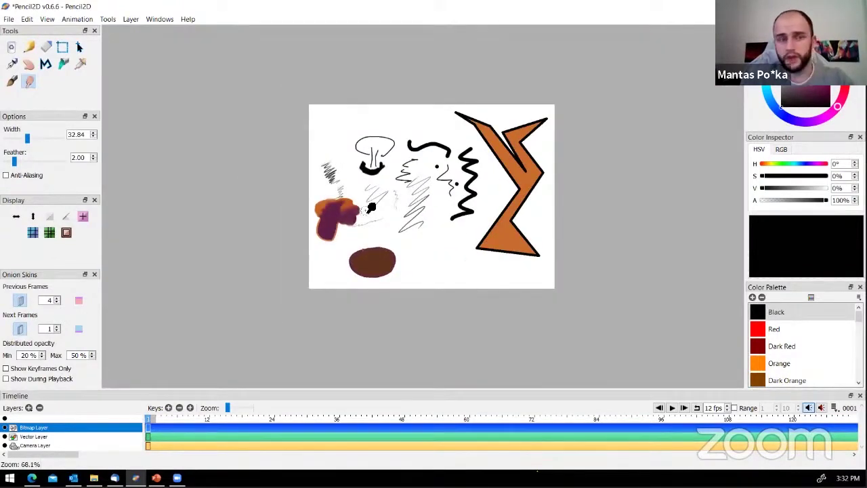
scroll(360, 197, "up", 2)
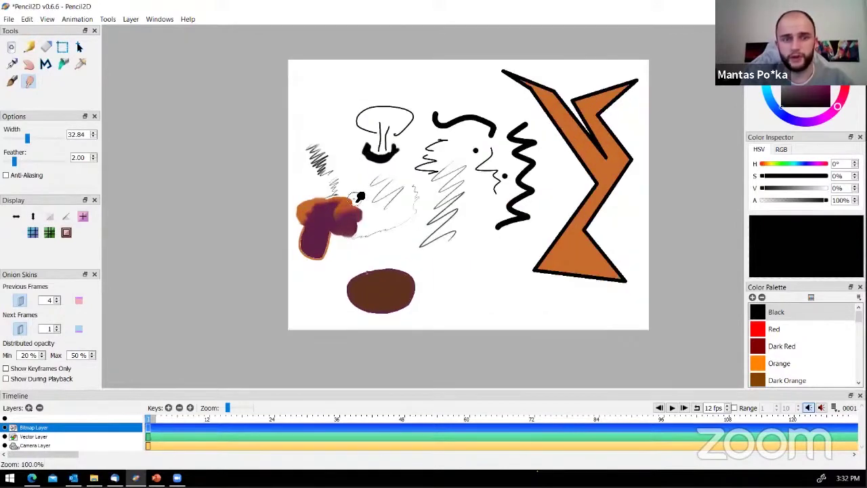
scroll(359, 197, "up", 2)
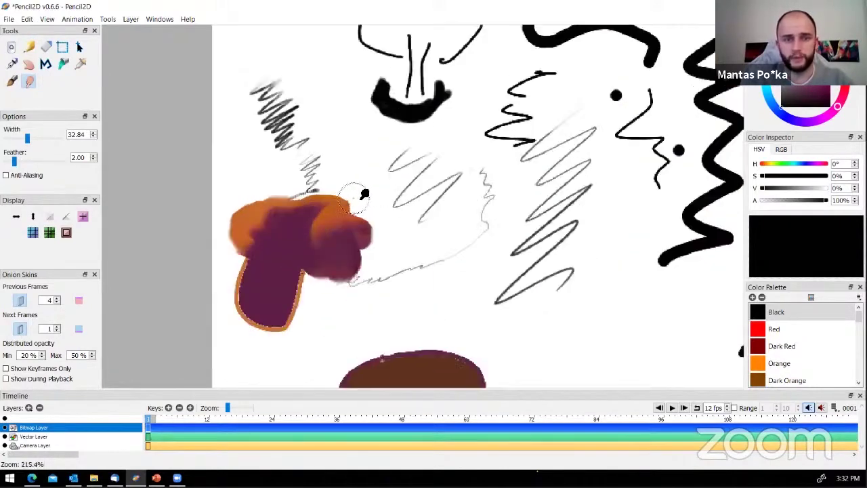
left_click(11, 19)
left_click(27, 31)
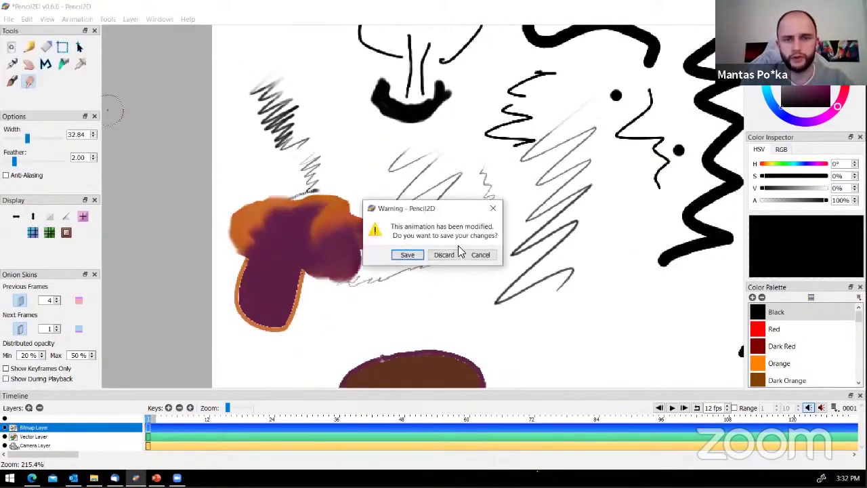
left_click(493, 208)
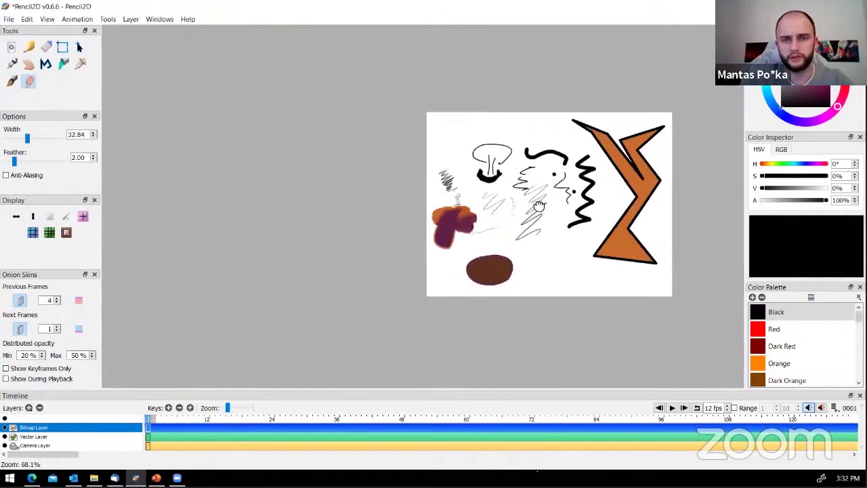
Save the animation as the Pencil2D project MyAnimation.pclx in the desktop folder Animuoju LT pasaka
scroll(538, 206, "up", 3)
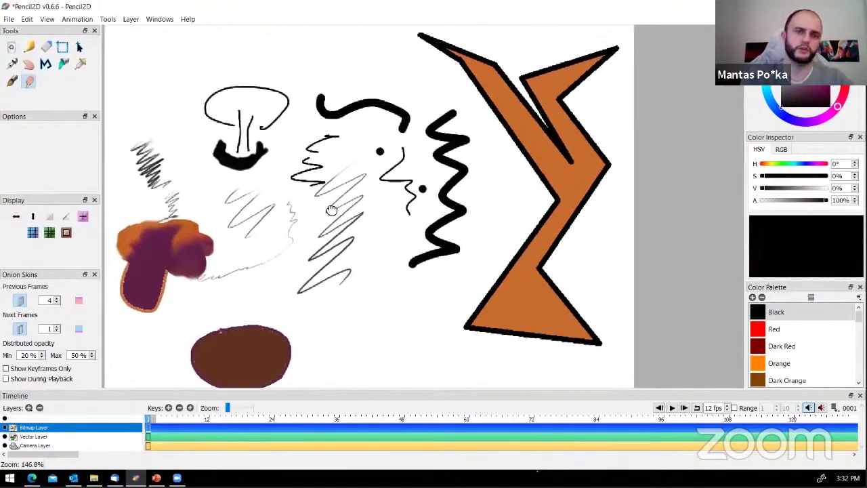
left_click_drag(331, 210, 364, 186)
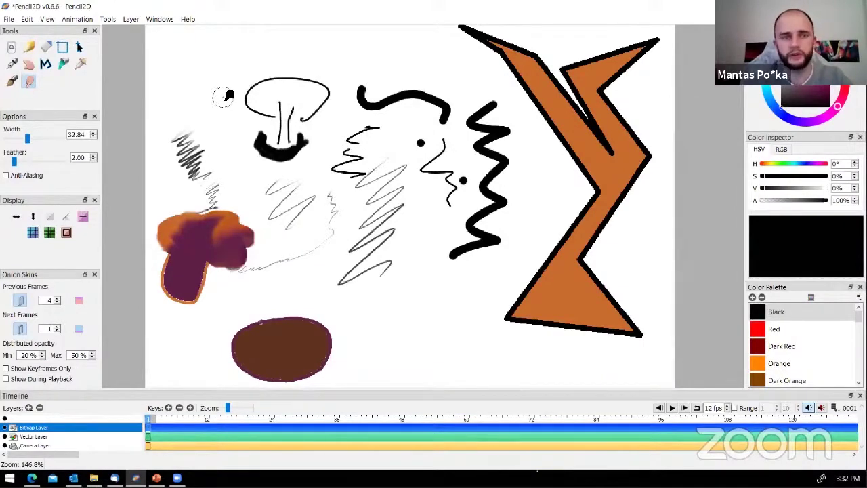
left_click(9, 19)
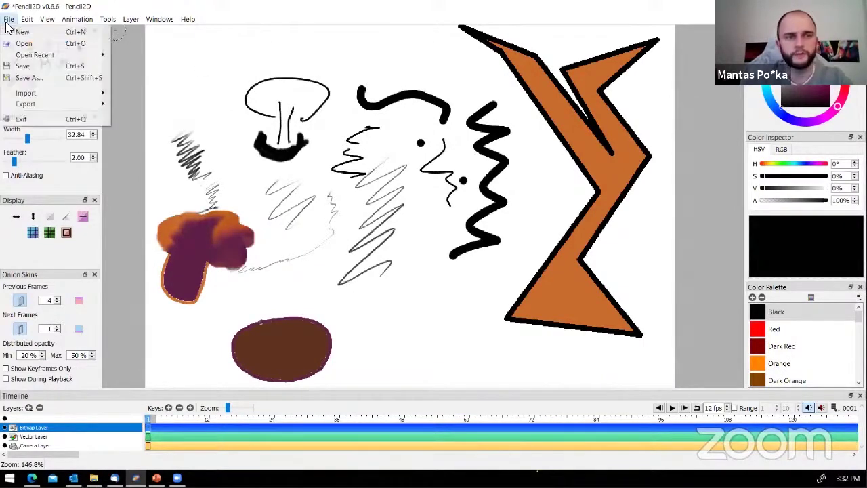
left_click(28, 78)
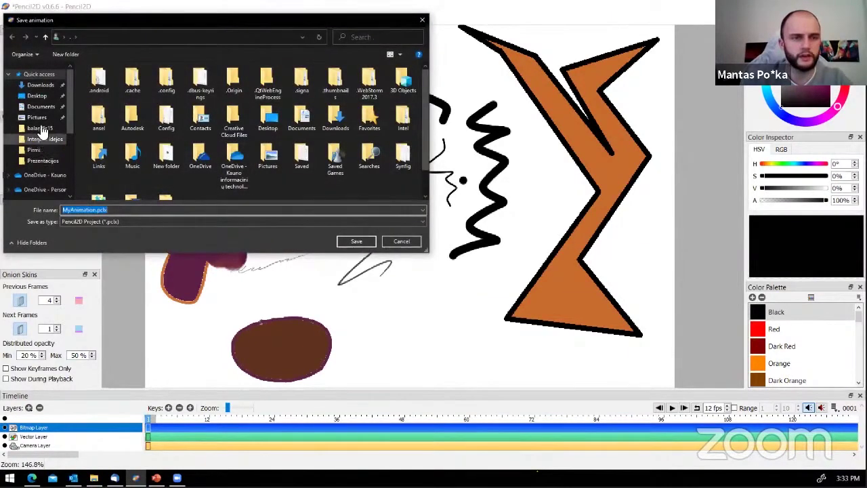
left_click(41, 85)
left_click(37, 95)
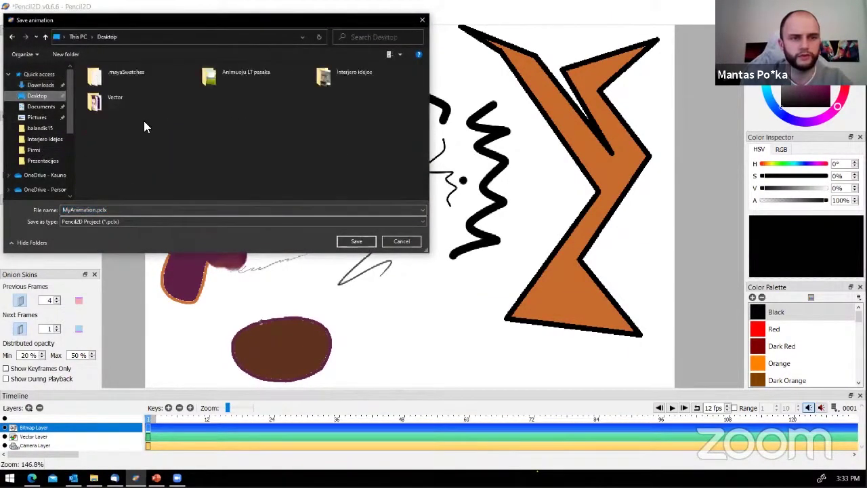
left_click(242, 79)
double_click(241, 75)
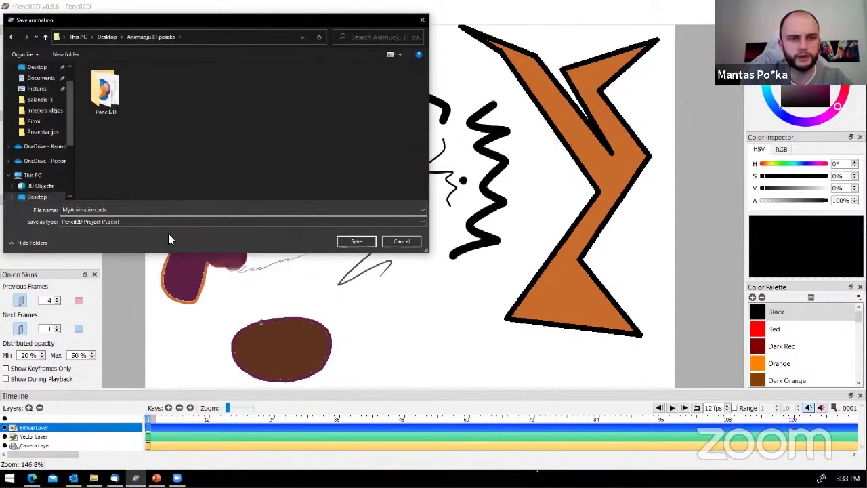
double_click(98, 213)
left_click(95, 213)
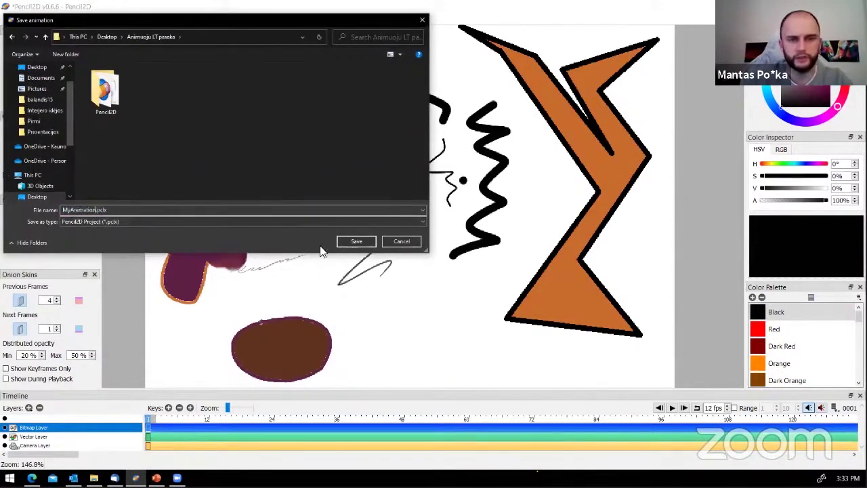
left_click(355, 243)
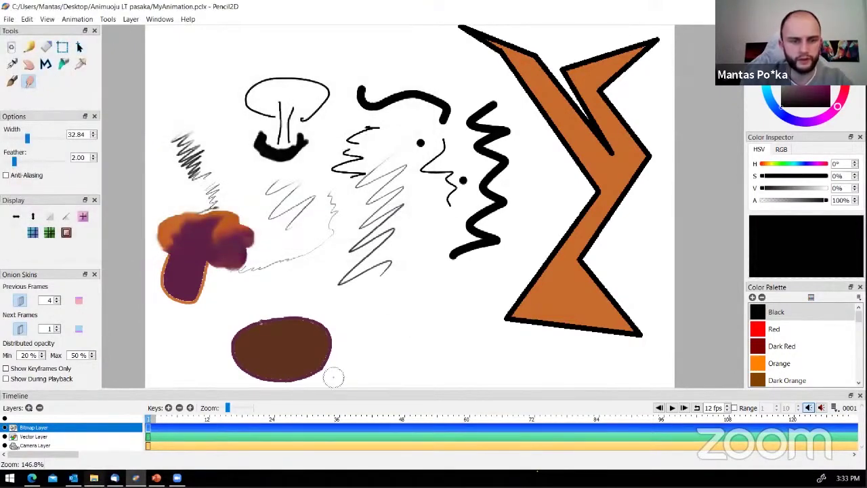
Switch to File Explorer and check the saved MyAnimation.pclx file in the Animuoju LT pasaka folder
left_click(93, 478)
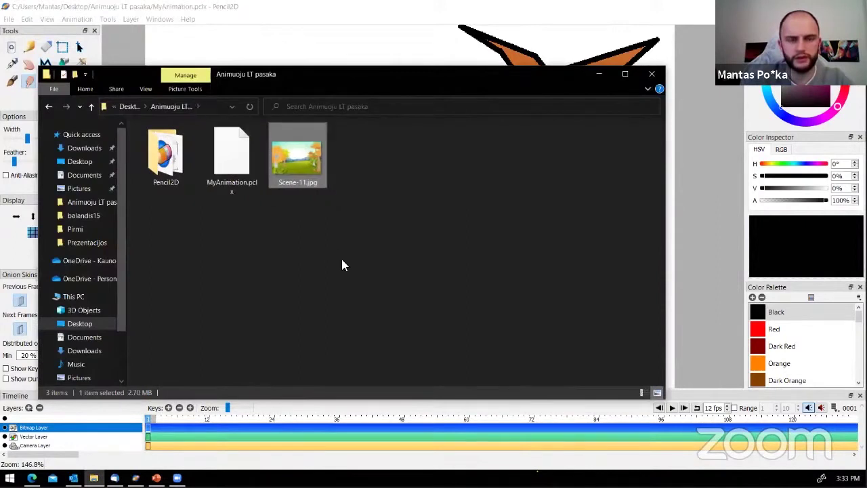
left_click(232, 159)
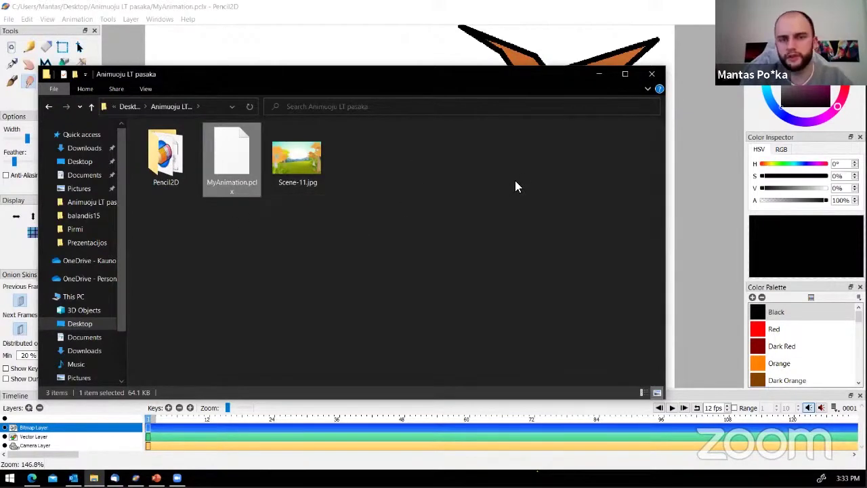
left_click(599, 75)
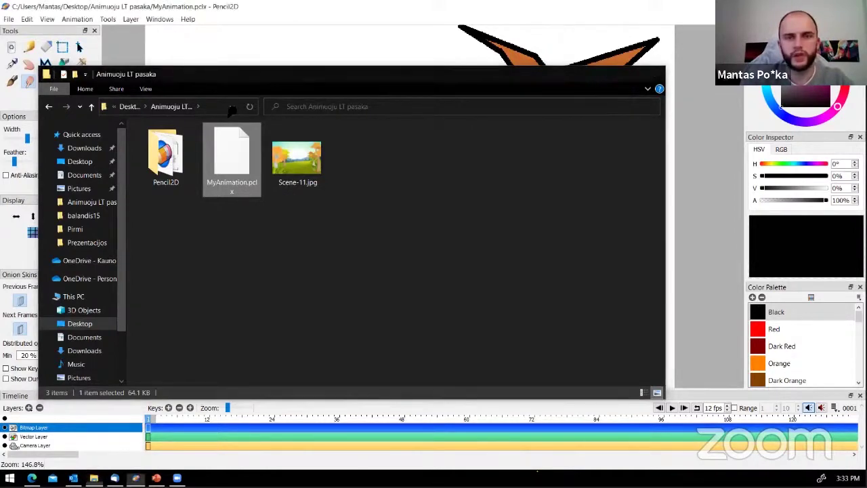
Create a new animation, discard it, and open MyAnimation.pclx from the Animuoju LT pasaka folder
left_click(26, 19)
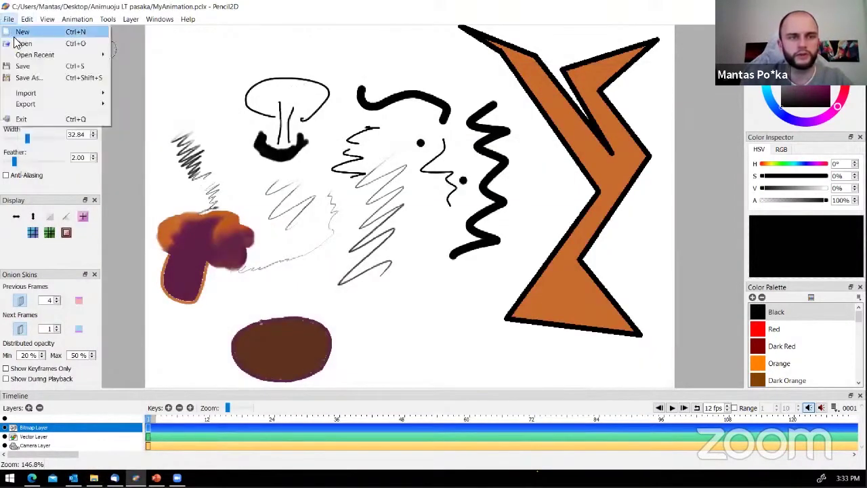
left_click(15, 32)
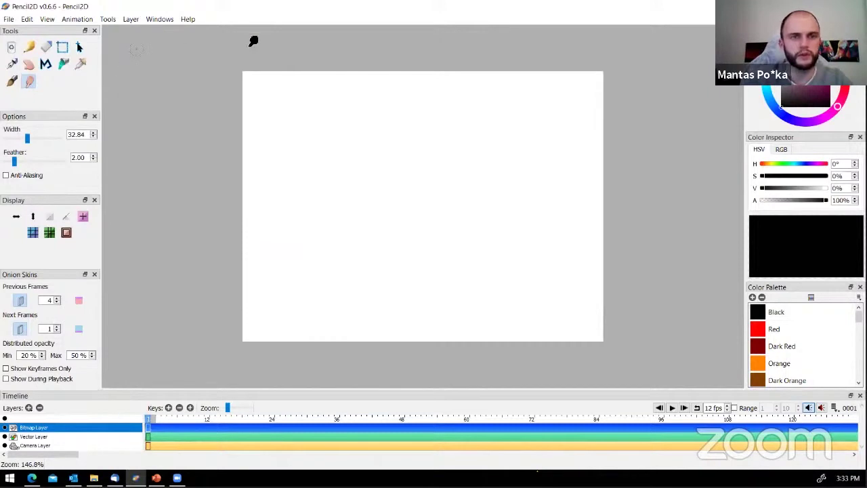
left_click(7, 20)
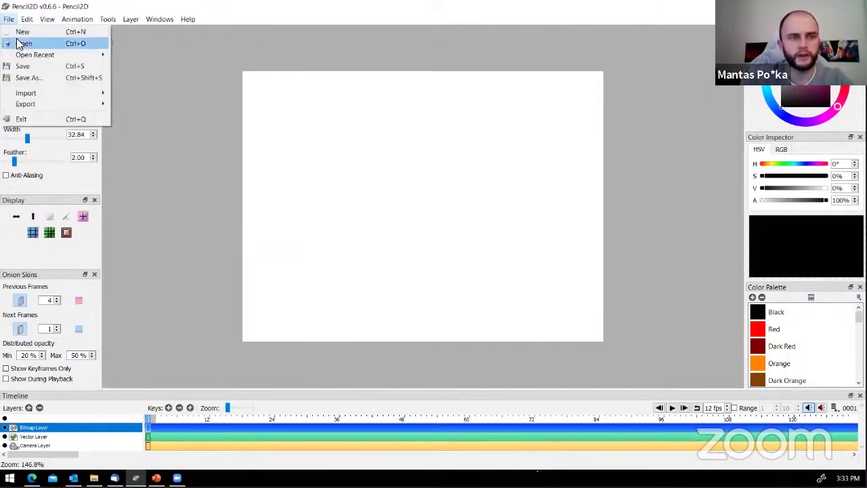
left_click(24, 43)
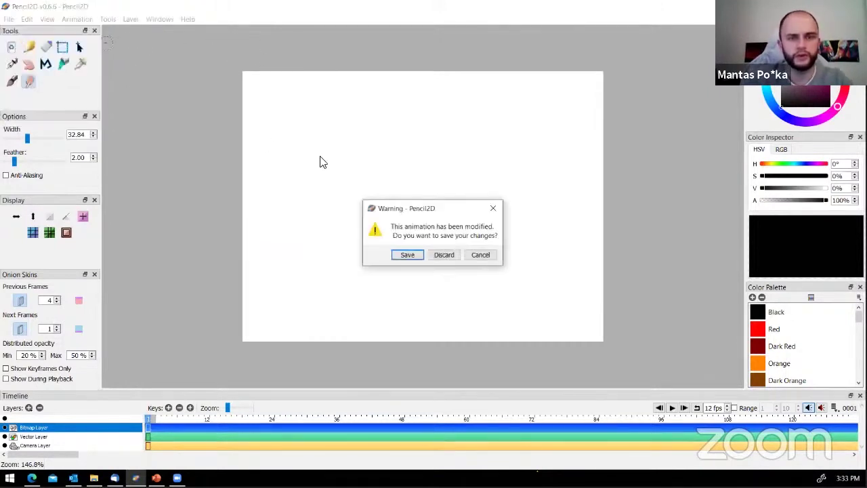
left_click(450, 255)
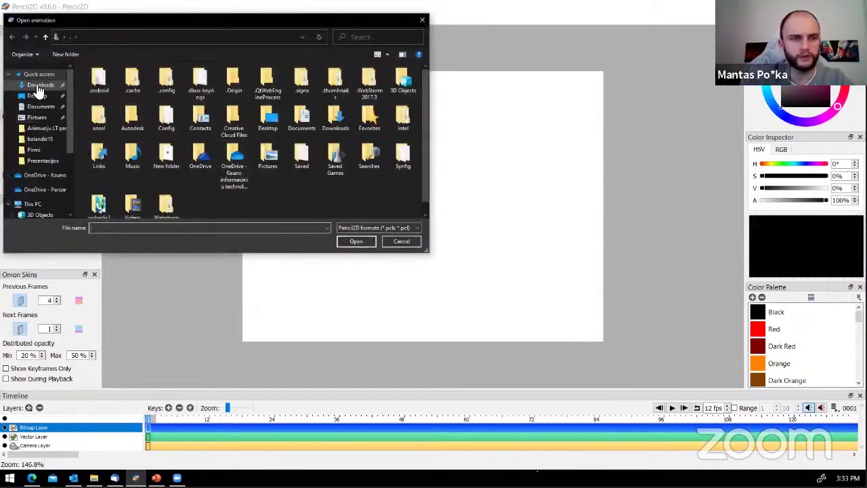
left_click(42, 118)
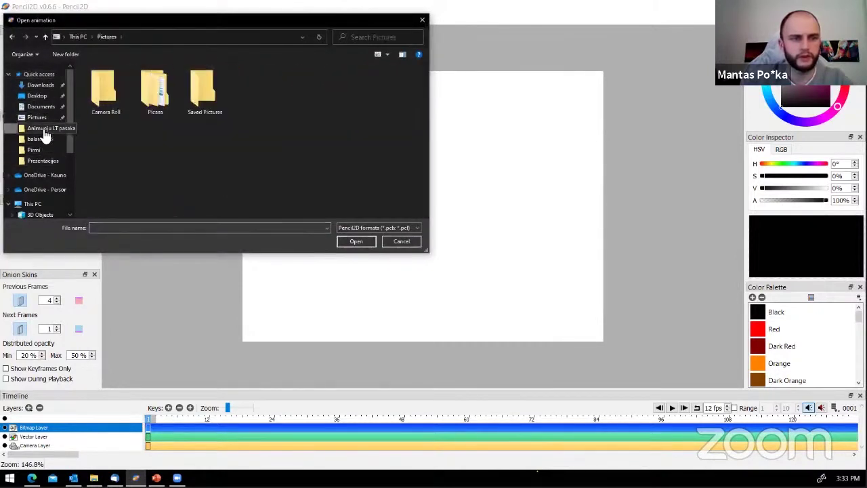
left_click(45, 128)
left_click(155, 92)
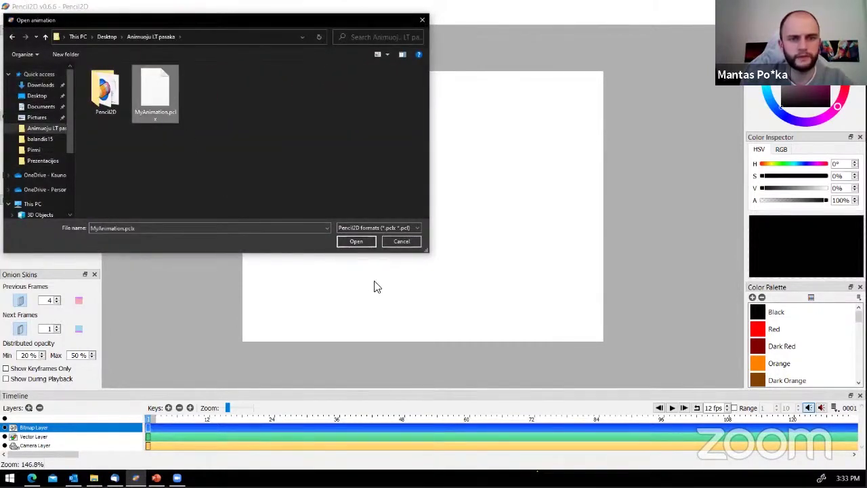
left_click(356, 241)
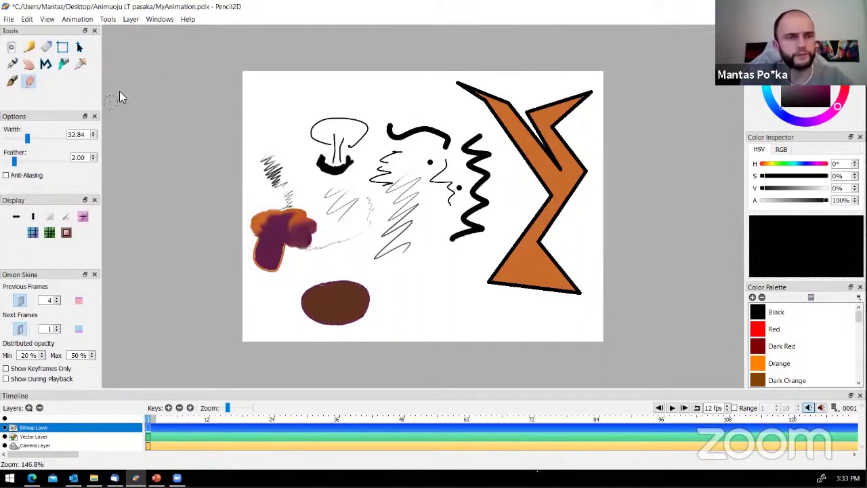
Create a new blank animation, discarding the changes to the reopened MyAnimation.pclx
left_click(10, 19)
left_click(22, 32)
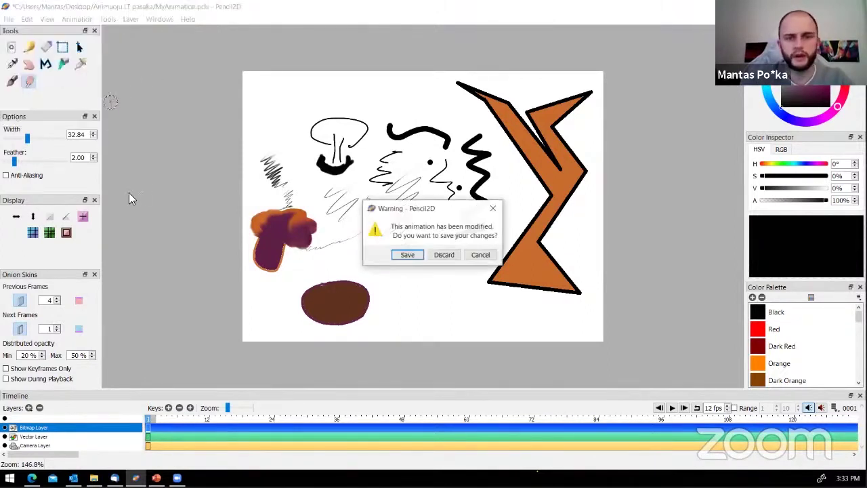
left_click(447, 256)
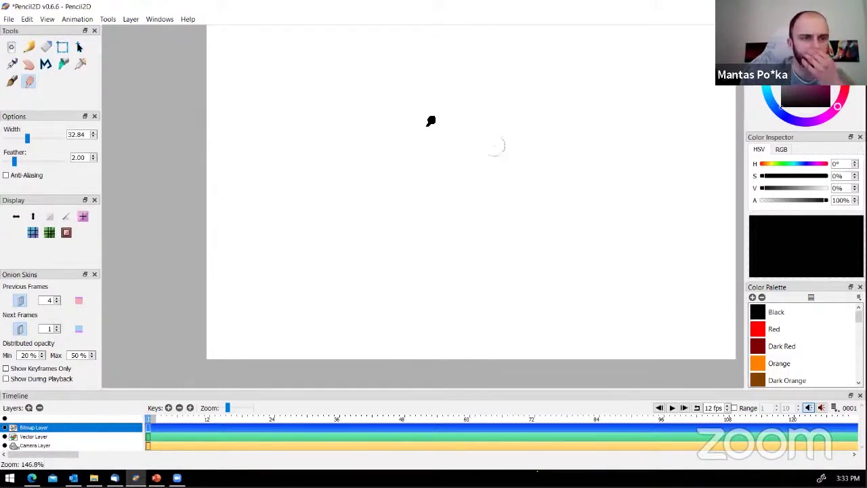
Activate the Pencil tool and enlarge the timeline area upward
left_click(45, 47)
left_click(29, 46)
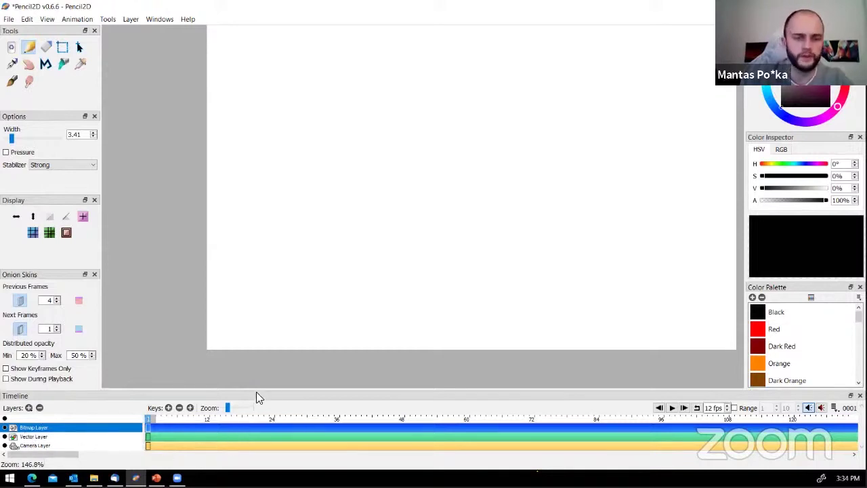
left_click_drag(265, 389, 271, 349)
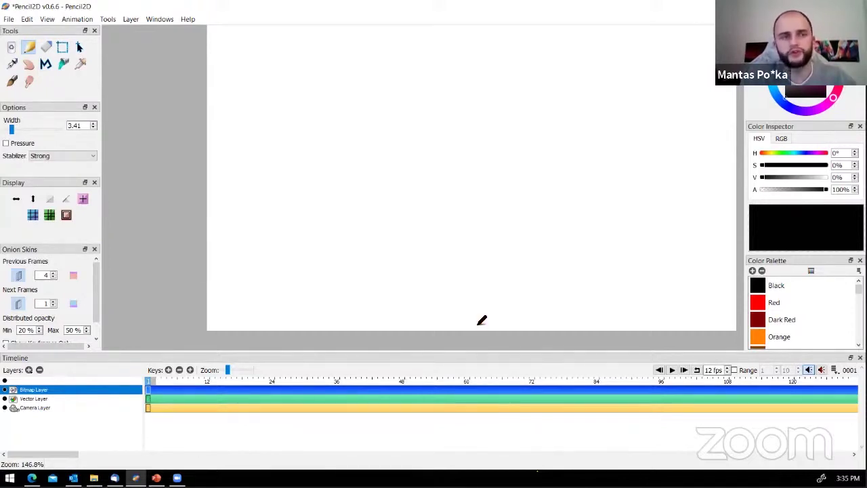
Try a frame rate of 15 fps for the animation, and set it back to 12 fps
left_click(713, 370)
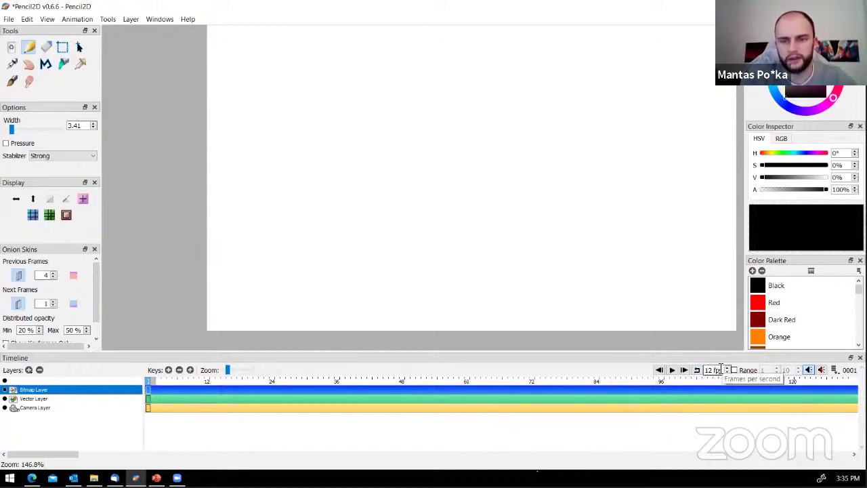
left_click(727, 367)
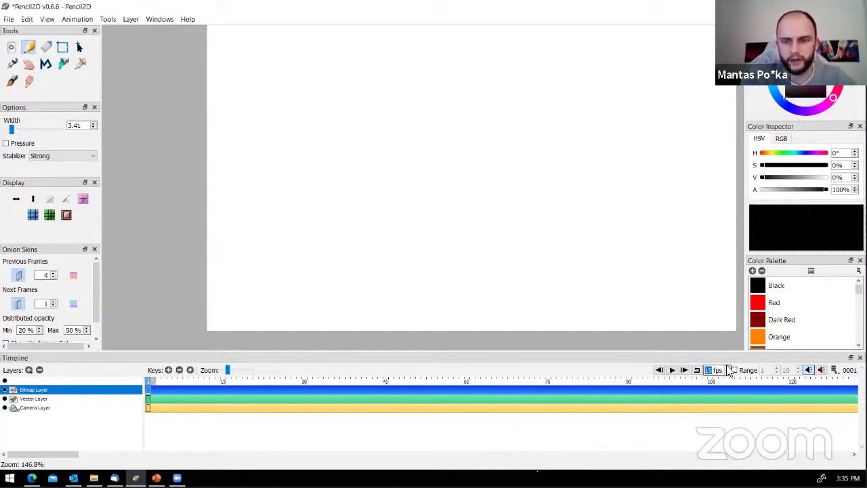
left_click(728, 368)
left_click(727, 372)
left_click(728, 372)
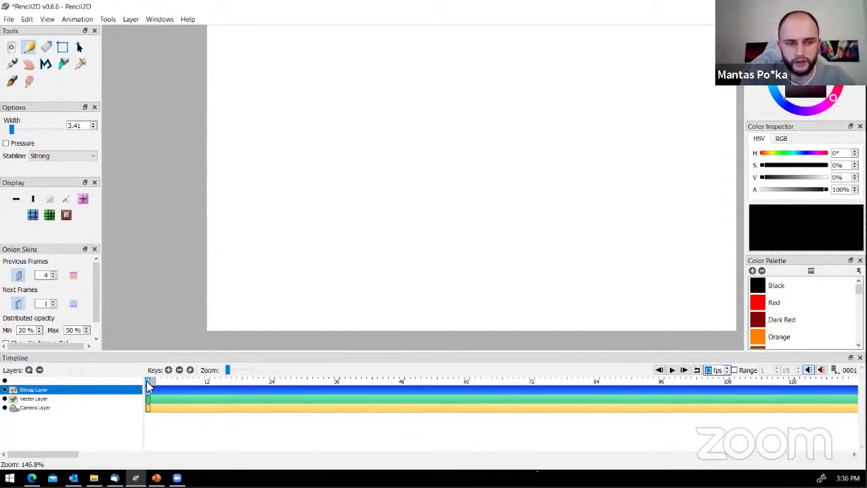
Go to frame 12 and back to frame 1, and draw a C-shaped pencil curve in the canvas's lower left area
left_click(204, 378)
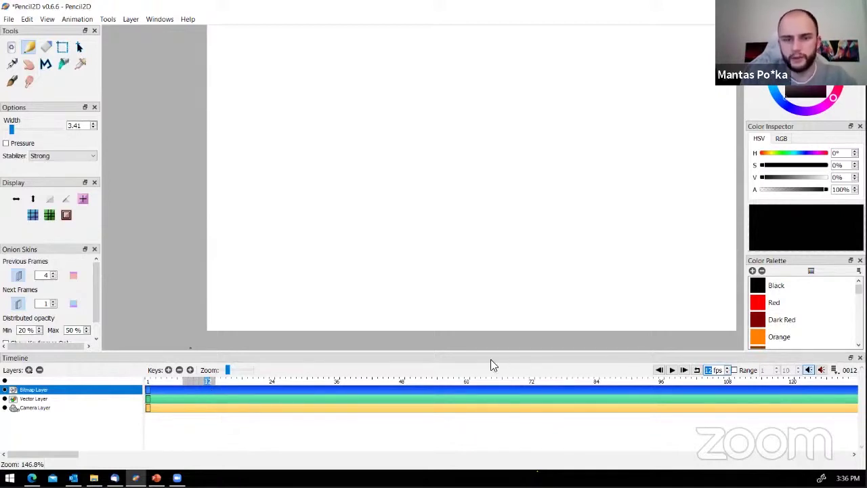
left_click(146, 386)
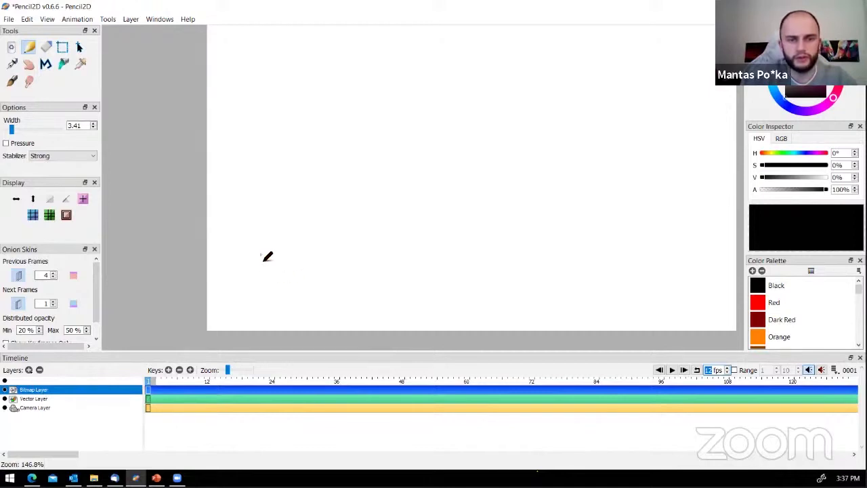
left_click_drag(283, 279, 283, 209)
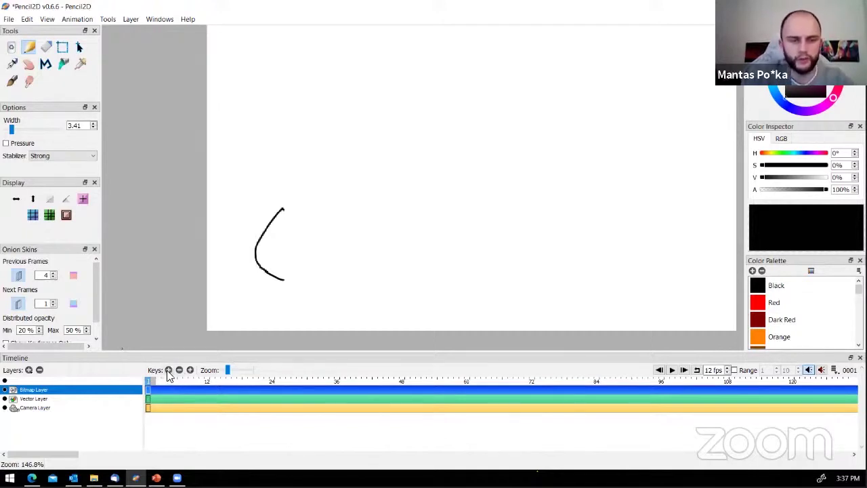
Add bitmap keyframes at frames 2 and 3, drawing one curve in each, shifted right and downward from the previous one
key("period")
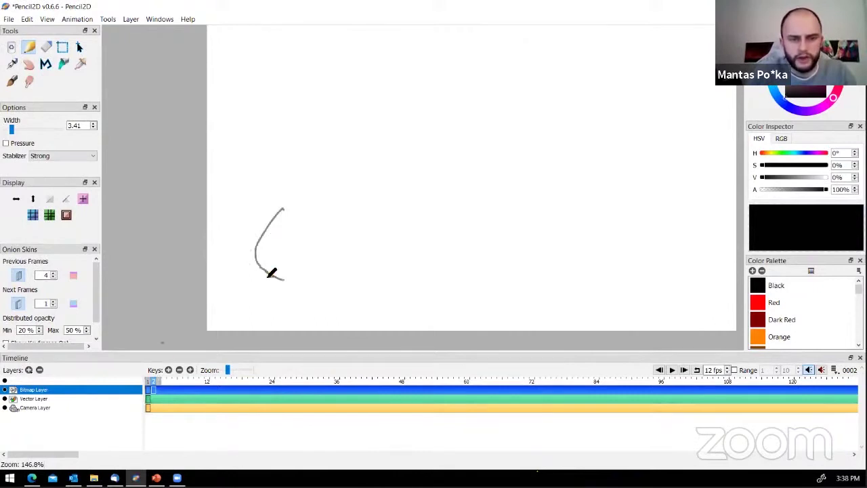
mouse_move(273, 224)
left_mouse_down()
mouse_move(269, 244)
mouse_move(298, 275)
left_mouse_up()
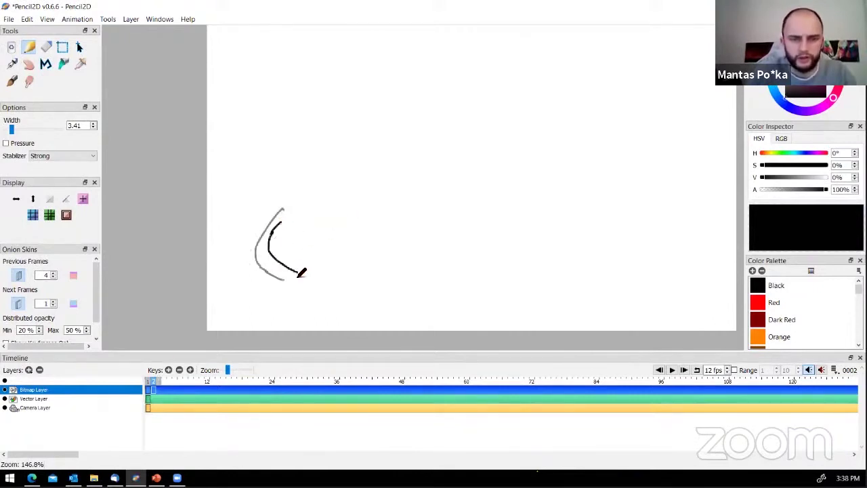
left_click(170, 367)
mouse_move(278, 238)
left_mouse_down()
mouse_move(286, 259)
mouse_move(321, 285)
left_mouse_up()
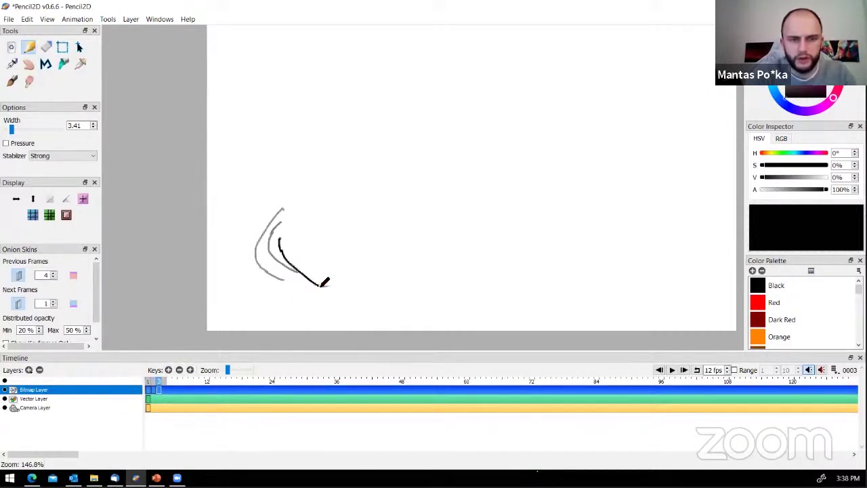
Add bitmap keyframes at frames 4, 5 and 6, drawing one progressively flatter curve in each, shifted right and slightly downward
left_click(169, 369)
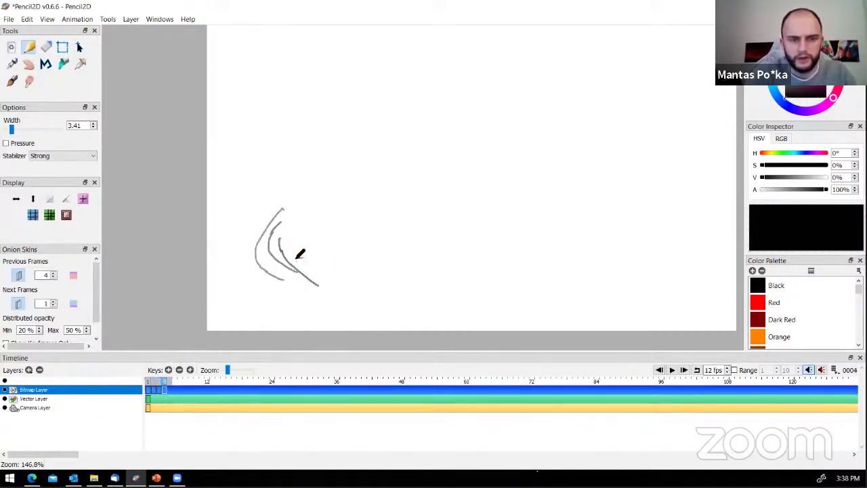
left_click_drag(296, 252, 350, 294)
left_click(169, 369)
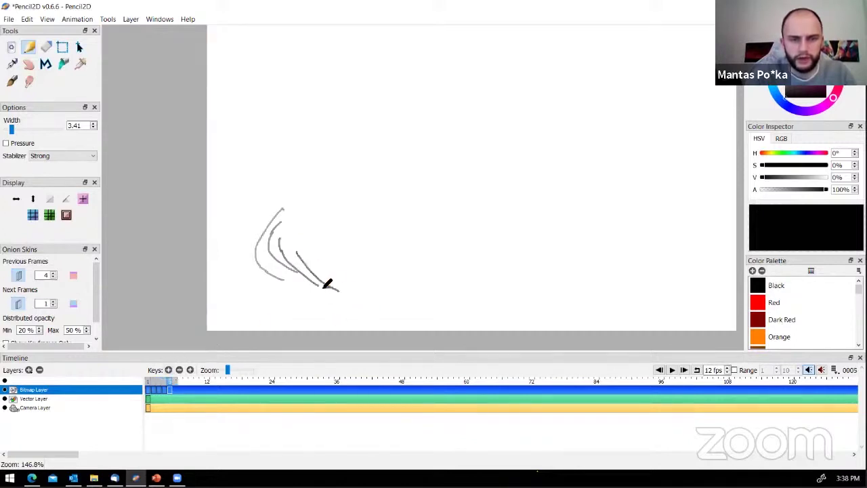
left_click_drag(315, 261, 370, 295)
left_click(169, 369)
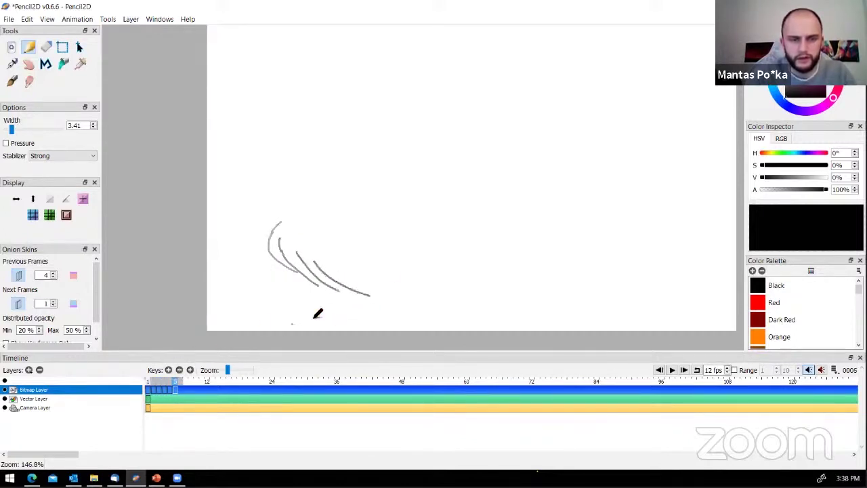
left_click_drag(329, 269, 402, 293)
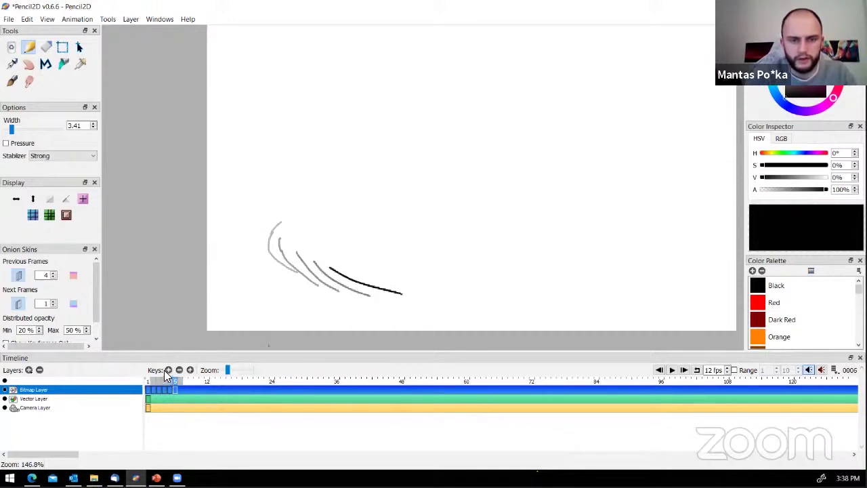
Add keyframes at frames 7, 8 and 9, drawing a nearly flat line in the first two and a curve with a down-bent end in frame 9
left_click(166, 370)
left_click_drag(353, 274, 469, 285)
left_click(169, 369)
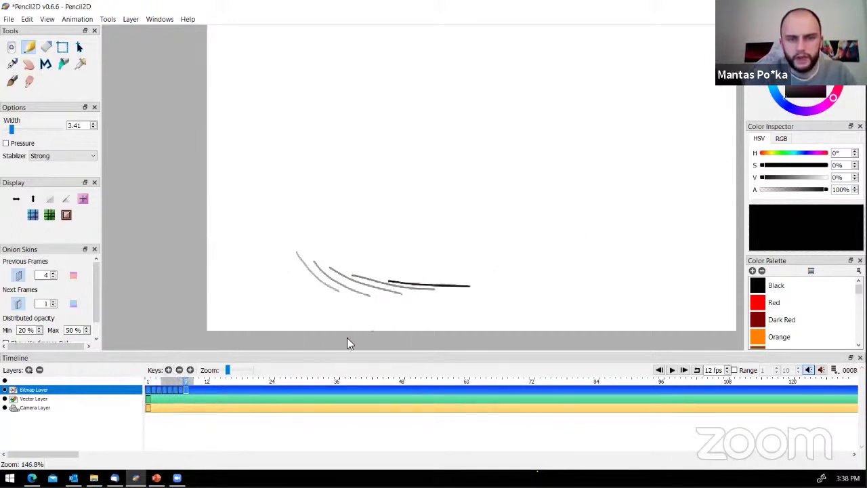
left_click(168, 370)
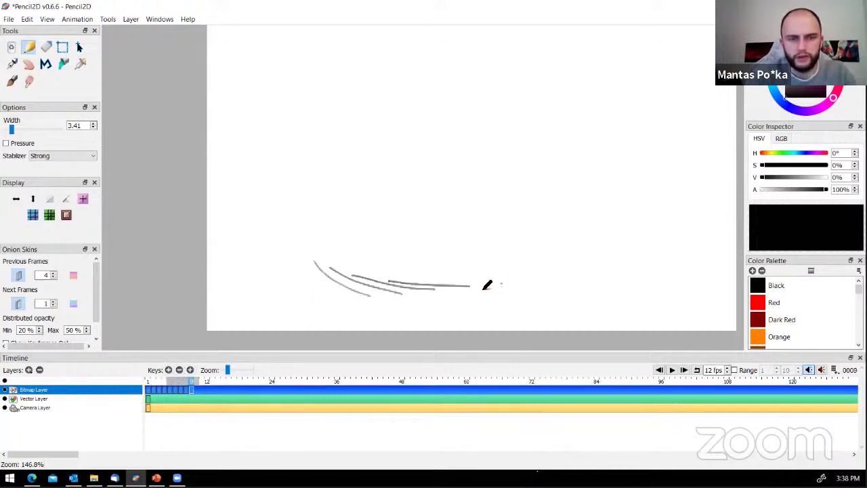
left_click_drag(419, 279, 479, 309)
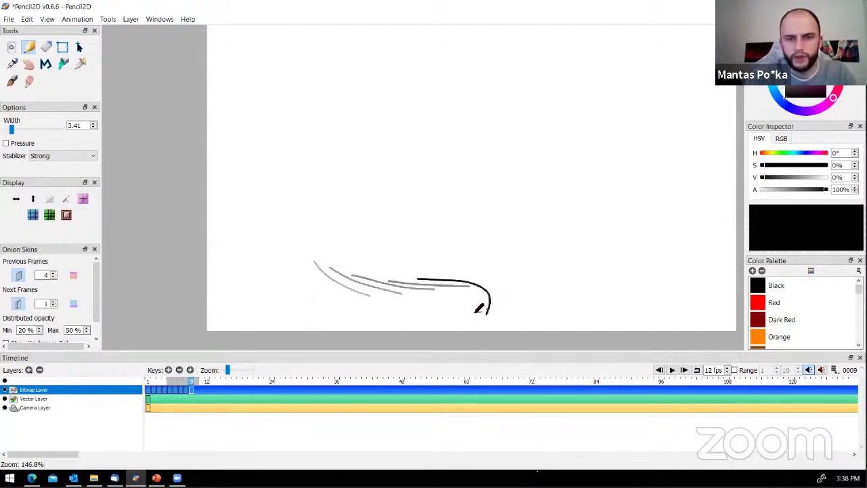
Add keyframes at frames 10, 11 and 12, drawing in each a curve that bends downward at its right end, further right each time
left_click(169, 370)
mouse_move(451, 275)
left_mouse_down()
mouse_move(508, 287)
mouse_move(505, 311)
left_mouse_up()
left_click(169, 370)
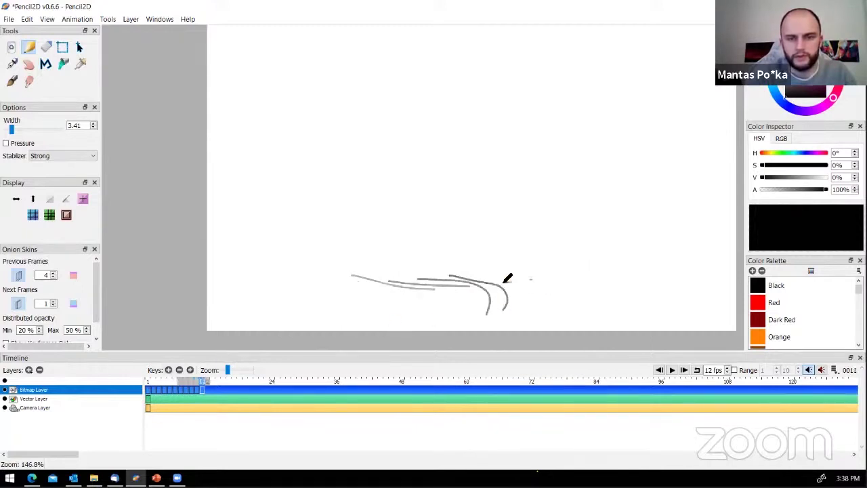
left_click_drag(472, 274, 519, 318)
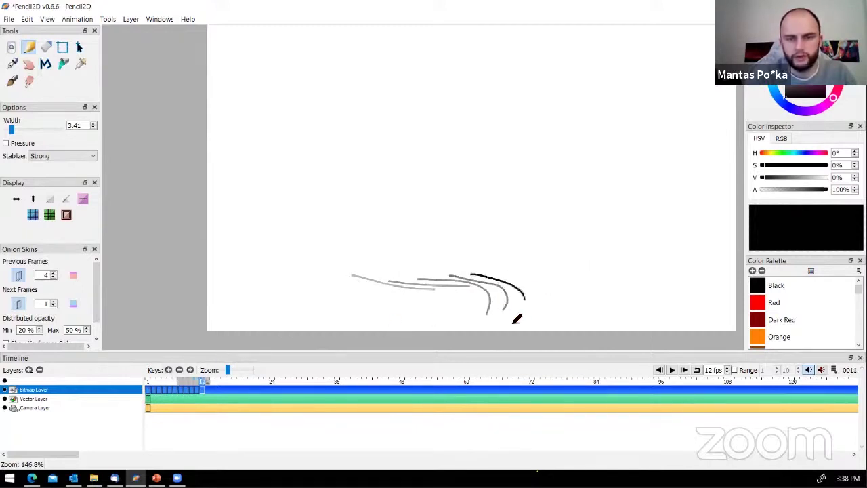
left_click(168, 371)
left_click_drag(513, 278, 536, 319)
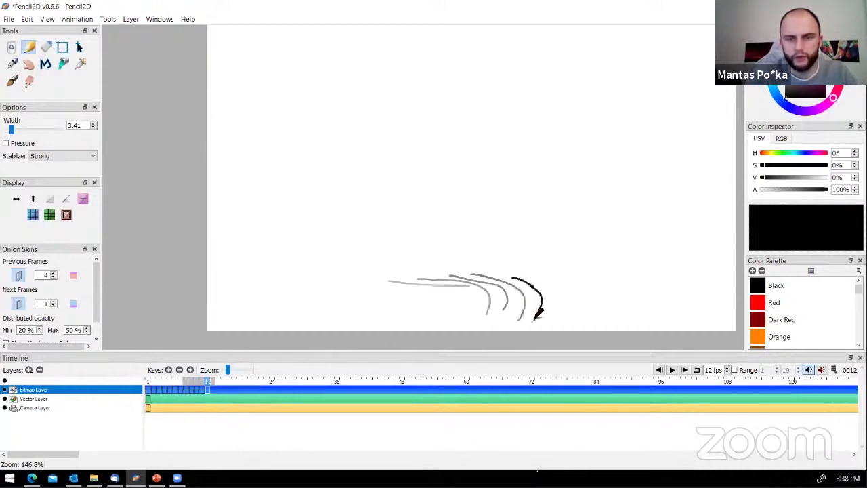
Add keyframes at frames 13, 14 and 15, drawing one short right-bulging arc in each near the canvas's lower right area
left_click(168, 369)
mouse_move(541, 283)
left_mouse_down()
mouse_move(554, 296)
mouse_move(540, 325)
left_mouse_up()
left_click(168, 369)
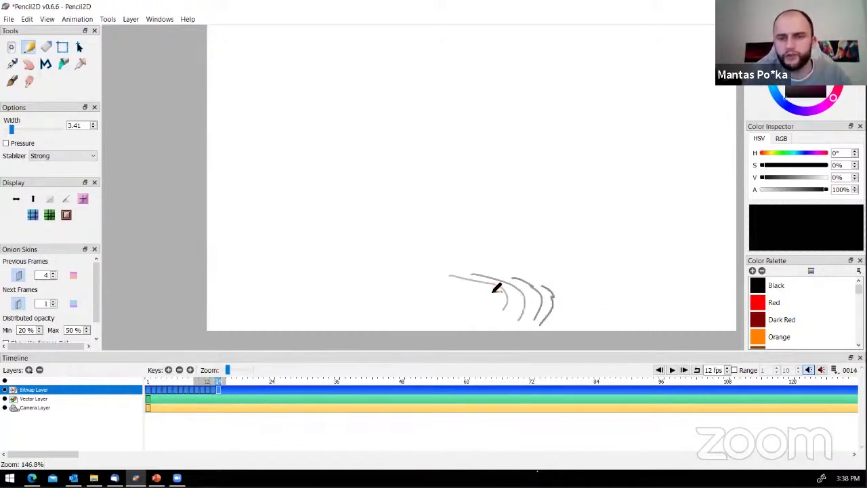
left_click_drag(556, 283, 562, 312)
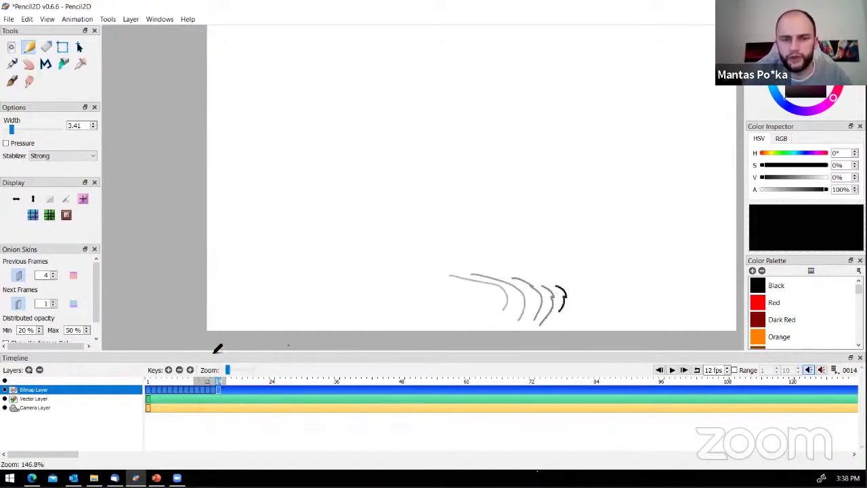
left_click(168, 369)
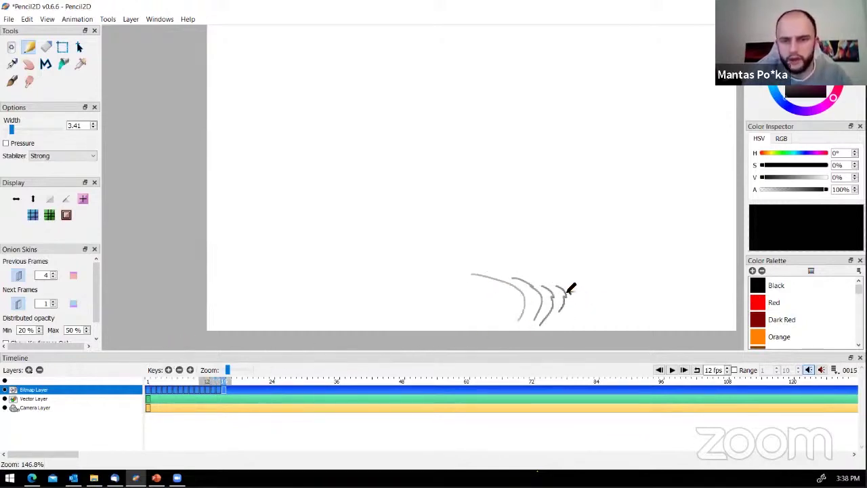
left_click_drag(570, 291, 550, 326)
Add keyframes at frames 16, 17 and 18, drawing one curve in each that leans progressively into a flat diagonal stroke at the canvas's bottom edge
left_click(169, 370)
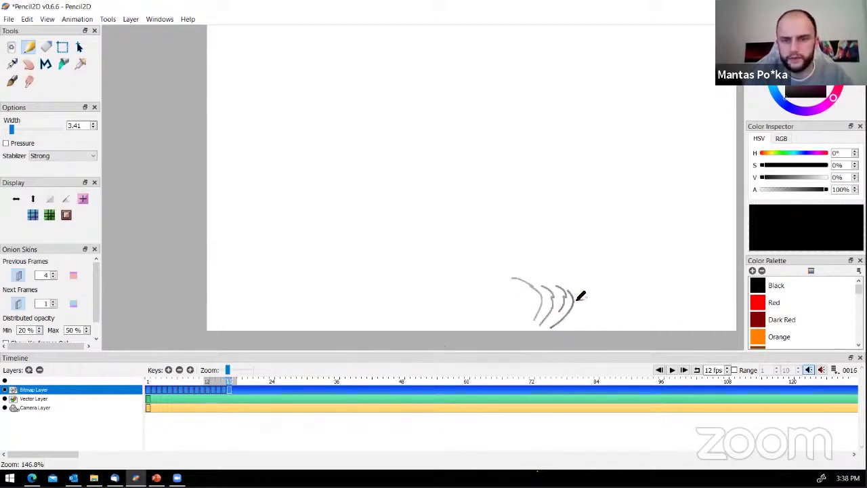
left_click_drag(580, 294, 554, 324)
left_click(168, 369)
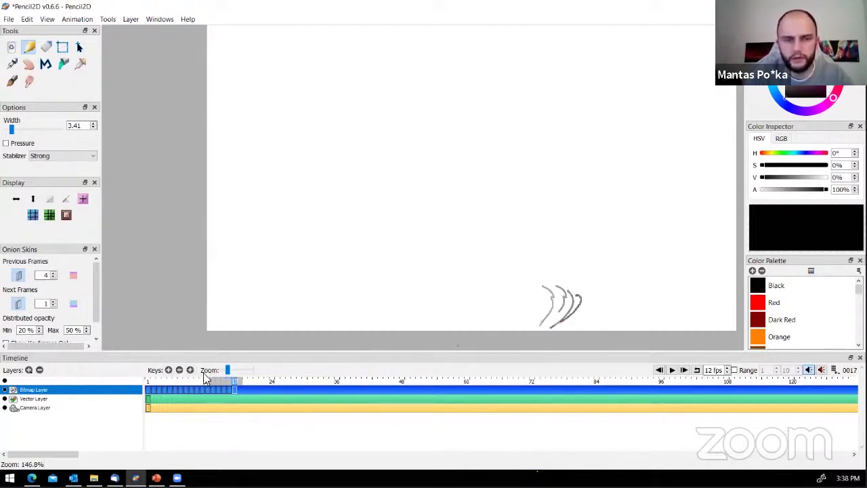
left_click_drag(593, 305, 546, 328)
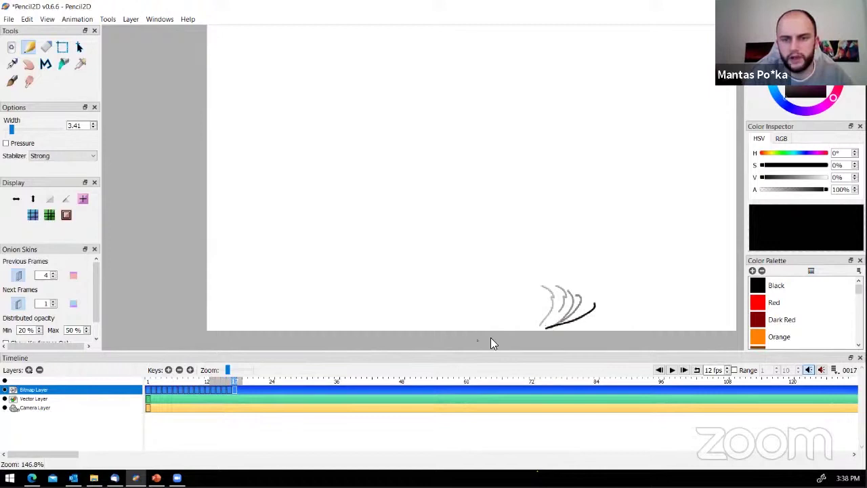
left_click(169, 370)
left_click_drag(609, 313, 541, 342)
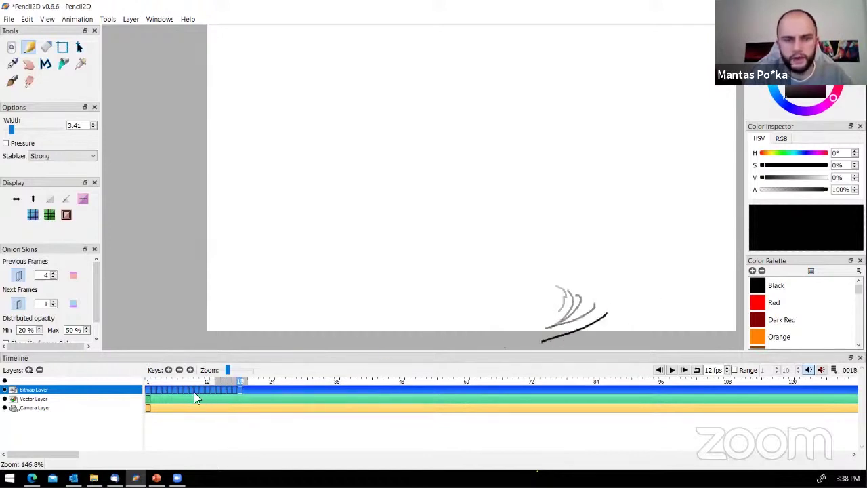
Add keyframes at frames 19 and 20, drawing one diagonal stroke in each that runs off the canvas's bottom edge
left_click(168, 370)
left_click_drag(620, 318, 540, 348)
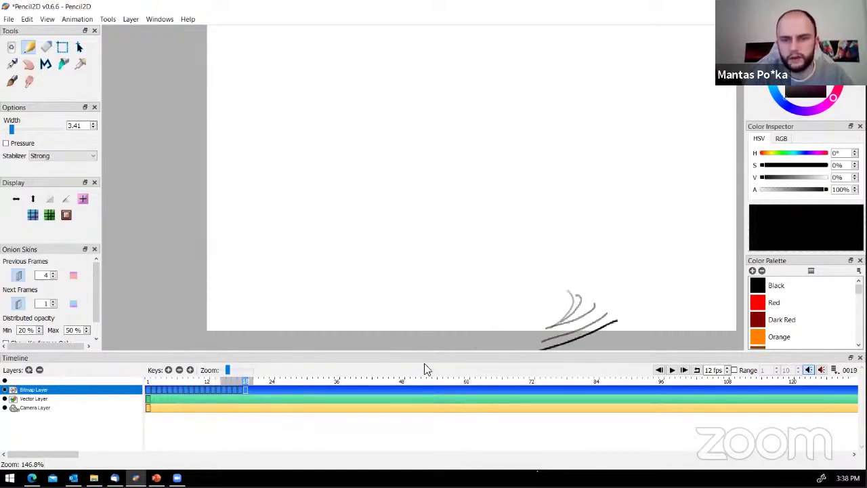
left_click(168, 370)
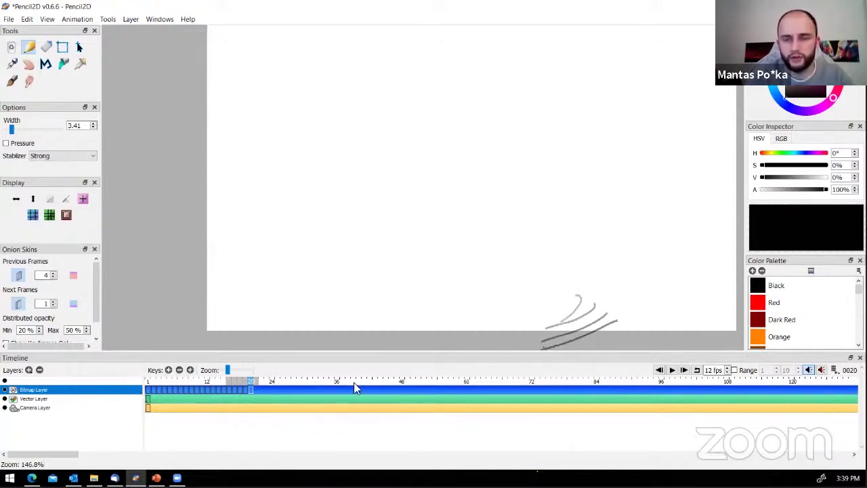
left_click_drag(604, 347, 620, 328)
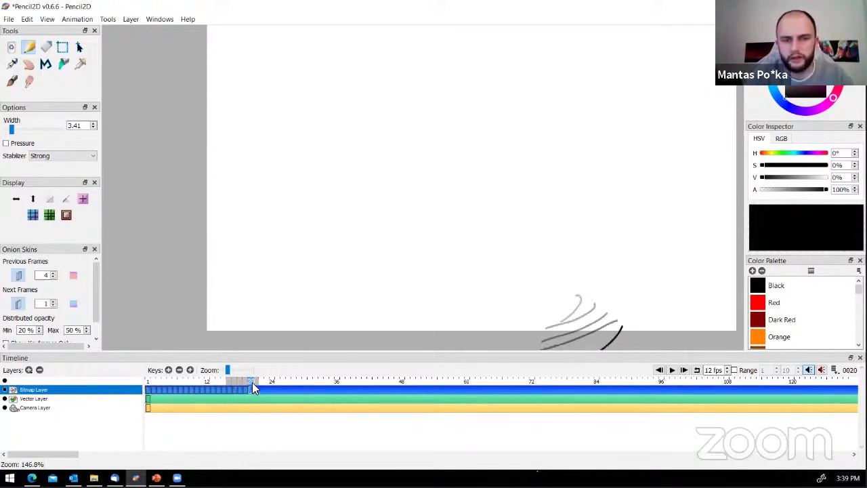
Return to frame 1, turn on looping, and play the animation before stopping it
left_click(147, 381)
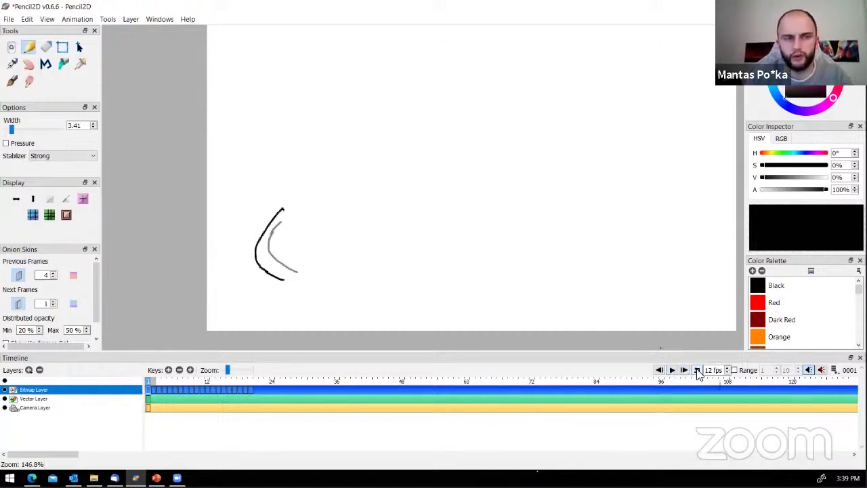
left_click(698, 371)
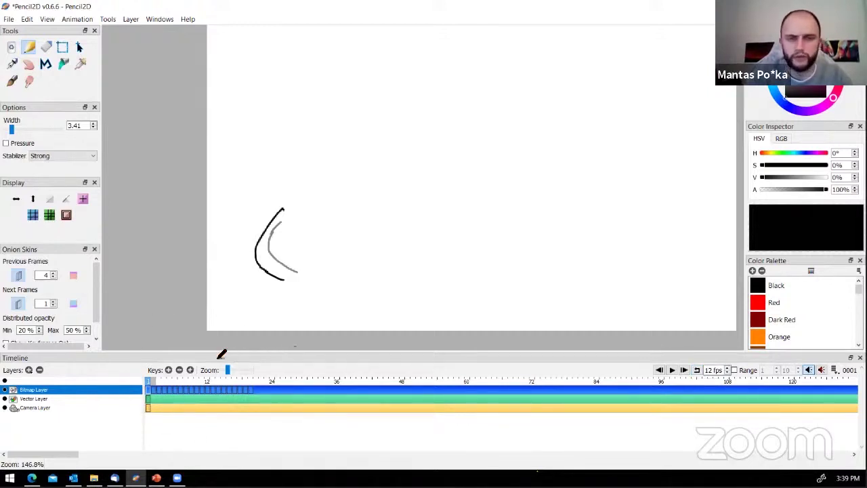
left_click(697, 371)
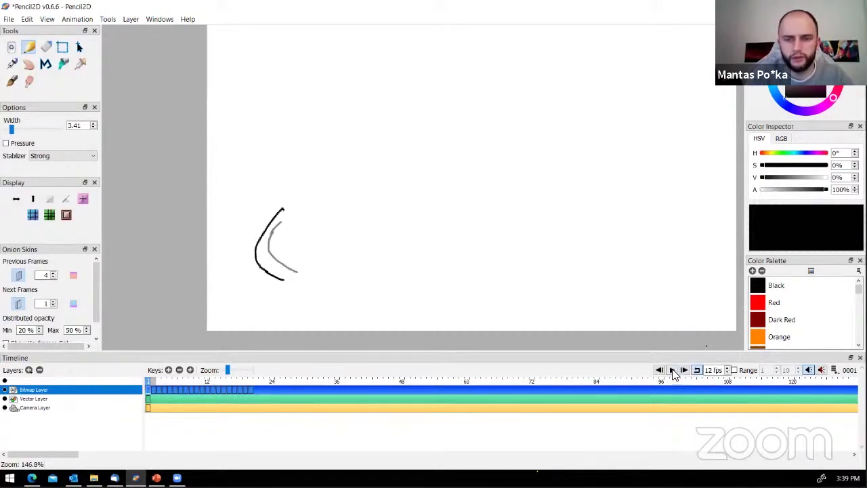
left_click(672, 371)
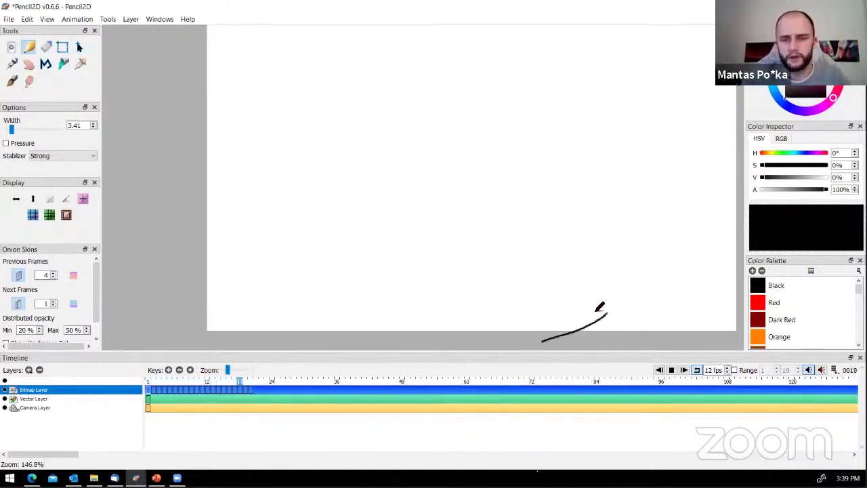
left_click(671, 370)
left_click(671, 370)
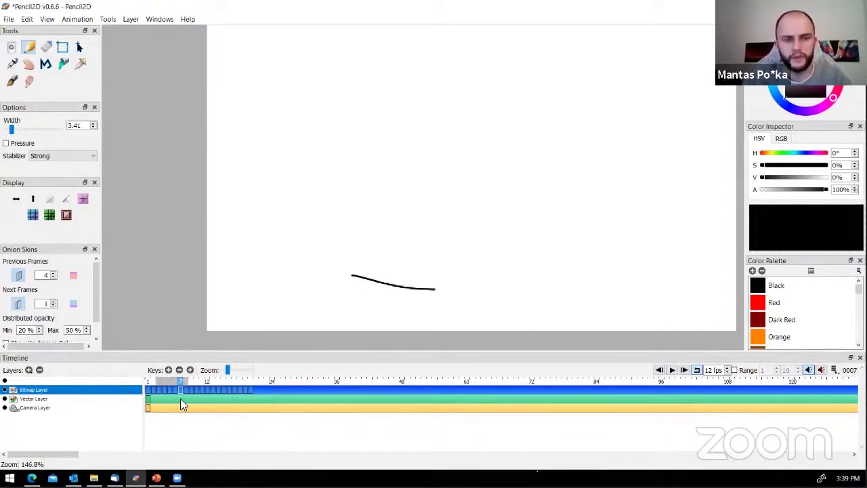
Scrub the timeline from frame 1 to frame 16, and show the onion skins at frame 9
left_click(148, 382)
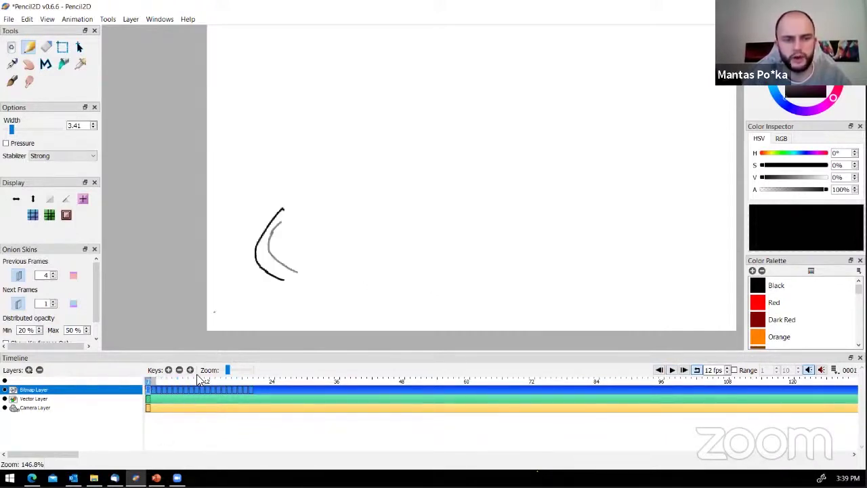
left_click_drag(195, 383, 229, 379)
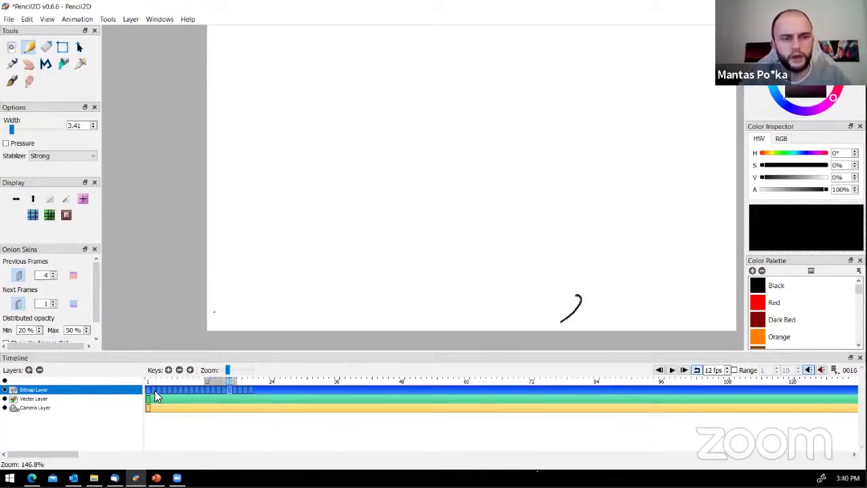
left_click(191, 383)
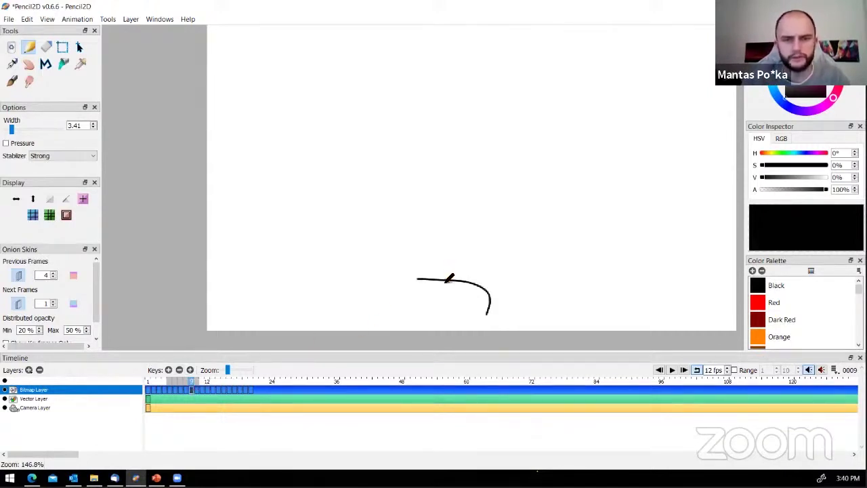
key("o")
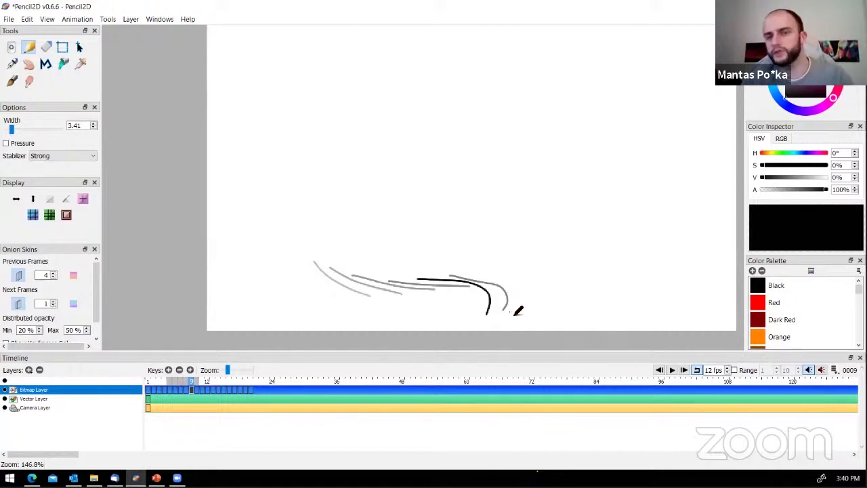
Reduce the onion skin's previous frames to 1, and switch off onion skinning of previous frames
right_click(56, 277)
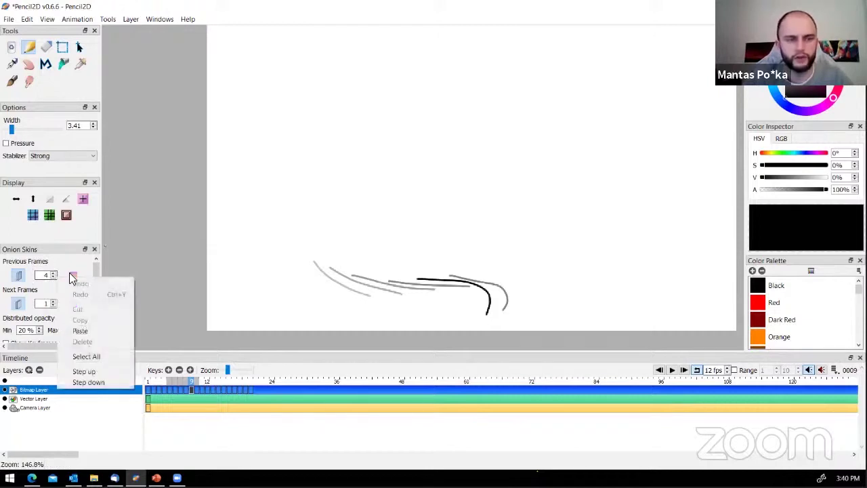
left_click(69, 273)
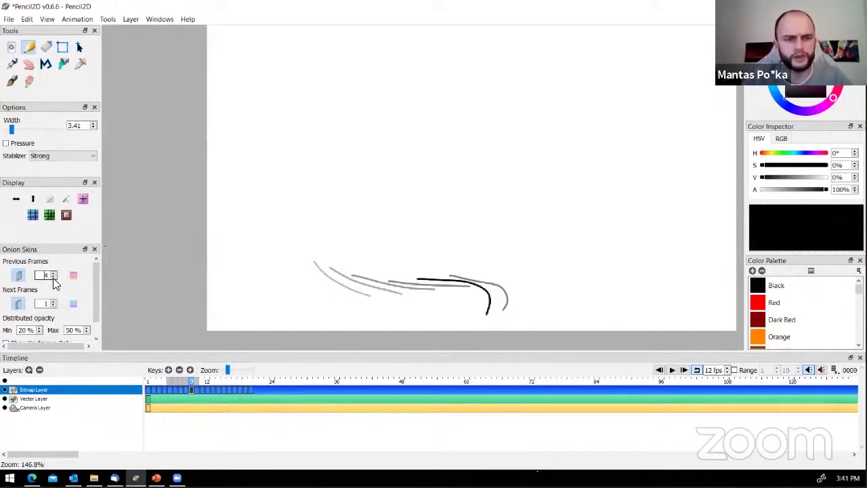
right_click(53, 278)
left_click(74, 261)
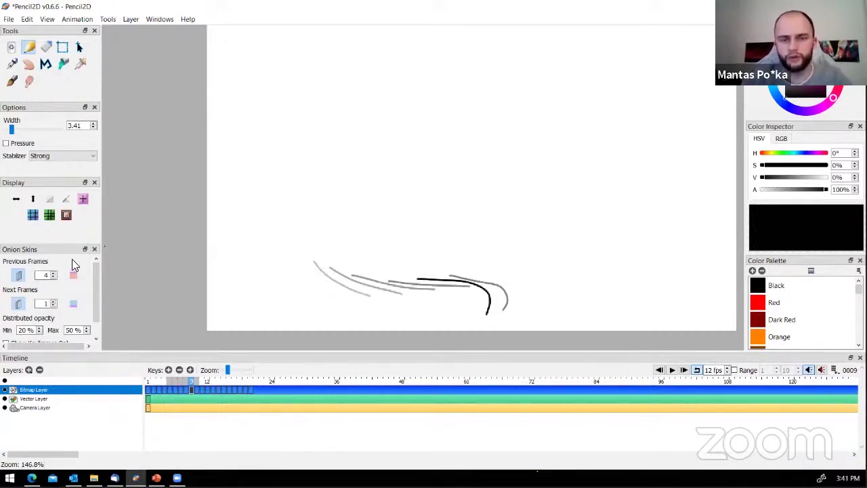
left_click(54, 278)
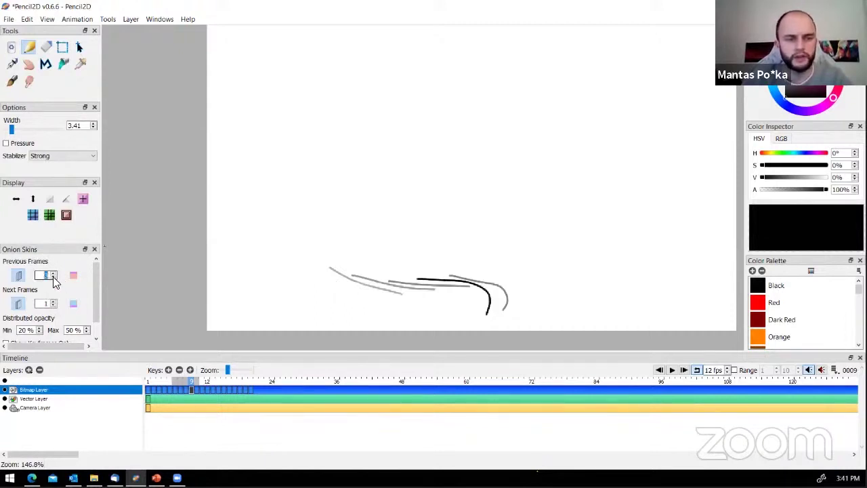
left_click(54, 277)
left_click(54, 278)
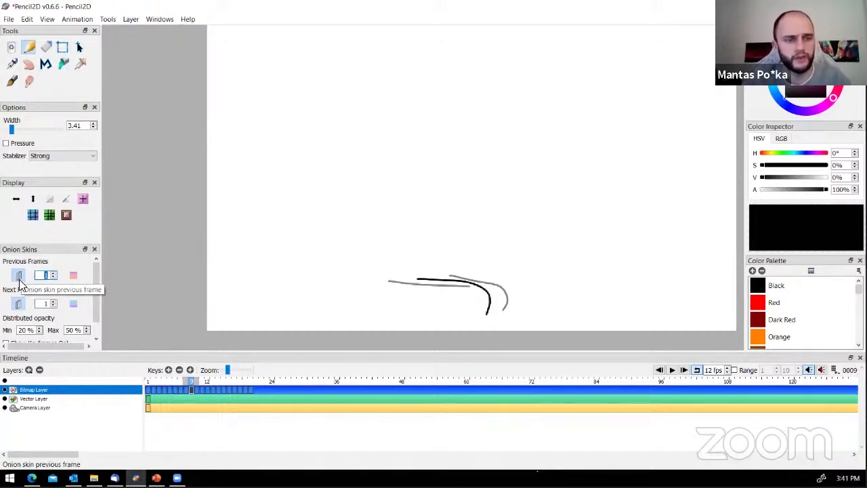
left_click(19, 277)
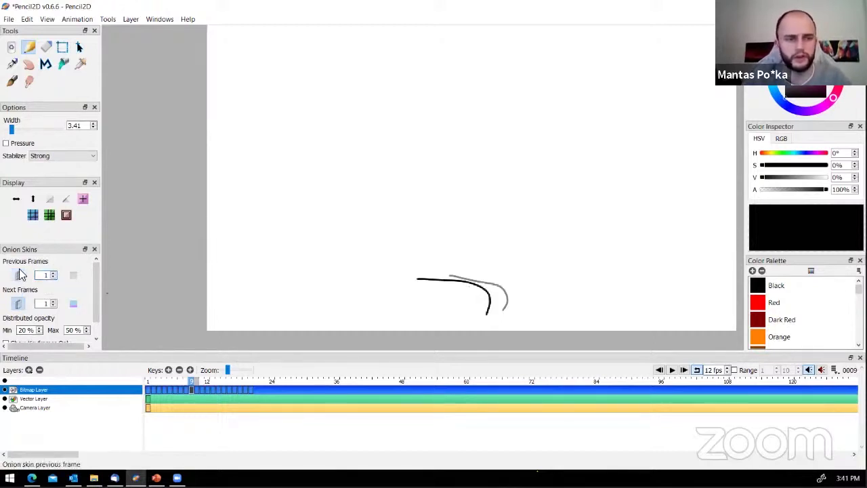
Toggle the onion skins of next frames off and back on, and switch onion skinning of previous frames back on
left_click(18, 303)
left_click(18, 304)
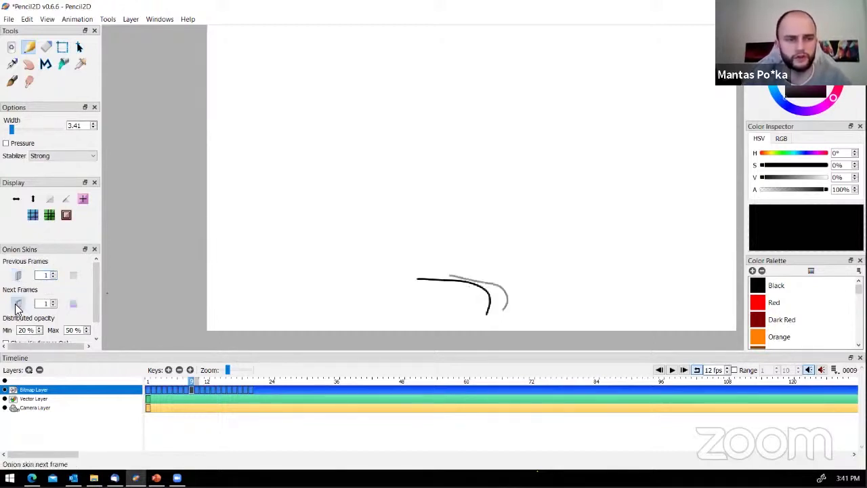
left_click(19, 275)
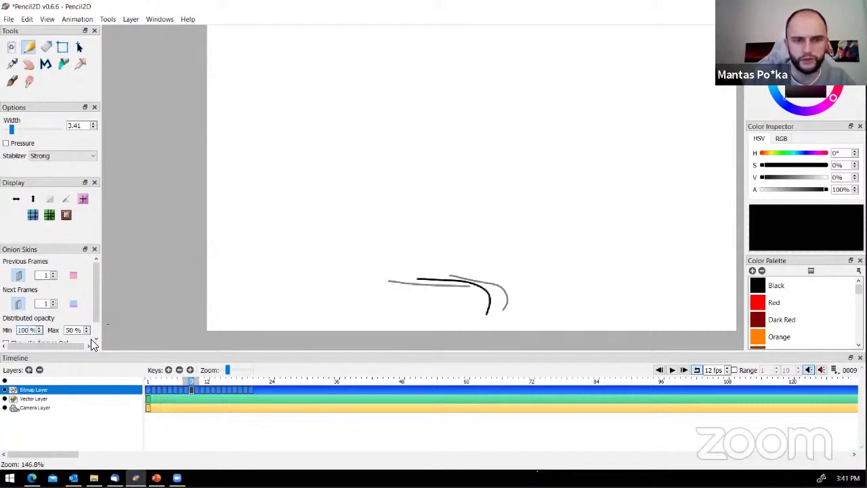
Set both the minimum and maximum distributed opacity of the onion skins to 100%
double_click(80, 333)
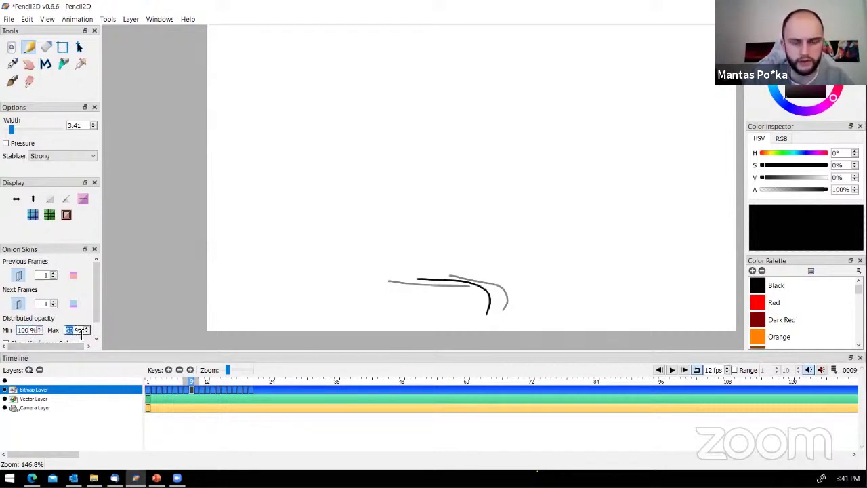
type("100")
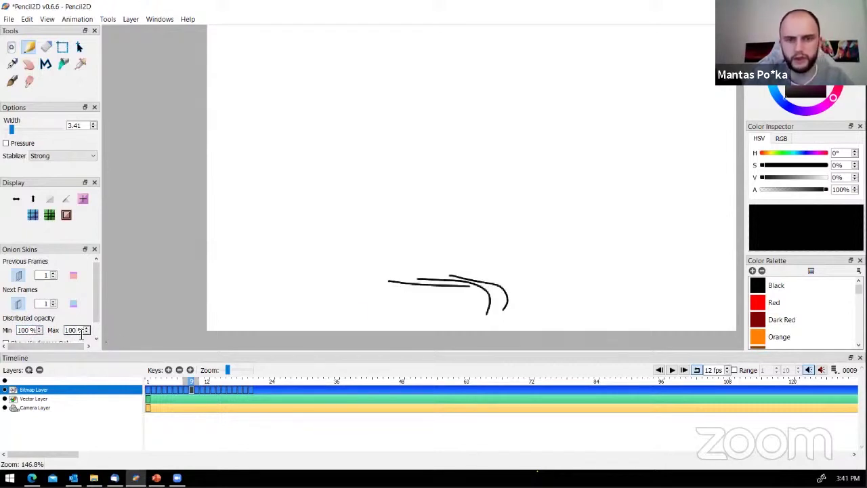
left_click_drag(469, 276, 477, 269)
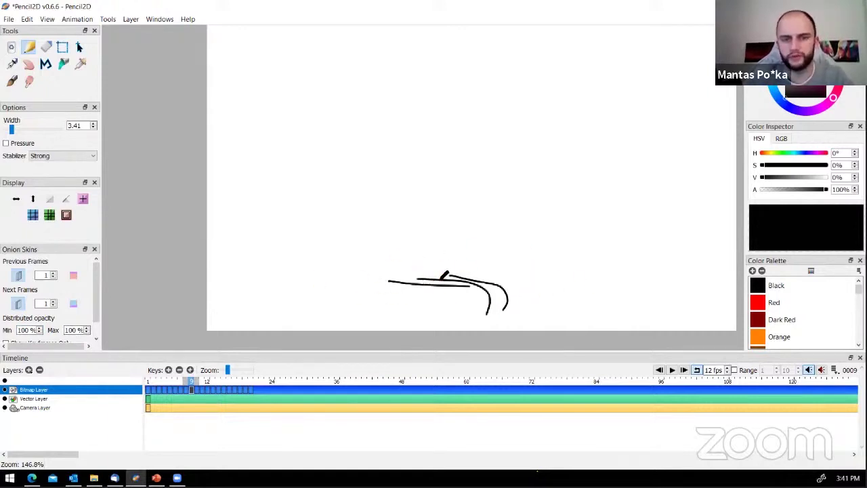
Set the onion skins' minimum opacity to 20%, and try a maximum of 0% before setting it to 50%
double_click(27, 330)
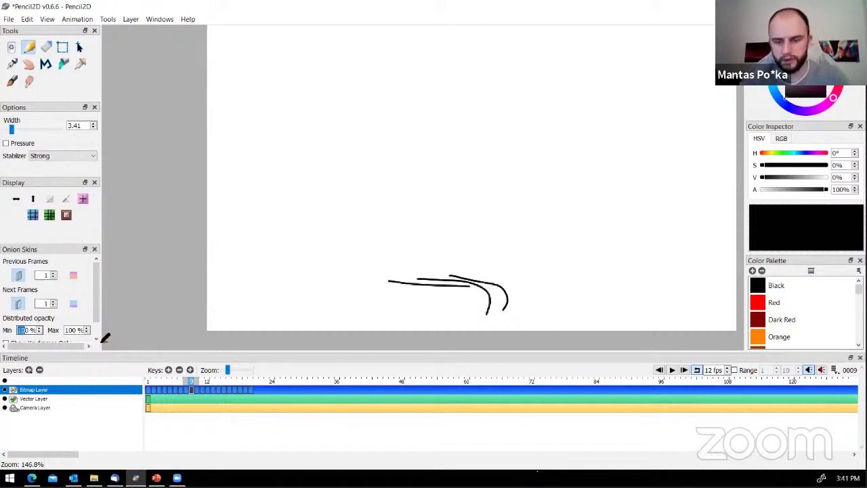
type("0")
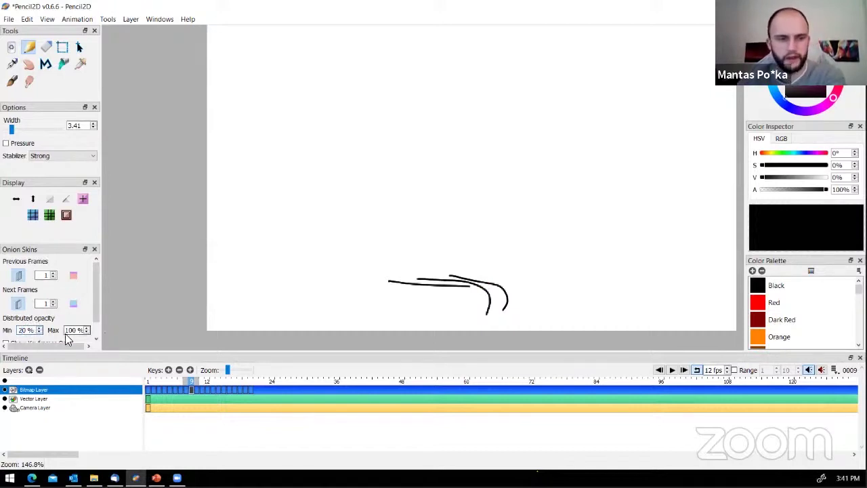
type("0")
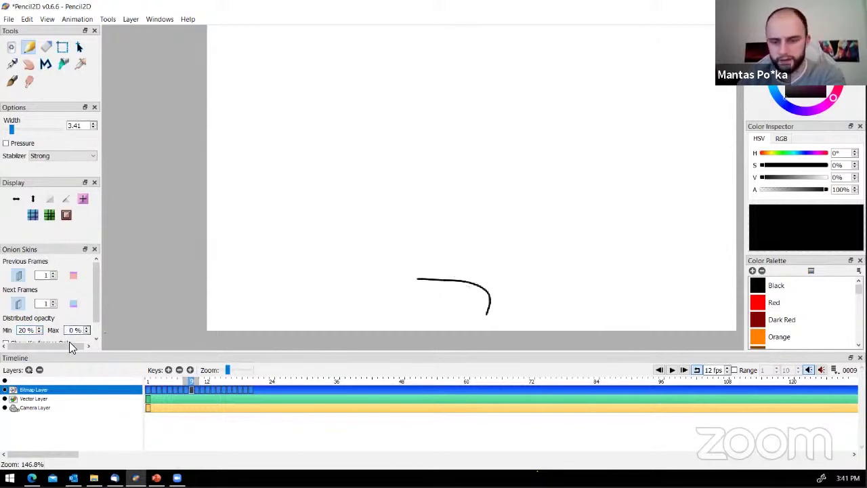
type("50")
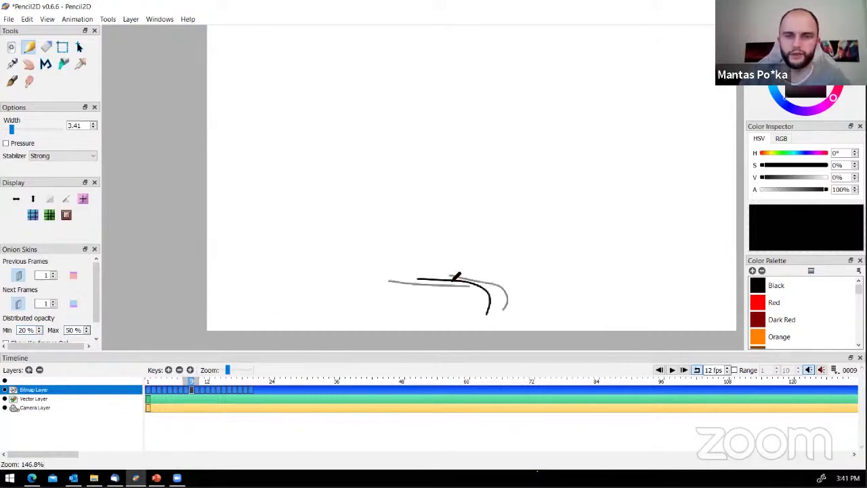
Try the Show Keyframes Only onion skin option at frame 3, and play the animation with it off before stopping
scroll(59, 298, "down", 1)
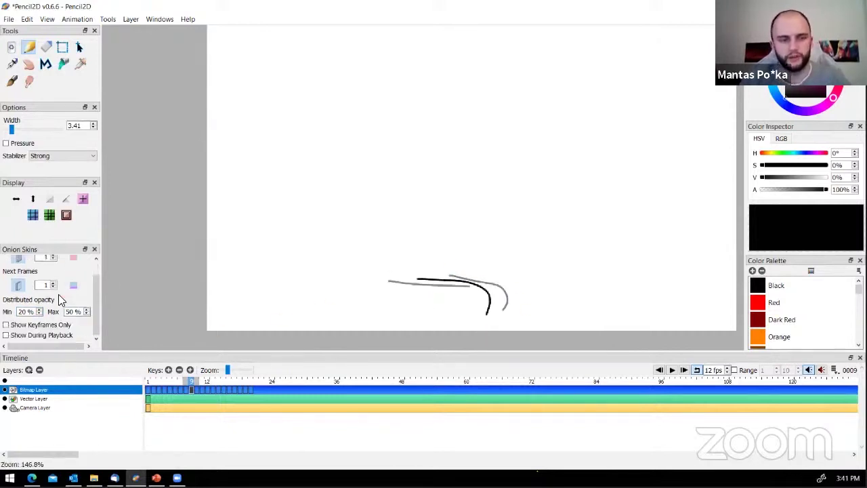
left_click(33, 336)
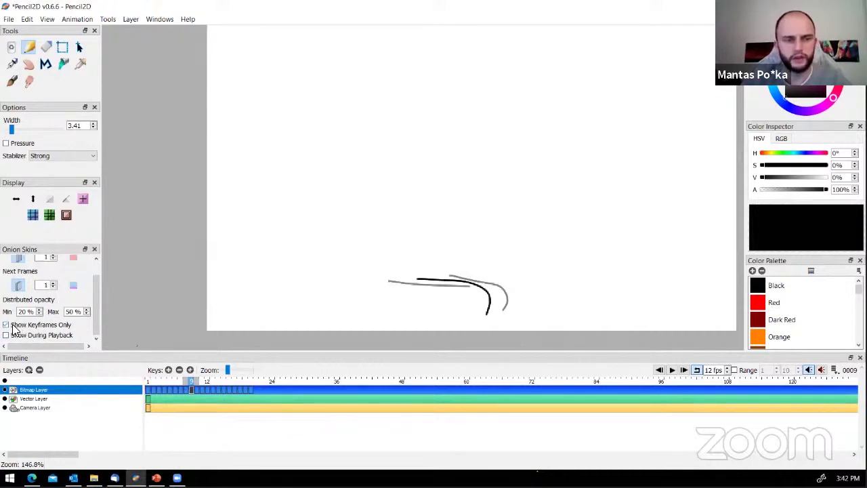
left_click(156, 381)
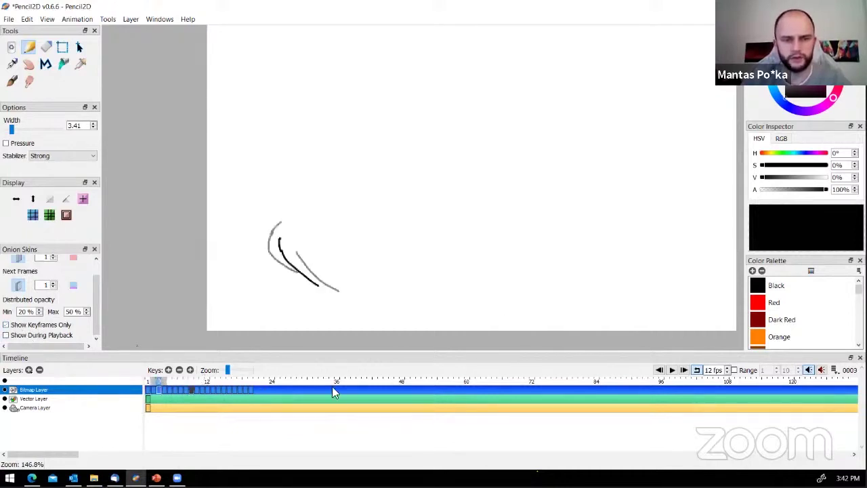
left_click(672, 370)
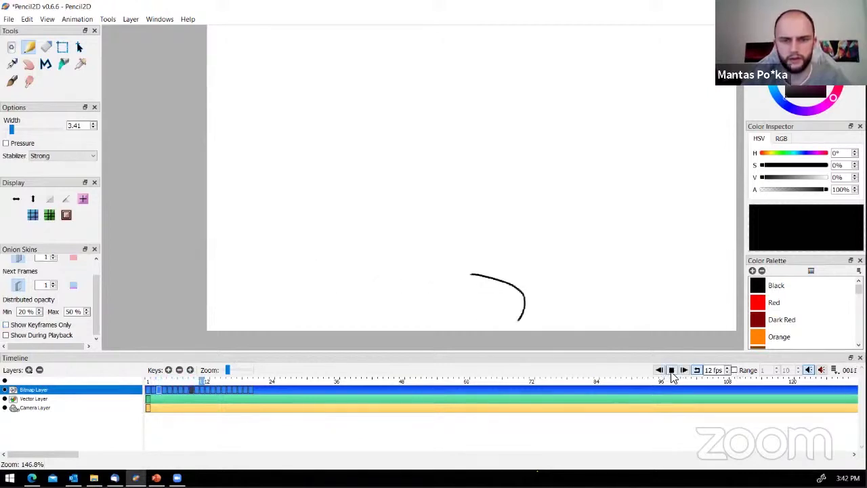
left_click(671, 370)
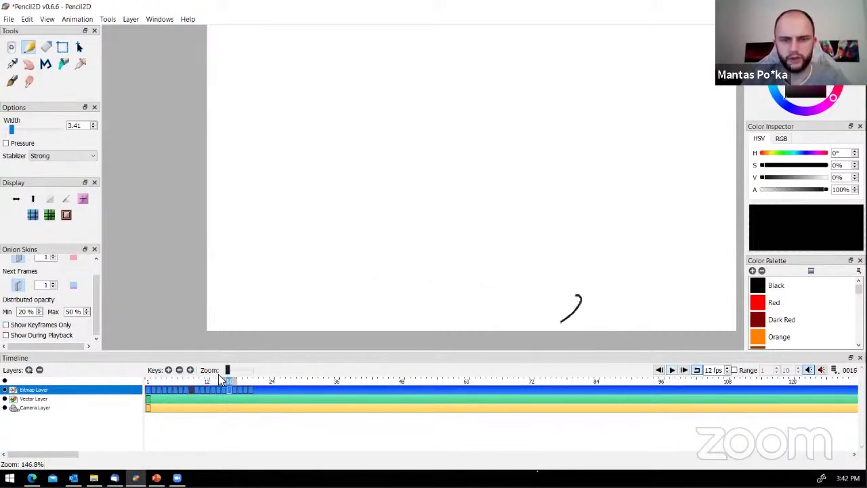
Turn on Show Keyframes Only at frame 5, play the animation, switch the option off again, and return to frame 1
left_click_drag(198, 381, 169, 380)
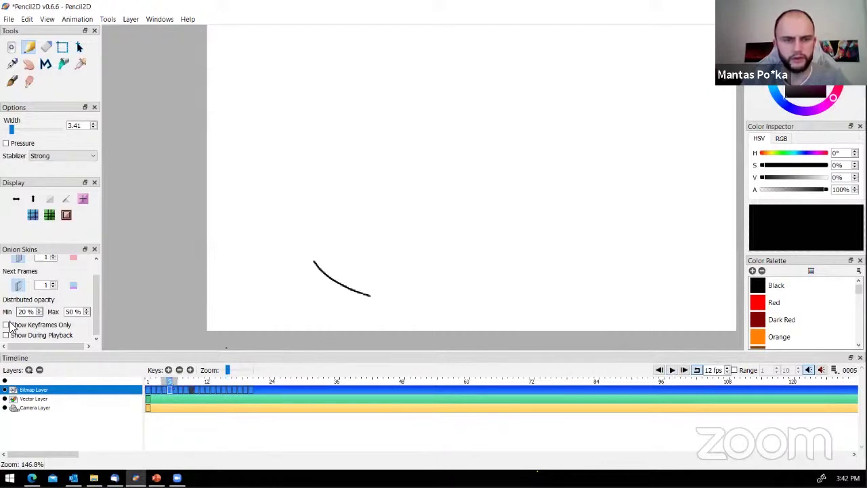
left_click(6, 325)
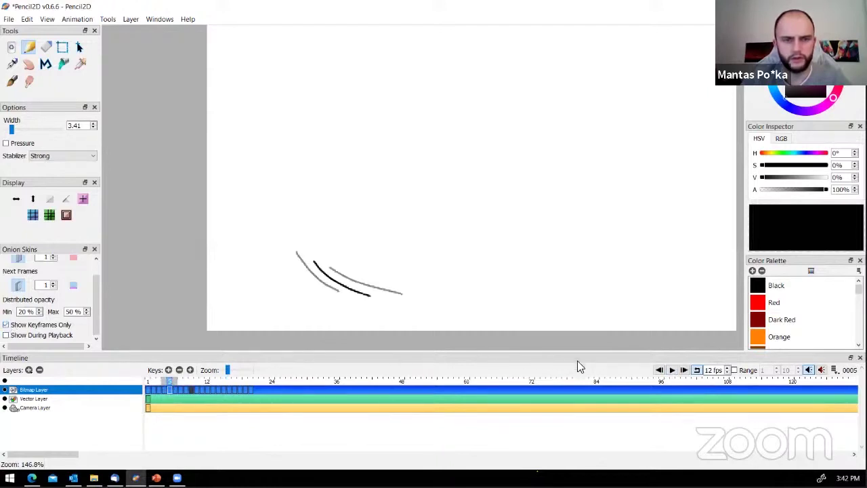
left_click(671, 371)
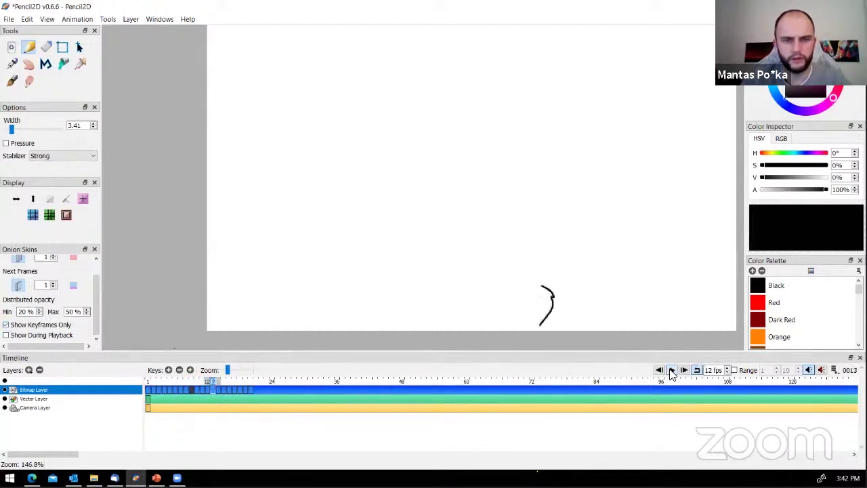
left_click(23, 327)
left_click(168, 381)
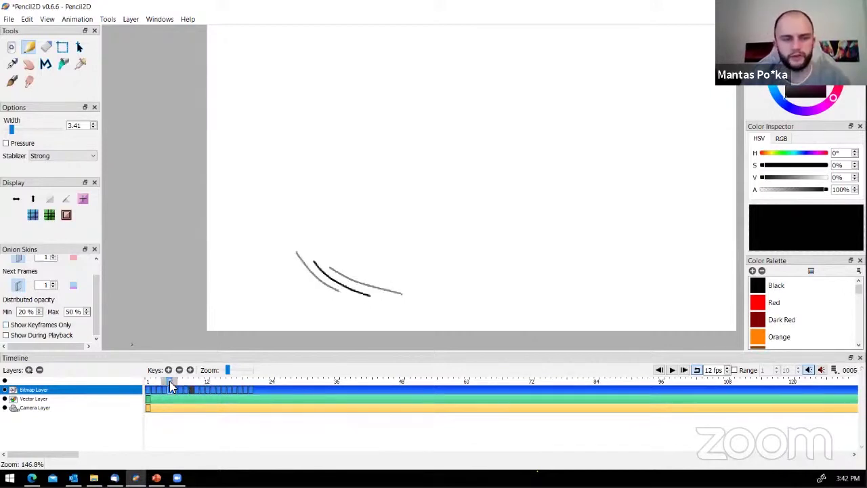
mouse_move(169, 380)
left_mouse_down()
mouse_move(202, 389)
mouse_move(241, 381)
mouse_move(149, 389)
mouse_move(248, 392)
mouse_move(142, 386)
left_mouse_up()
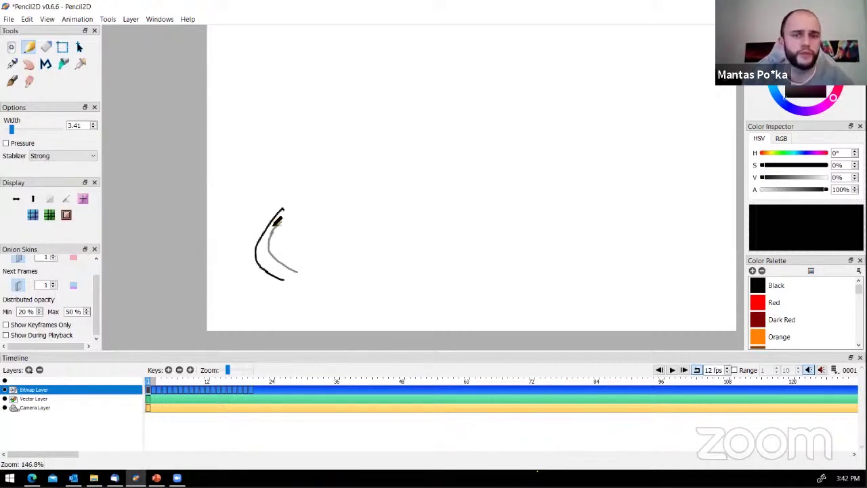
Start a new blank animation project
left_click(8, 19)
left_click(23, 30)
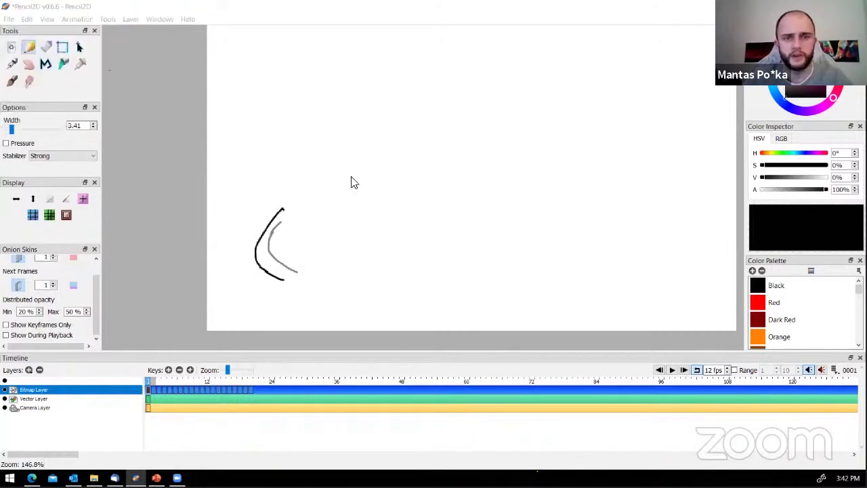
left_click(442, 255)
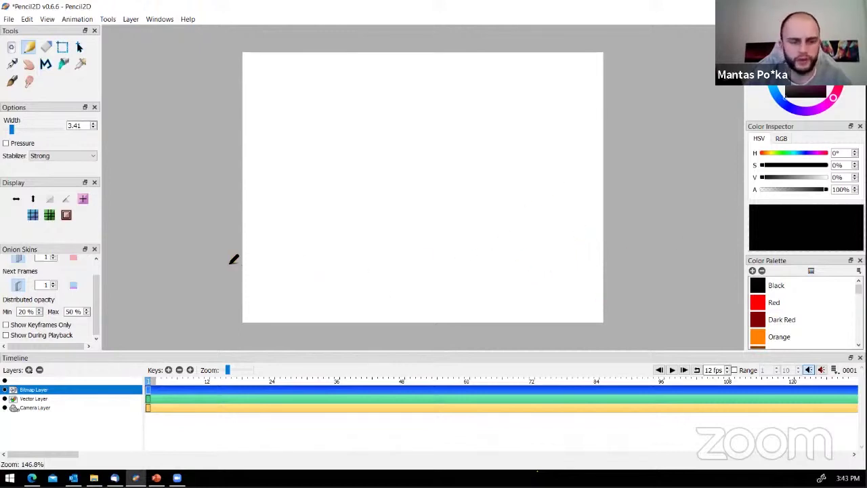
Draw an Among Us-style character on frame 1 with the Pencil, outlining a rounded body, two legs and a backpack
key("h")
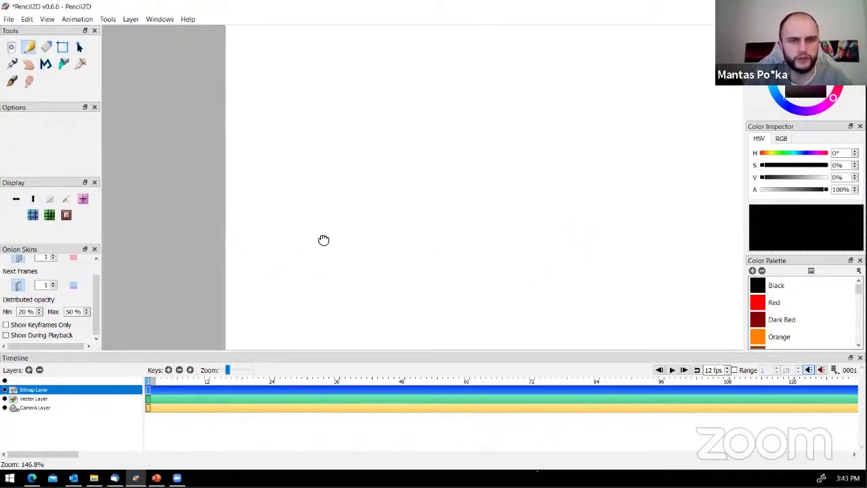
left_click_drag(324, 240, 267, 247)
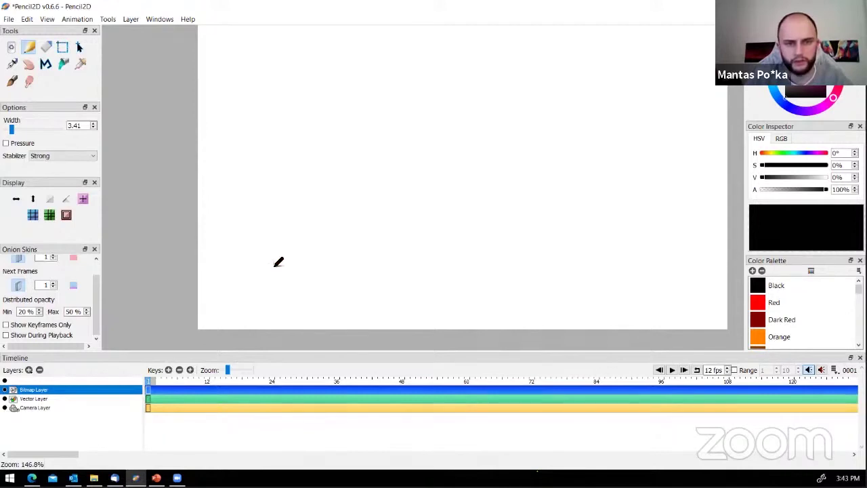
left_click_drag(276, 256, 276, 198)
mouse_move(278, 229)
left_mouse_down()
mouse_move(277, 188)
mouse_move(297, 170)
mouse_move(324, 172)
mouse_move(320, 164)
mouse_move(316, 174)
mouse_move(338, 174)
mouse_move(350, 192)
mouse_move(345, 229)
mouse_move(354, 212)
mouse_move(348, 256)
mouse_move(349, 189)
mouse_move(349, 243)
mouse_move(351, 236)
mouse_move(345, 278)
mouse_move(325, 287)
left_mouse_up()
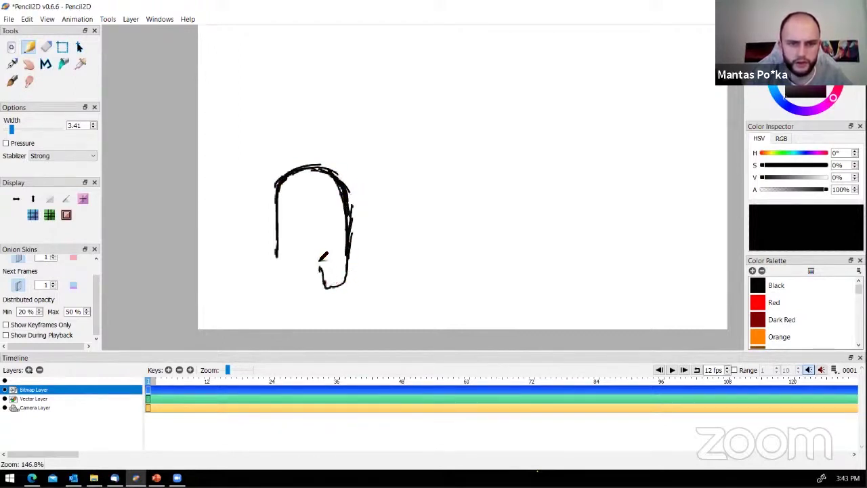
mouse_move(320, 253)
left_mouse_down()
mouse_move(324, 284)
mouse_move(349, 282)
mouse_move(349, 252)
mouse_move(347, 277)
mouse_move(318, 281)
left_mouse_up()
mouse_move(275, 248)
left_mouse_down()
mouse_move(281, 277)
mouse_move(281, 251)
mouse_move(281, 287)
mouse_move(305, 287)
mouse_move(321, 261)
mouse_move(290, 290)
mouse_move(277, 283)
mouse_move(280, 247)
mouse_move(283, 285)
mouse_move(308, 283)
mouse_move(320, 258)
mouse_move(324, 274)
mouse_move(325, 257)
mouse_move(326, 280)
mouse_move(349, 277)
mouse_move(344, 180)
mouse_move(332, 164)
mouse_move(293, 168)
mouse_move(277, 180)
mouse_move(281, 238)
mouse_move(285, 202)
mouse_move(289, 228)
mouse_move(283, 193)
mouse_move(263, 188)
mouse_move(262, 240)
mouse_move(263, 230)
mouse_move(270, 248)
mouse_move(261, 241)
mouse_move(272, 183)
mouse_move(257, 248)
left_mouse_up()
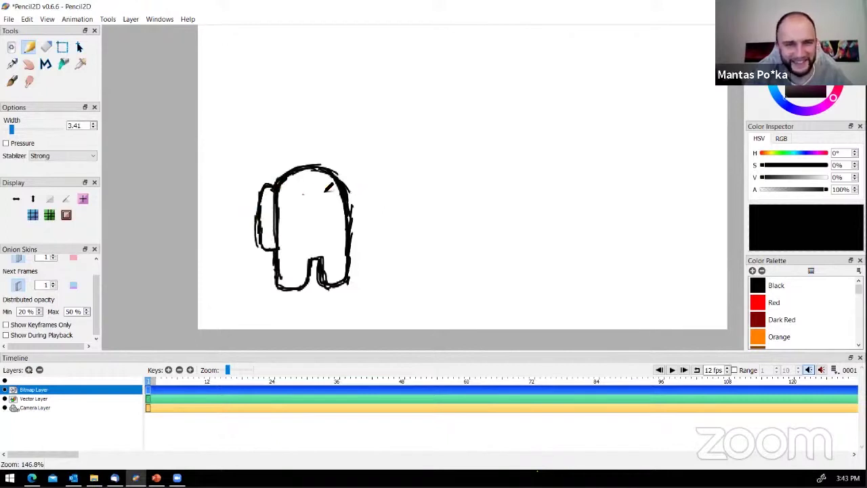
Erase the body outline's upper right side with a narrower eraser, and draw a rounded visor over the gap with the Pencil
left_click(46, 46)
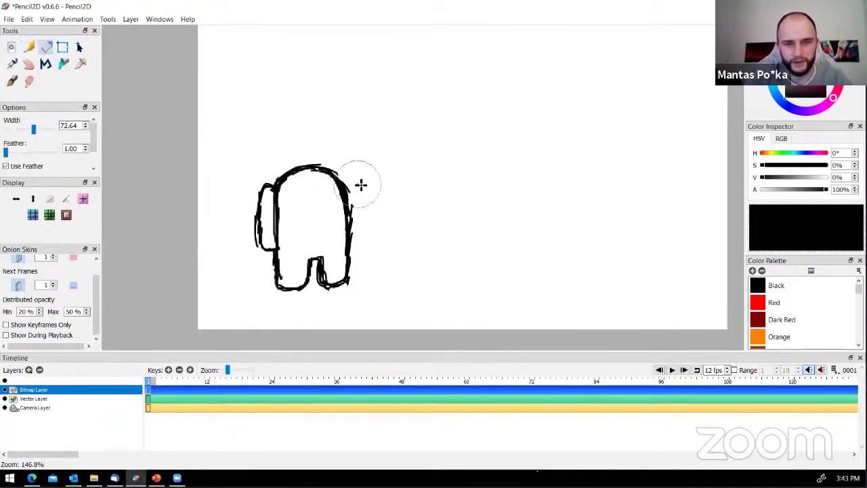
left_click_drag(33, 128, 19, 133)
mouse_move(344, 196)
left_mouse_down()
mouse_move(356, 213)
mouse_move(345, 229)
left_mouse_up()
left_click(28, 47)
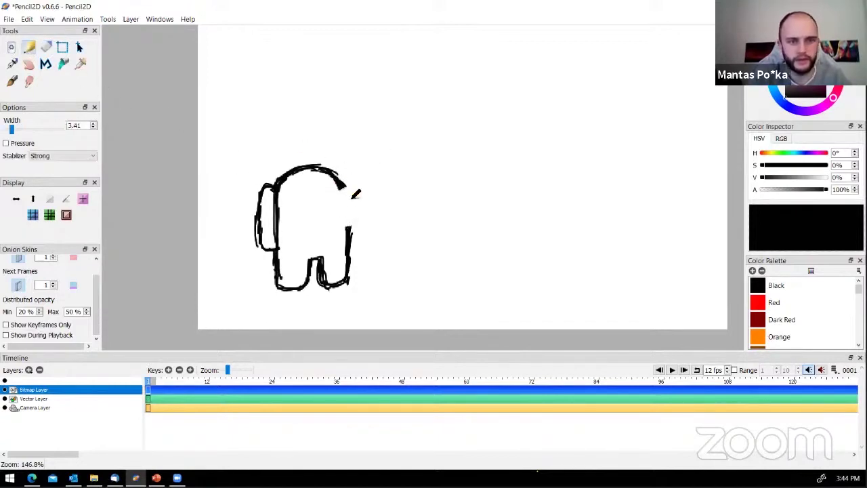
mouse_move(353, 194)
left_mouse_down()
mouse_move(359, 191)
mouse_move(357, 217)
mouse_move(310, 228)
mouse_move(304, 207)
mouse_move(338, 194)
mouse_move(328, 192)
mouse_move(306, 202)
mouse_move(307, 223)
mouse_move(318, 218)
left_mouse_up()
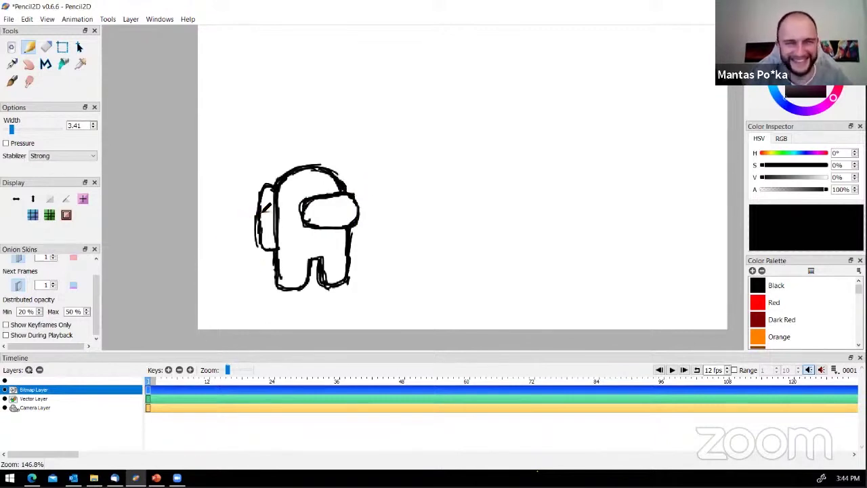
Thicken and touch up the outlines of the character's backpack, visor and legs
mouse_move(258, 209)
left_mouse_down()
mouse_move(266, 246)
mouse_move(296, 203)
left_mouse_up()
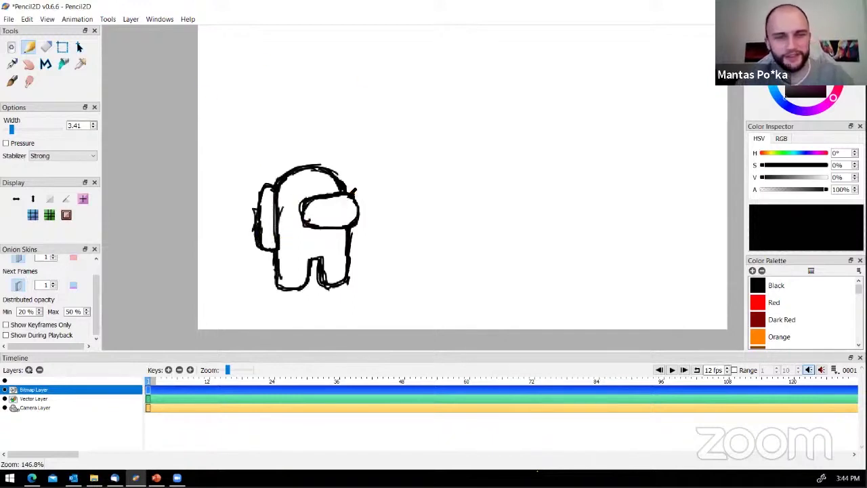
left_click_drag(353, 190, 357, 195)
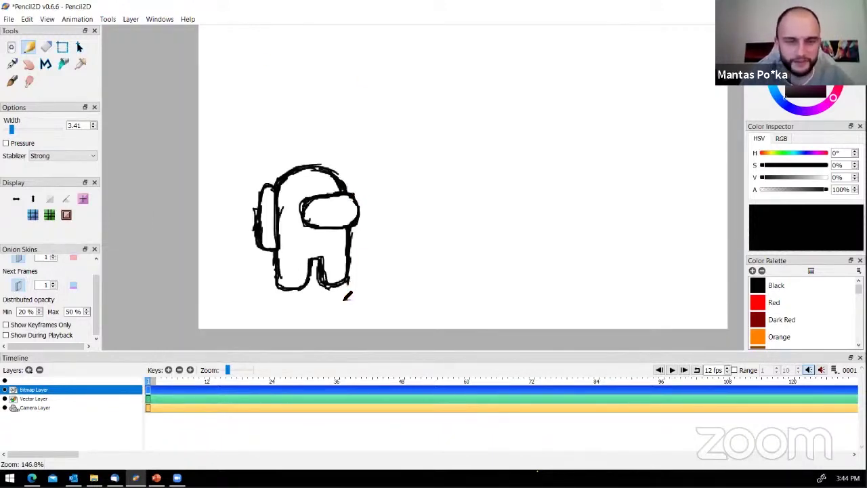
mouse_move(290, 270)
left_mouse_down()
mouse_move(309, 287)
mouse_move(323, 263)
mouse_move(325, 278)
mouse_move(348, 285)
left_mouse_up()
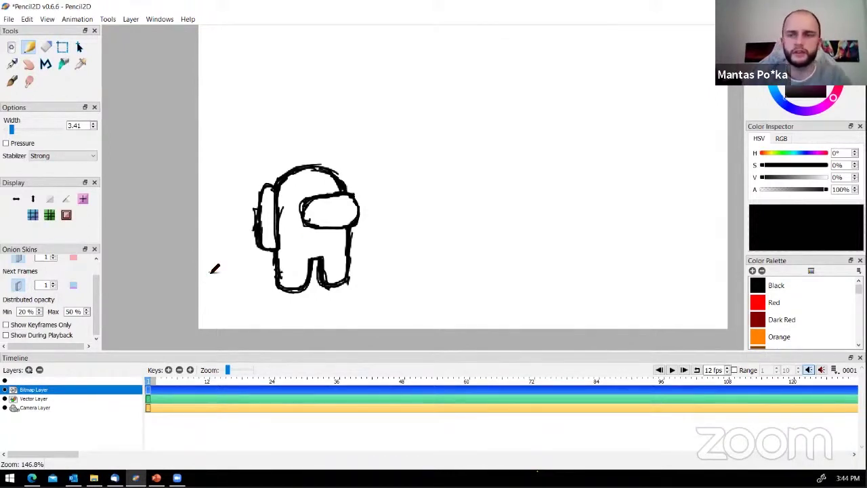
Select the whole character, copy it, and add a new keyframe at frame 2 of the bitmap layer
left_click(62, 49)
mouse_move(242, 134)
left_mouse_down()
mouse_move(385, 333)
mouse_move(373, 308)
left_mouse_up()
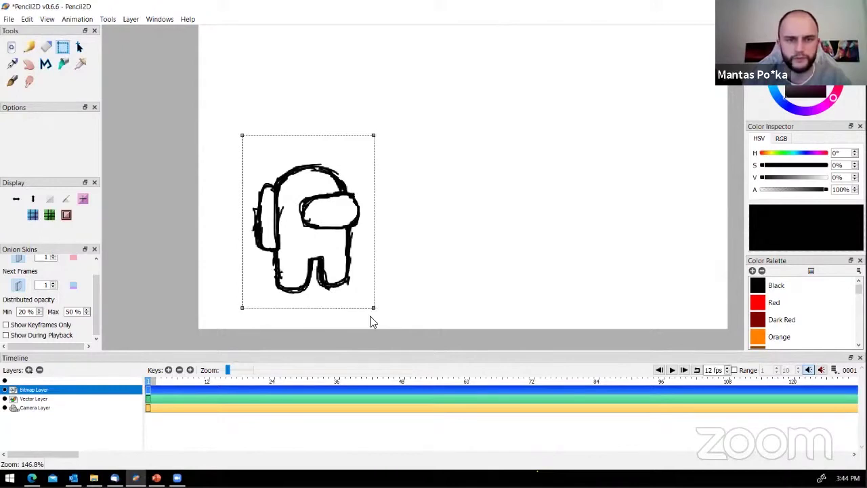
left_click(27, 20)
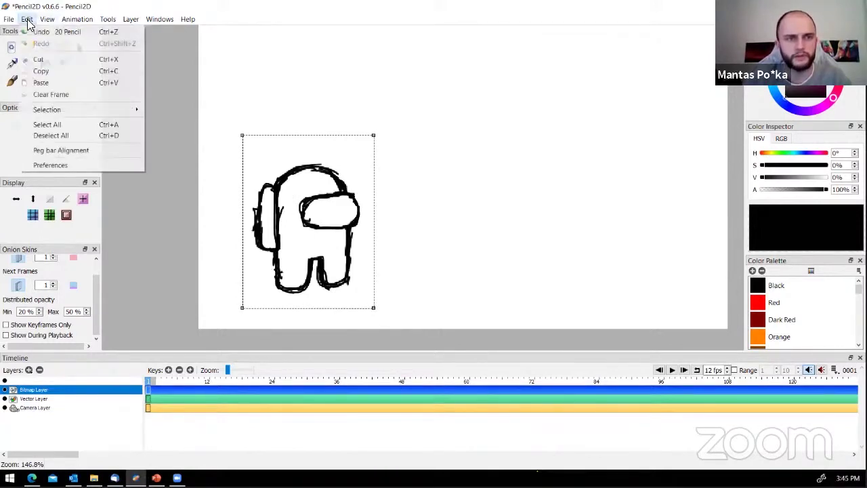
left_click(45, 71)
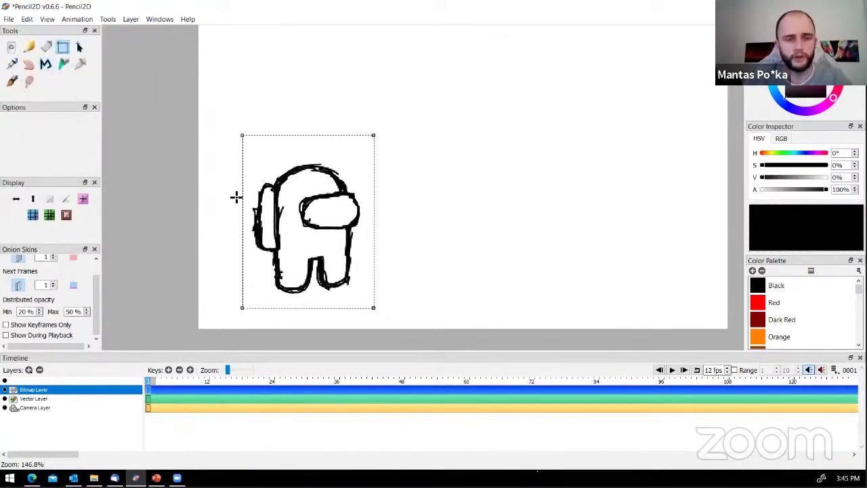
left_click(169, 370)
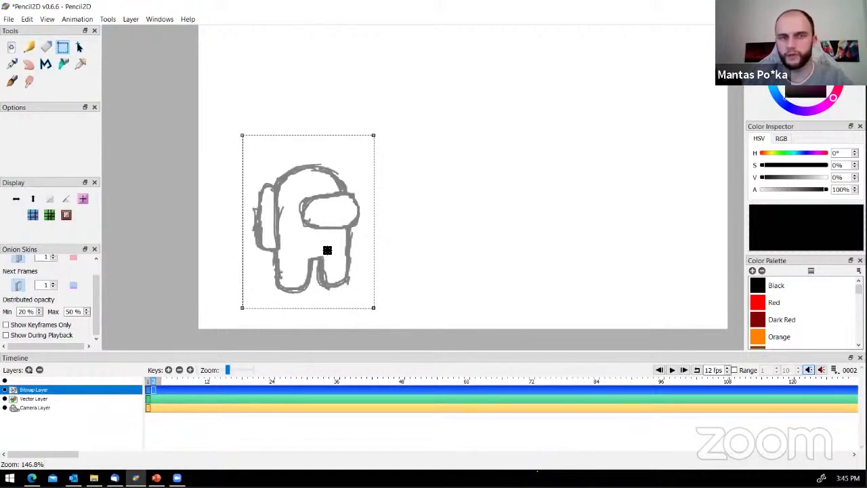
Paste the copied character onto frame 2, shift it slightly to the right of the original, and deselect it
left_click(27, 19)
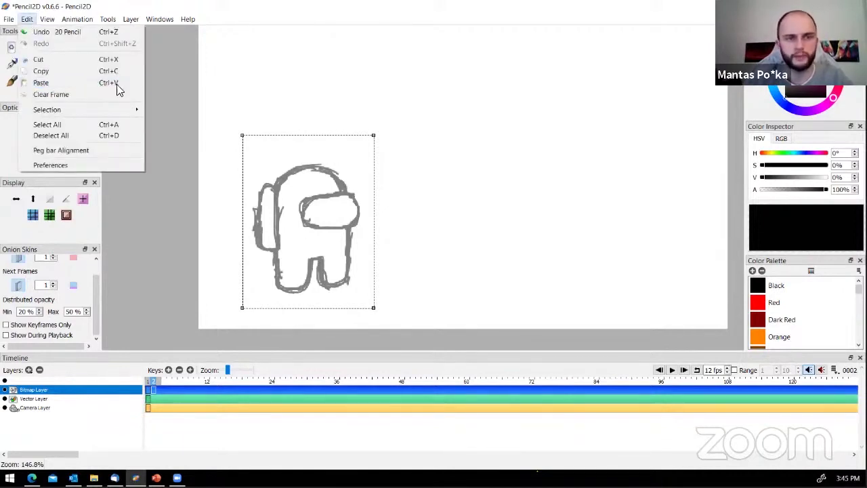
left_click(115, 83)
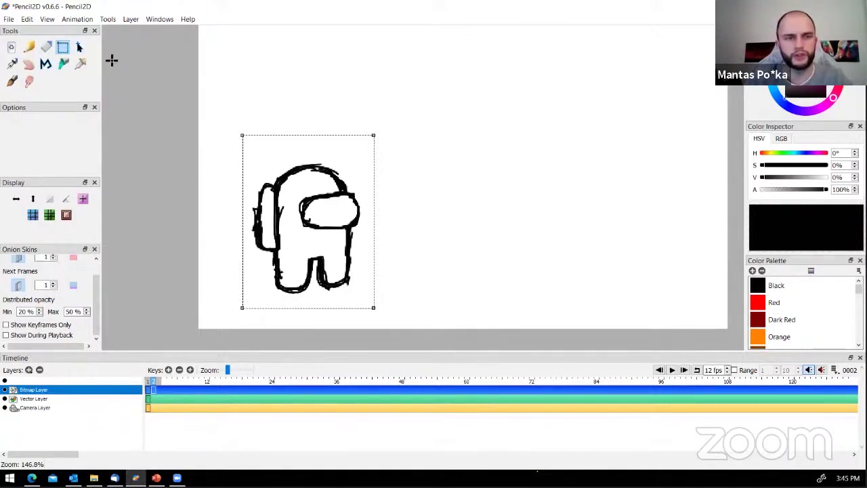
left_click(79, 47)
scroll(300, 226, "up", 2)
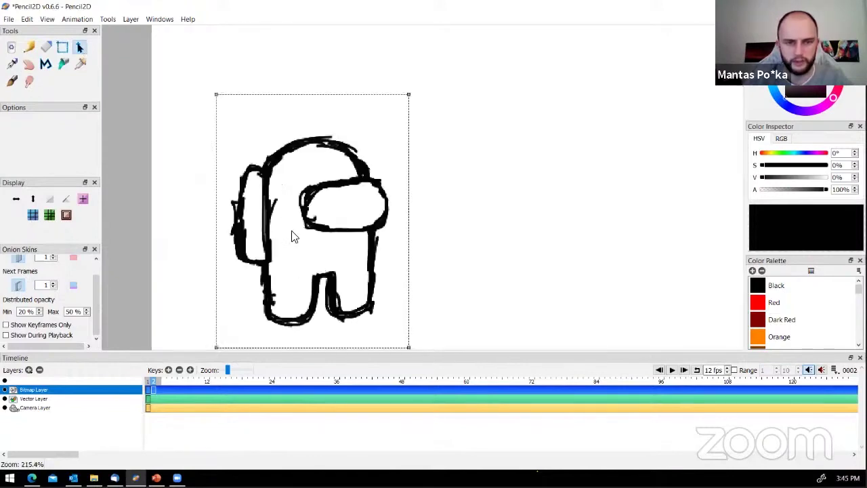
mouse_move(292, 236)
left_mouse_down()
mouse_move(309, 234)
mouse_move(292, 246)
mouse_move(331, 248)
mouse_move(300, 242)
mouse_move(376, 238)
mouse_move(356, 234)
mouse_move(343, 174)
mouse_move(229, 196)
mouse_move(150, 232)
mouse_move(292, 232)
mouse_move(307, 221)
mouse_move(314, 239)
mouse_move(304, 230)
left_mouse_up()
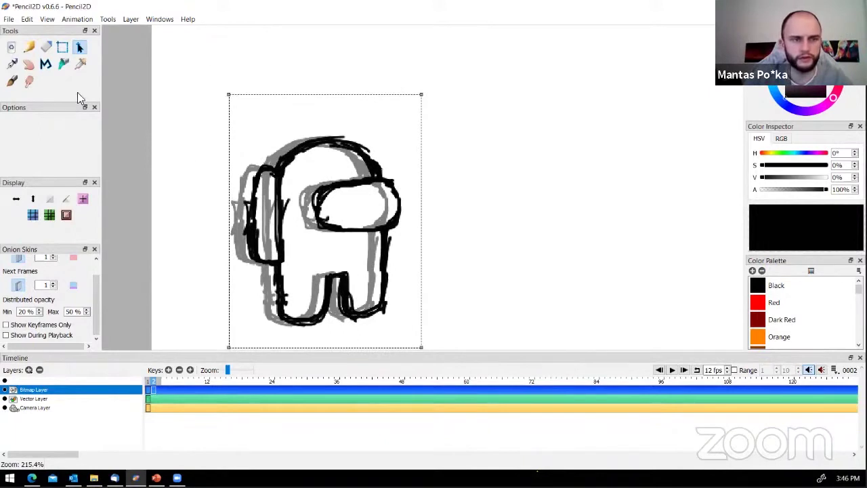
left_click(28, 46)
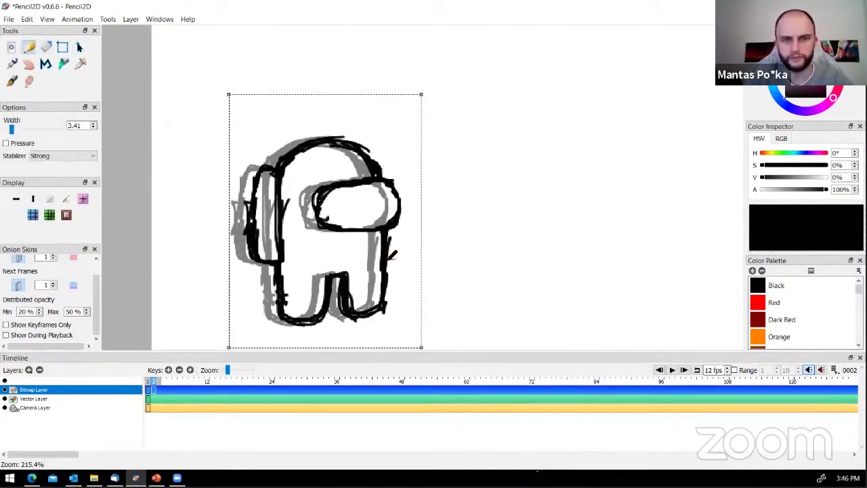
key("Escape")
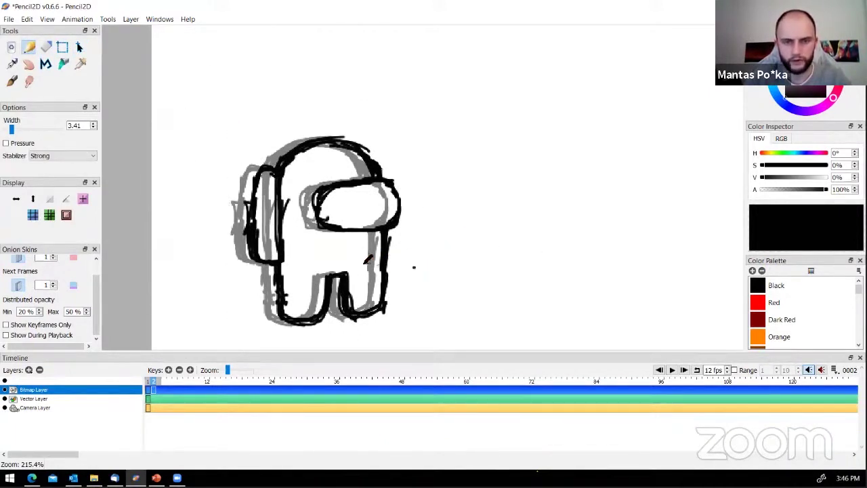
Try sketching arms on the frame 2 character with the Pencil, then undo those strokes while keeping the shifted body
mouse_move(377, 260)
left_mouse_down()
mouse_move(373, 273)
mouse_move(403, 270)
mouse_move(404, 256)
mouse_move(390, 246)
left_mouse_up()
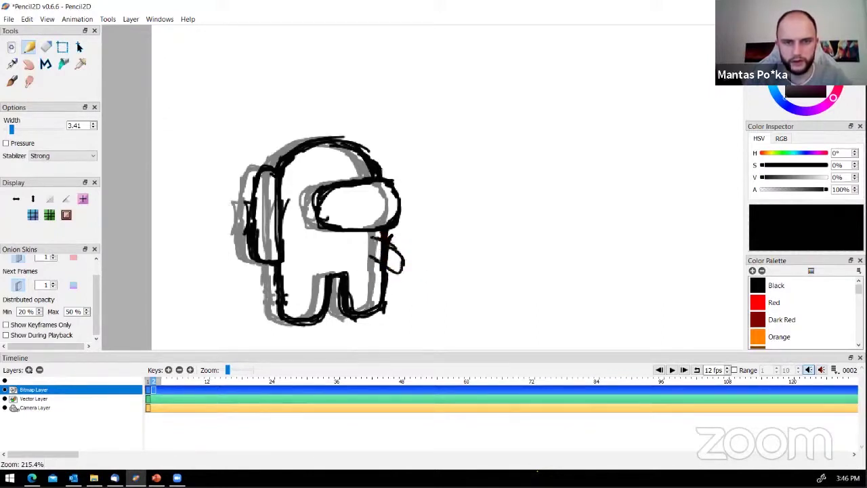
key("ctrl+z")
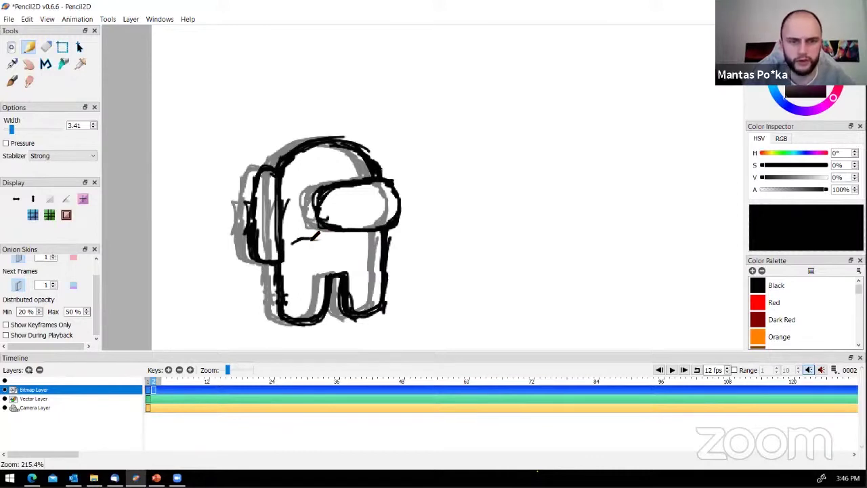
mouse_move(314, 237)
left_mouse_down()
mouse_move(290, 251)
mouse_move(319, 257)
mouse_move(293, 249)
mouse_move(316, 237)
mouse_move(291, 241)
mouse_move(318, 257)
left_mouse_up()
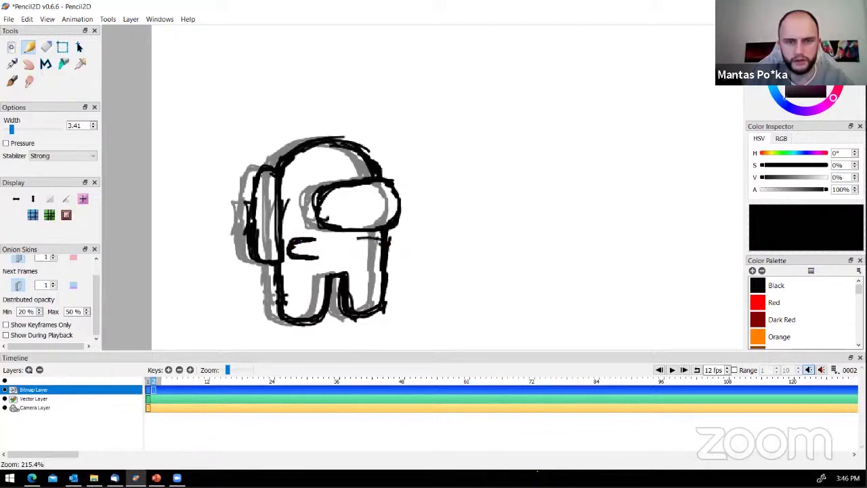
mouse_move(380, 250)
left_mouse_down()
mouse_move(354, 256)
mouse_move(356, 240)
left_mouse_up()
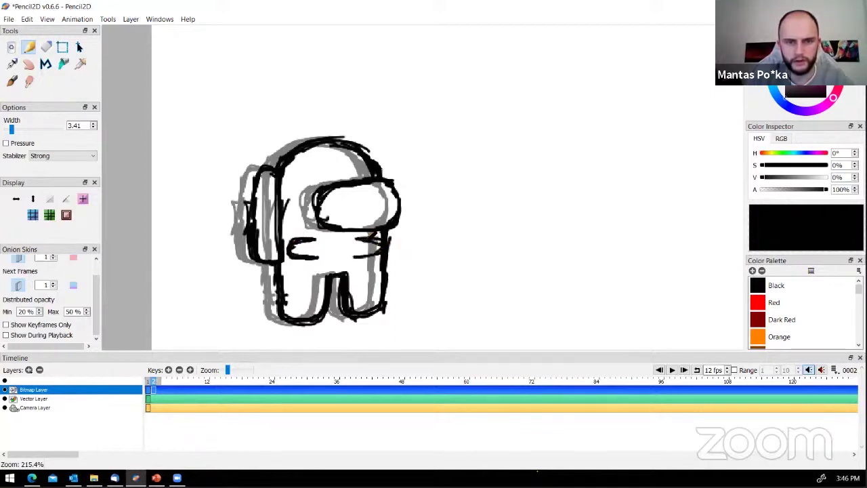
key("ctrl+z")
key("ctrl+z")
key("ctrl+z")
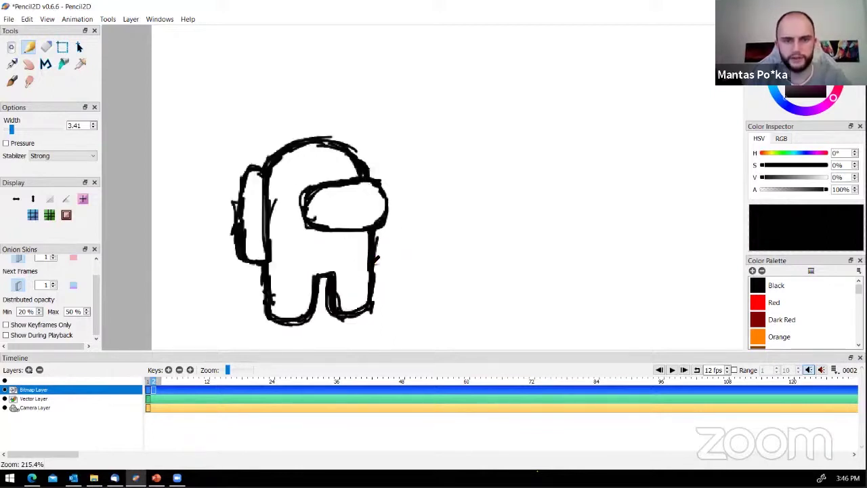
key("e")
key("ctrl+shift+z")
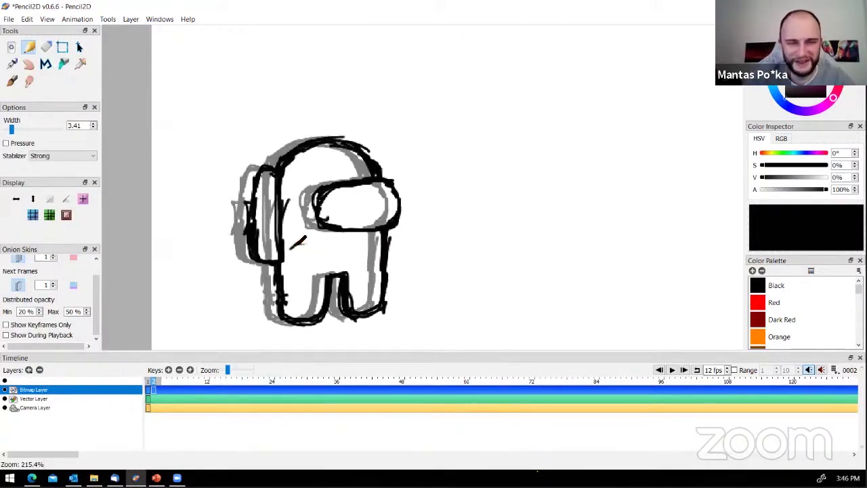
Draw two small arms on the frame 2 character's body with the Pencil and select the whole character
mouse_move(298, 243)
left_mouse_down()
mouse_move(308, 265)
mouse_move(321, 249)
mouse_move(289, 254)
mouse_move(297, 242)
mouse_move(286, 266)
mouse_move(372, 241)
mouse_move(362, 244)
mouse_move(376, 260)
mouse_move(393, 260)
mouse_move(378, 238)
mouse_move(392, 254)
left_mouse_up()
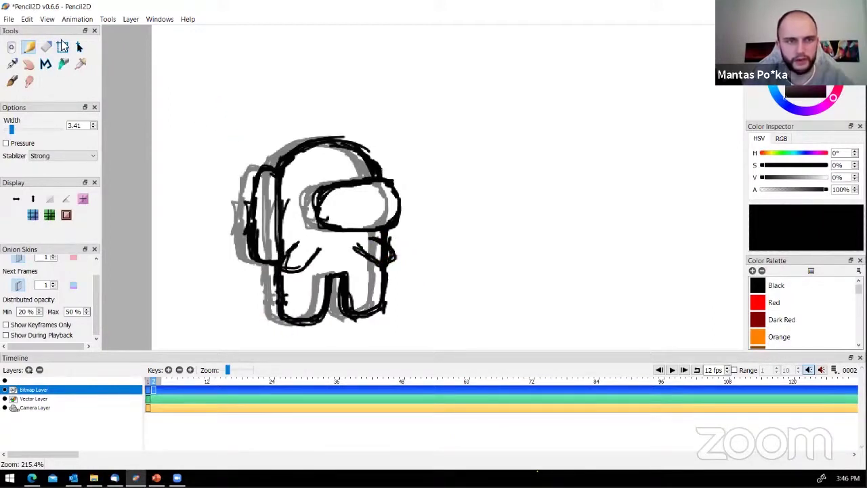
left_click(63, 45)
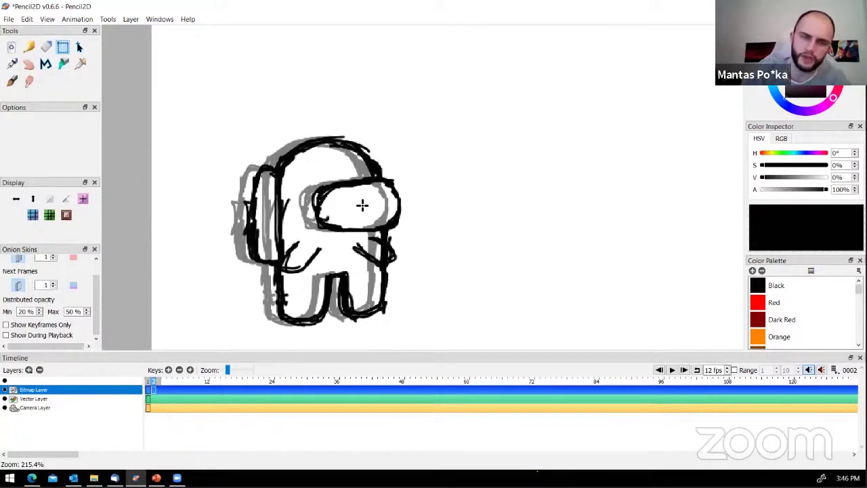
mouse_move(205, 119)
left_mouse_down()
mouse_move(349, 319)
mouse_move(420, 333)
mouse_move(420, 340)
left_mouse_up()
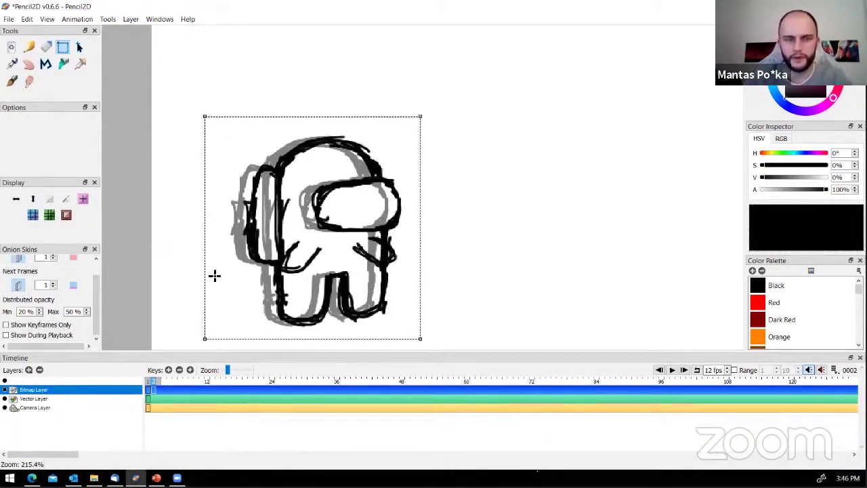
Add a keyframe at frame 3 and paste frame 2's character there, shifted slightly to the right
left_click(169, 370)
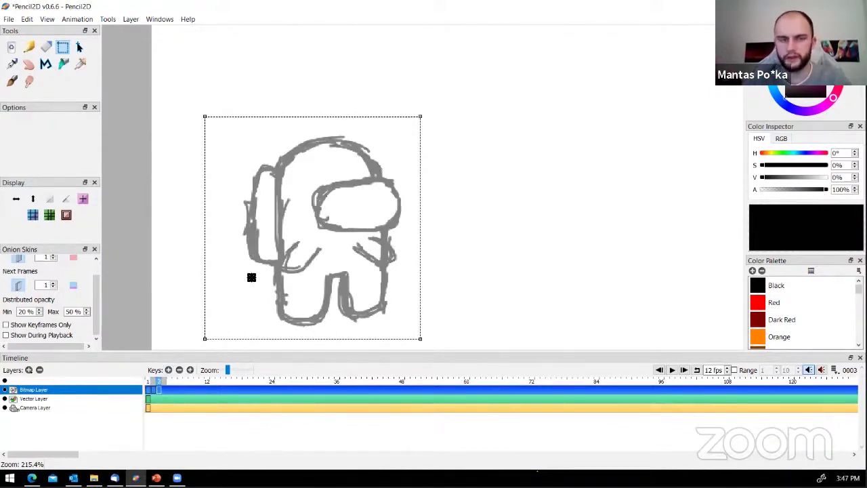
left_click(154, 380)
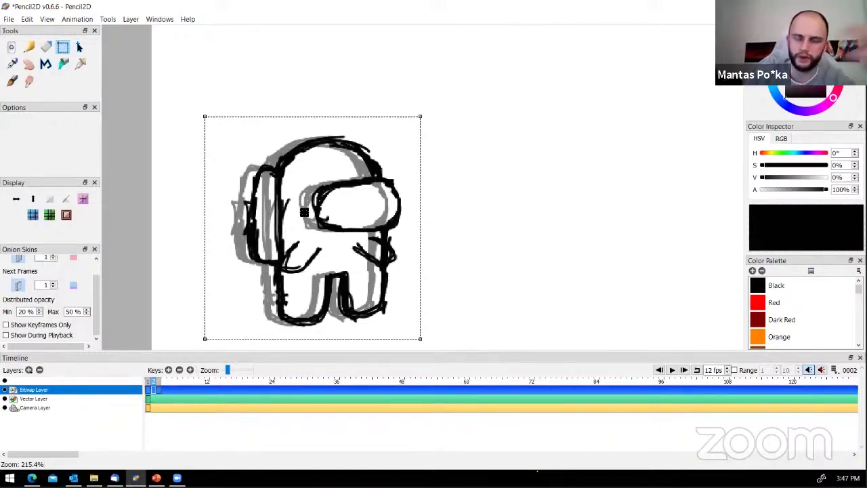
left_click(158, 380)
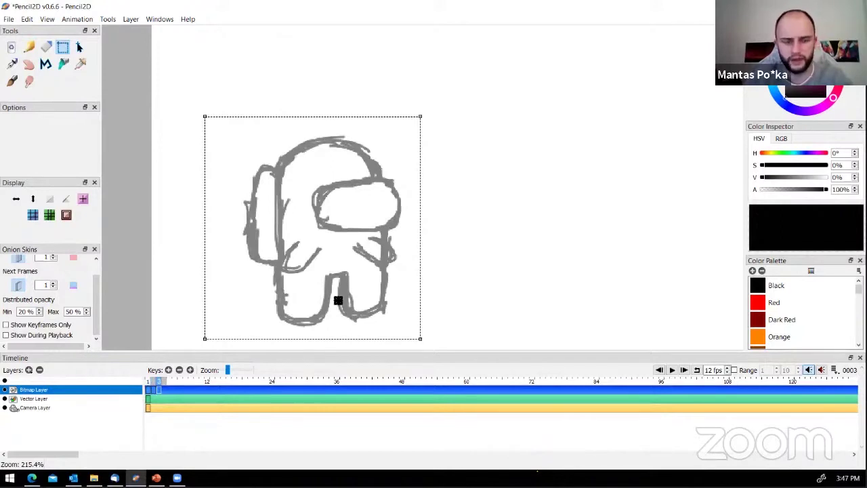
key("ctrl+v")
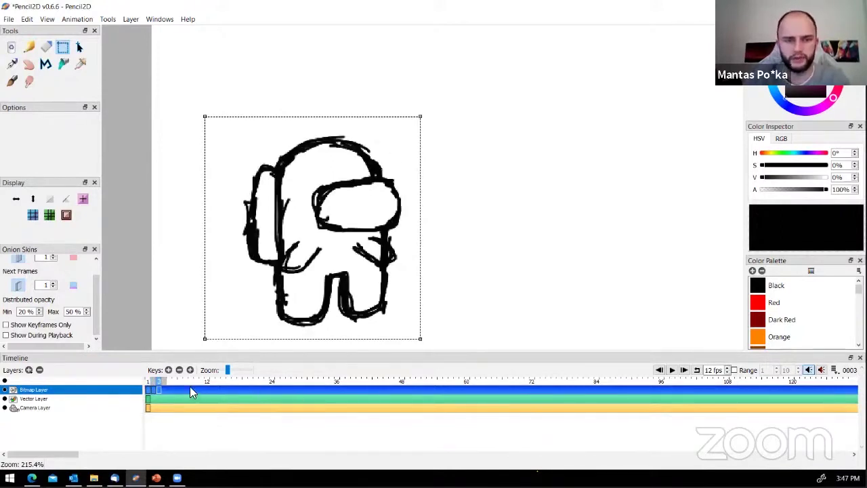
left_click(78, 47)
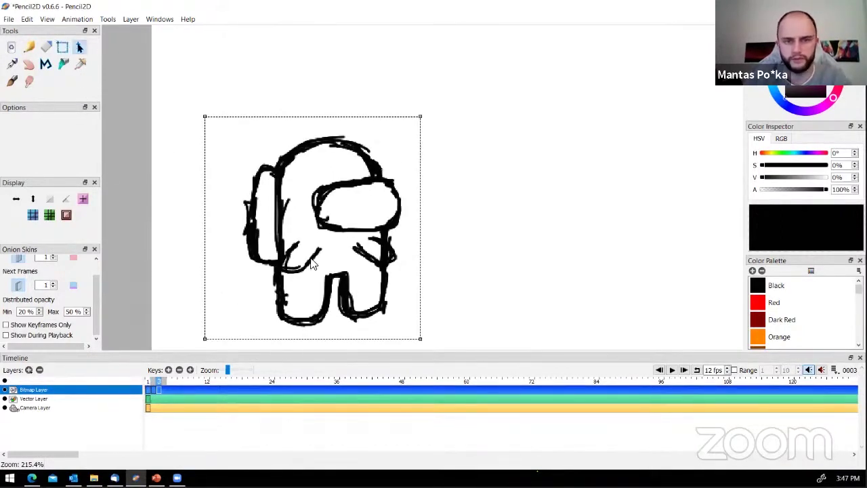
left_click_drag(313, 266, 326, 263)
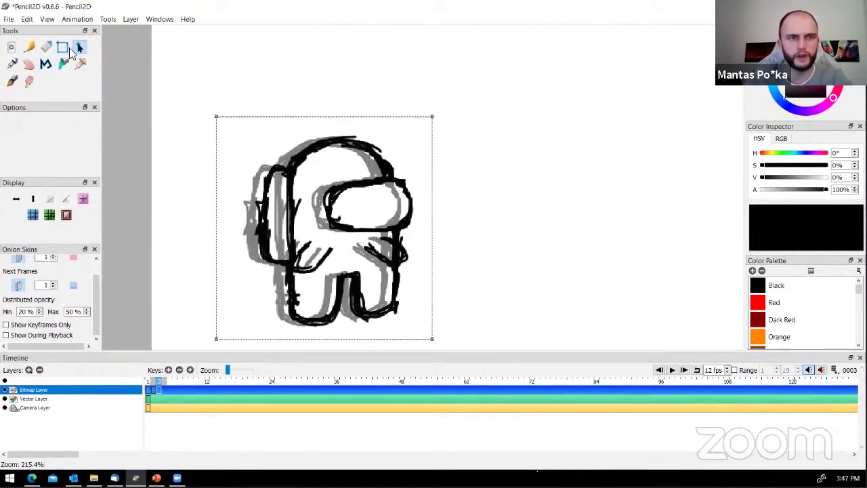
Erase both arms from the character on frame 3
left_click(45, 47)
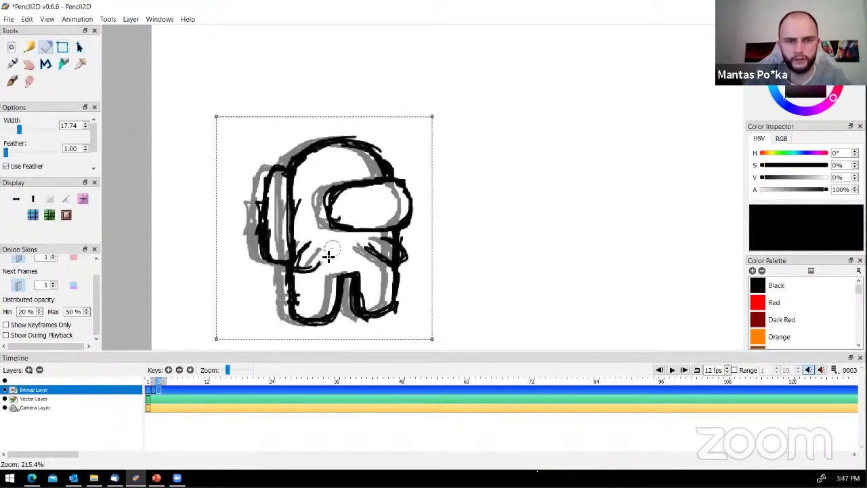
mouse_move(328, 256)
left_mouse_down()
mouse_move(309, 269)
mouse_move(304, 245)
mouse_move(302, 277)
left_mouse_up()
mouse_move(366, 242)
left_mouse_down()
mouse_move(376, 267)
mouse_move(398, 249)
mouse_move(391, 244)
mouse_move(378, 256)
left_mouse_up()
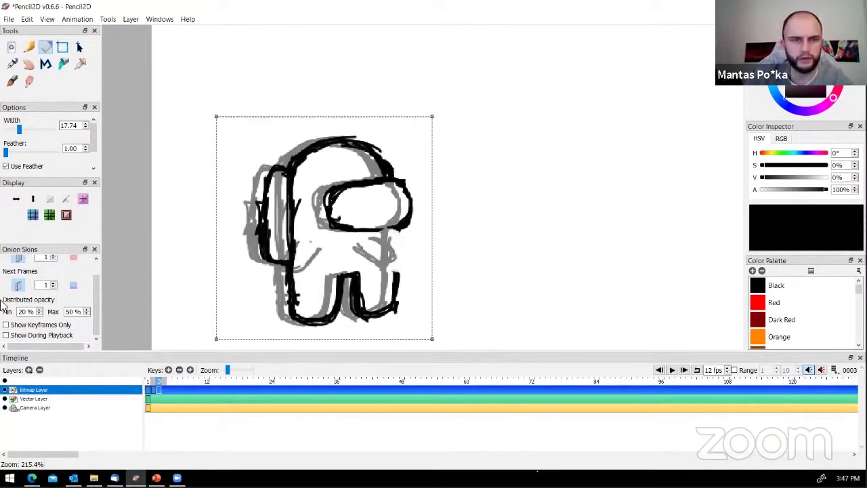
Restore the body's erased right edge on frame 3 with the Pencil and redraw both arms in a raised pose
left_click(28, 47)
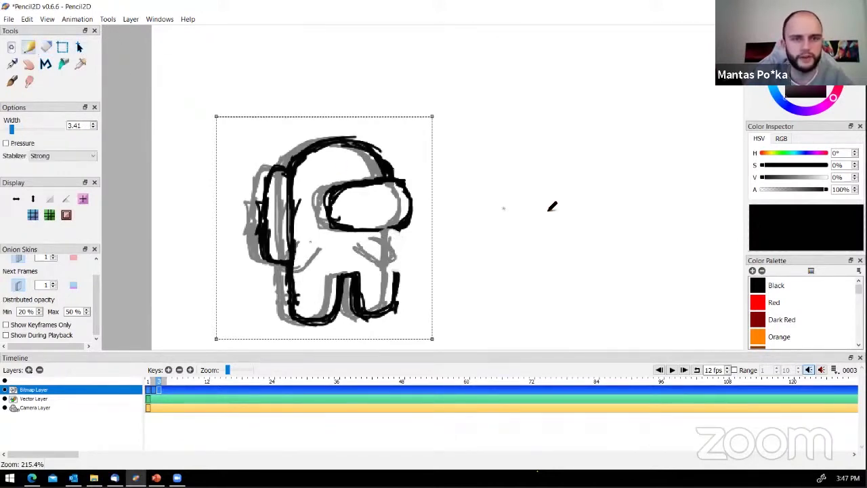
left_click_drag(403, 227, 399, 263)
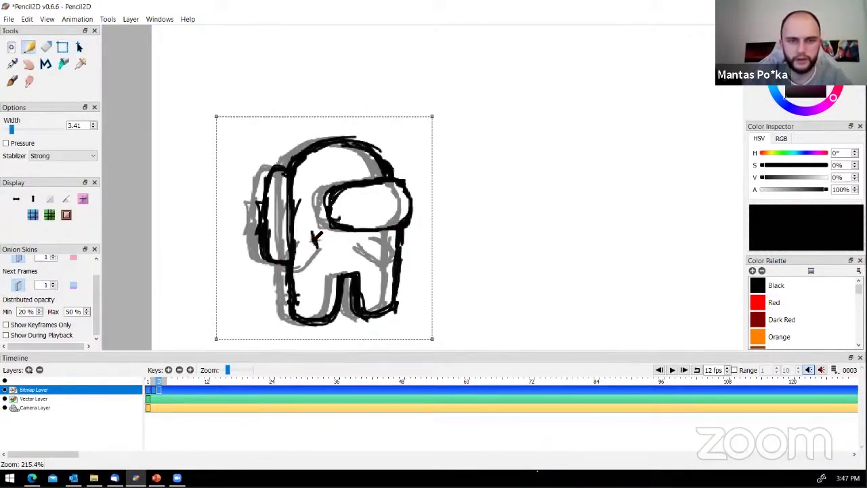
mouse_move(318, 250)
left_mouse_down()
mouse_move(309, 231)
mouse_move(321, 230)
left_mouse_up()
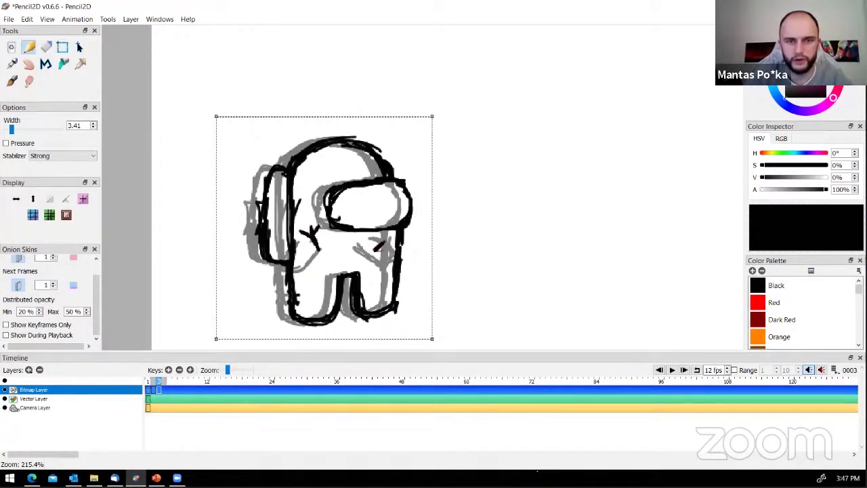
left_click_drag(380, 247, 395, 230)
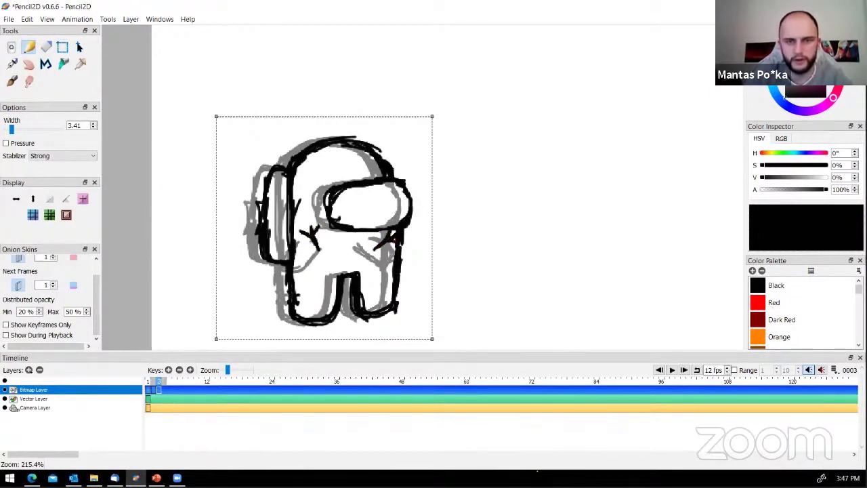
Play the character animation from frame 1 with looping on, and stop it
left_click(148, 389)
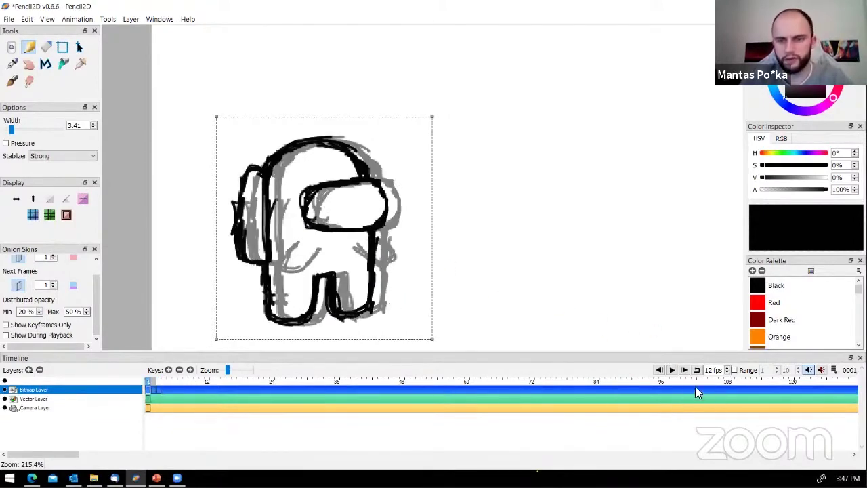
left_click(671, 370)
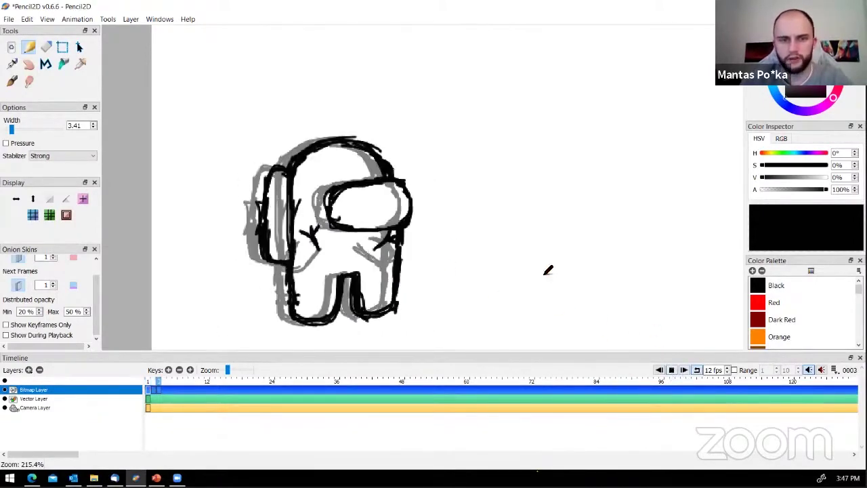
left_click(671, 369)
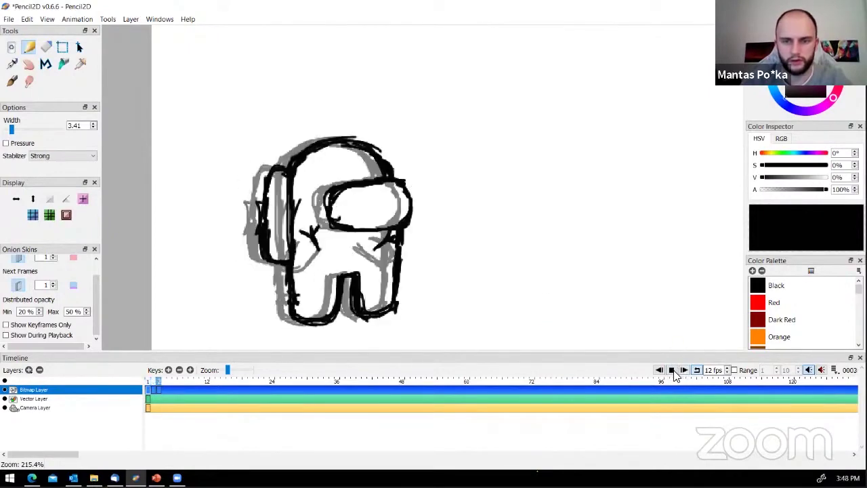
key("ctrl+z")
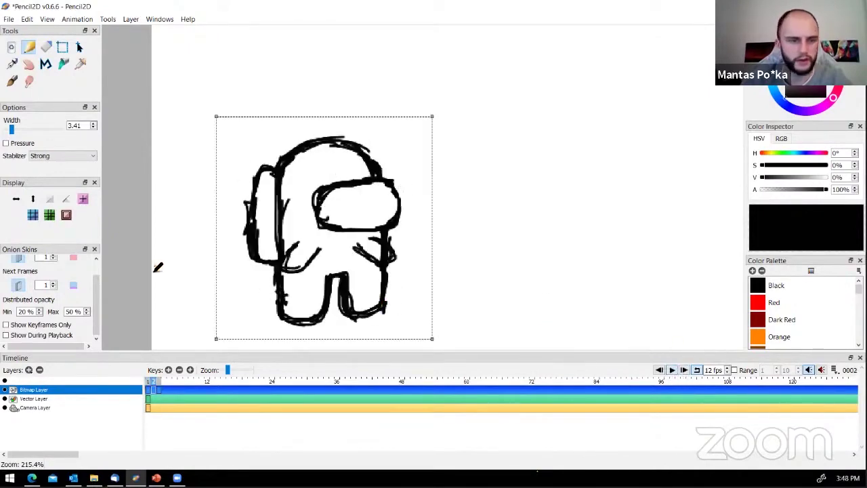
Turn off the previous-frame and next-frame onion skins and replay the character animation without them
left_click(18, 284)
left_click(18, 258)
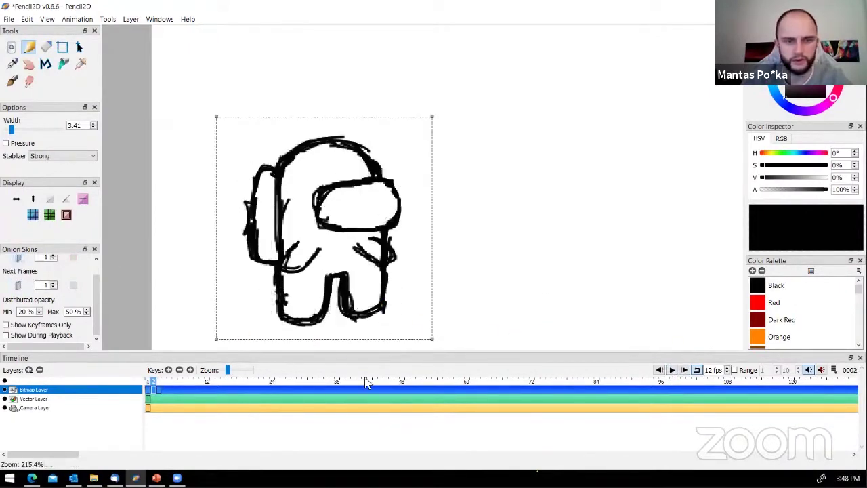
left_click(671, 370)
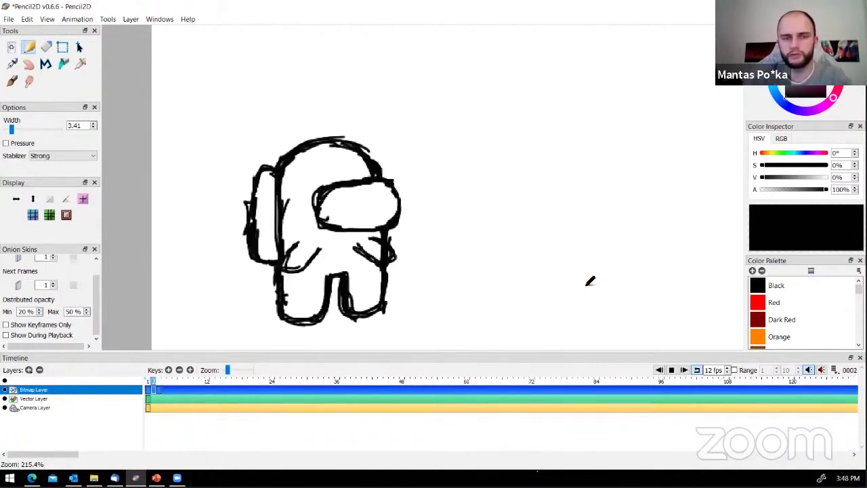
left_click(671, 372)
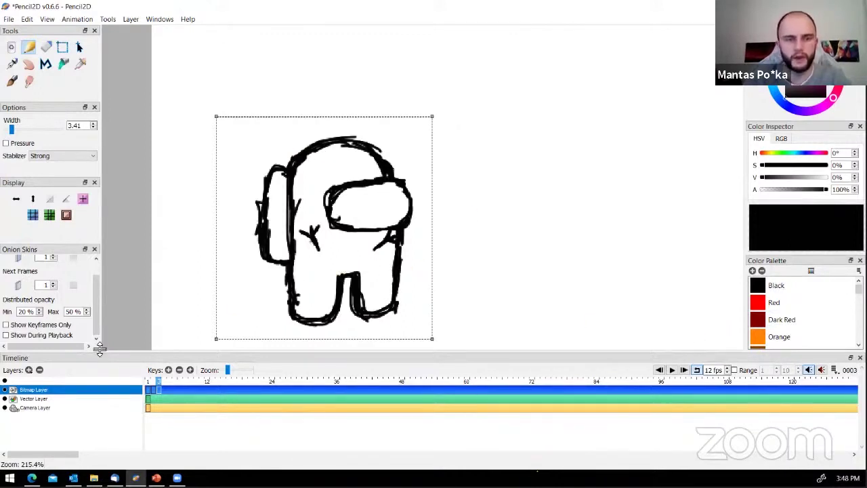
Delete the bitmap layer's keyframe at frame 3
left_click(179, 370)
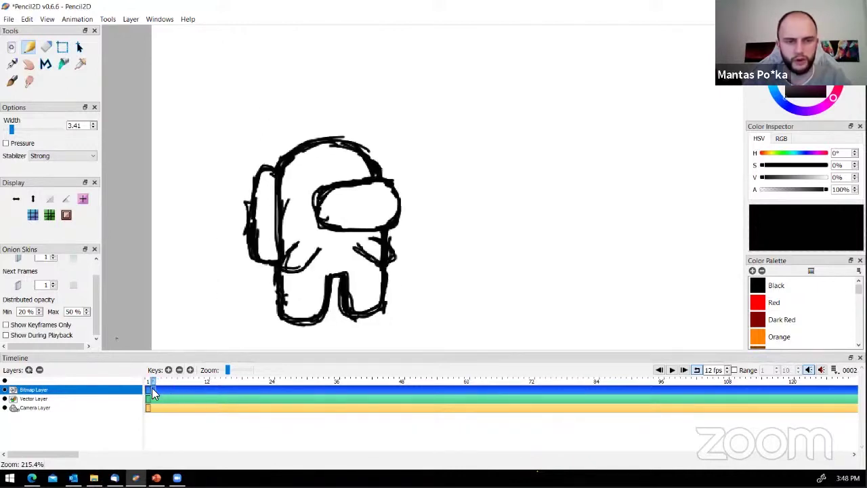
Delete the bitmap layer's keyframe at frame 2 and switch to the Select tool
left_click(179, 370)
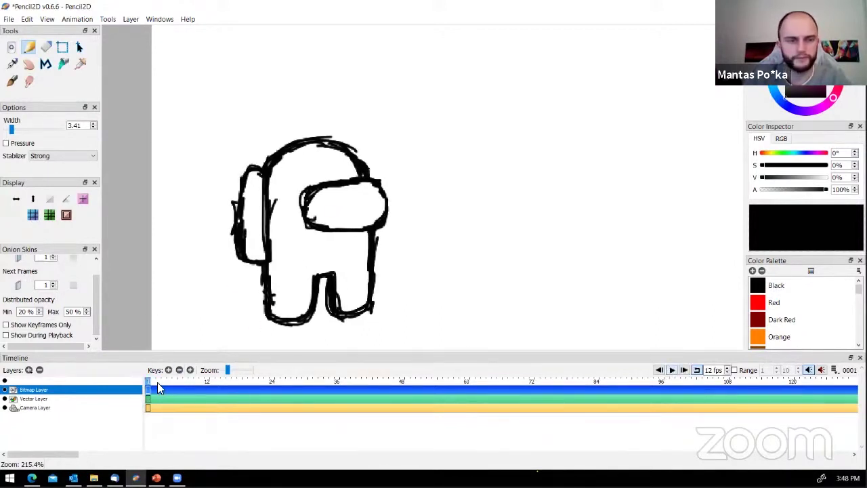
left_click(62, 48)
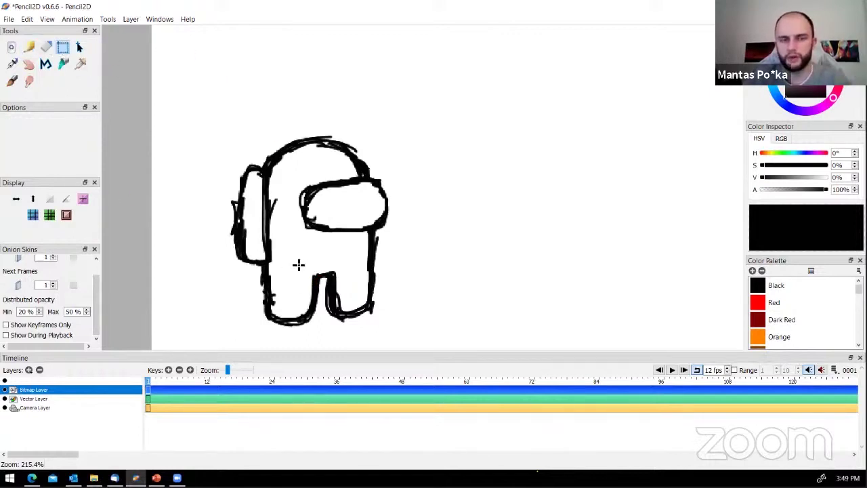
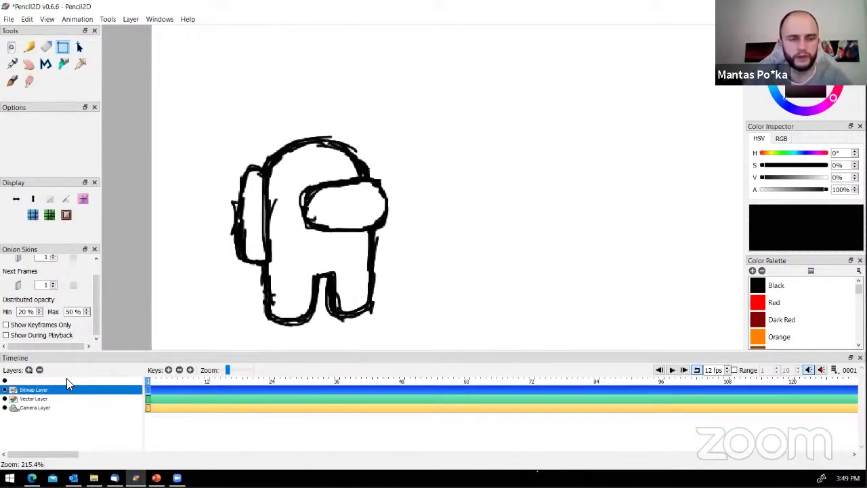
Rename the Bitmap Layer as "AmoungUS"
double_click(30, 395)
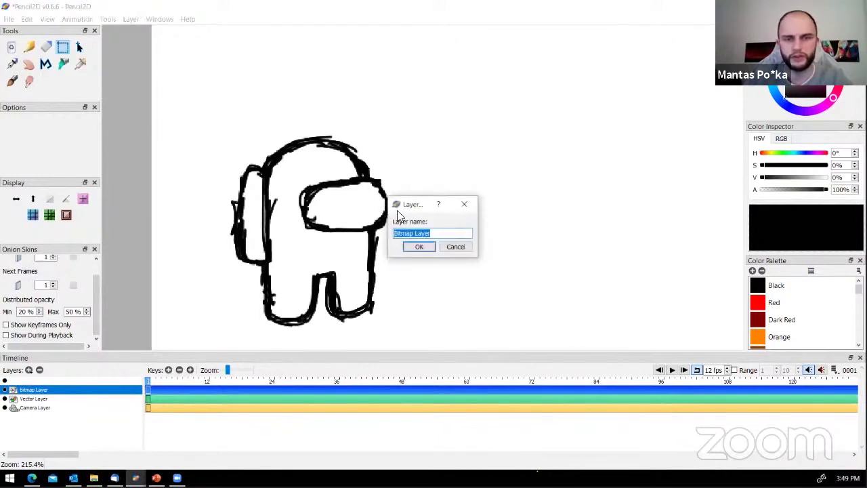
left_click_drag(397, 211, 267, 225)
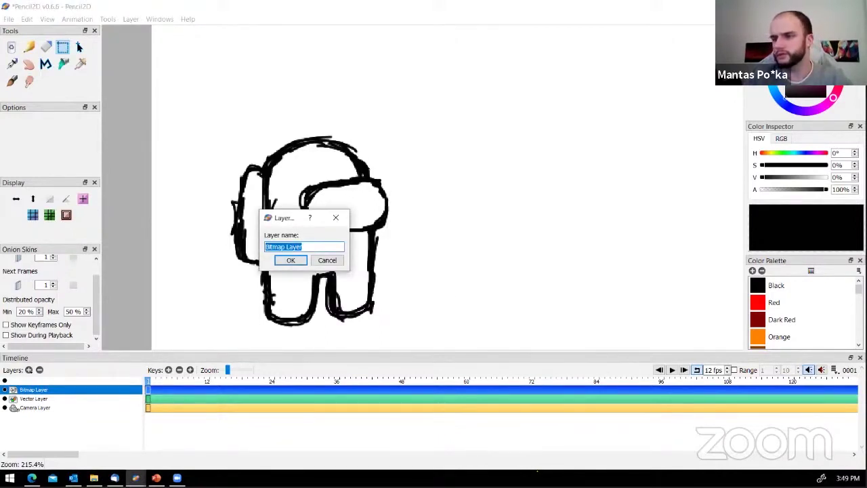
key("alt+Tab")
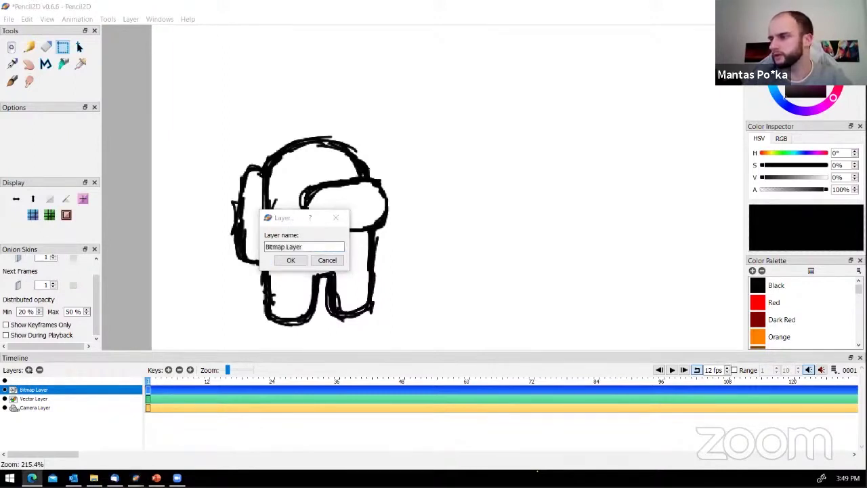
key("alt+Tab")
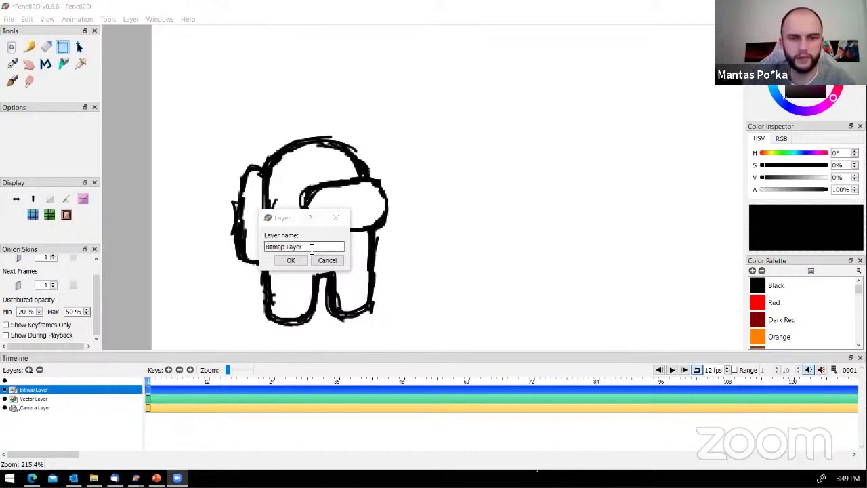
key("alt+Tab")
type("Am")
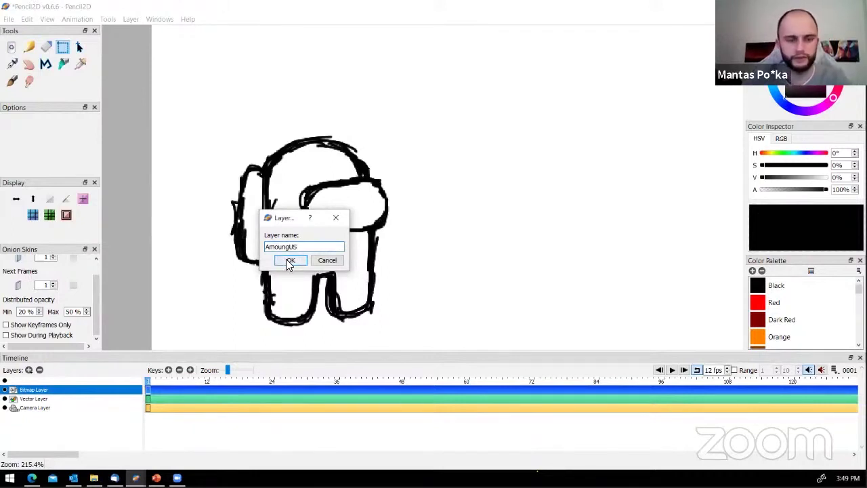
left_click(287, 260)
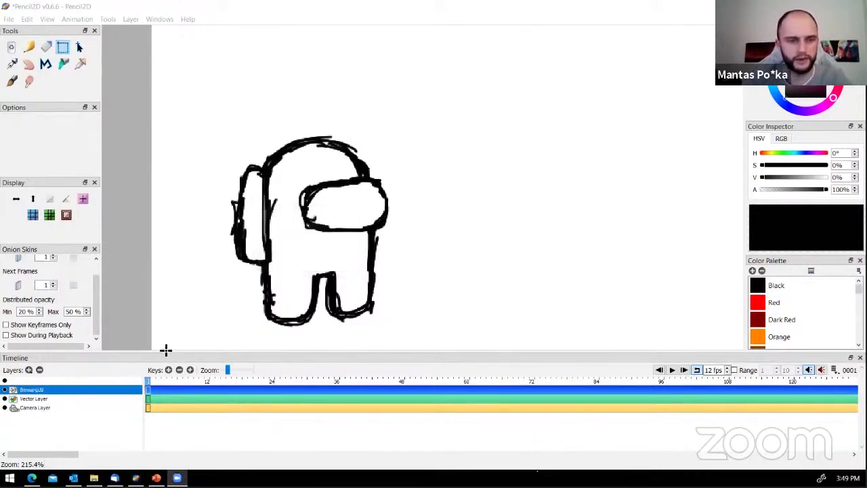
Add a new bitmap layer named "Rankos"
left_click(28, 369)
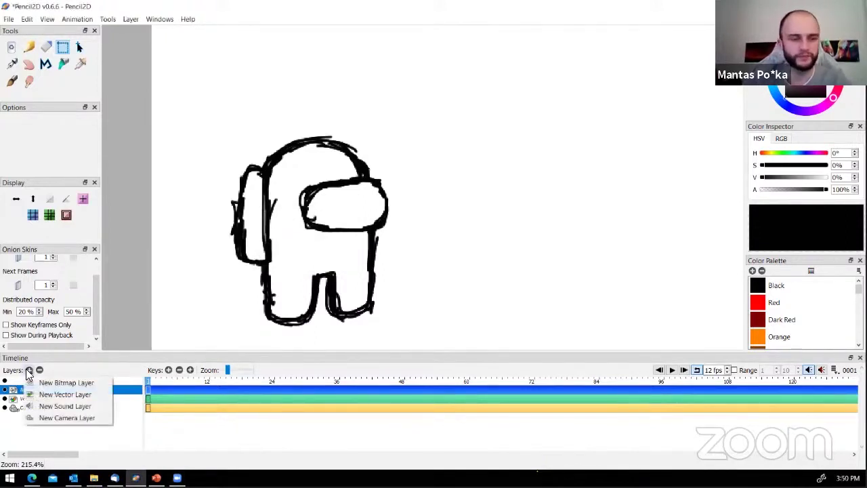
left_click(29, 371)
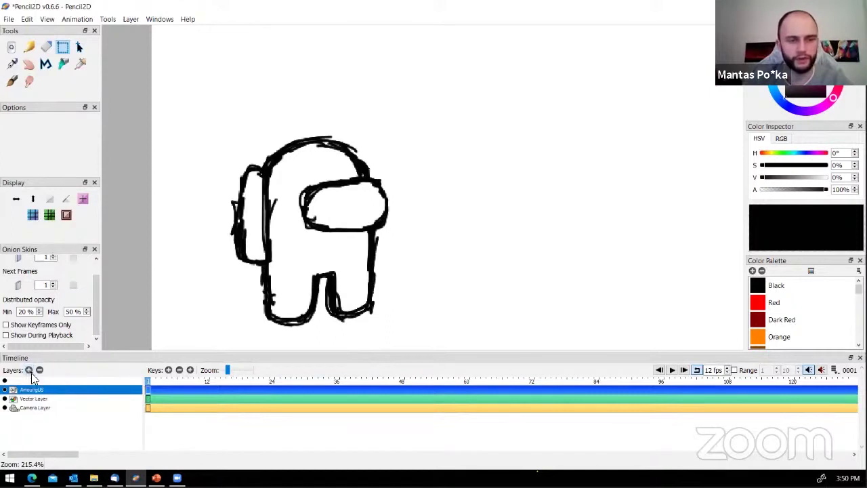
left_click(29, 371)
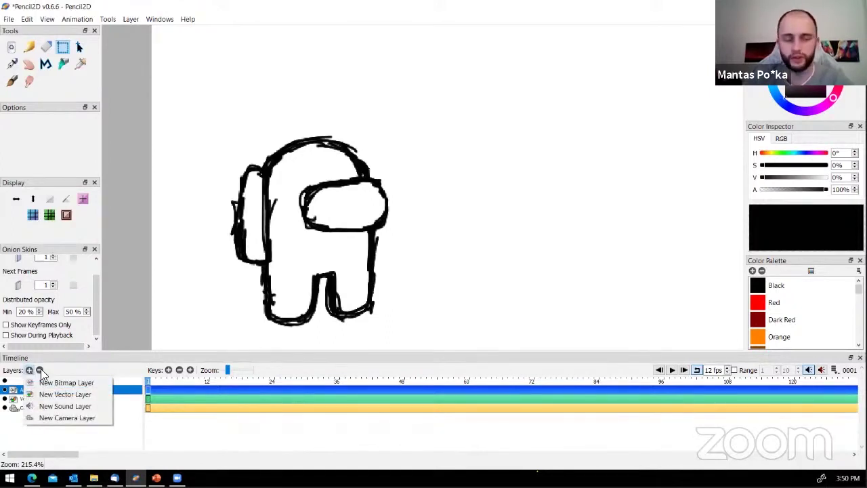
left_click(84, 385)
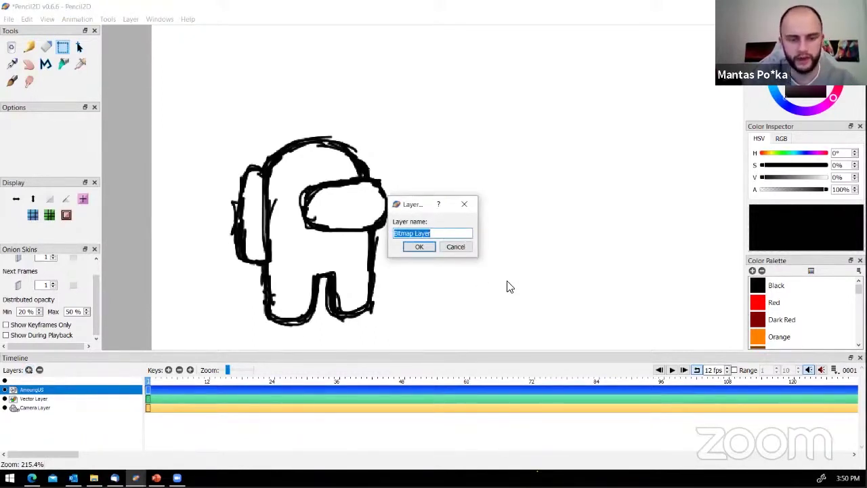
type("Rankos")
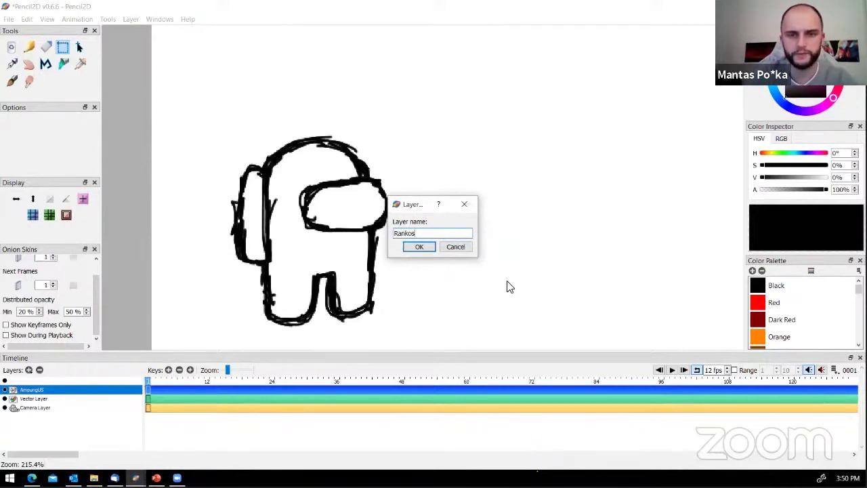
left_click(419, 247)
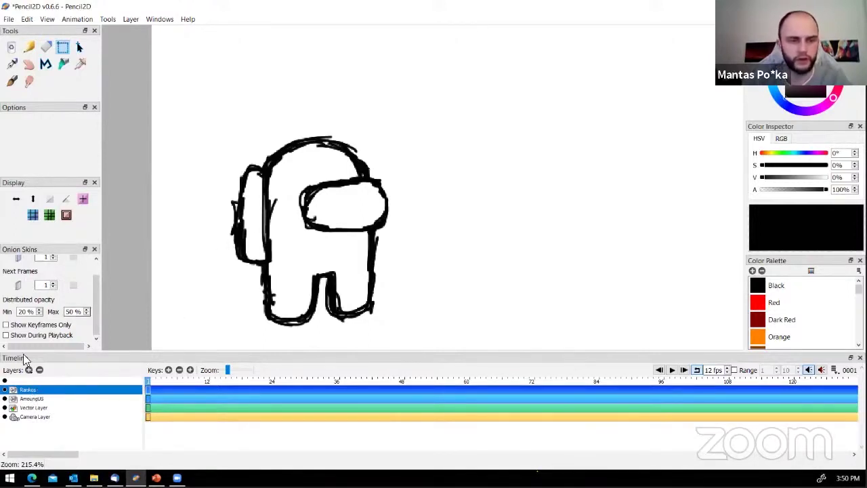
Fill the character's body and backpack with Red from the palette on the AmoungUS layer, using the Bucket tool
left_click(30, 398)
left_click(64, 63)
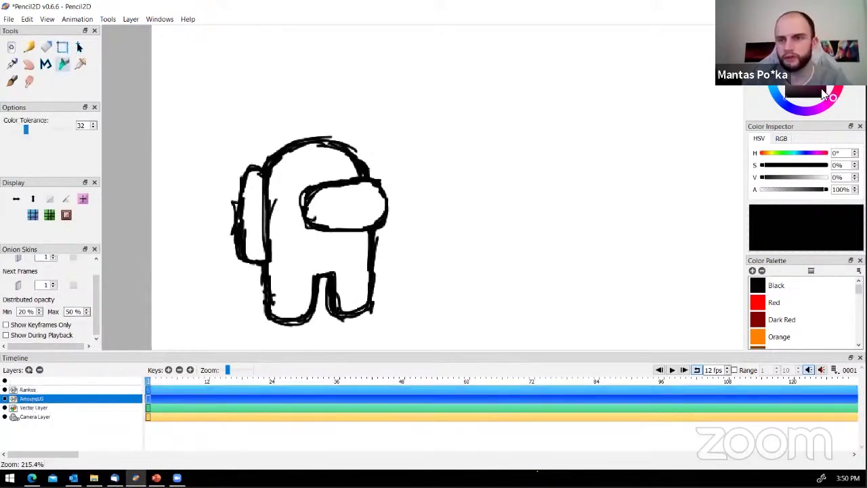
left_click(785, 319)
left_click(789, 302)
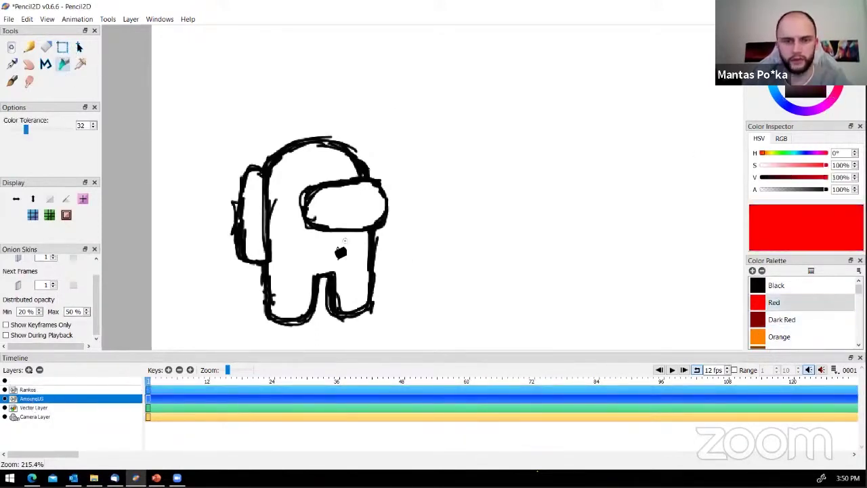
left_click(341, 253)
left_click(253, 221)
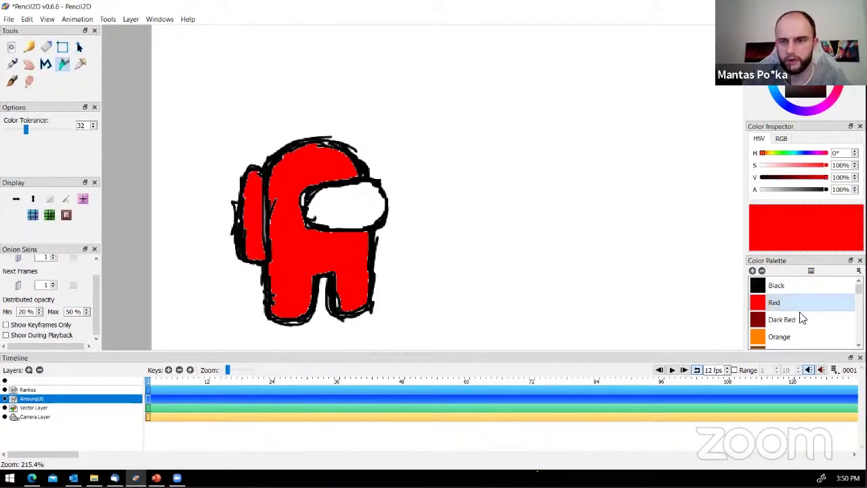
Look through the palette colours and set the current colour to white
scroll(828, 315, "down", 5)
scroll(825, 323, "up", 5)
left_click(787, 63)
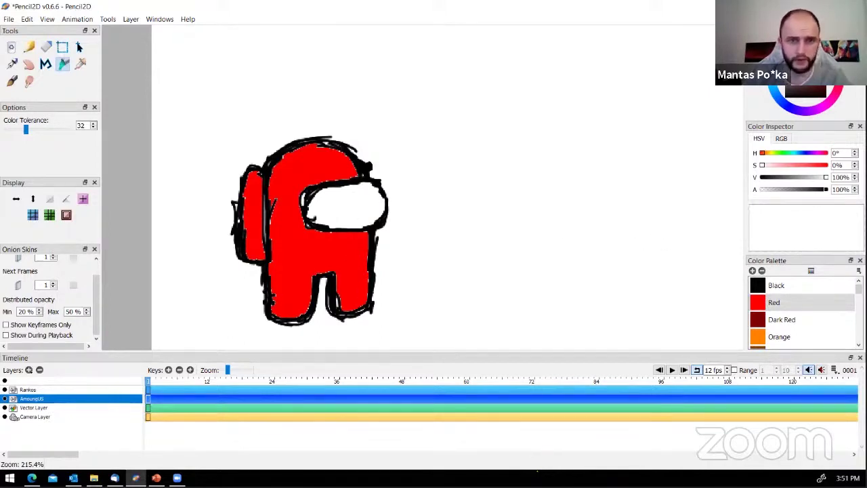
Paint a small blue patch over the character's lower body on the Rankos layer with the Brush, using hue 229°
left_click(24, 390)
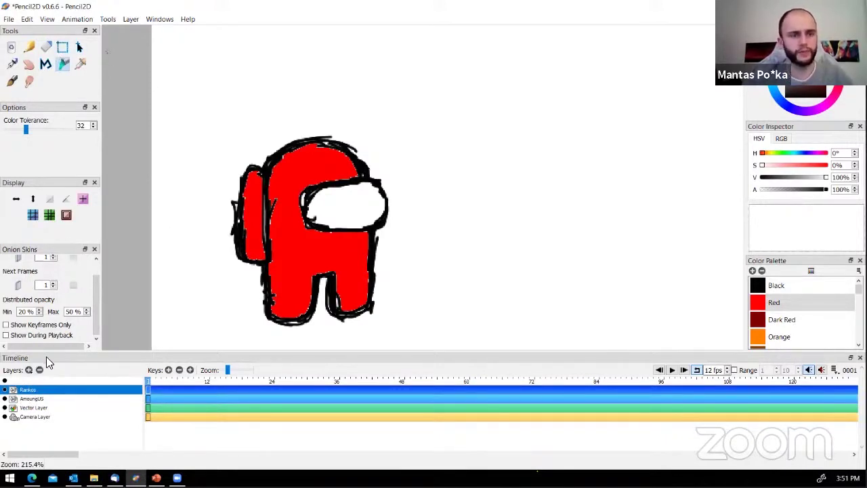
left_click(11, 82)
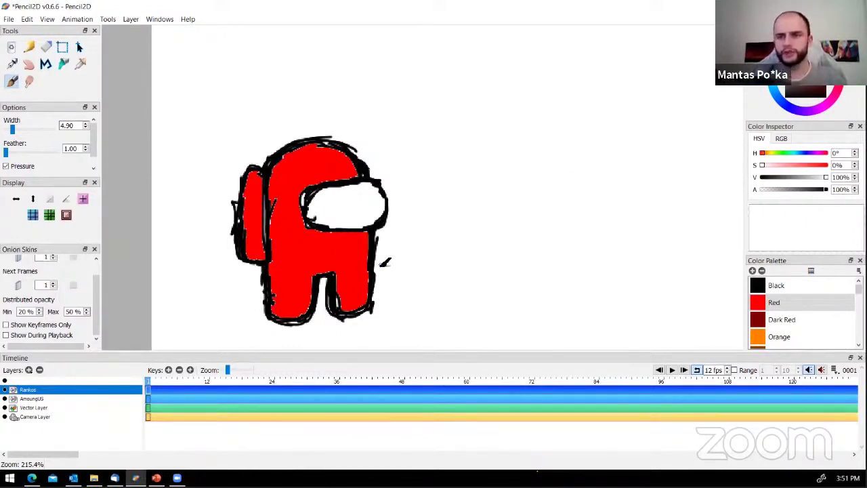
left_click(786, 113)
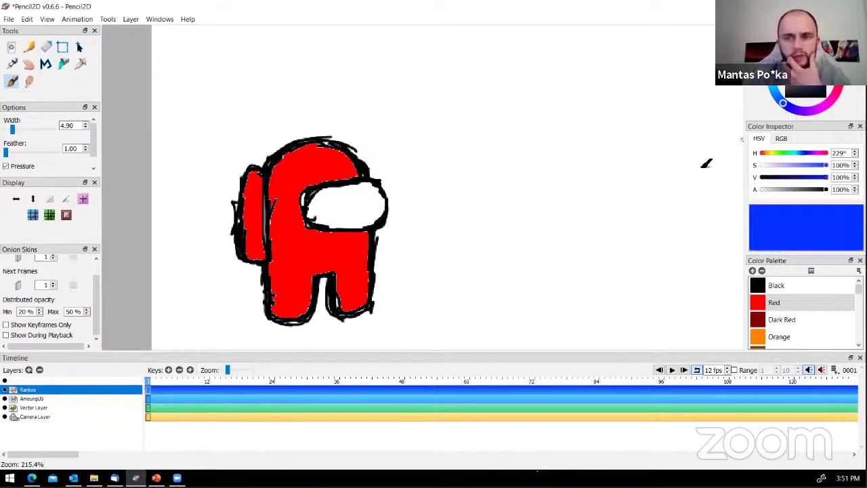
mouse_move(296, 249)
left_mouse_down()
mouse_move(306, 257)
mouse_move(297, 260)
mouse_move(298, 242)
mouse_move(291, 254)
mouse_move(317, 257)
mouse_move(295, 265)
mouse_move(323, 256)
left_mouse_up()
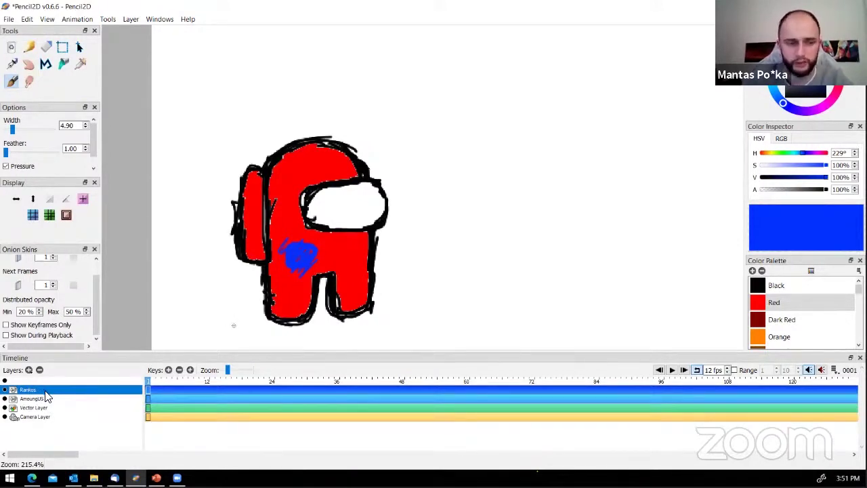
Move the Rankos layer below AmoungUS in the layer stack and return it to the top
mouse_move(47, 398)
left_mouse_down()
mouse_move(55, 414)
mouse_move(69, 406)
mouse_move(74, 422)
mouse_move(73, 404)
mouse_move(100, 393)
mouse_move(104, 415)
mouse_move(110, 409)
left_mouse_up()
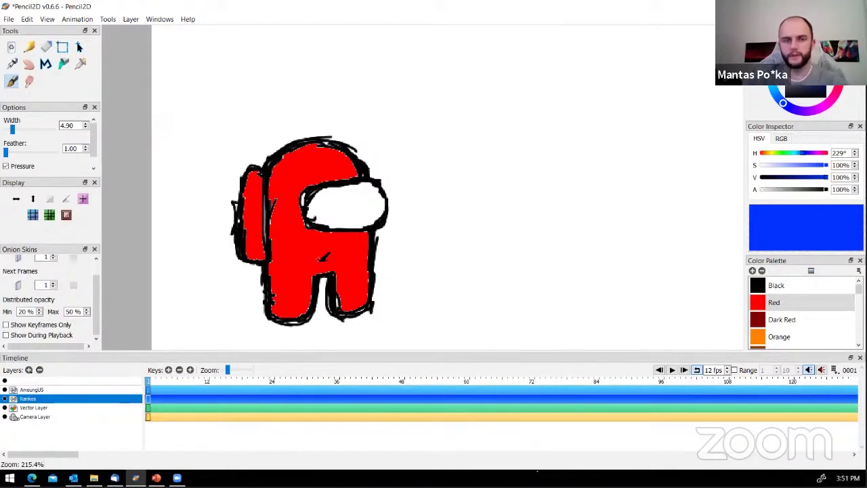
left_click(39, 390)
left_click_drag(359, 245, 368, 238)
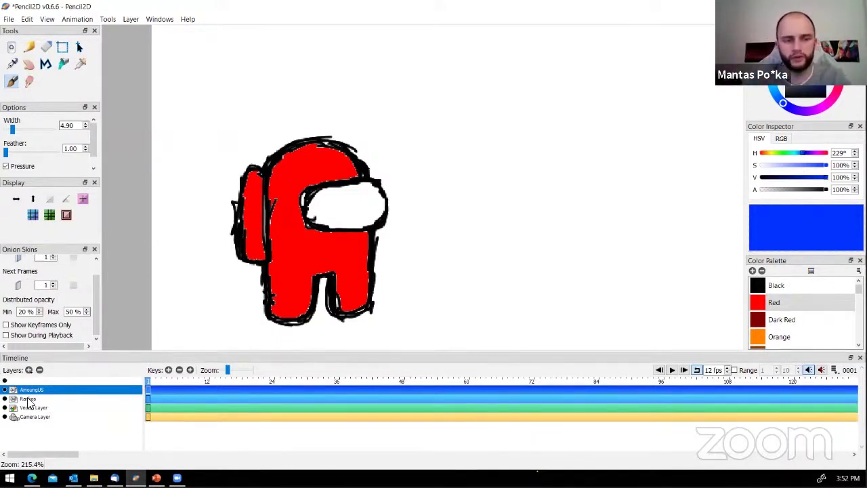
mouse_move(28, 404)
left_mouse_down()
mouse_move(17, 389)
mouse_move(33, 388)
left_mouse_up()
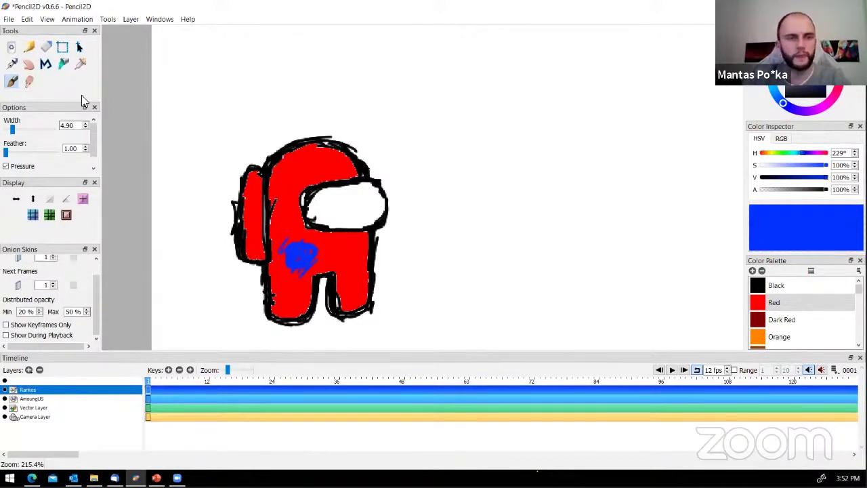
Select the blue patch on the Rankos layer, move it onto the visor's upper right edge and apply the transformation while switching to the Vector Layer
left_click(62, 46)
left_click_drag(291, 210, 339, 296)
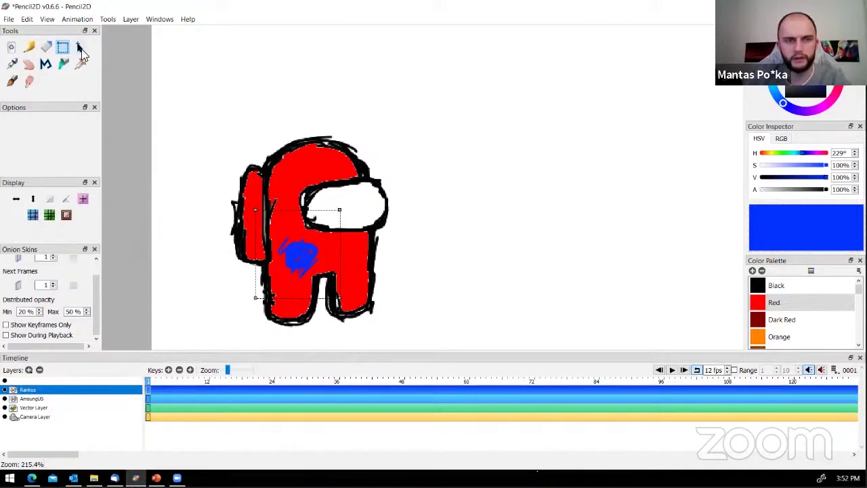
left_click(79, 47)
left_click_drag(285, 257, 495, 146)
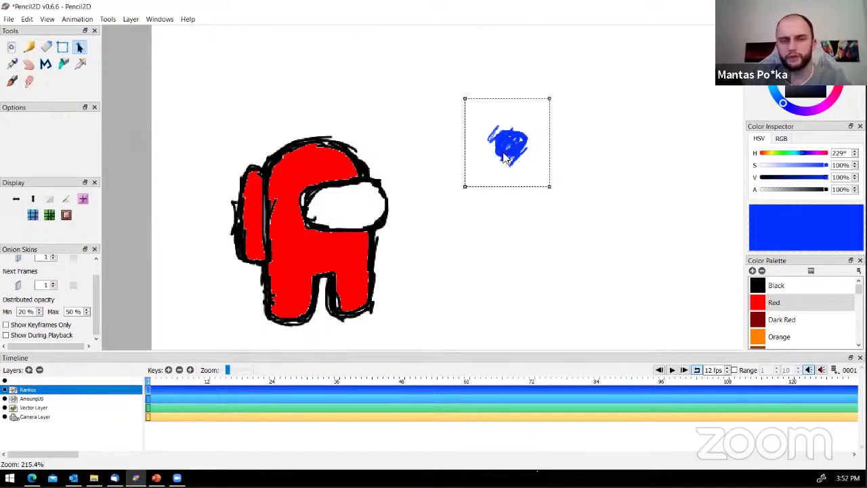
mouse_move(504, 156)
left_mouse_down()
mouse_move(302, 251)
mouse_move(319, 223)
mouse_move(378, 178)
mouse_move(373, 174)
left_mouse_up()
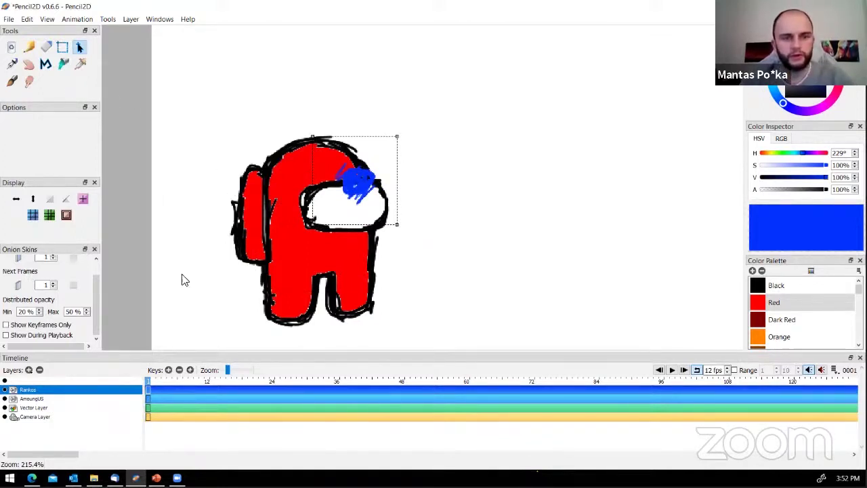
left_click(41, 408)
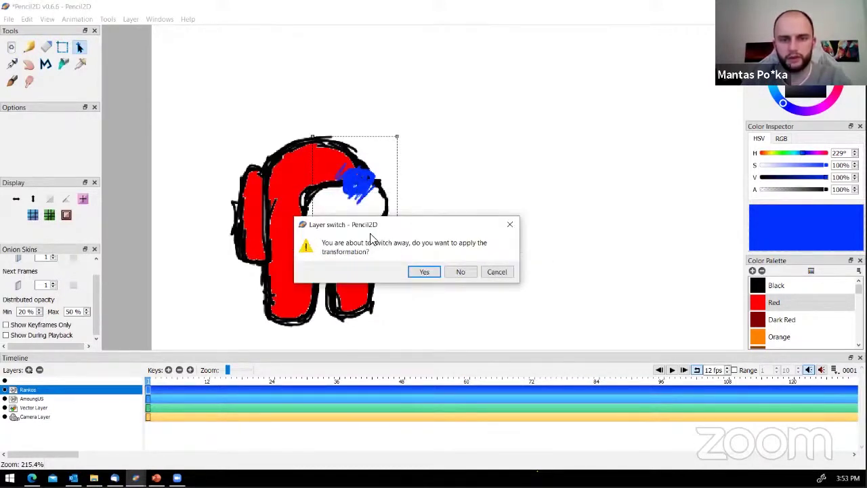
left_click(425, 272)
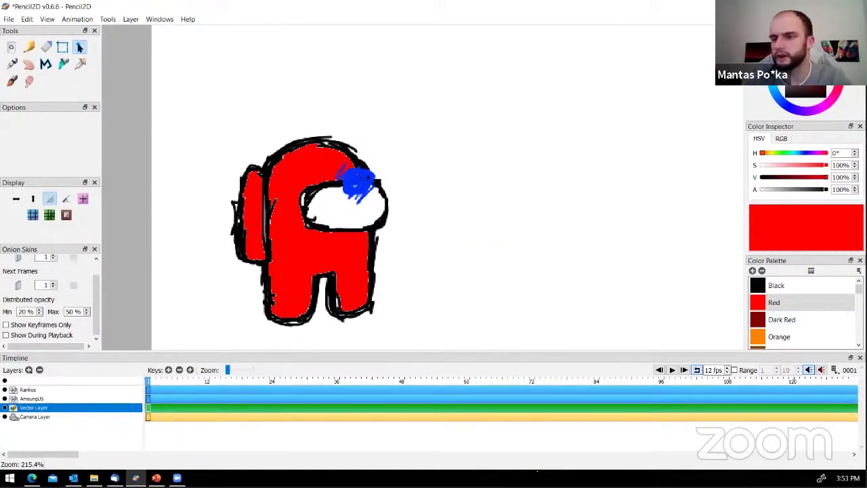
Make AmoungUS the active layer after switching between the Vector Layer and Rankos
key("alt+Tab")
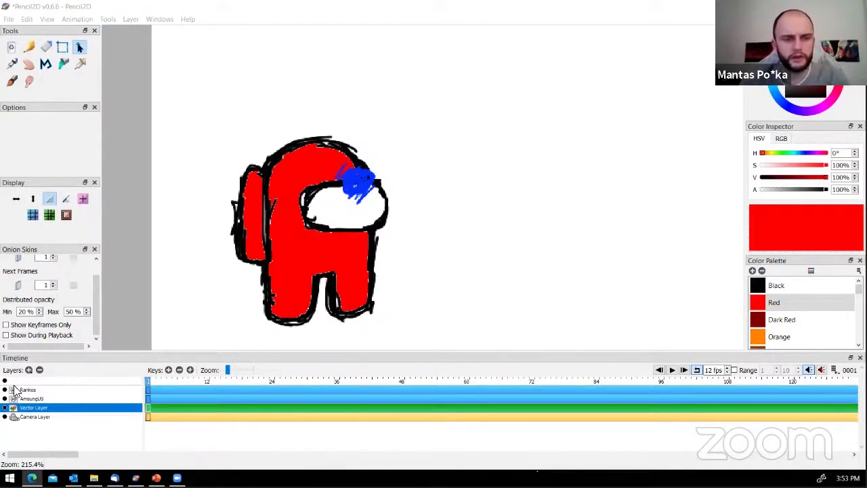
left_click(80, 391)
left_click(38, 407)
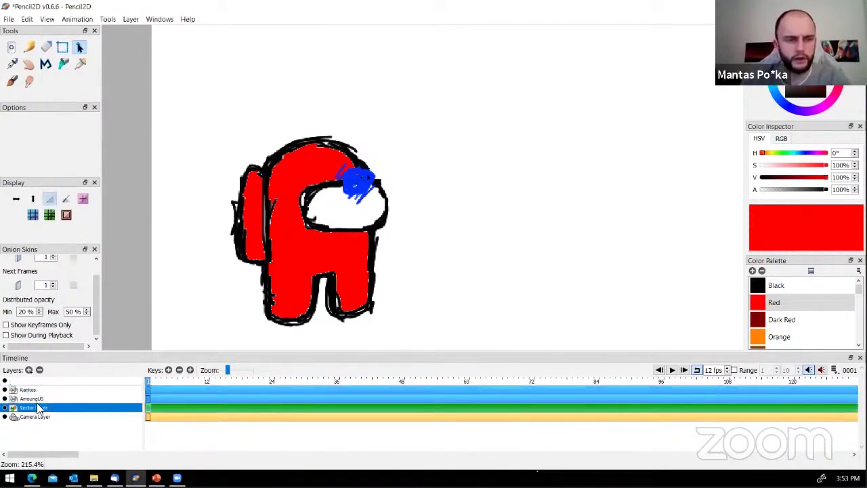
left_click(31, 393)
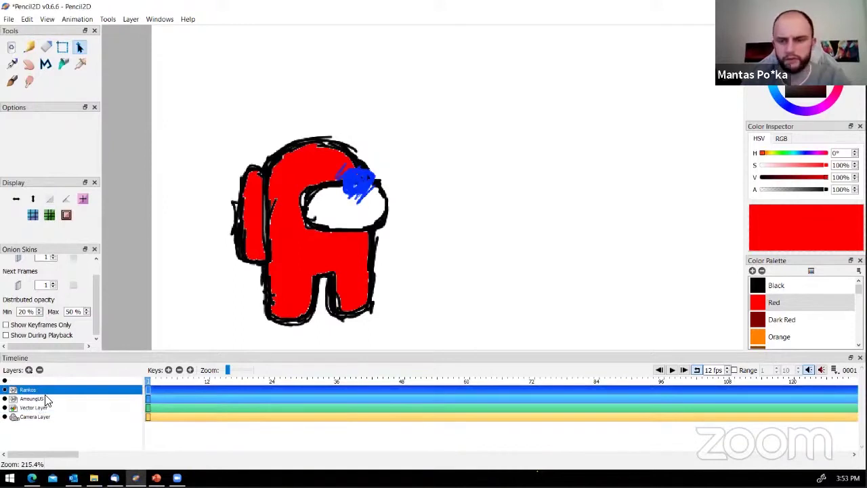
left_click(33, 398)
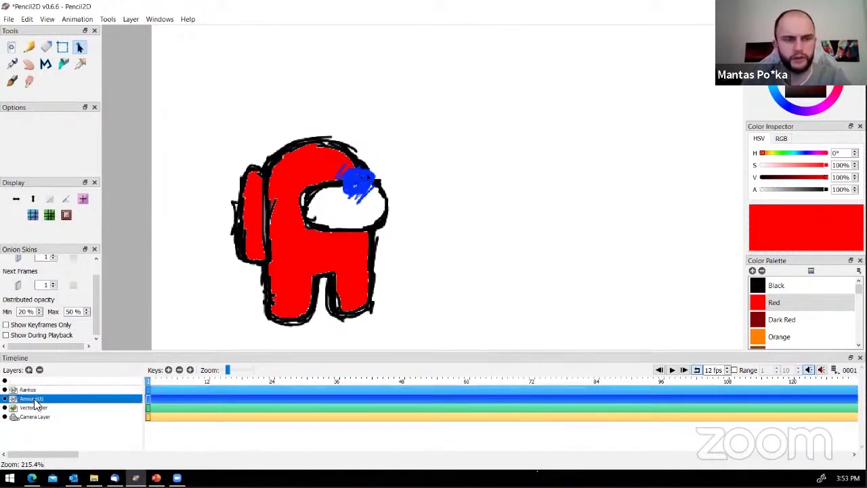
Add a new bitmap layer named Fonas and place it directly below AmoungUS in the layer stack
left_click(35, 390)
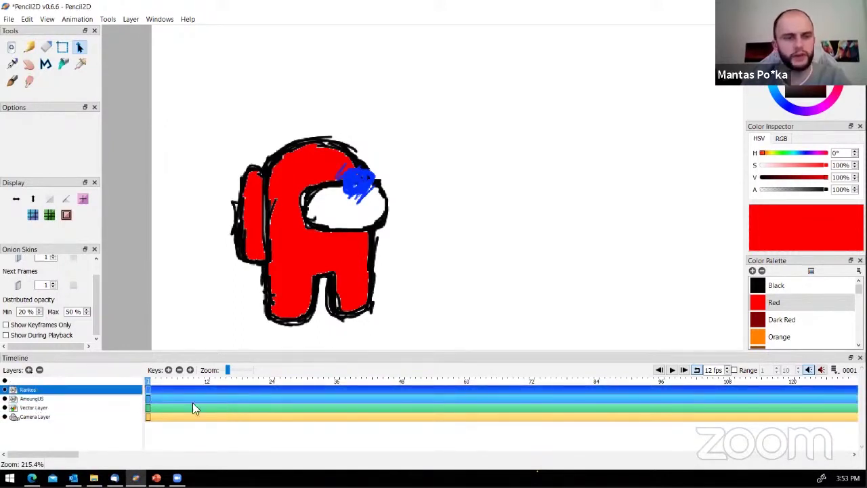
scroll(392, 291, "down", 3)
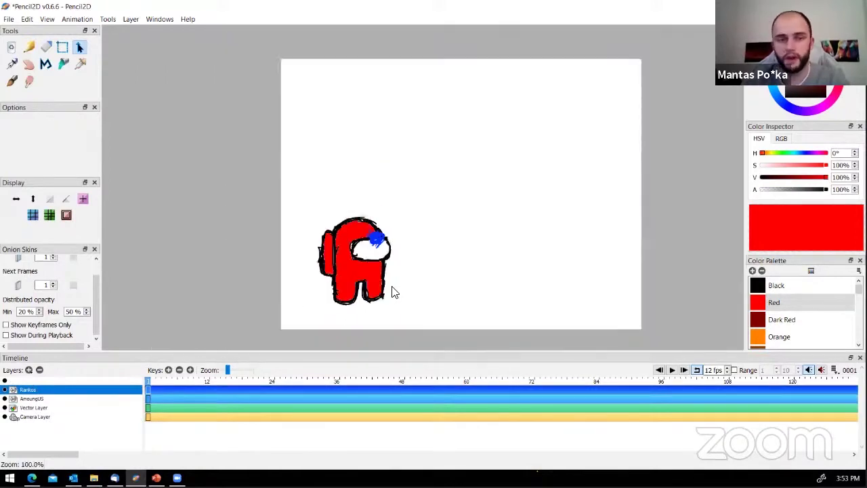
scroll(392, 292, "down", 2)
scroll(399, 290, "up", 2)
mouse_move(449, 233)
left_mouse_down()
mouse_move(429, 235)
mouse_move(463, 237)
left_mouse_up()
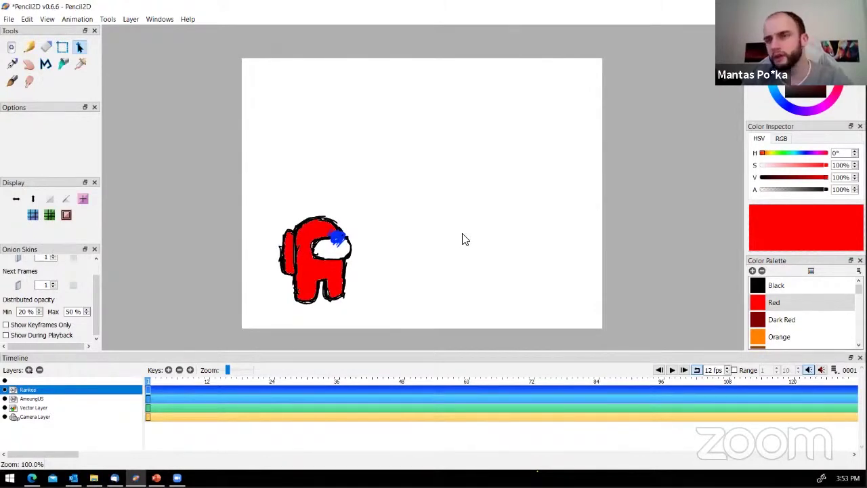
left_click(29, 369)
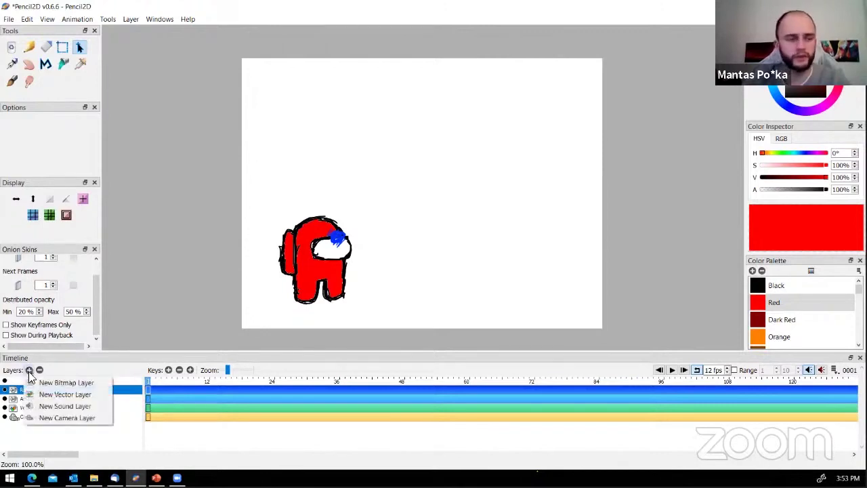
left_click(66, 383)
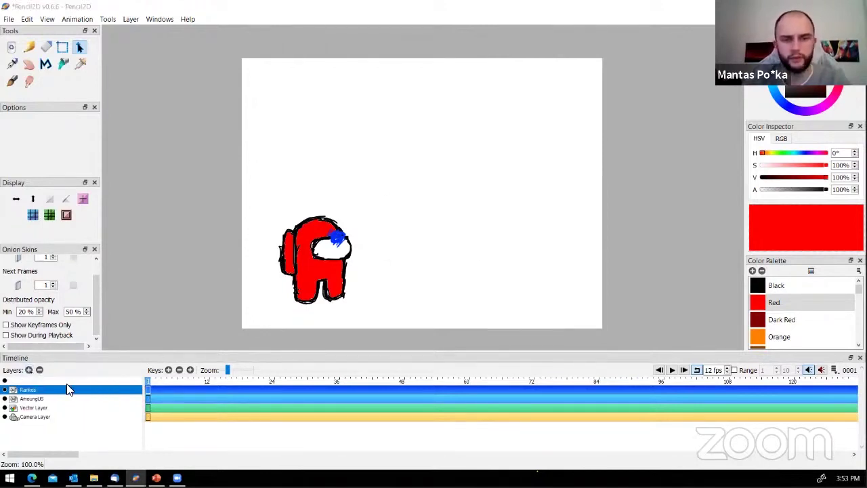
type("Fonas")
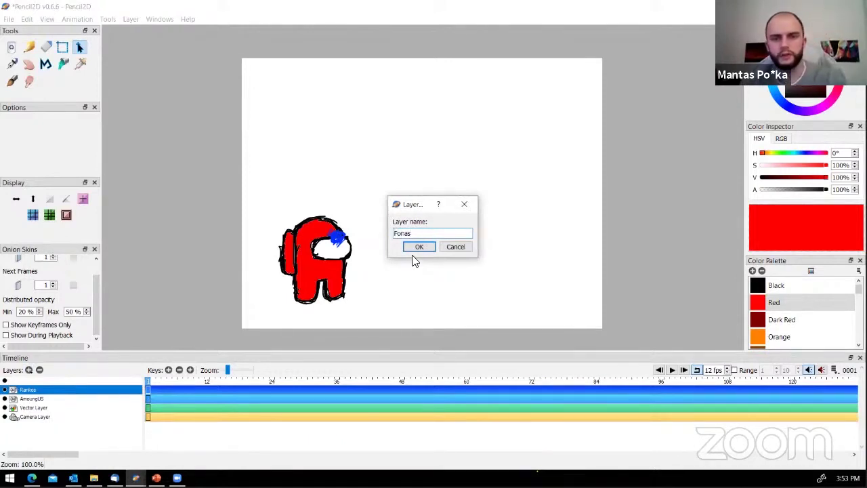
left_click(413, 250)
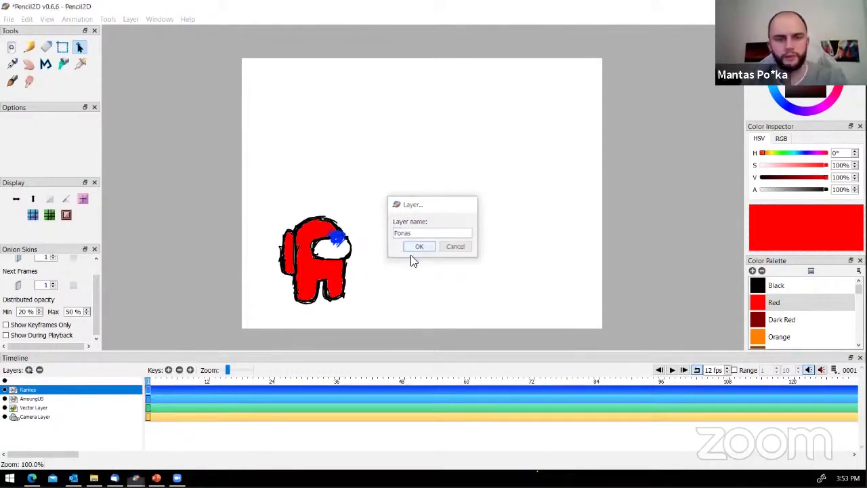
left_click_drag(39, 392, 39, 416)
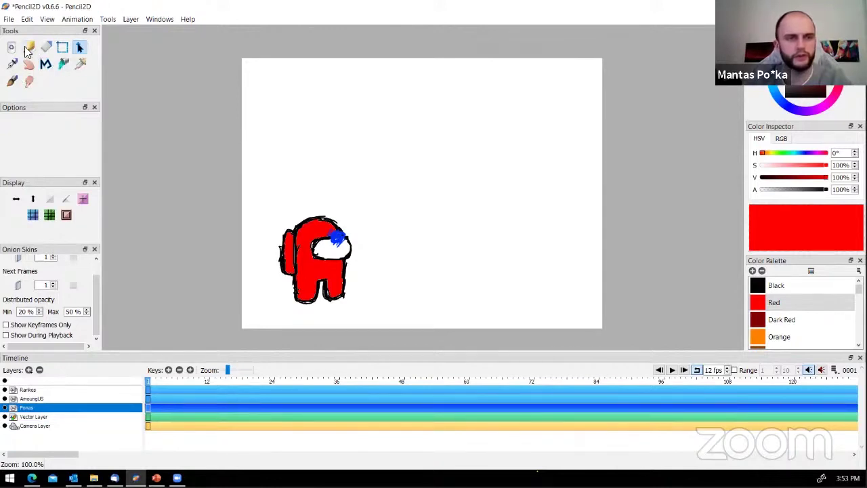
Paint the upper half of the canvas on the Fonas layer with the Brush, using hue 202°, width 125.20 and feather 6.28
left_click(10, 79)
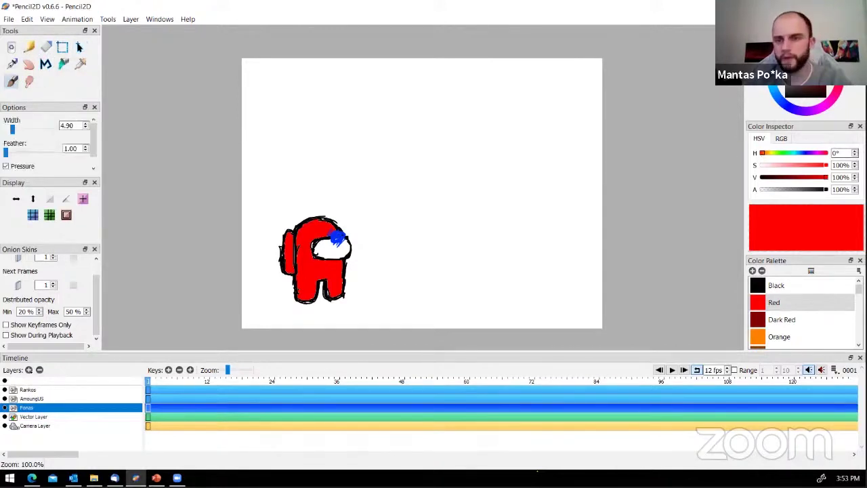
left_click(789, 108)
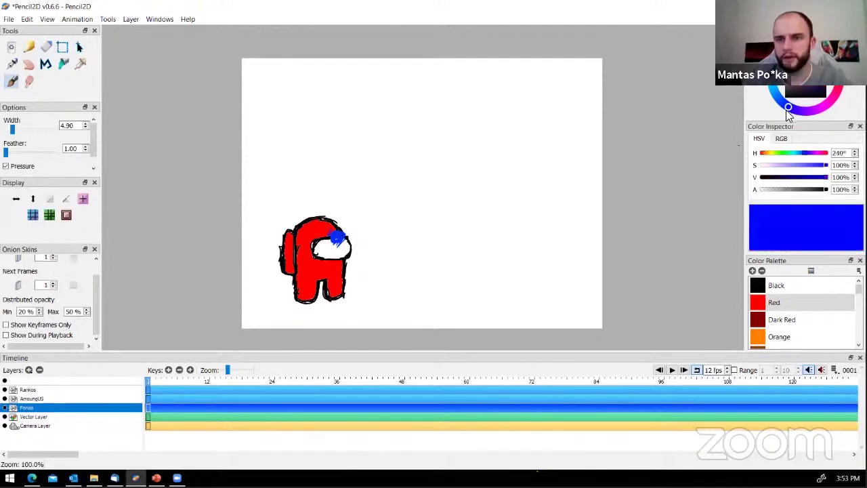
left_click_drag(787, 111, 774, 94)
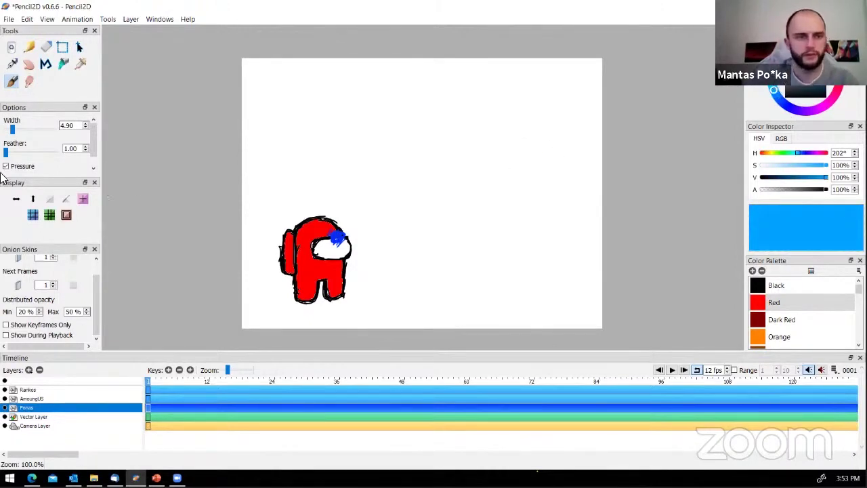
left_click(15, 129)
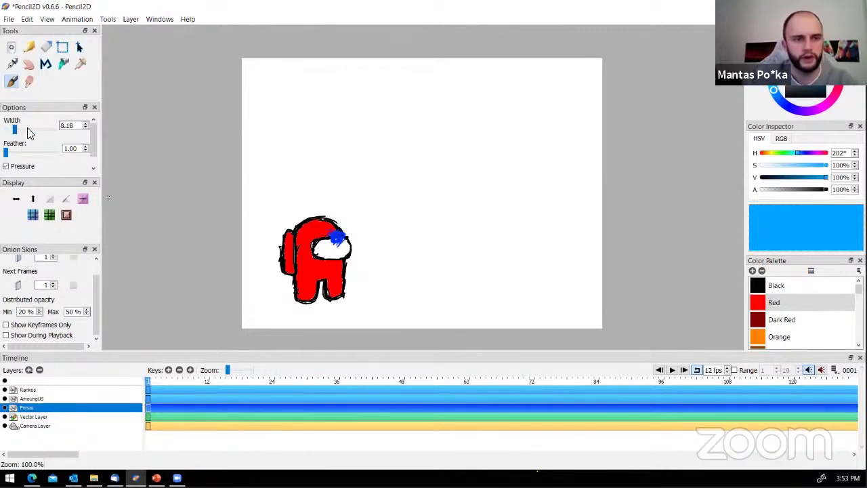
left_click(24, 129)
left_click(10, 152)
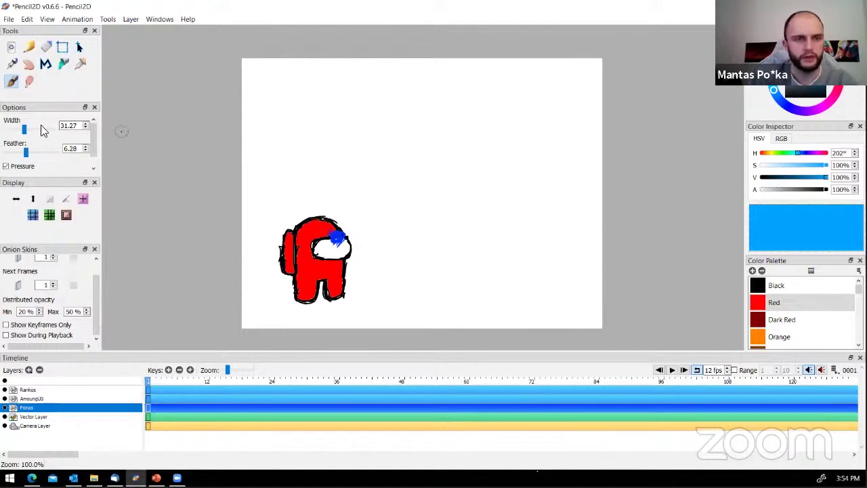
left_click(44, 130)
left_click(47, 130)
left_click(50, 128)
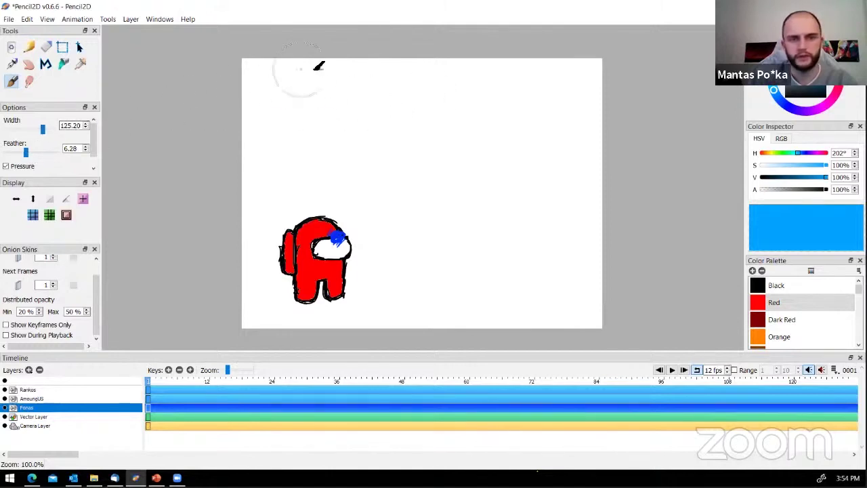
mouse_move(316, 64)
left_mouse_down()
mouse_move(225, 75)
mouse_move(213, 92)
mouse_move(434, 49)
mouse_move(667, 41)
mouse_move(602, 91)
mouse_move(661, 80)
mouse_move(388, 127)
mouse_move(503, 89)
mouse_move(217, 133)
mouse_move(351, 92)
mouse_move(380, 119)
mouse_move(640, 81)
mouse_move(543, 124)
mouse_move(589, 144)
mouse_move(528, 126)
mouse_move(266, 181)
mouse_move(212, 171)
mouse_move(344, 112)
mouse_move(409, 147)
mouse_move(518, 149)
mouse_move(733, 124)
mouse_move(685, 150)
left_mouse_up()
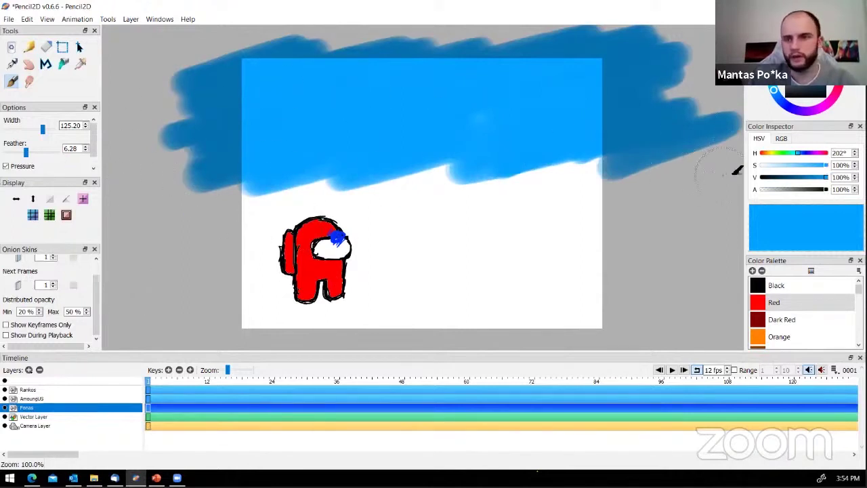
Brush cyan strokes at hue 189° across the middle of the background and a lighter streak near the canvas's upper edge
left_click(772, 91)
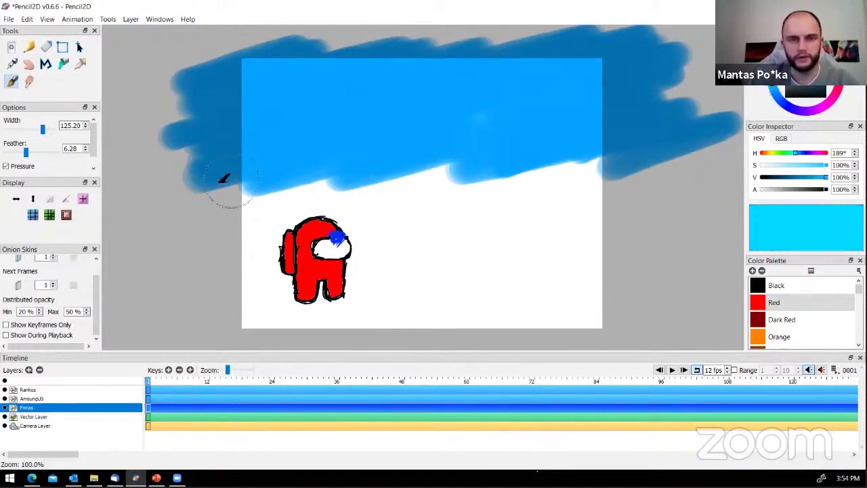
mouse_move(218, 178)
left_mouse_down()
mouse_move(328, 161)
mouse_move(382, 168)
mouse_move(277, 213)
left_mouse_up()
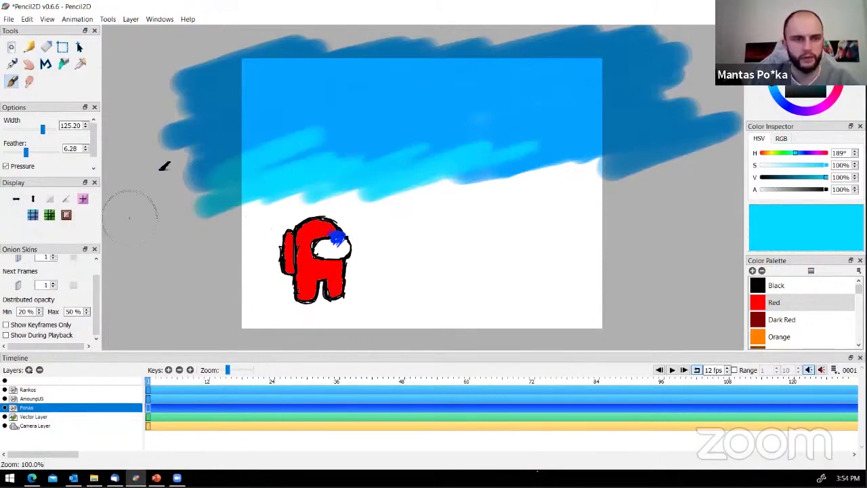
mouse_move(438, 200)
left_mouse_down()
mouse_move(530, 187)
mouse_move(559, 210)
mouse_move(612, 196)
mouse_move(227, 203)
left_mouse_up()
mouse_move(576, 85)
left_mouse_down()
mouse_move(358, 79)
mouse_move(285, 92)
left_mouse_up()
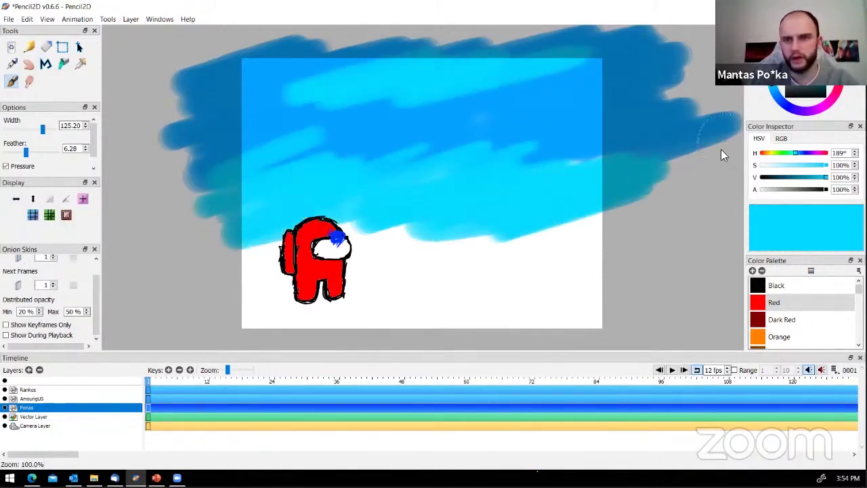
Fill the lower part of the background behind the character with broad brush strokes in blue at hue 213°
left_click(777, 96)
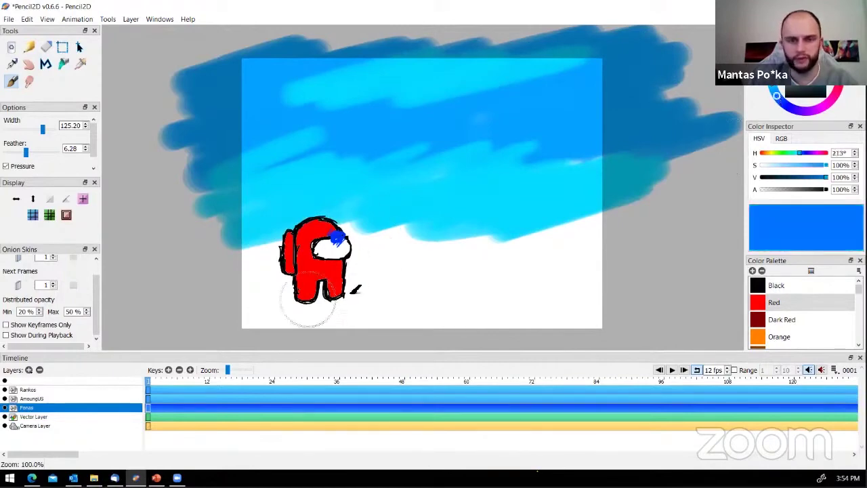
mouse_move(405, 274)
left_mouse_down()
mouse_move(192, 325)
mouse_move(203, 276)
mouse_move(393, 265)
mouse_move(329, 237)
left_mouse_up()
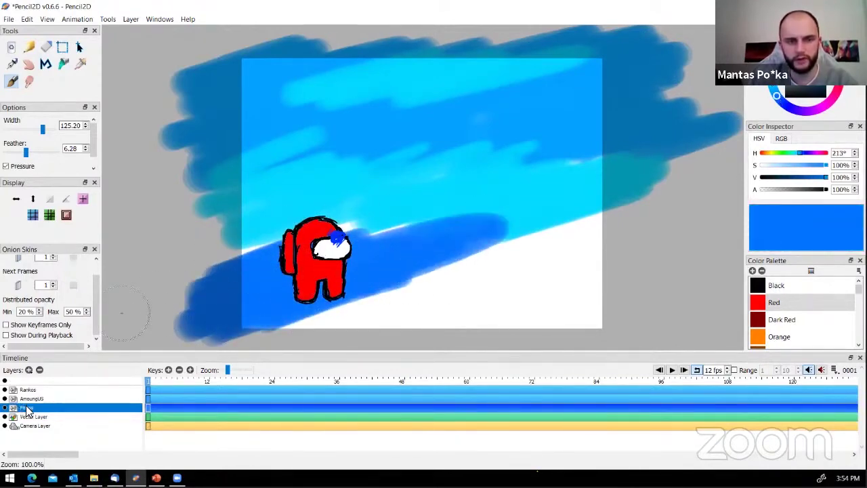
mouse_move(349, 301)
left_mouse_down()
mouse_move(499, 255)
mouse_move(533, 298)
mouse_move(541, 329)
mouse_move(264, 339)
left_mouse_up()
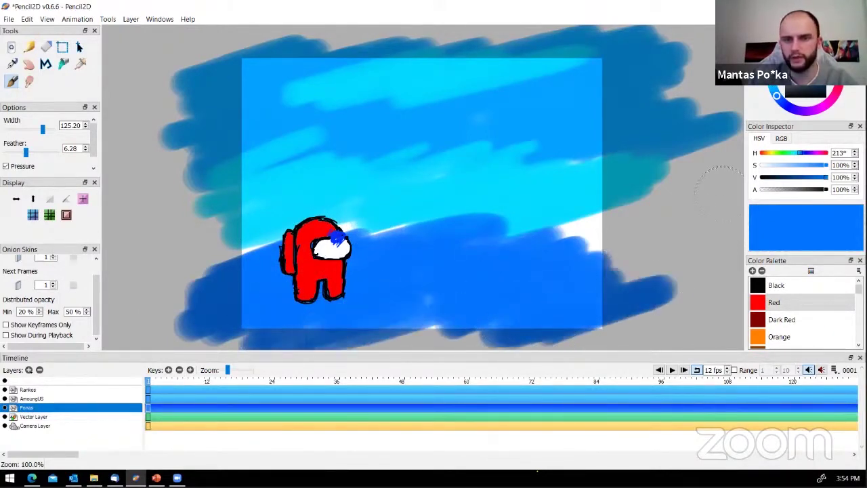
left_click(797, 152)
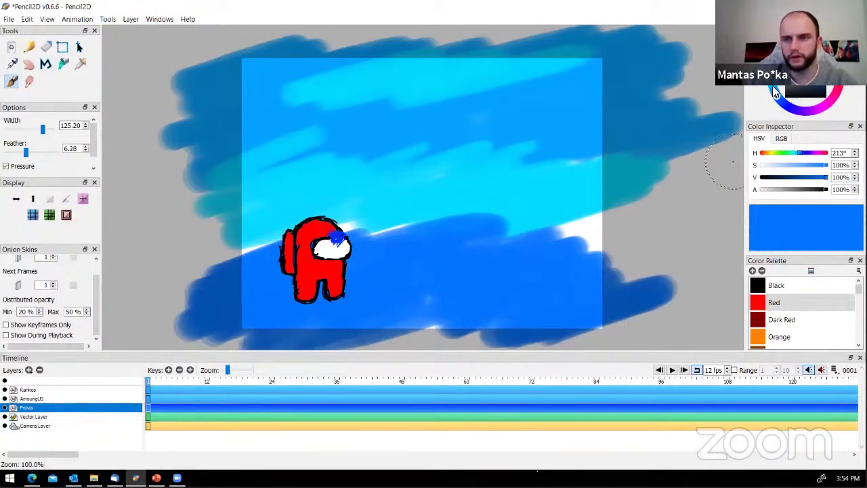
Paint a light blue patch on the Fonas background, then darker blue strokes with hue 214° and value 71% across its middle and upper area
mouse_move(467, 247)
left_mouse_down()
mouse_move(499, 232)
mouse_move(598, 242)
mouse_move(568, 271)
left_mouse_up()
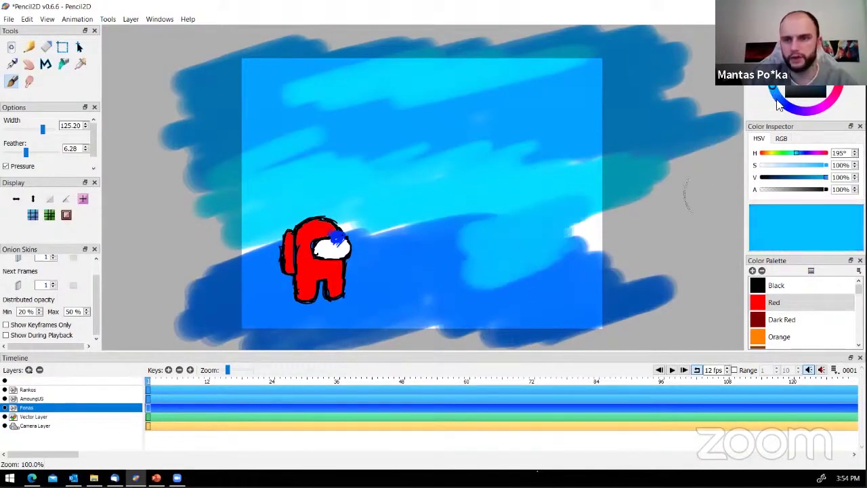
left_click(777, 99)
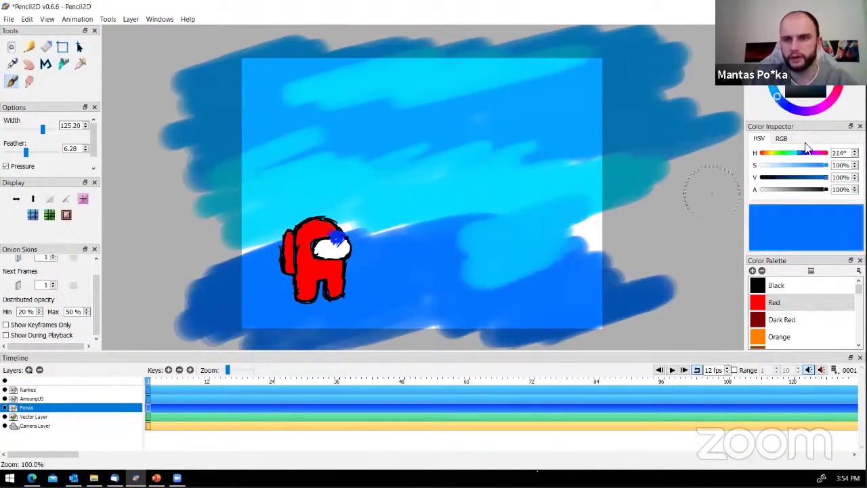
left_click(808, 177)
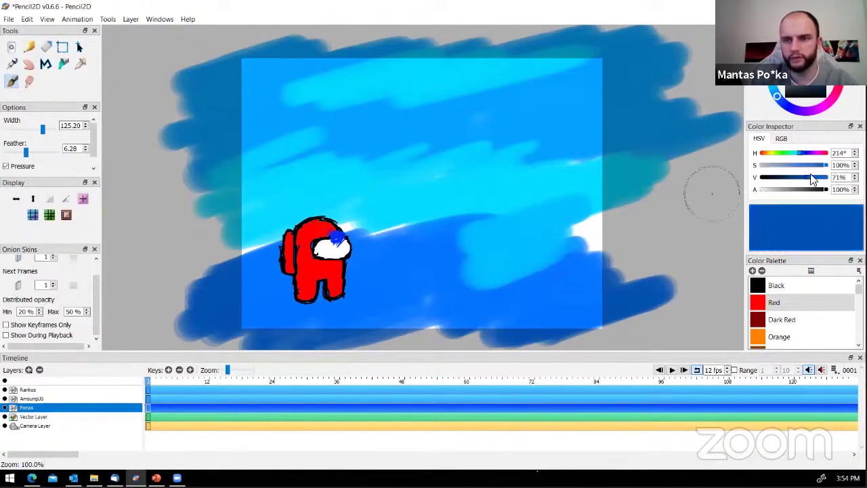
mouse_move(359, 230)
left_mouse_down()
mouse_move(548, 206)
mouse_move(625, 219)
mouse_move(654, 234)
left_mouse_up()
mouse_move(413, 112)
left_mouse_down()
mouse_move(321, 95)
mouse_move(207, 101)
left_mouse_up()
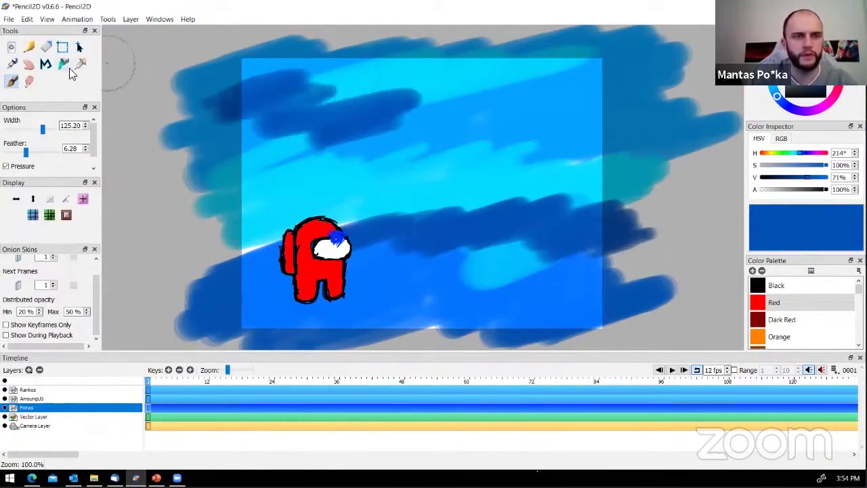
Blend the background's blue strokes using the Smudge tool at a width of 200
left_click(28, 81)
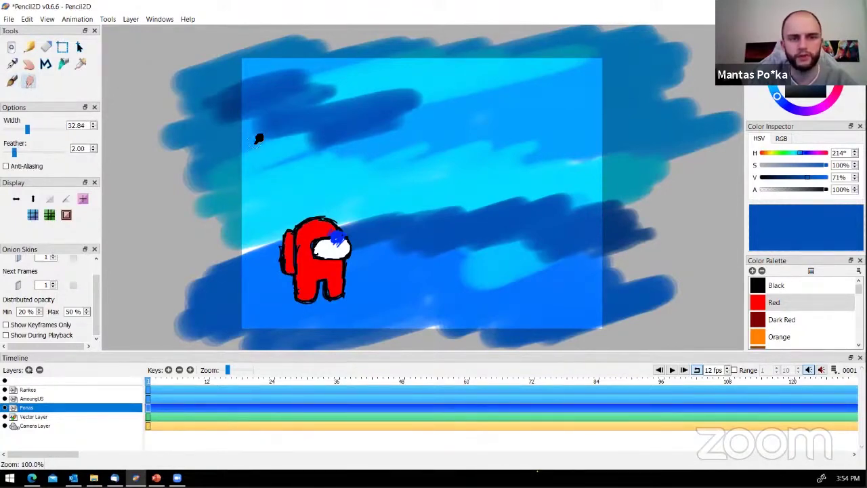
mouse_move(28, 129)
left_mouse_down()
mouse_move(138, 131)
mouse_move(58, 132)
left_mouse_up()
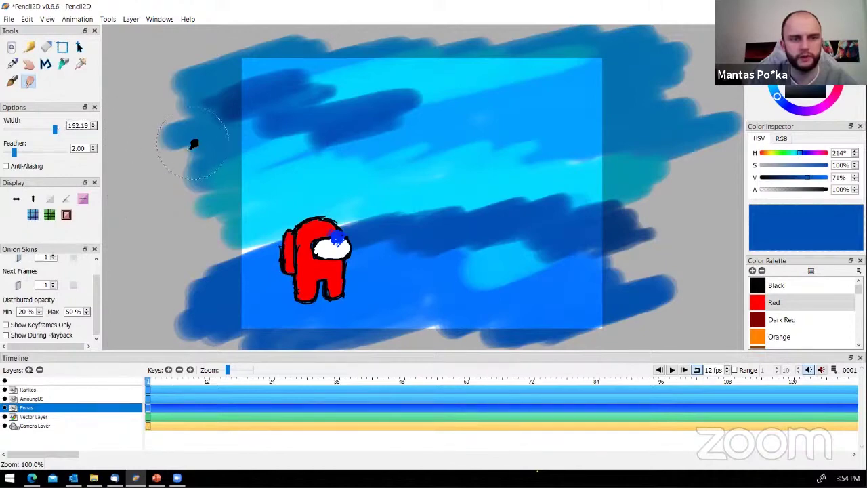
left_click(62, 132)
mouse_move(326, 43)
left_mouse_down()
mouse_move(295, 56)
mouse_move(440, 70)
left_mouse_up()
mouse_move(393, 96)
left_mouse_down()
mouse_move(343, 122)
mouse_move(339, 140)
mouse_move(298, 170)
mouse_move(376, 158)
mouse_move(448, 162)
mouse_move(410, 210)
mouse_move(467, 235)
mouse_move(439, 255)
mouse_move(258, 256)
mouse_move(184, 299)
mouse_move(220, 266)
mouse_move(283, 302)
mouse_move(367, 310)
mouse_move(572, 288)
mouse_move(703, 260)
mouse_move(521, 258)
mouse_move(476, 197)
mouse_move(467, 271)
left_mouse_up()
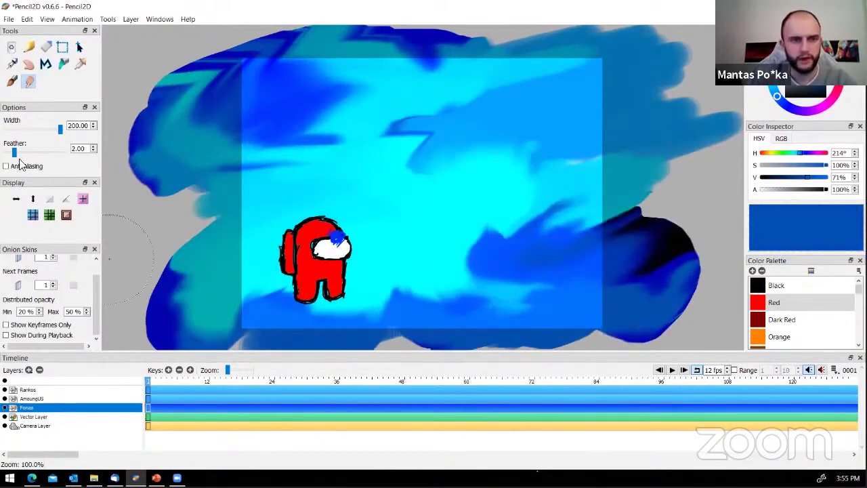
Raise the smudge feather to 78.68 and smear the background colours into long flowing streaks around the character
left_click_drag(14, 150, 60, 157)
left_click(63, 154)
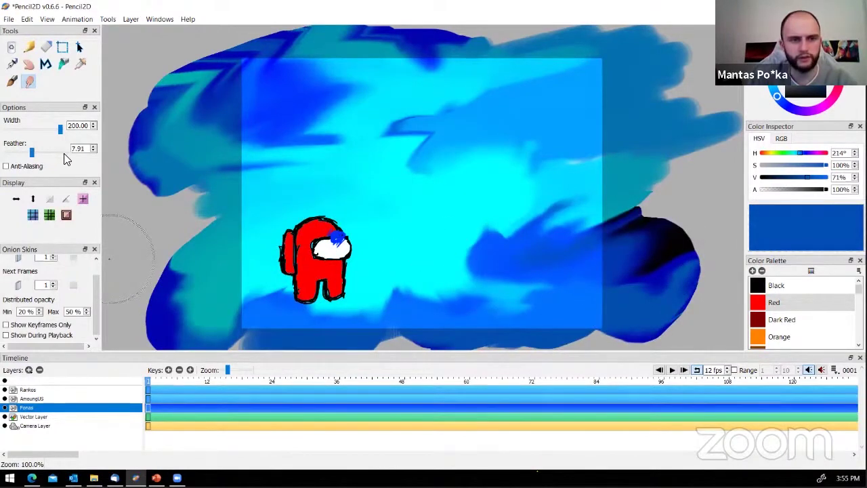
mouse_move(521, 144)
left_mouse_down()
mouse_move(464, 131)
mouse_move(255, 129)
mouse_move(317, 101)
left_mouse_up()
mouse_move(324, 171)
left_mouse_down()
mouse_move(310, 194)
mouse_move(404, 107)
mouse_move(385, 176)
mouse_move(514, 91)
mouse_move(474, 133)
mouse_move(472, 188)
mouse_move(608, 130)
mouse_move(475, 224)
mouse_move(563, 248)
mouse_move(503, 186)
mouse_move(515, 206)
mouse_move(420, 251)
mouse_move(356, 218)
mouse_move(545, 232)
mouse_move(327, 210)
mouse_move(444, 278)
mouse_move(431, 315)
mouse_move(349, 244)
mouse_move(332, 298)
mouse_move(268, 264)
mouse_move(421, 251)
left_mouse_up()
mouse_move(646, 211)
left_mouse_down()
mouse_move(587, 211)
mouse_move(505, 244)
mouse_move(500, 221)
mouse_move(451, 231)
mouse_move(491, 234)
mouse_move(457, 238)
mouse_move(514, 271)
mouse_move(399, 265)
mouse_move(439, 296)
mouse_move(436, 217)
mouse_move(490, 187)
mouse_move(424, 294)
mouse_move(434, 226)
mouse_move(457, 280)
mouse_move(394, 217)
mouse_move(504, 248)
mouse_move(545, 277)
left_mouse_up()
left_click_drag(596, 81, 365, 230)
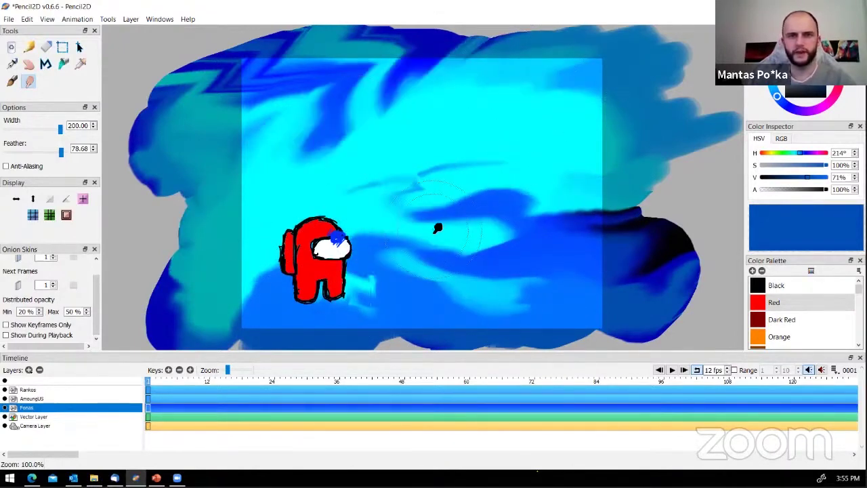
mouse_move(659, 83)
left_mouse_down()
mouse_move(329, 187)
mouse_move(340, 209)
mouse_move(527, 281)
mouse_move(434, 108)
mouse_move(406, 133)
mouse_move(490, 174)
mouse_move(522, 284)
mouse_move(163, 212)
mouse_move(443, 145)
left_mouse_up()
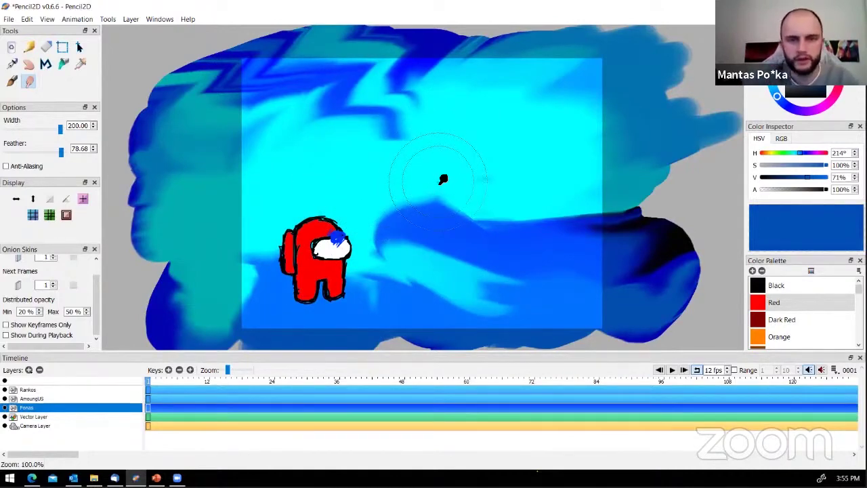
mouse_move(348, 142)
left_mouse_down()
mouse_move(304, 170)
mouse_move(385, 116)
mouse_move(344, 156)
mouse_move(294, 267)
left_mouse_up()
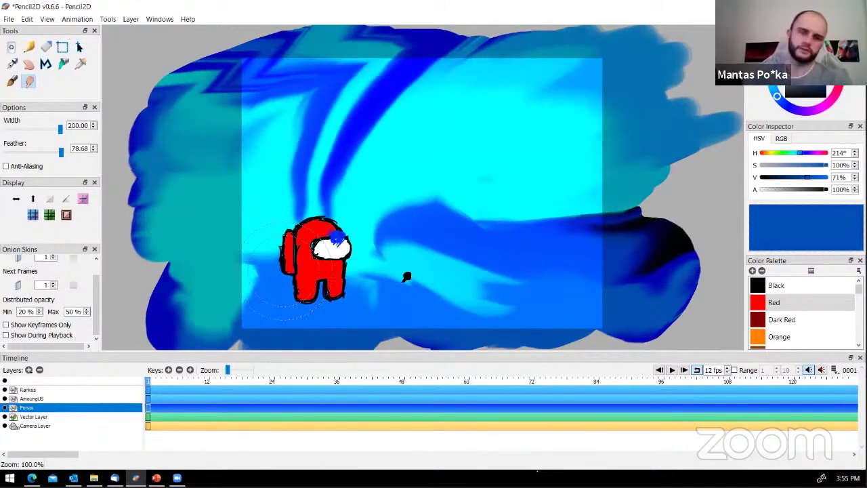
mouse_move(407, 276)
left_mouse_down()
mouse_move(302, 230)
mouse_move(380, 83)
mouse_move(328, 135)
left_mouse_up()
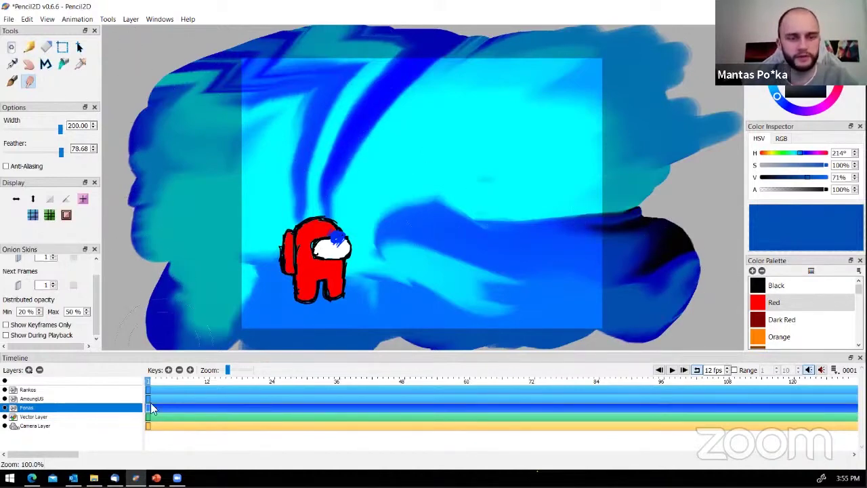
Select the red character on the AmoungUS layer and copy it
left_click(34, 398)
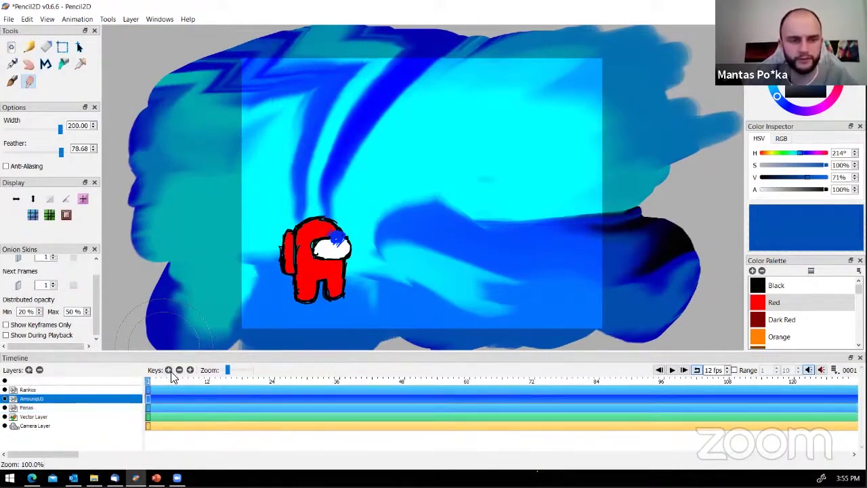
left_click(63, 47)
left_click_drag(259, 183, 367, 319)
scroll(319, 283, "up", 5)
left_click(26, 19)
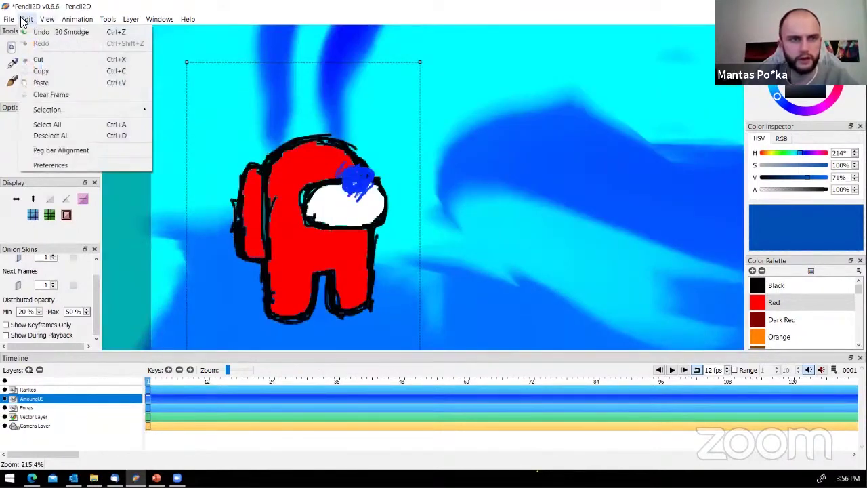
left_click(50, 72)
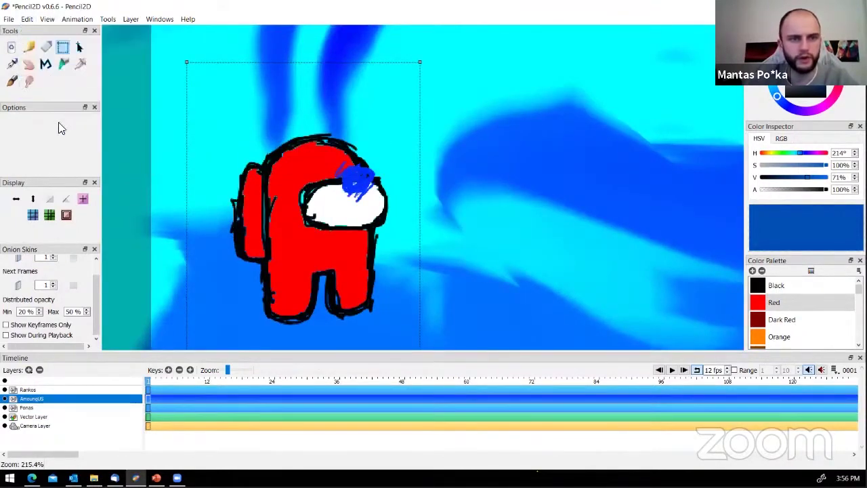
Add frame 2 to the AmoungUS layer, paste the character and shift it slightly right and up
left_click(168, 369)
key("ctrl+v")
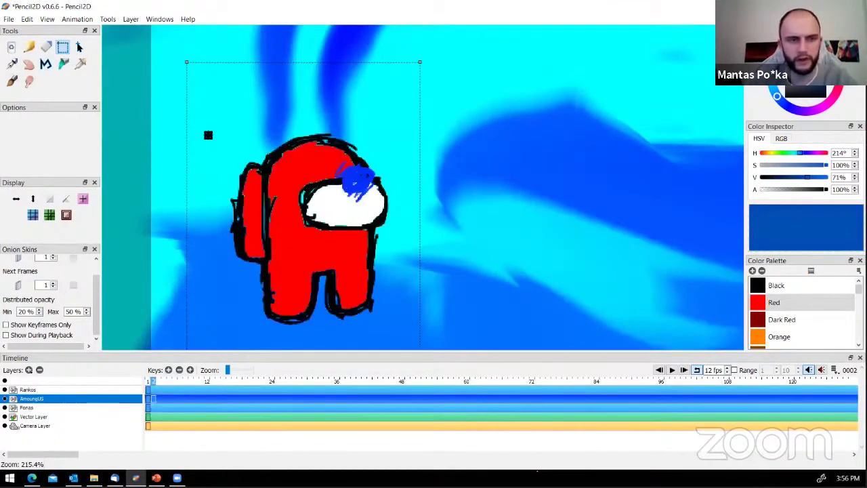
left_click(79, 47)
left_click_drag(290, 268, 302, 261)
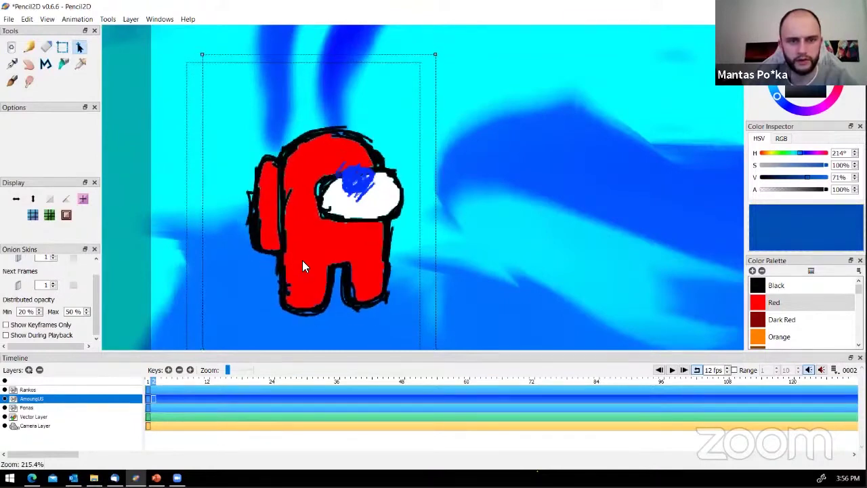
Add frames 3 to 7 with a pasted character in each, moving it progressively to the right
left_click(169, 370)
key("ctrl+v")
mouse_move(333, 234)
left_mouse_down()
mouse_move(411, 231)
mouse_move(442, 240)
mouse_move(475, 230)
mouse_move(509, 240)
left_mouse_up()
left_click(169, 369)
key("ctrl+v")
left_click(169, 370)
key("ctrl+v")
left_click(169, 370)
key("ctrl+v")
left_click(169, 370)
key("ctrl+v")
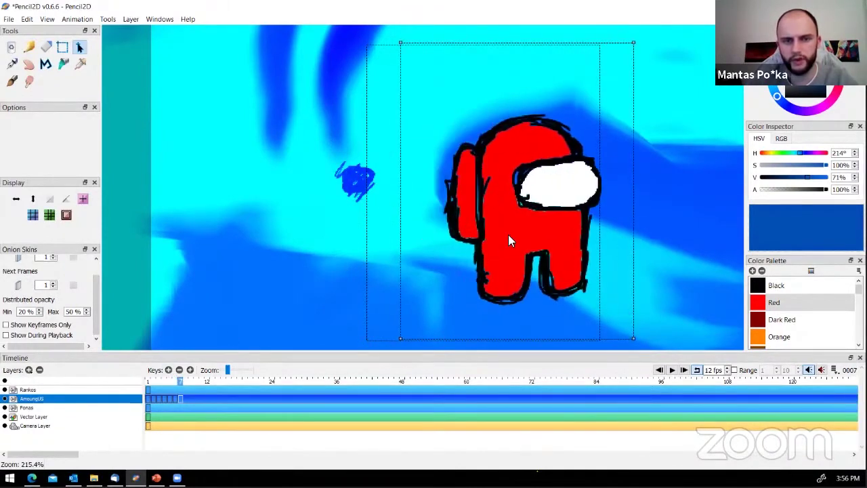
Add frame 8 with the pasted character shifted further right, and add an empty frame 9
left_click(168, 370)
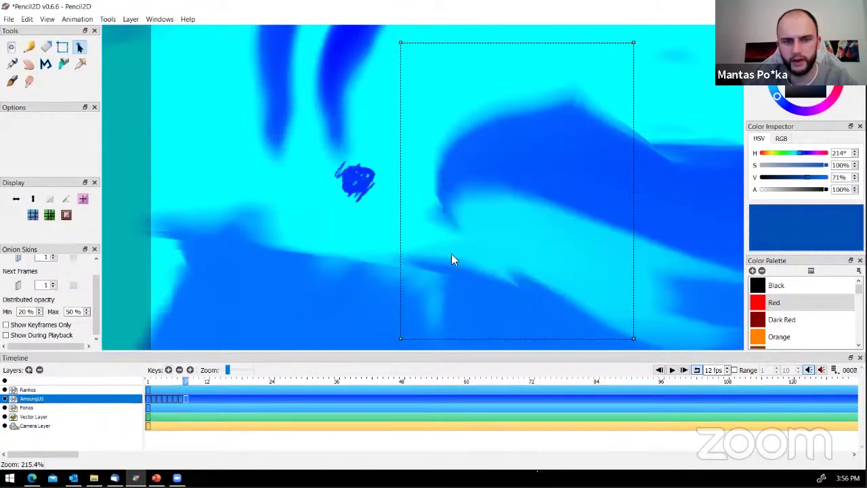
key("ctrl+v")
left_click_drag(513, 231, 550, 231)
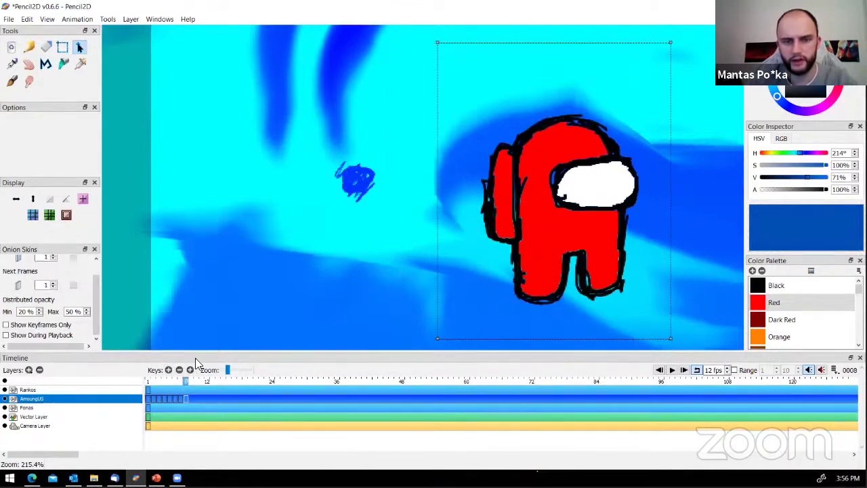
left_click(168, 370)
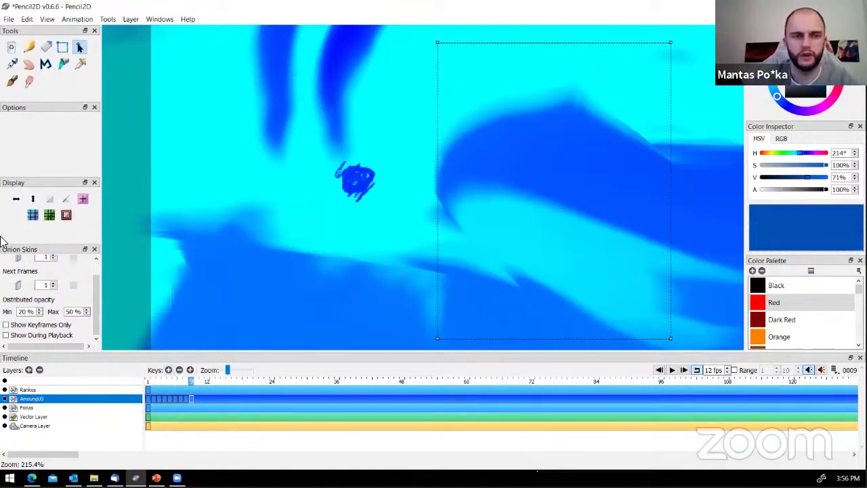
Enable onion skins for the previous frames and set their number to 4
left_click(18, 258)
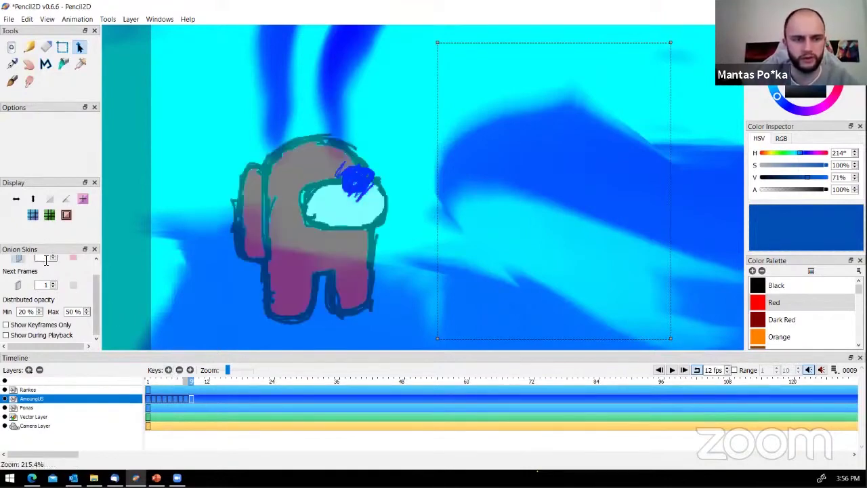
scroll(53, 256, "up", 3)
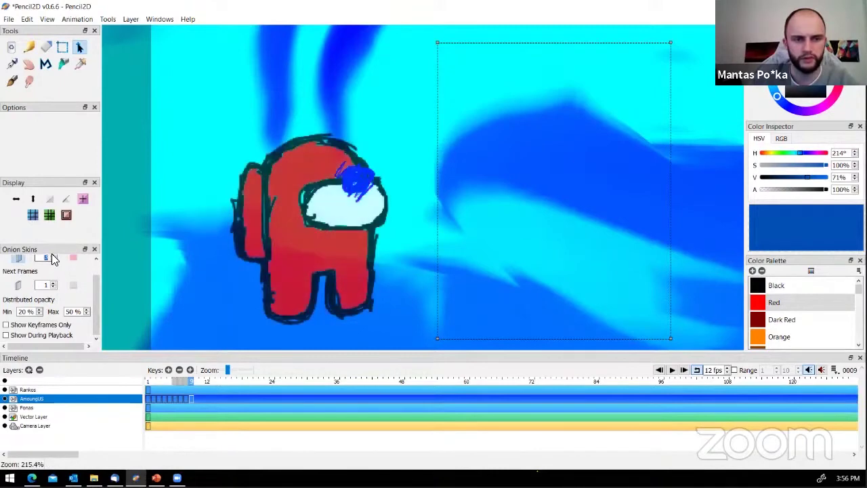
scroll(51, 258, "down", 3)
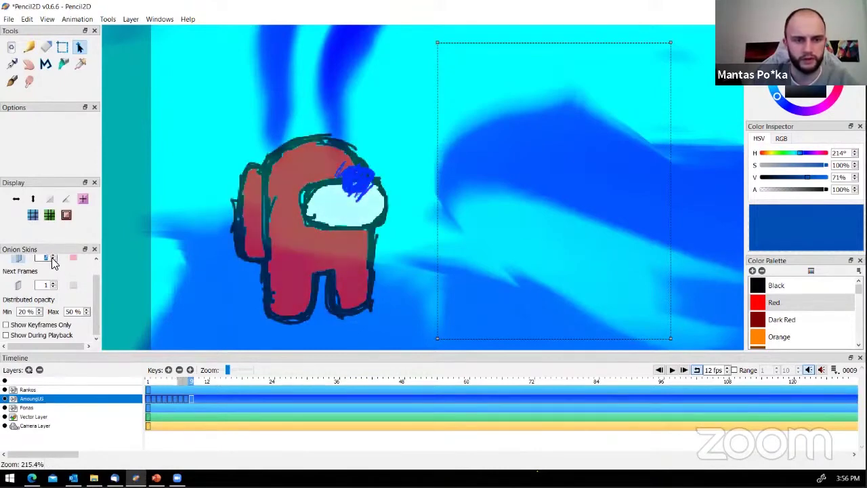
scroll(53, 259, "up", 3)
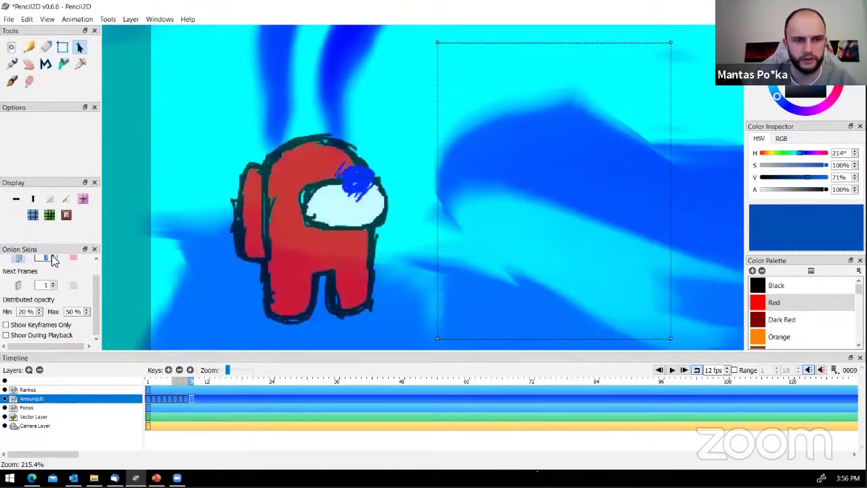
Switch to frame 6 with the pending transformation applied, and play the animation from frame 1
left_click(175, 379)
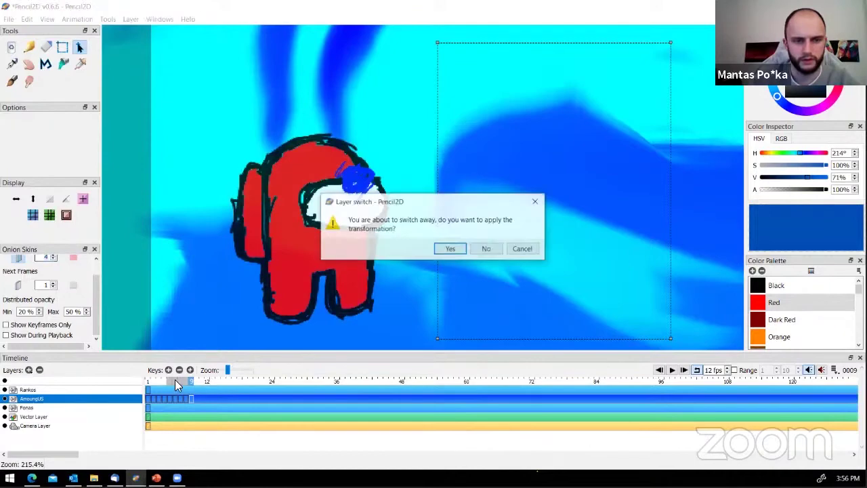
left_click(440, 249)
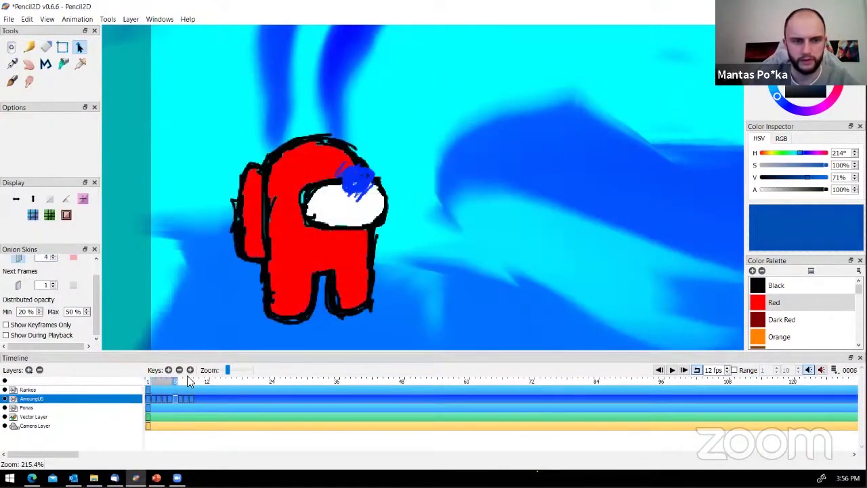
left_click(149, 381)
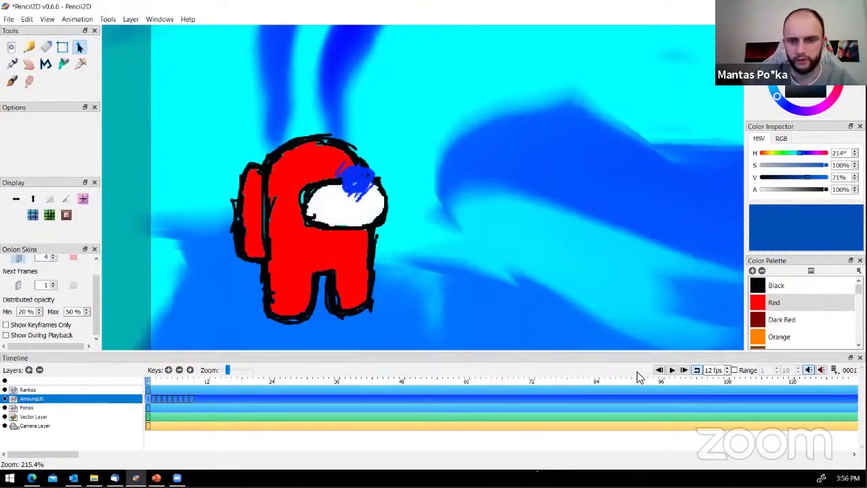
left_click(672, 370)
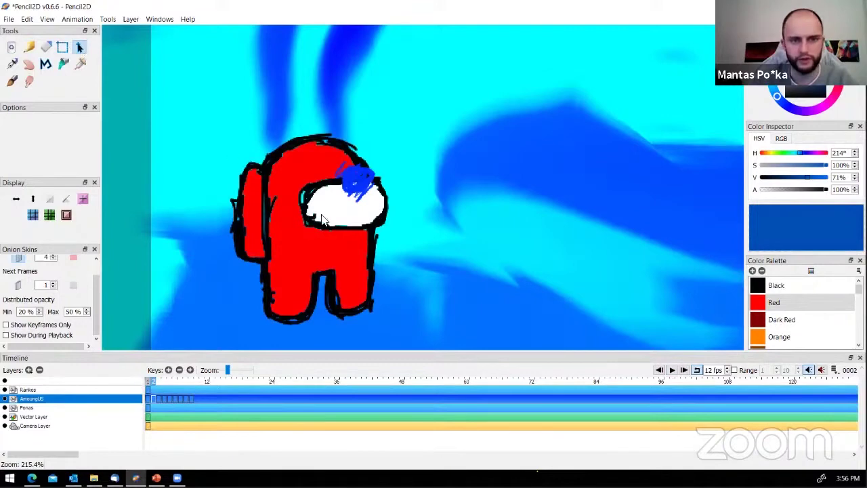
Select the character on frame 2, move it slightly right and up from its frame 1 position, and apply the transformation
left_click_drag(202, 105, 406, 334)
left_click(79, 47)
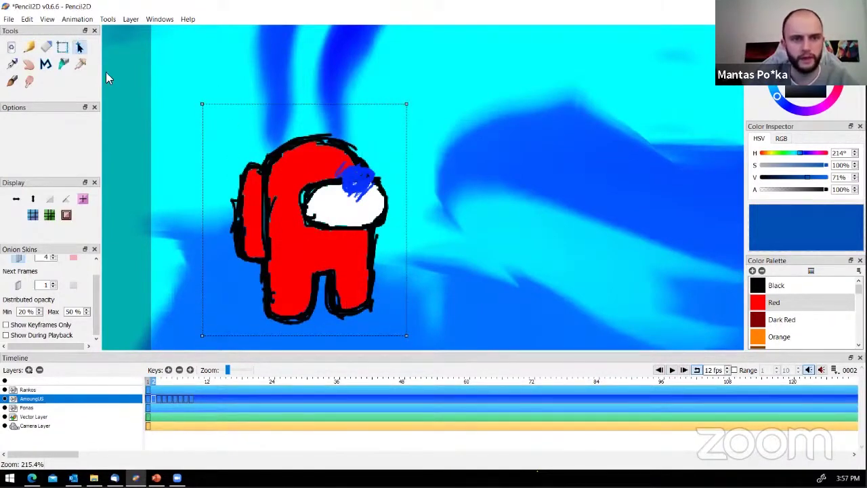
mouse_move(352, 250)
left_mouse_down()
mouse_move(371, 237)
mouse_move(355, 236)
left_mouse_up()
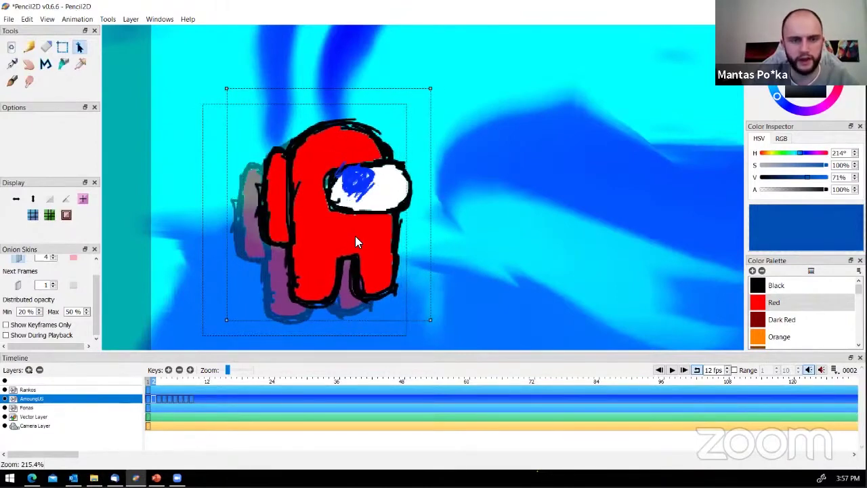
left_click(158, 383)
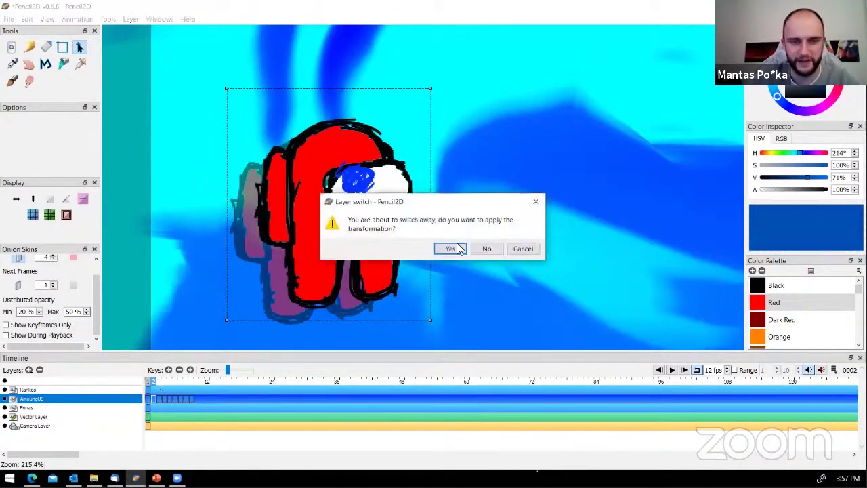
left_click(452, 249)
left_click(152, 383)
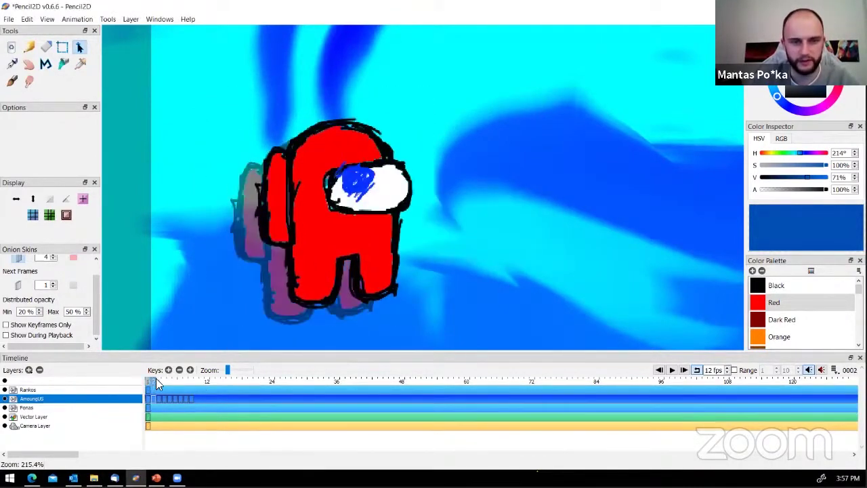
Select the character on frame 3, move it right and slightly up from its frame 2 position, and apply the transformation
left_click(157, 381)
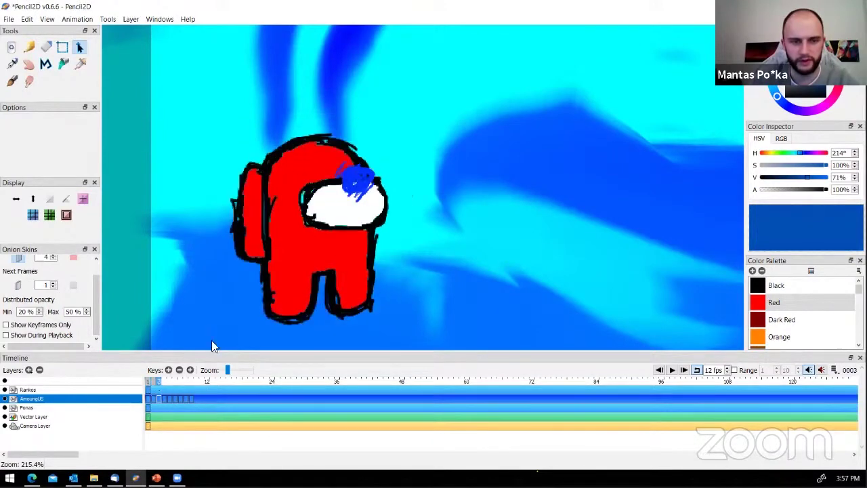
left_click(62, 46)
left_click_drag(207, 127, 422, 368)
left_click(80, 49)
left_click_drag(292, 209, 369, 183)
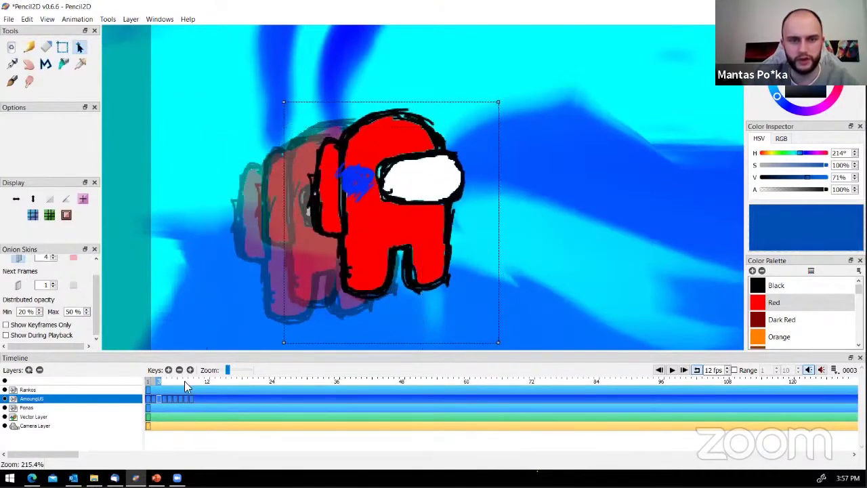
left_click(164, 380)
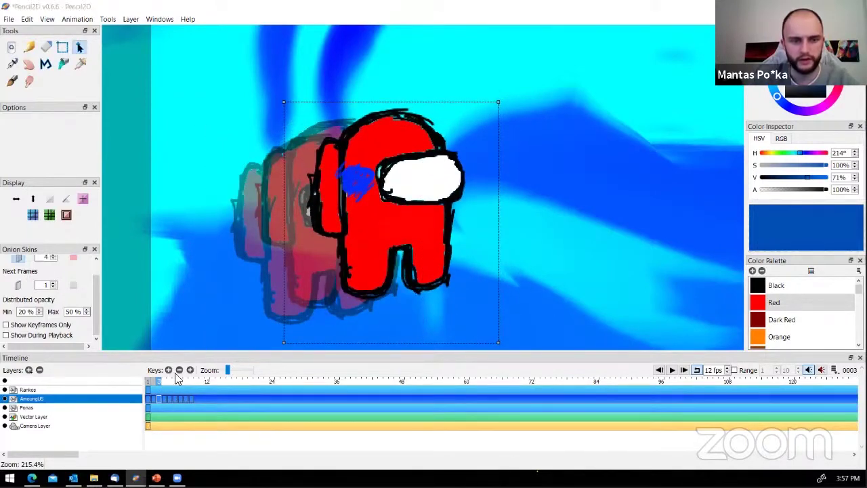
left_click(449, 248)
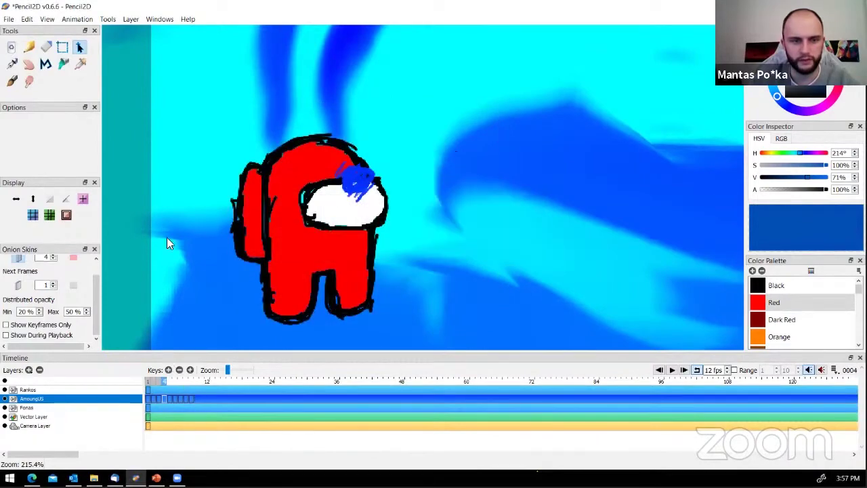
left_click(62, 46)
left_click_drag(162, 86, 415, 333)
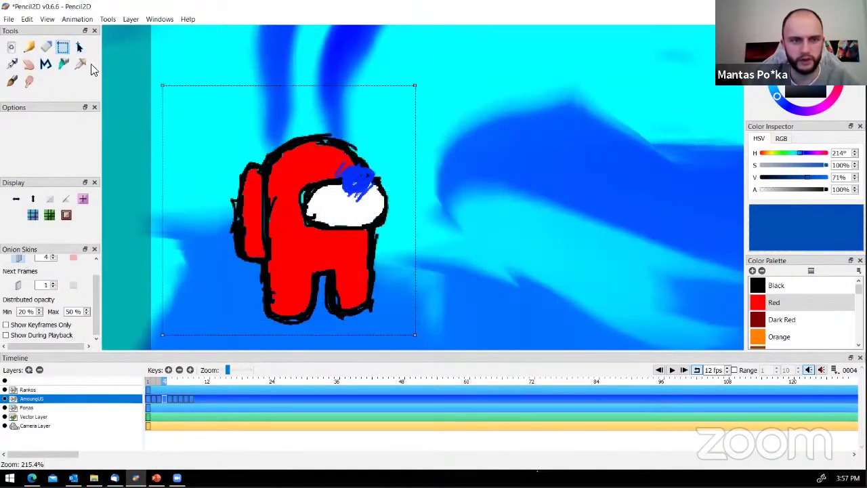
left_click(79, 47)
left_click(253, 113)
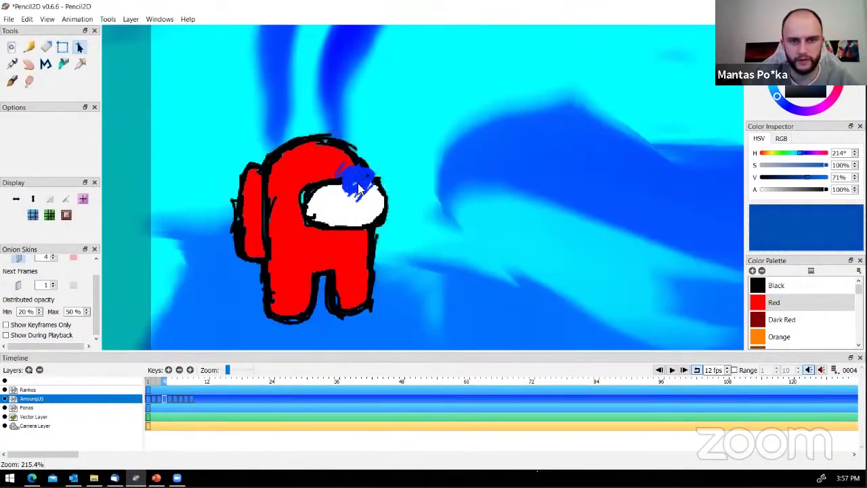
Select the character on frame 4, move it right and slightly up past the frame 3 onion skin, and apply the transformation
left_click(63, 47)
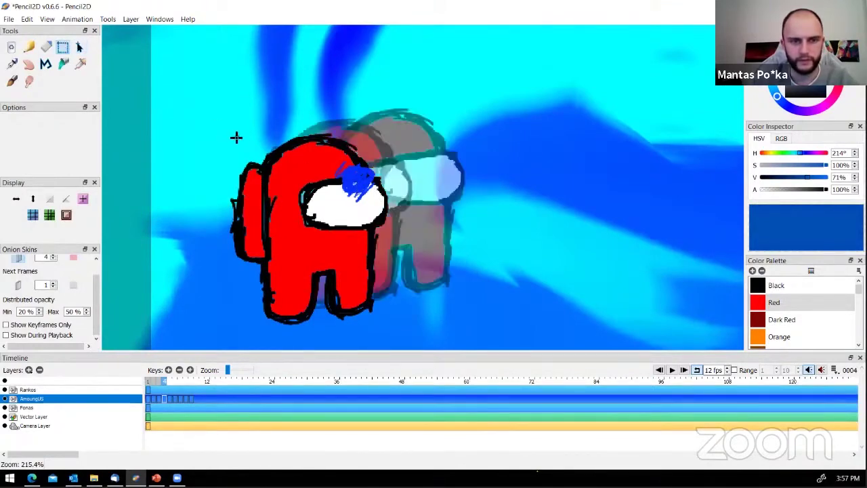
left_click_drag(203, 110, 407, 336)
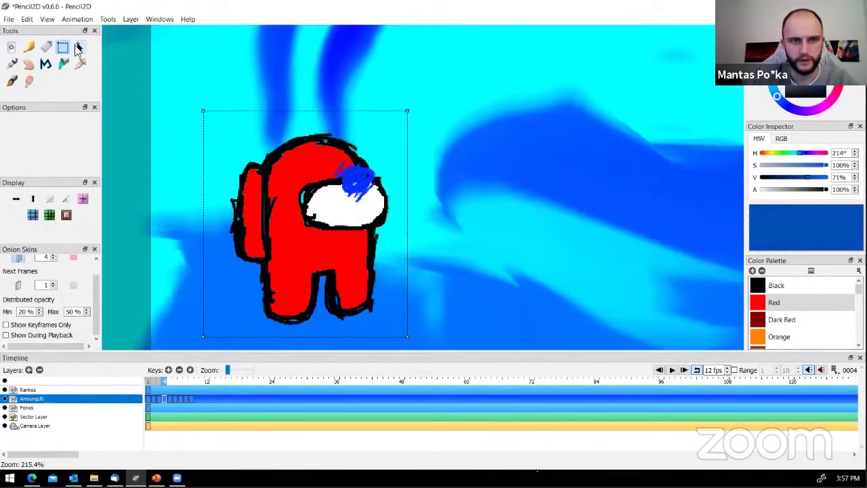
left_click(79, 47)
left_click_drag(302, 233, 446, 191)
left_click(180, 407)
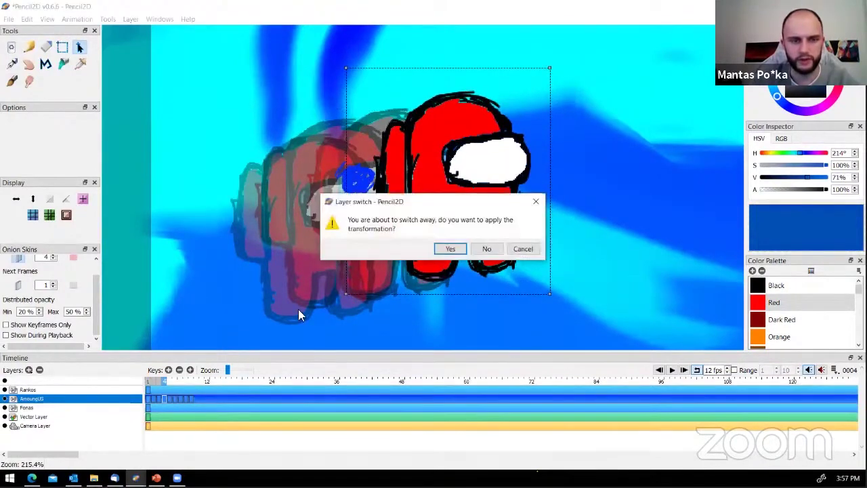
left_click(439, 249)
Select the character on frame 5, shift it right and slightly up from its frame 4 position, and apply the transformation
left_click(207, 384)
left_click(164, 398)
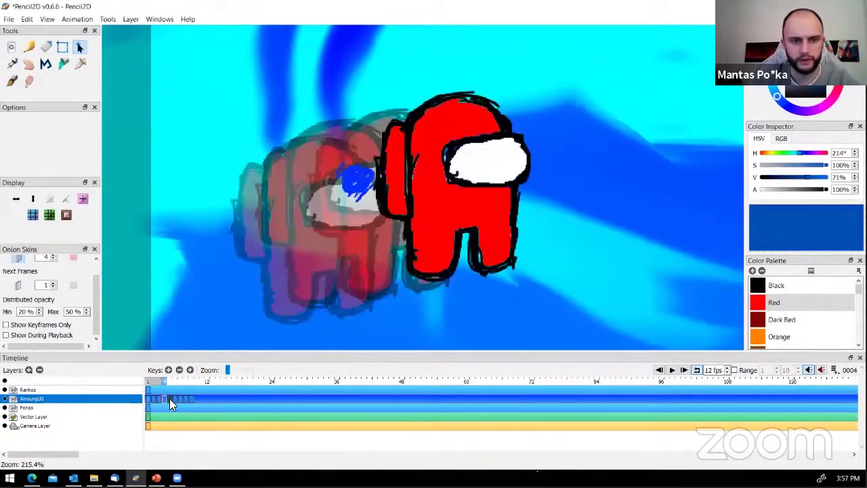
left_click(169, 383)
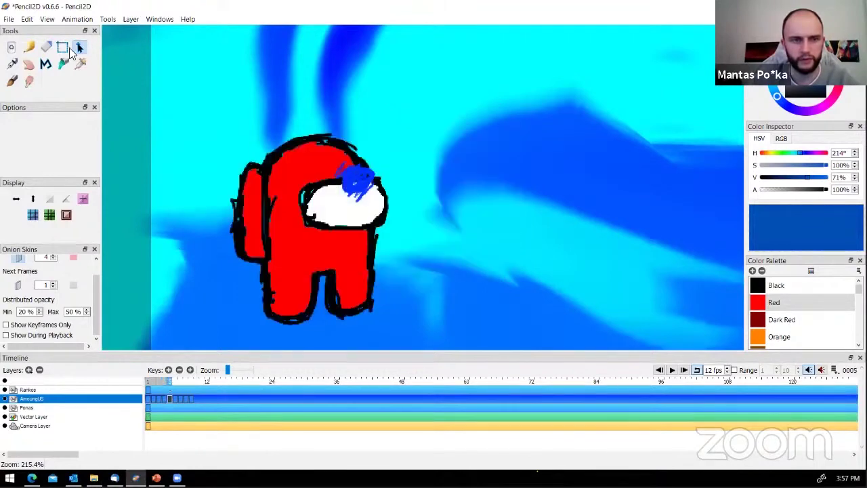
left_click_drag(195, 112, 404, 336)
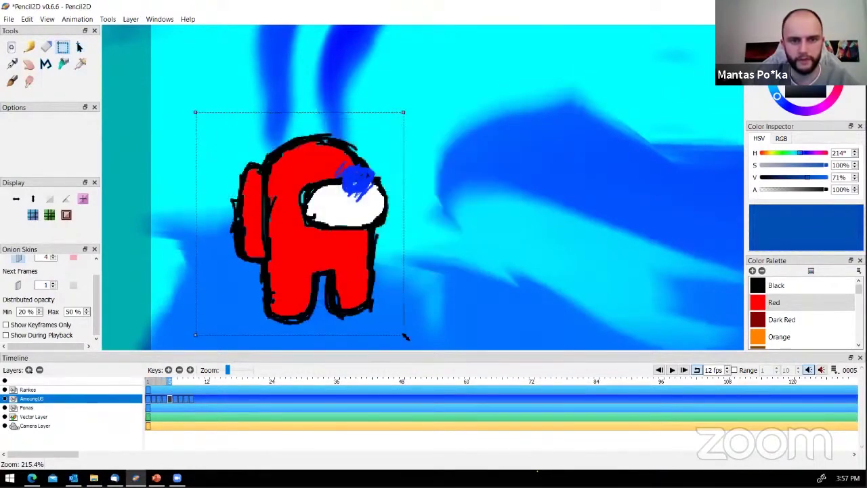
left_click(78, 47)
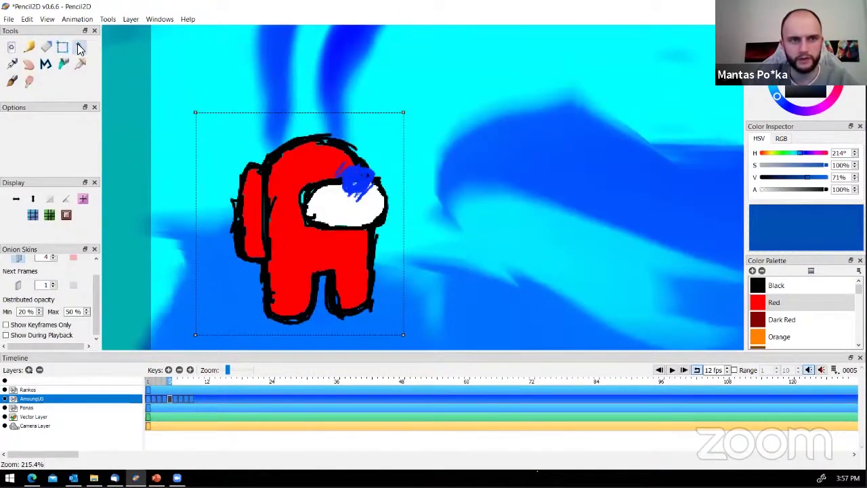
left_click_drag(256, 237, 476, 157)
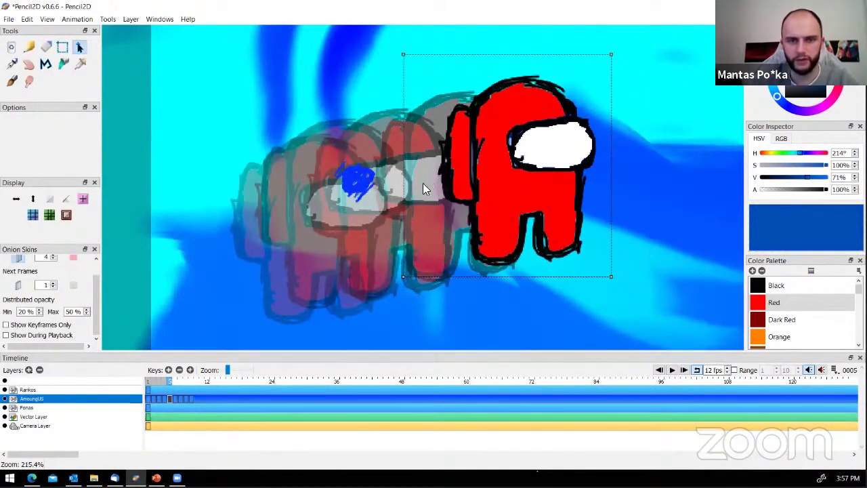
left_click(174, 378)
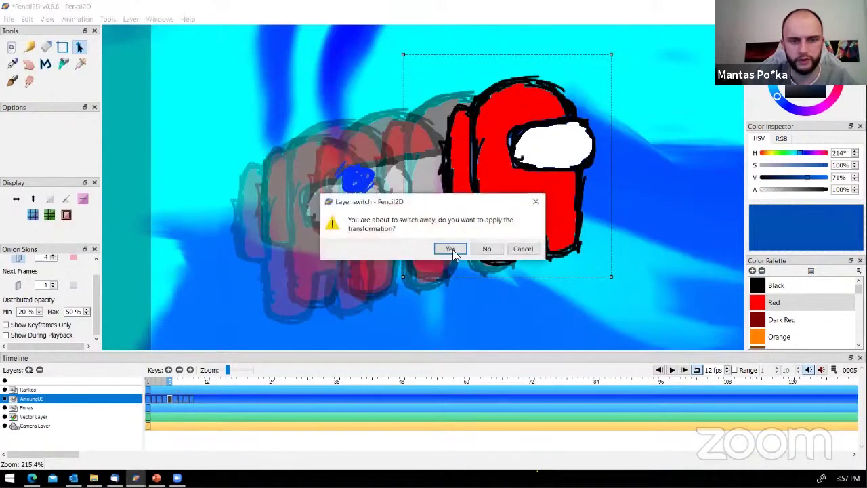
left_click(449, 249)
Select the character on frame 6, place it right of and slightly above the frame 5 onion skin, and go to frame 7
left_click(61, 49)
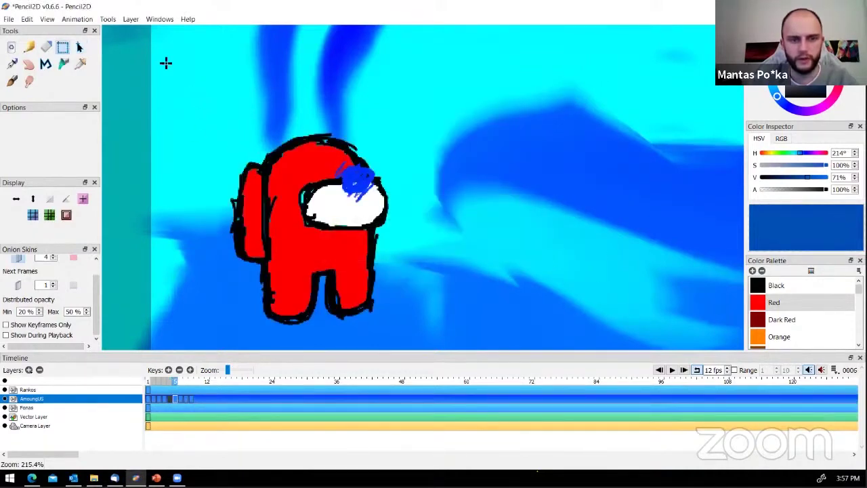
left_click_drag(136, 47, 403, 340)
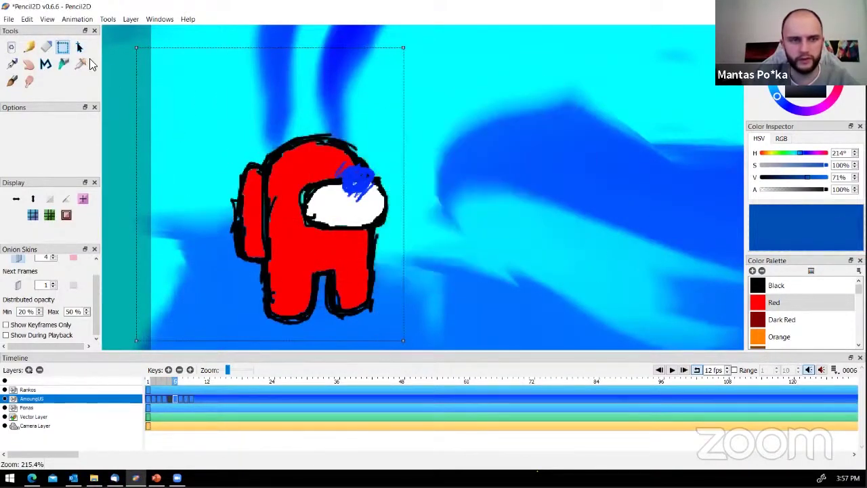
left_click(79, 46)
left_click_drag(237, 190, 550, 162)
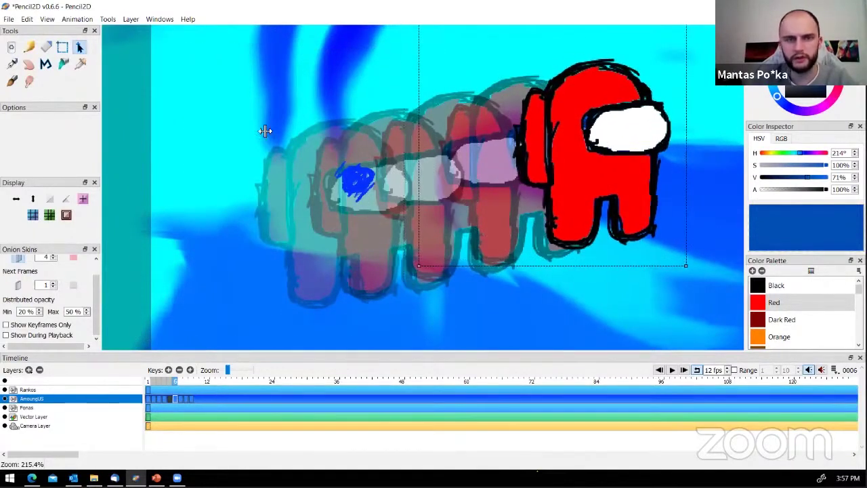
left_click(63, 47)
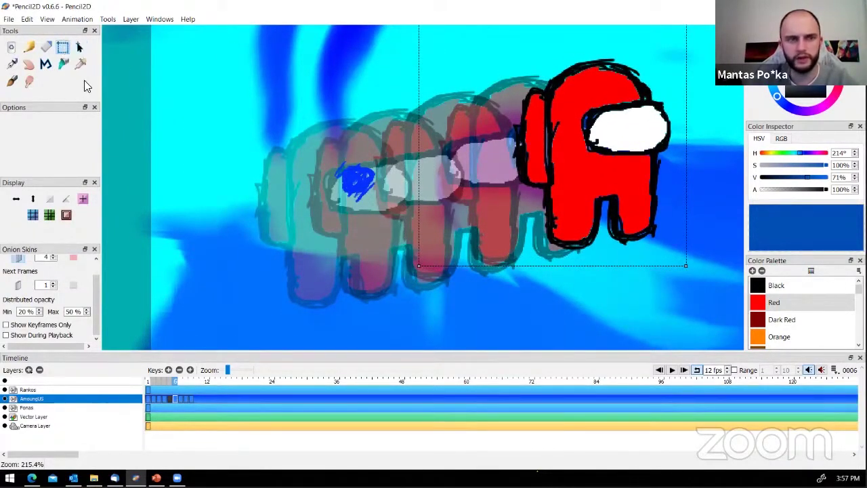
left_click(79, 47)
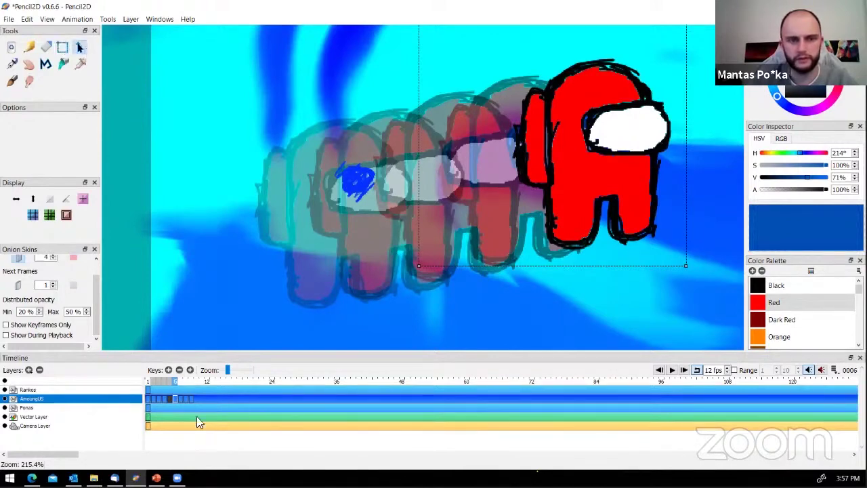
left_click(180, 381)
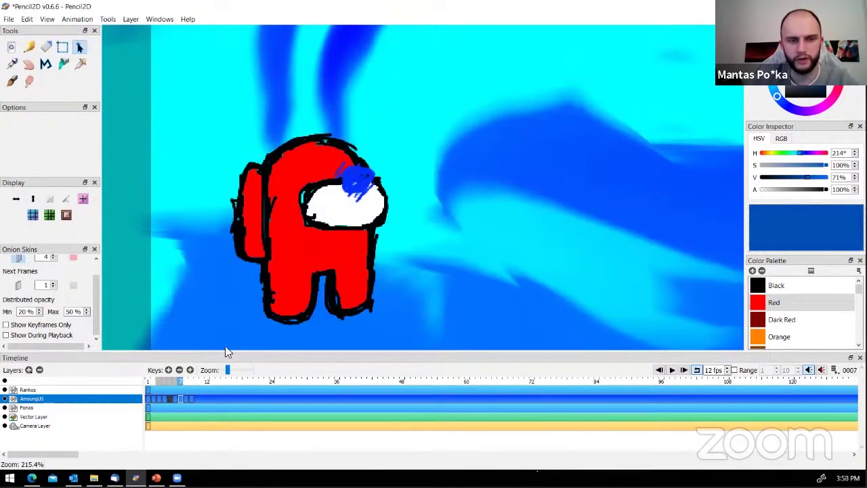
Select the character on frame 7, move it right and slightly up from its frame 6 position, and apply the transformation
left_click(173, 382)
left_click(180, 384)
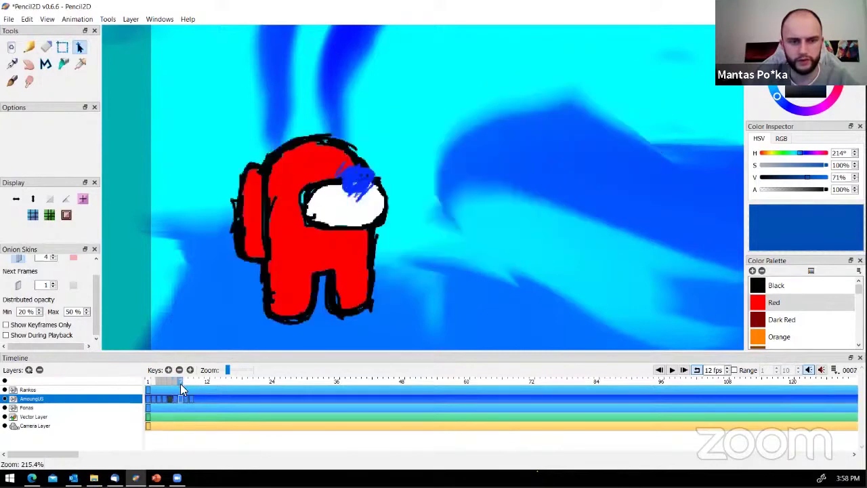
left_click(61, 47)
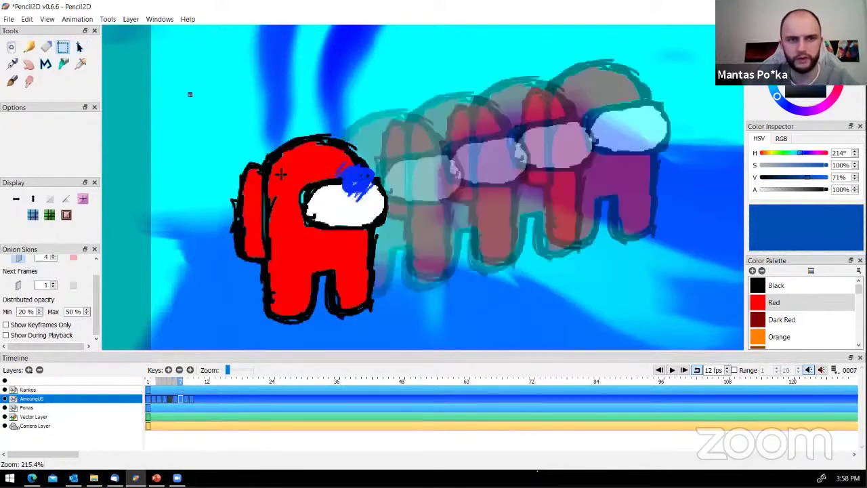
left_click_drag(189, 93, 407, 348)
left_click(80, 48)
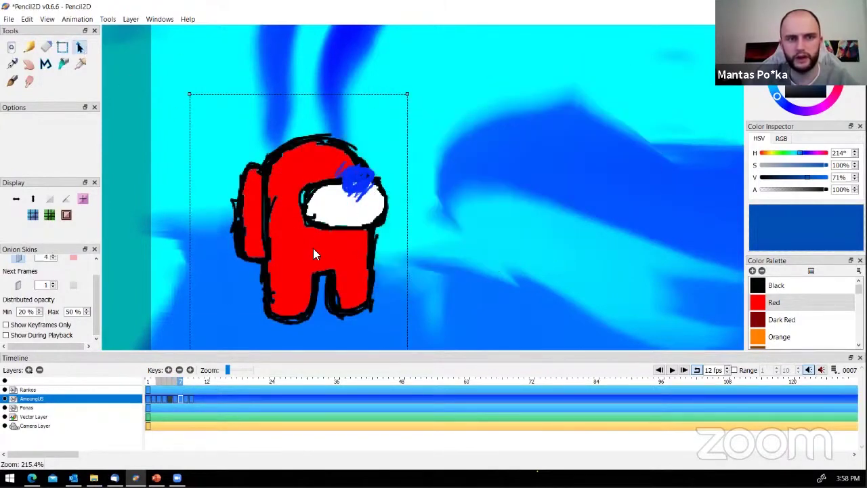
left_click_drag(313, 248, 664, 168)
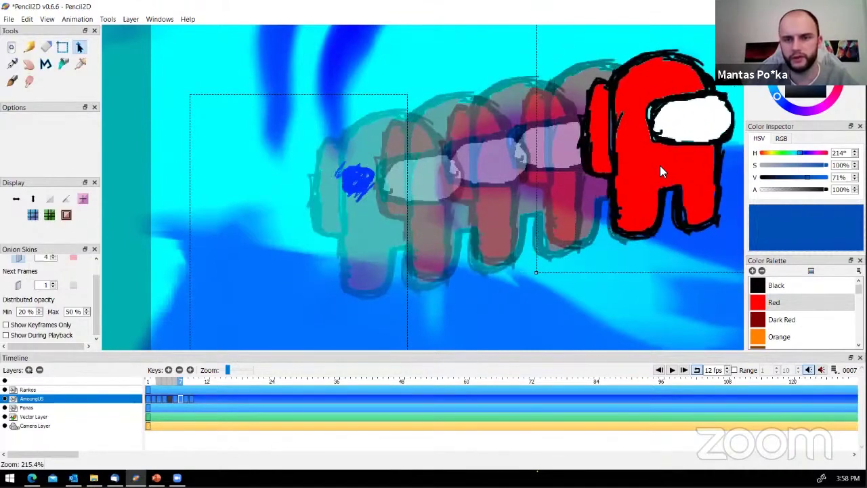
left_click(184, 379)
left_click(448, 247)
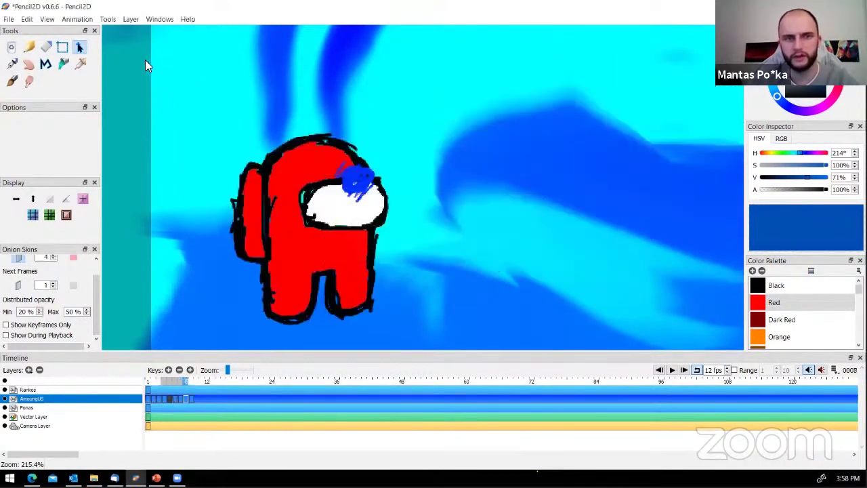
Select the character on frame 8, move it partly past the canvas view's right edge, slightly above frame 7's position, and apply the transformation
left_click_drag(232, 136, 453, 345)
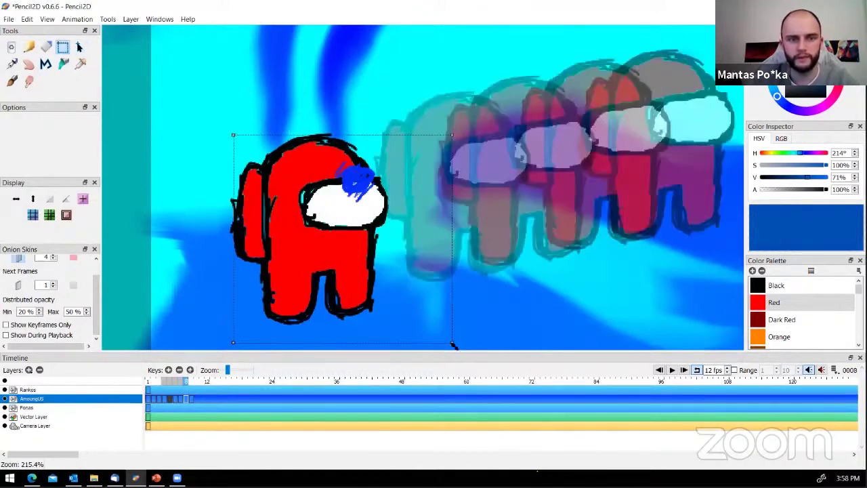
left_click_drag(180, 104, 403, 330)
left_click_drag(435, 357, 190, 107)
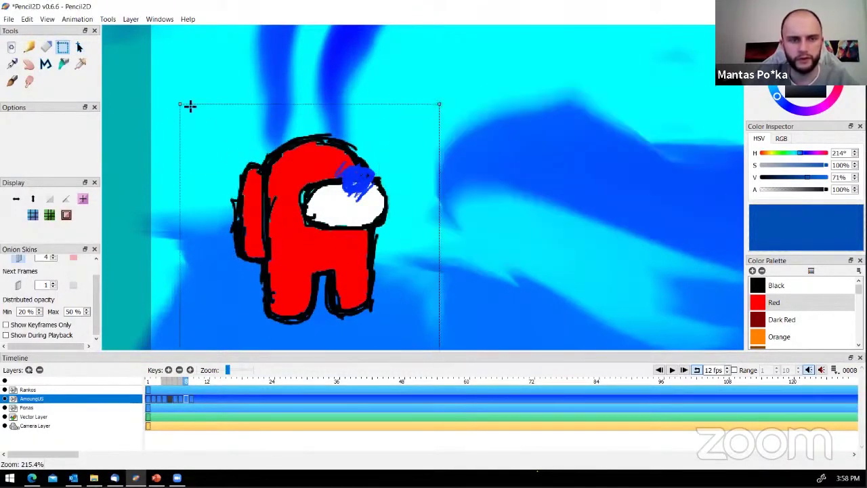
left_click(79, 47)
left_click_drag(292, 200, 681, 101)
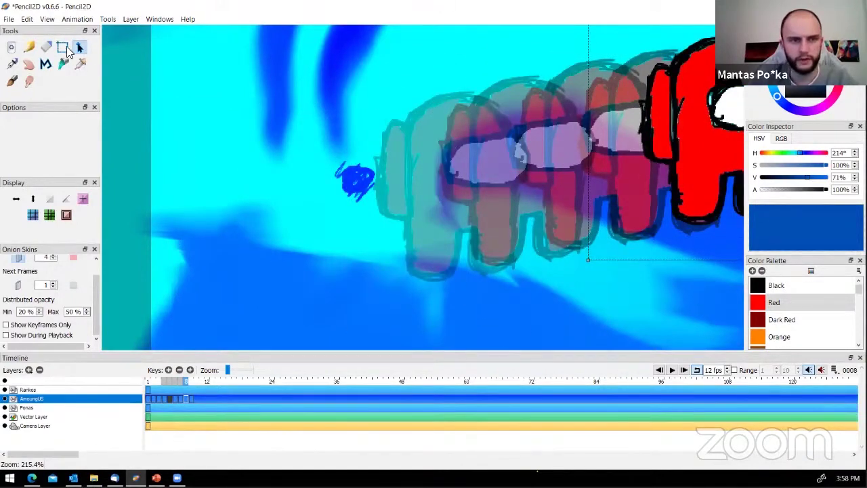
left_click(190, 380)
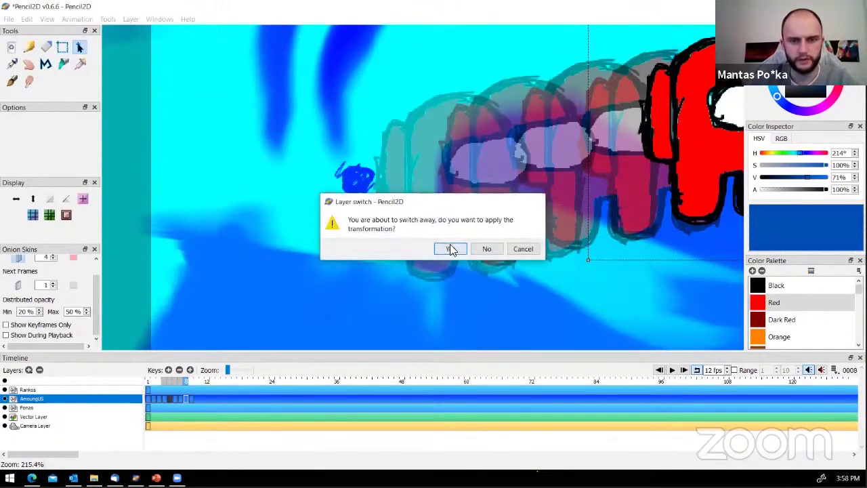
left_click(450, 245)
Paste the character at frame 9 on the Rankos layer, select it, and move it far right and up
left_click(62, 46)
left_click_drag(216, 112, 407, 308)
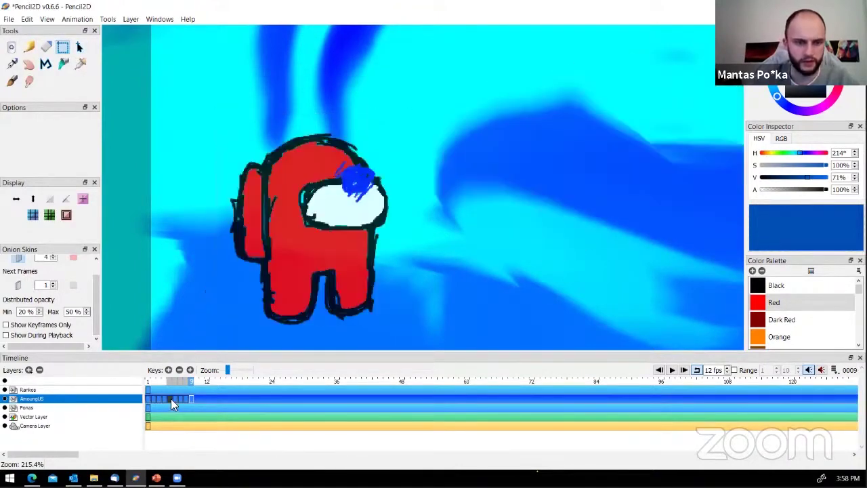
left_click(161, 385)
left_click(194, 380)
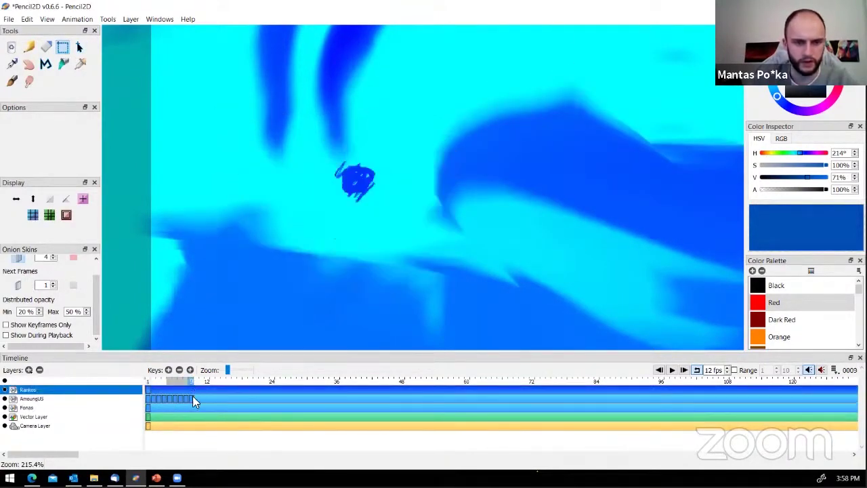
key("ctrl+v")
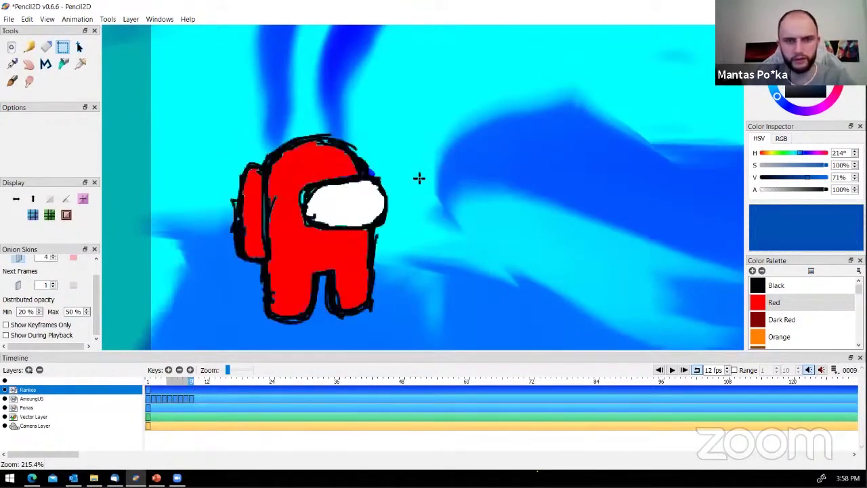
scroll(419, 178, "down", 2)
left_click_drag(250, 120, 435, 297)
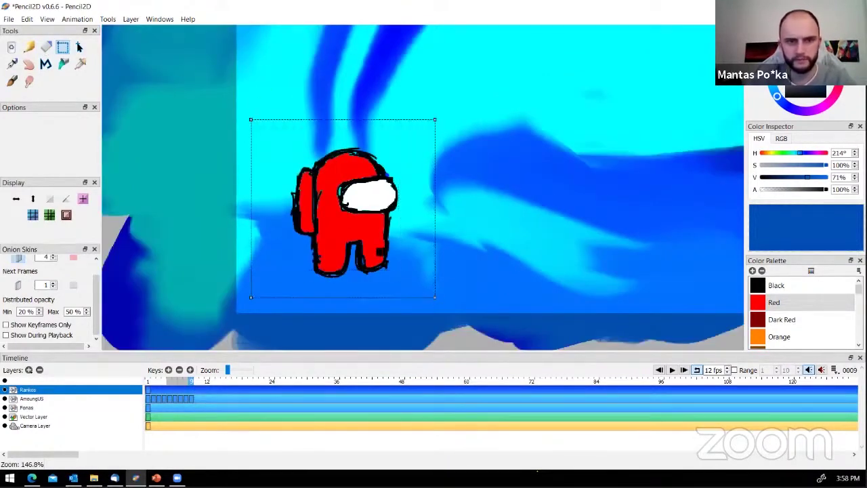
left_click_drag(341, 215, 649, 139)
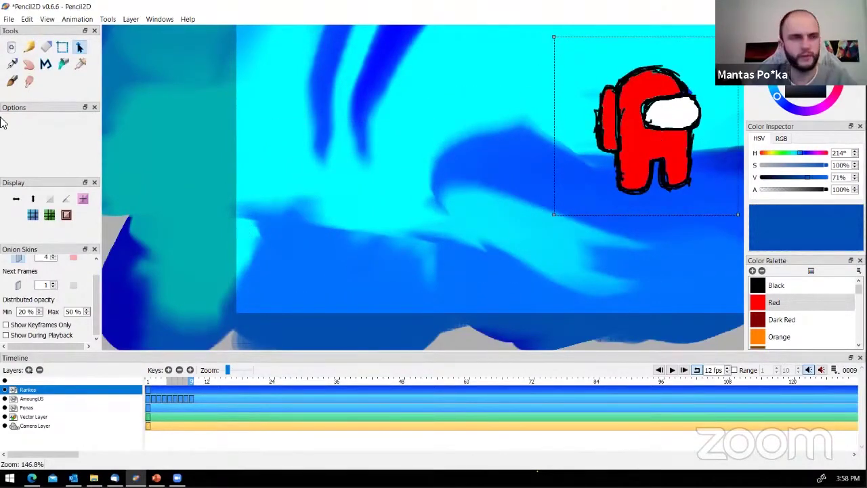
Deselect the pasted character, return to frame 1, and compare the Rankos and AmoungUS layers to find which one holds it
left_click(148, 382)
left_click(450, 249)
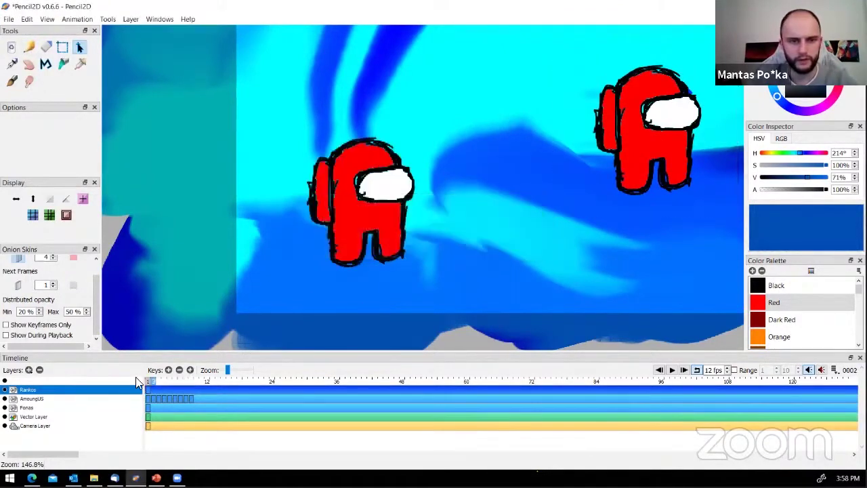
mouse_move(149, 378)
left_mouse_down()
mouse_move(188, 385)
mouse_move(146, 390)
left_mouse_up()
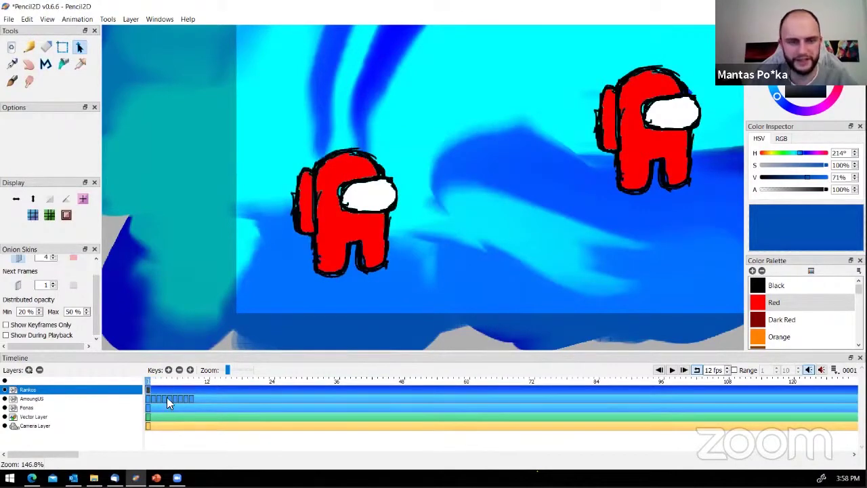
left_click(23, 398)
left_click(30, 390)
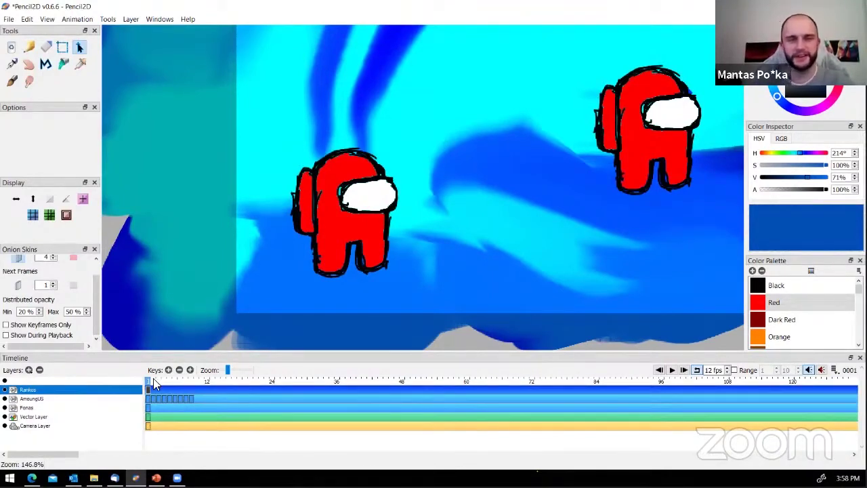
left_click(54, 399)
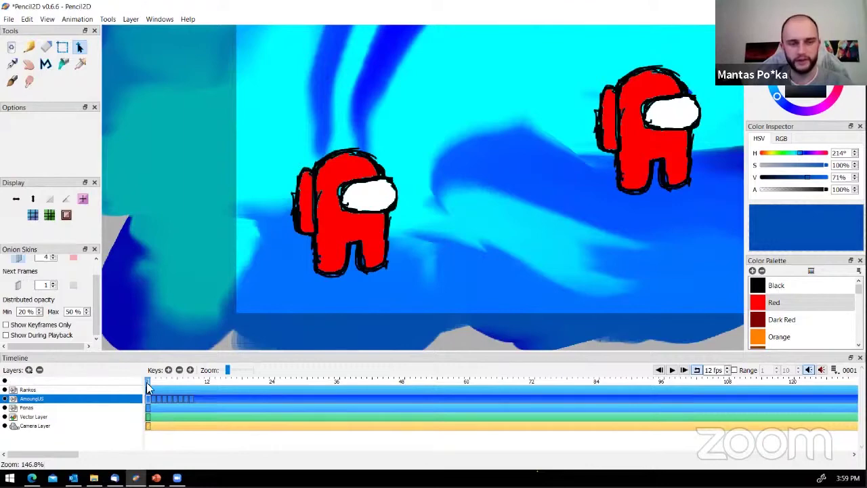
Erase the extra right-hand character from frame 1 of the Rankos layer with a 184.40-wide eraser, and preview the animation
key("Return")
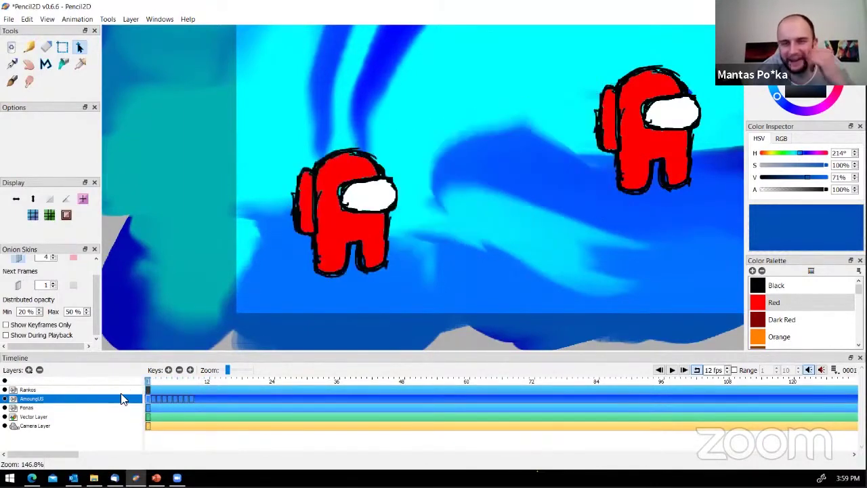
left_click(44, 47)
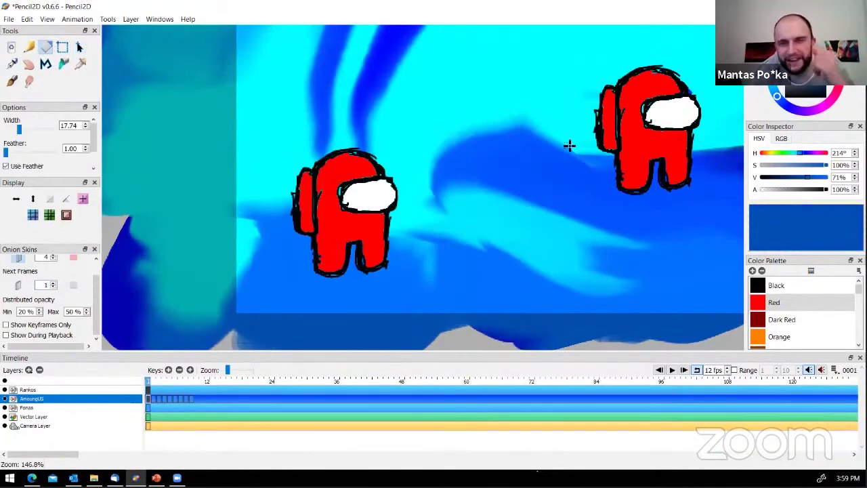
left_click_drag(19, 130, 52, 130)
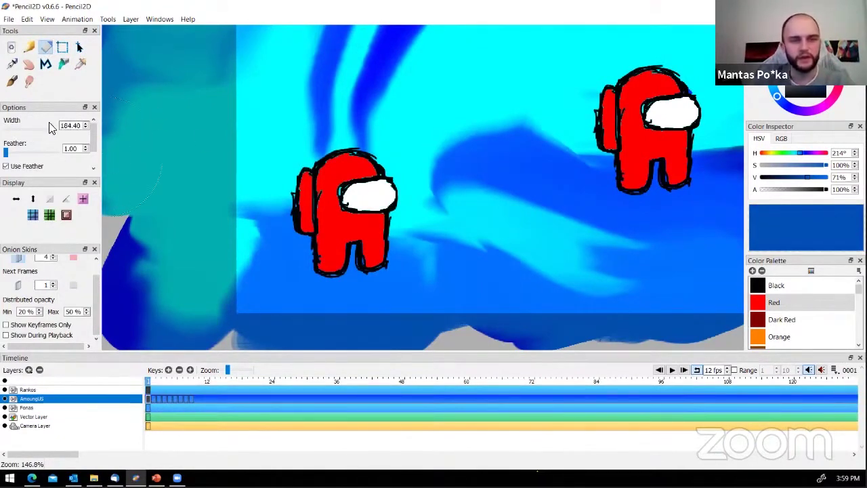
left_click(30, 390)
mouse_move(660, 186)
left_mouse_down()
mouse_move(629, 155)
mouse_move(707, 81)
left_mouse_up()
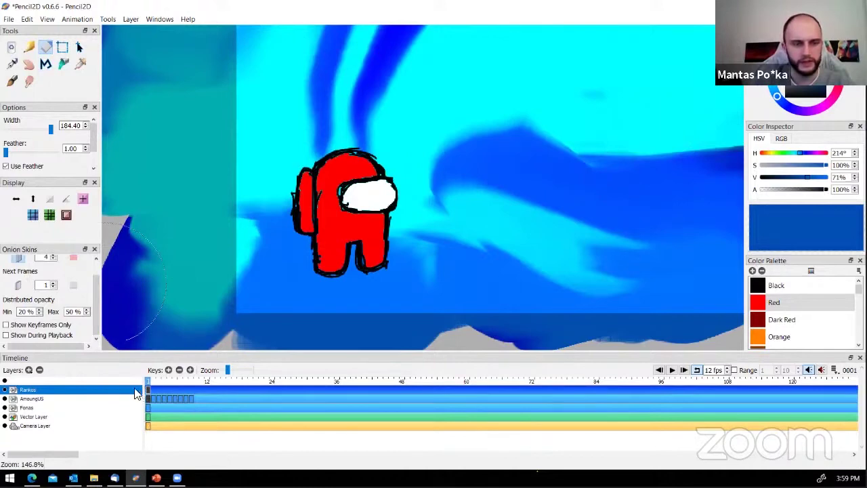
left_click(671, 371)
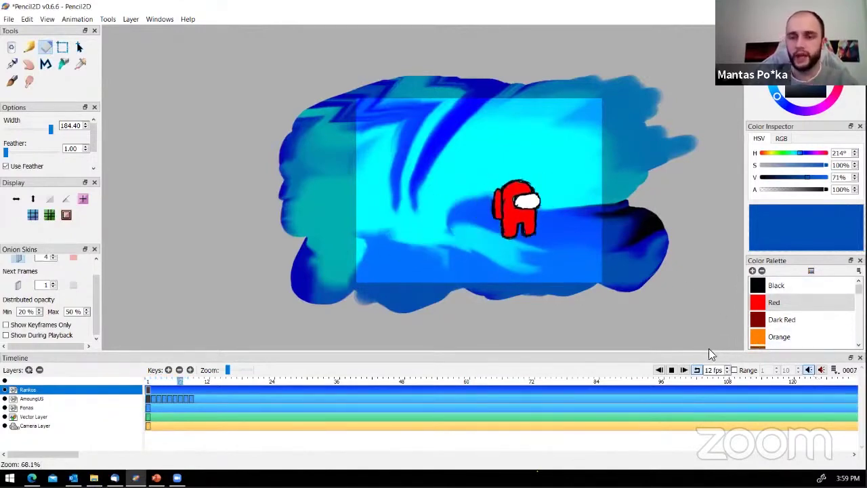
left_click(672, 373)
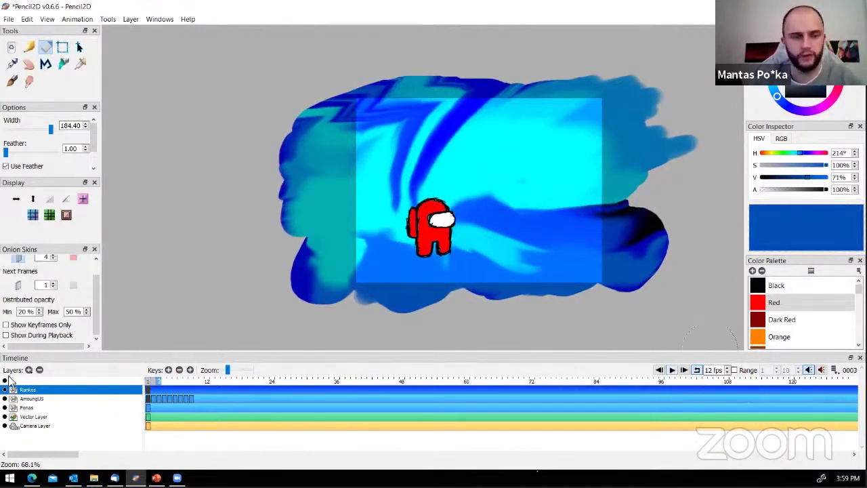
Add a new keyframe at frame 6 on the background layer below AmoungUS
left_click(44, 409)
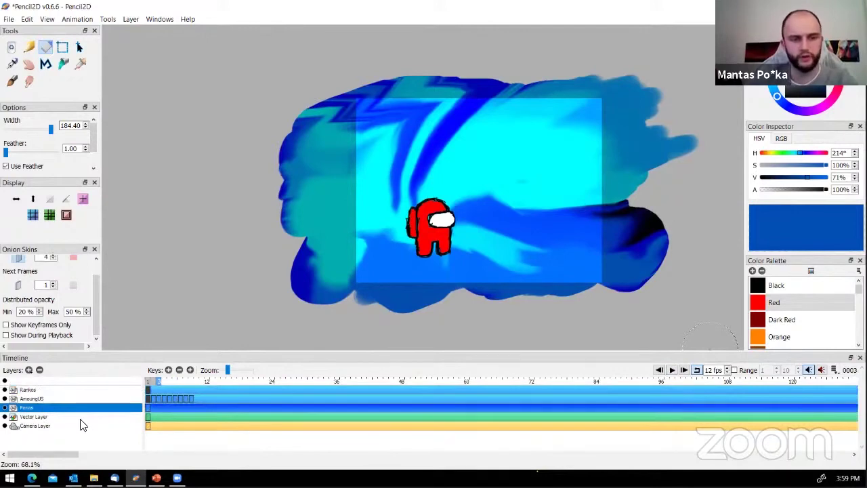
left_click_drag(258, 383, 268, 383)
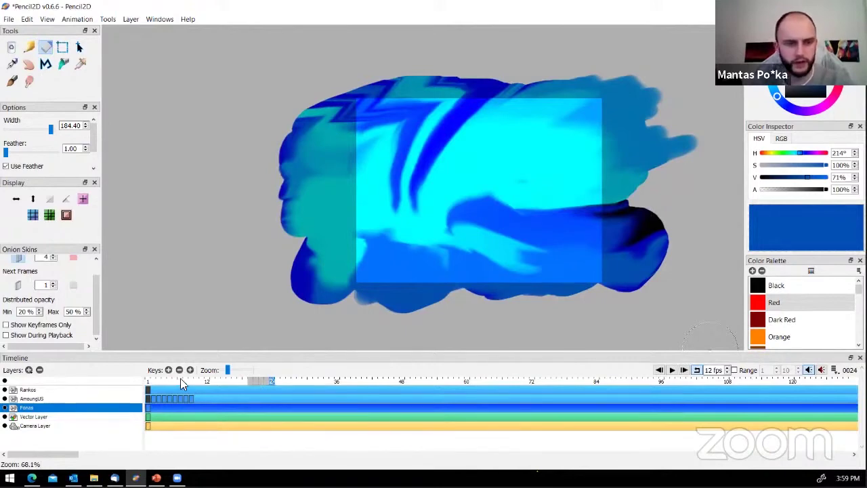
left_click_drag(170, 378, 174, 381)
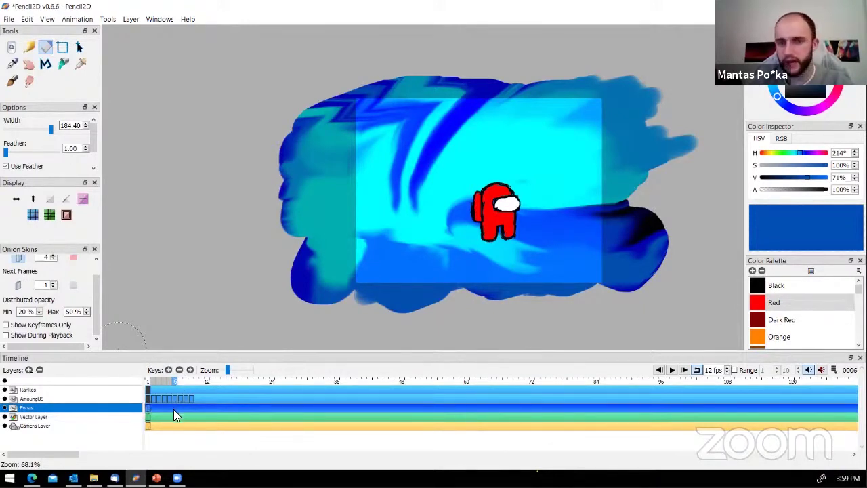
left_click(169, 370)
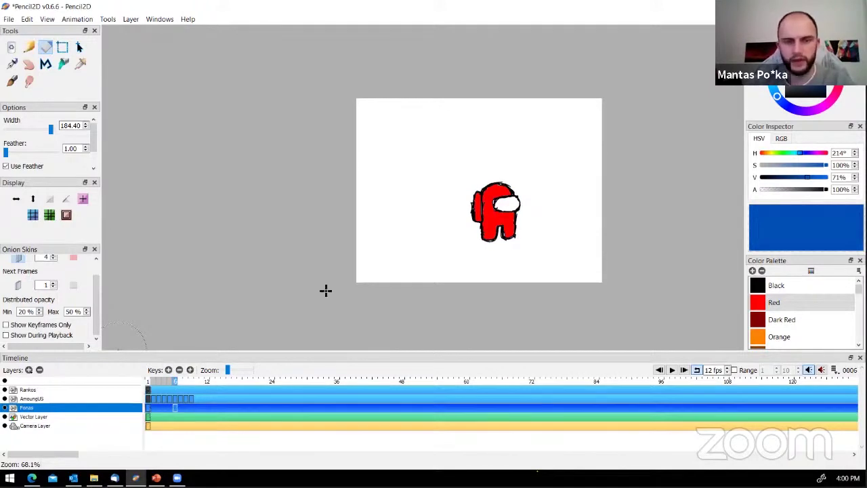
Select the entire painted background on frame 1 of the background layer and copy it
left_click(149, 380)
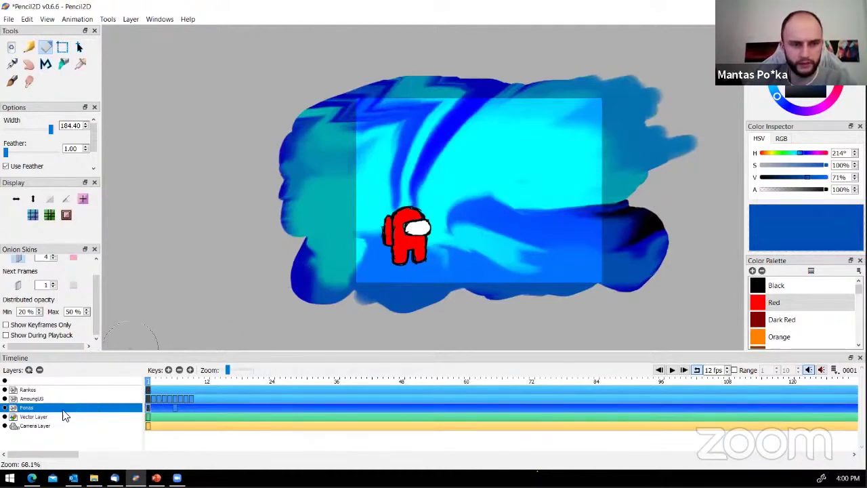
left_click(146, 400)
left_click(148, 389)
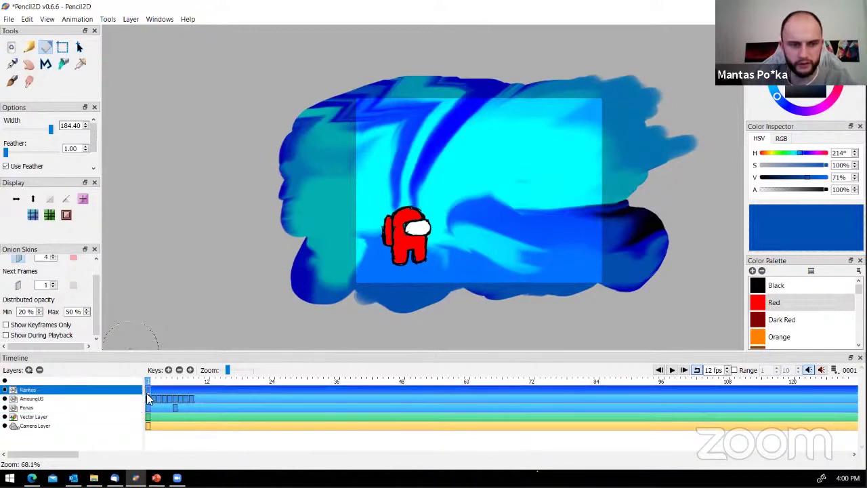
left_click(46, 408)
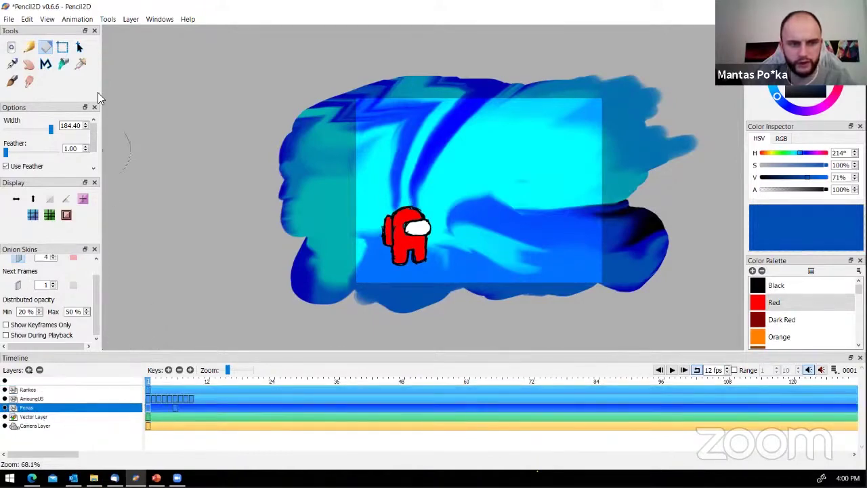
left_click(62, 48)
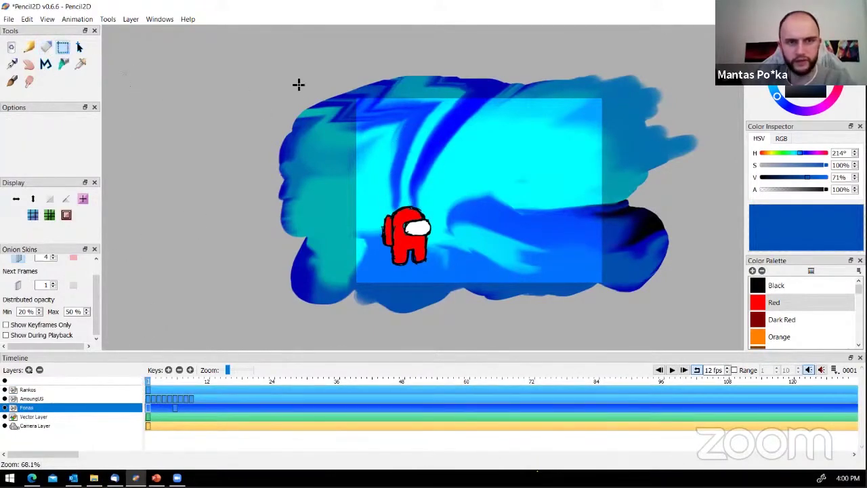
left_click_drag(248, 51, 706, 320)
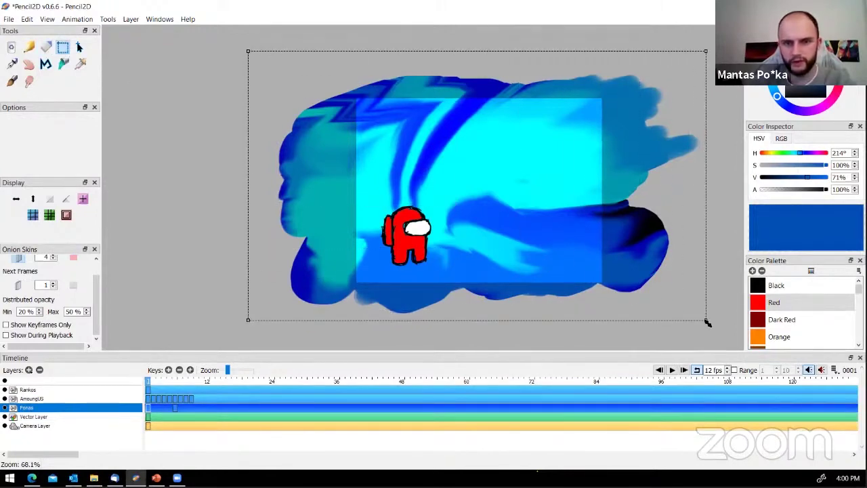
left_click(27, 19)
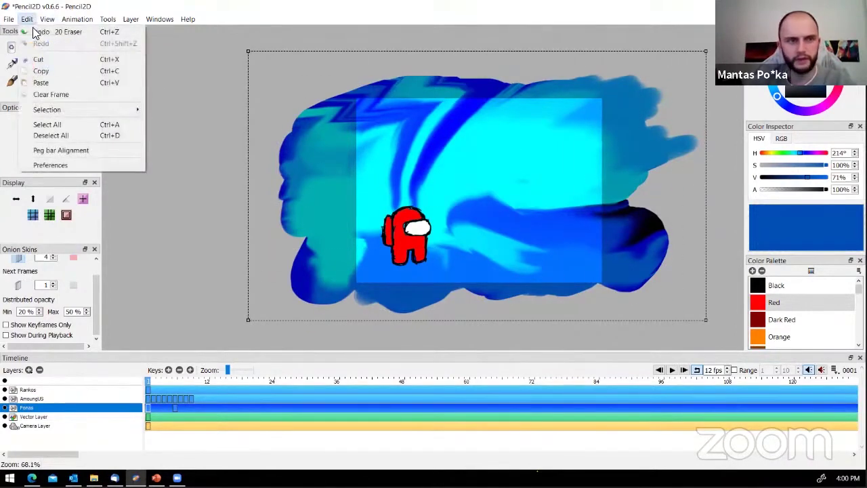
left_click(42, 70)
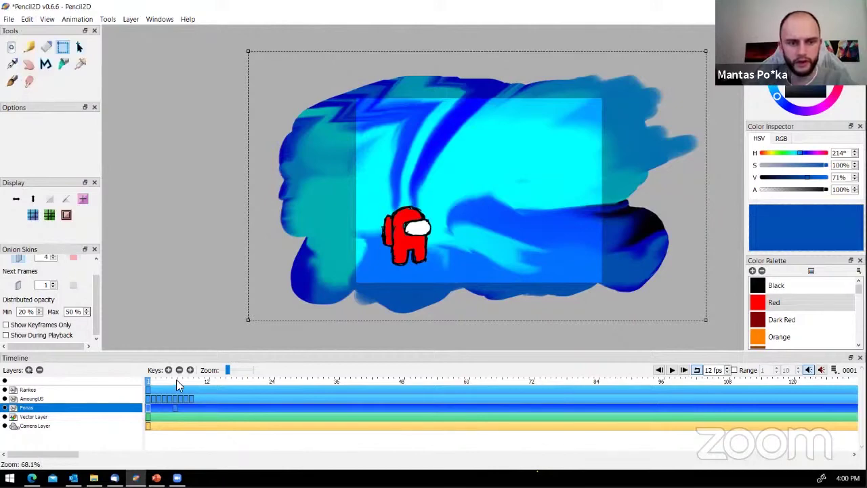
Paste the copied background into the empty keyframe at frame 6
left_click(176, 379)
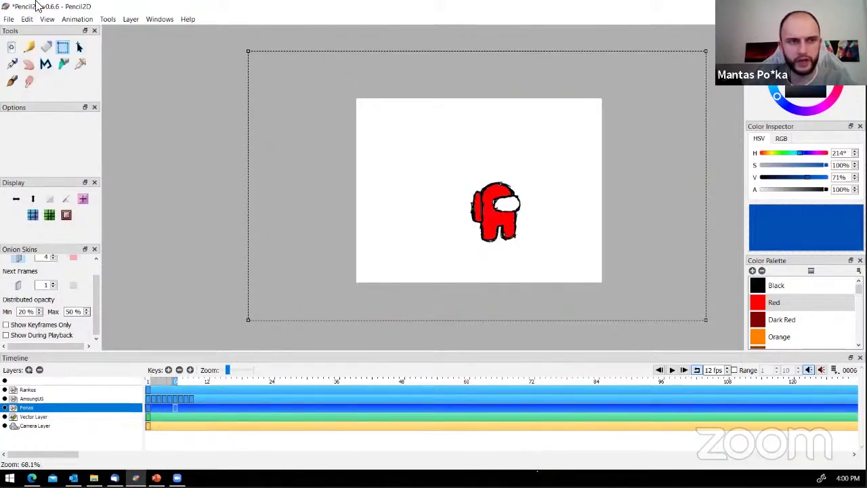
left_click(27, 19)
left_click(49, 82)
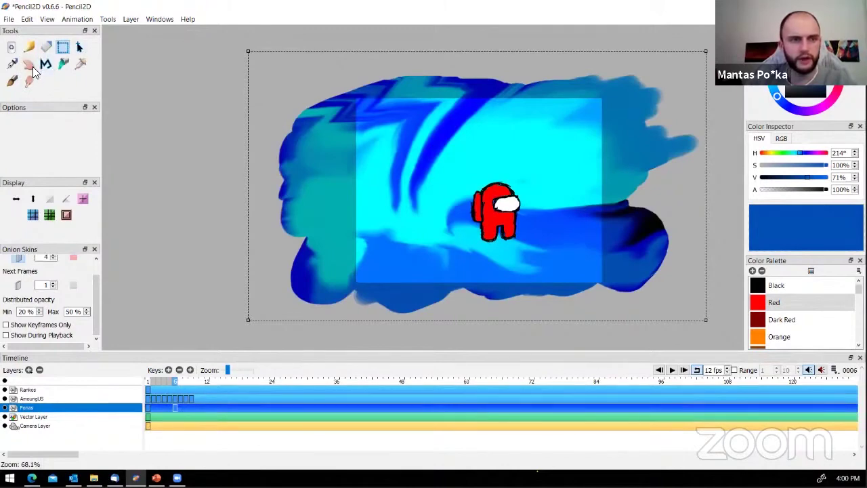
Smudge the frame 6 background into swirling shapes that differ from frame 1, and play the animation from frame 1
left_click(28, 81)
mouse_move(377, 152)
left_mouse_down()
mouse_move(406, 162)
mouse_move(466, 146)
mouse_move(448, 222)
mouse_move(534, 232)
mouse_move(479, 173)
mouse_move(420, 154)
mouse_move(529, 193)
mouse_move(414, 174)
mouse_move(490, 197)
mouse_move(460, 110)
mouse_move(449, 205)
mouse_move(379, 254)
mouse_move(474, 244)
mouse_move(541, 256)
mouse_move(481, 237)
mouse_move(483, 258)
mouse_move(414, 244)
mouse_move(447, 286)
mouse_move(483, 265)
mouse_move(424, 181)
mouse_move(450, 111)
mouse_move(487, 186)
mouse_move(542, 102)
mouse_move(519, 168)
mouse_move(552, 199)
mouse_move(582, 189)
mouse_move(542, 160)
mouse_move(523, 179)
left_mouse_up()
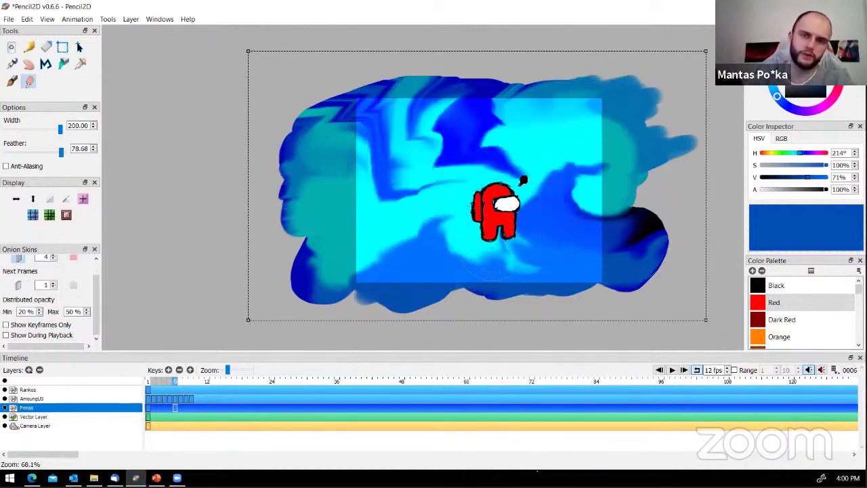
left_click(150, 380)
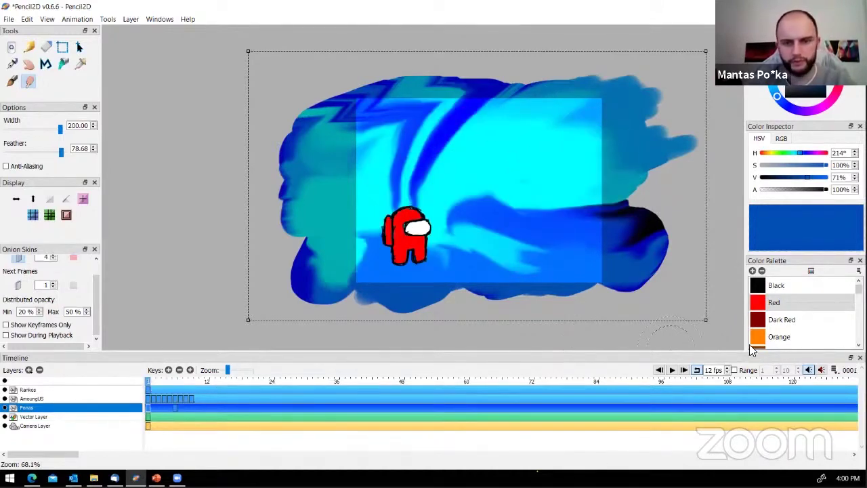
left_click(671, 371)
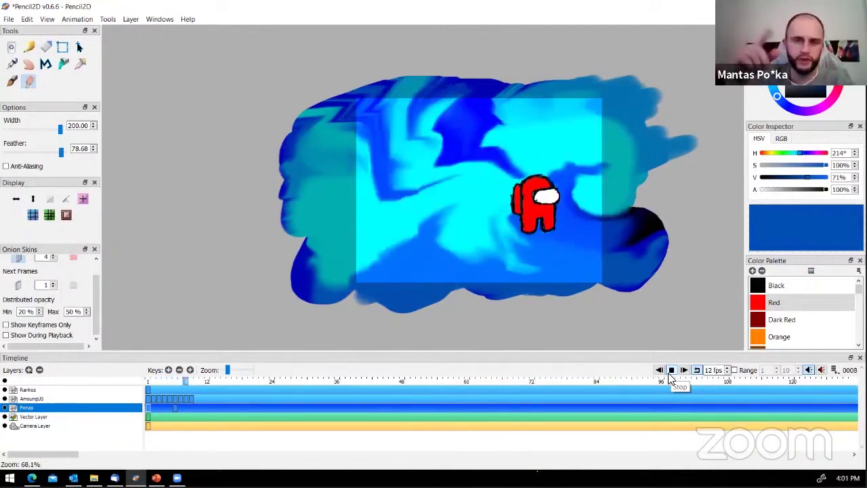
left_click(670, 378)
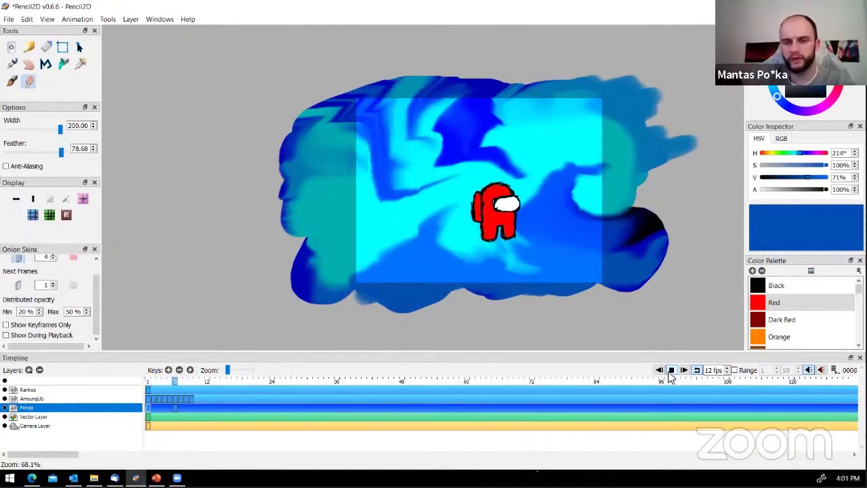
Sketch a round sun with short rays in the upper-left sky of the frame 1 background using the Pencil, and go to frame 6
key("ctrl+a")
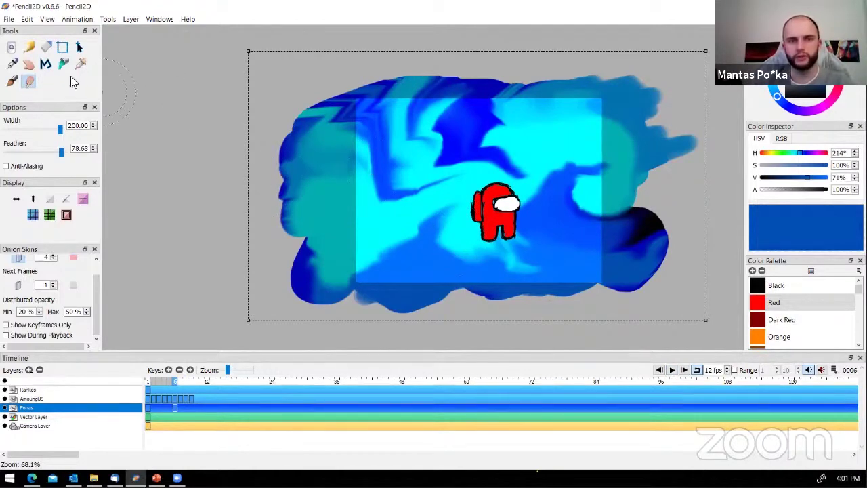
left_click(29, 49)
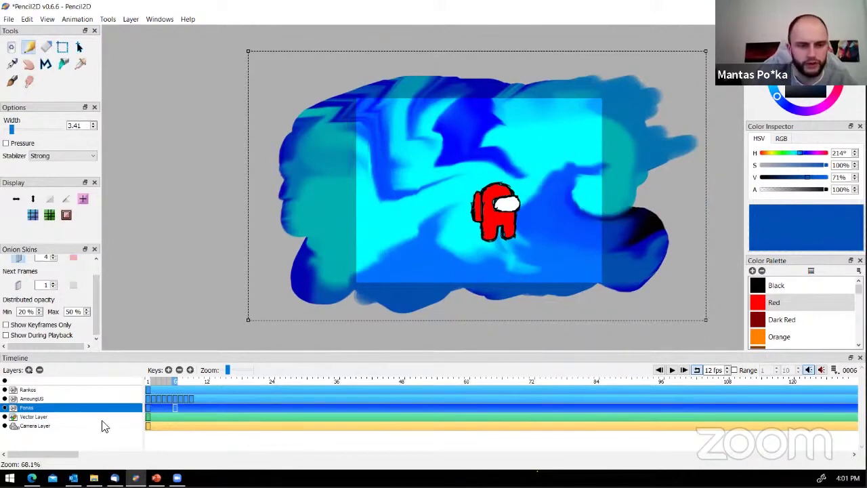
left_click(147, 380)
mouse_move(381, 133)
left_mouse_down()
mouse_move(408, 112)
mouse_move(427, 126)
left_mouse_up()
mouse_move(381, 172)
left_mouse_down()
mouse_move(348, 173)
mouse_move(366, 155)
left_mouse_up()
key("ctrl+s")
mouse_move(426, 101)
left_mouse_down()
mouse_move(395, 134)
mouse_move(391, 126)
mouse_move(407, 140)
left_mouse_up()
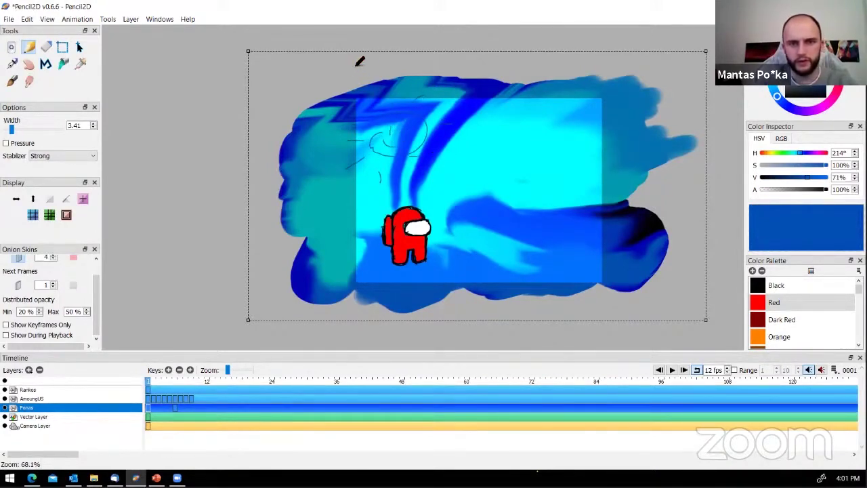
scroll(380, 87, "up", 5)
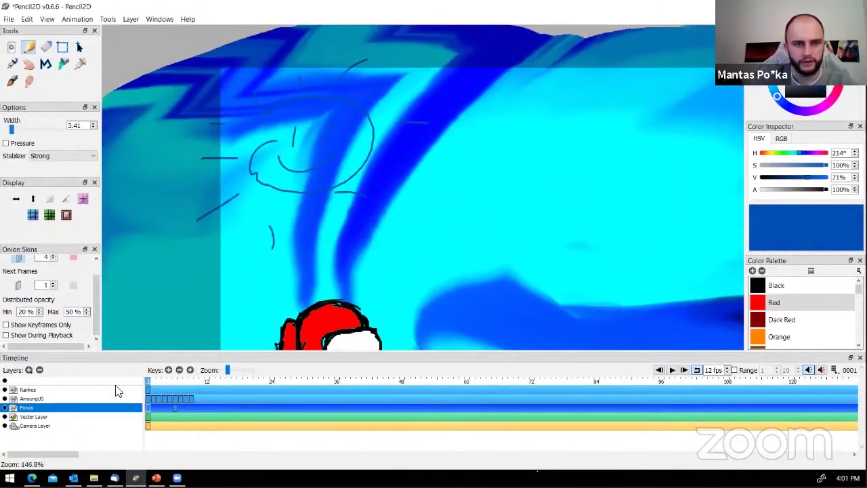
left_click(174, 377)
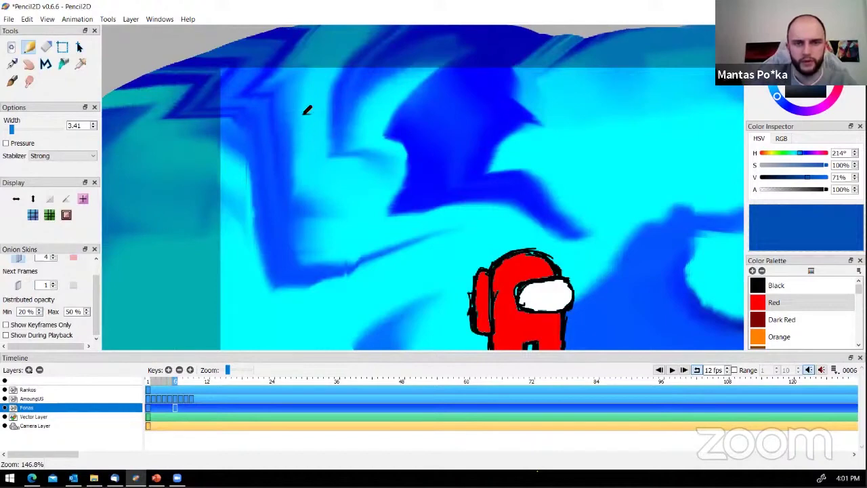
left_click_drag(307, 109, 263, 218)
key("ctrl+z")
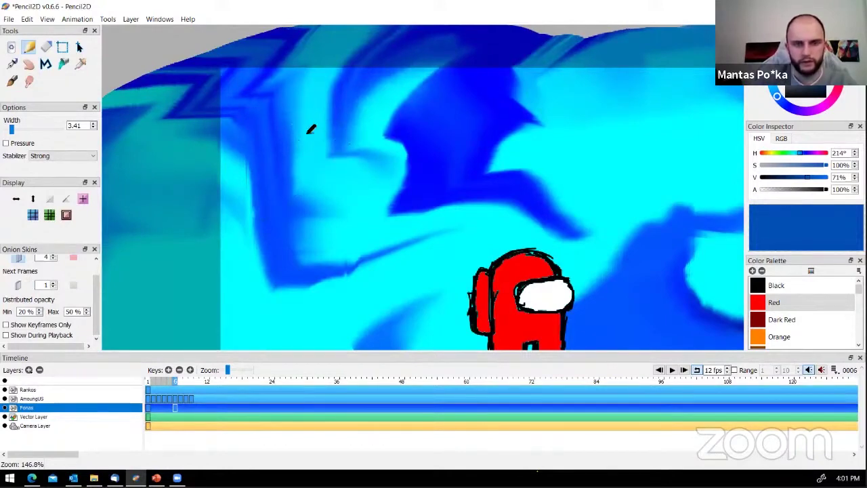
mouse_move(288, 105)
left_mouse_down()
mouse_move(352, 173)
mouse_move(305, 205)
left_mouse_up()
key("ctrl+z")
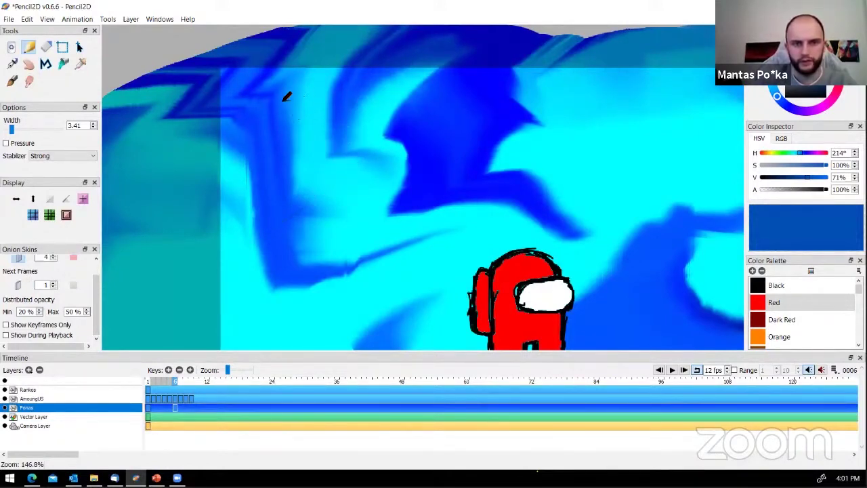
Sketch a crescent moon outline with the Pencil in the upper-left sky of the frame 6 background
left_click_drag(288, 98, 294, 237)
mouse_move(288, 99)
left_mouse_down()
mouse_move(320, 142)
mouse_move(300, 184)
left_mouse_up()
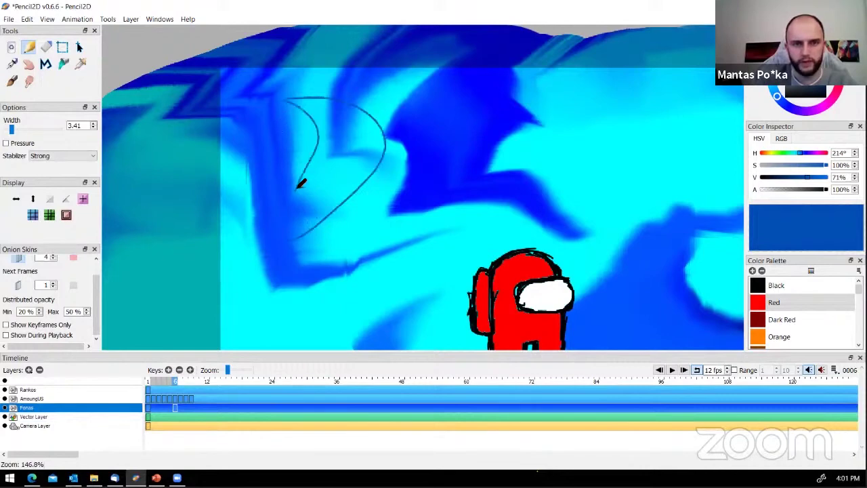
key("ctrl+z")
mouse_move(289, 98)
left_mouse_down()
mouse_move(331, 157)
mouse_move(299, 217)
left_mouse_up()
key("ctrl+z")
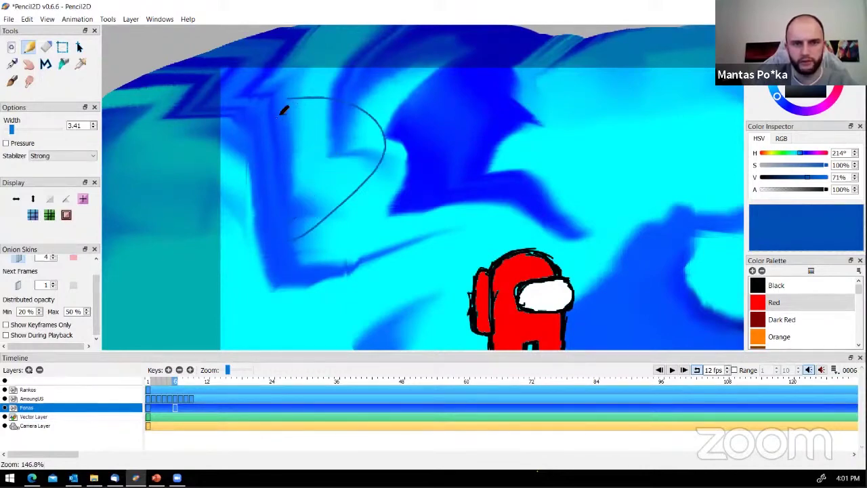
mouse_move(289, 98)
left_mouse_down()
mouse_move(316, 130)
mouse_move(312, 194)
left_mouse_up()
key("ctrl+z")
mouse_move(289, 99)
left_mouse_down()
mouse_move(311, 130)
mouse_move(302, 232)
left_mouse_up()
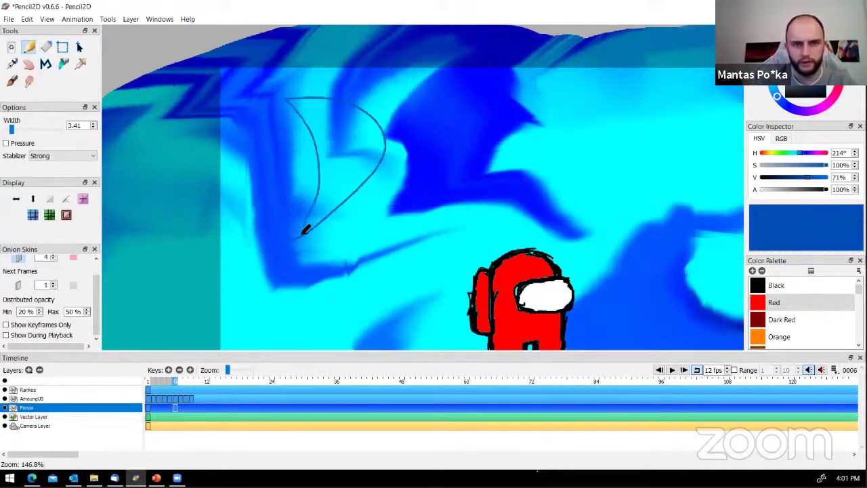
Draw an eye, a brow and an open mouth inside the crescent moon, undoing the first vertical eye strokes
left_click_drag(330, 132, 330, 142)
left_click_drag(354, 131, 354, 143)
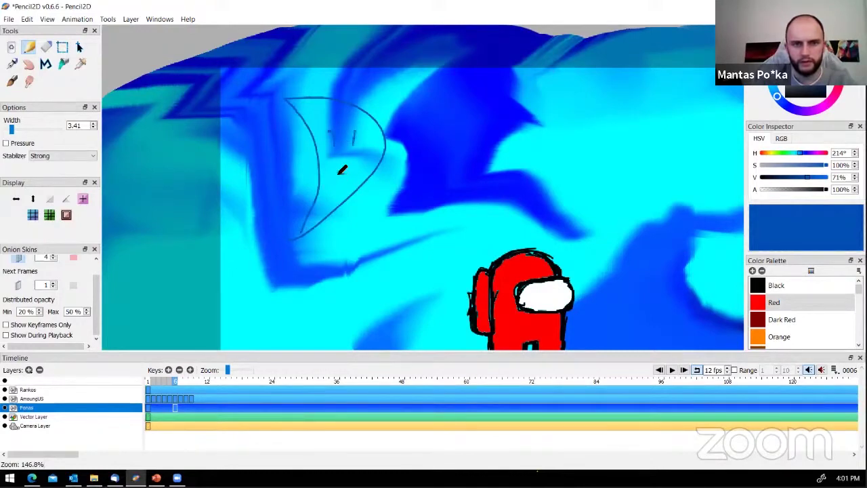
key("ctrl+z")
key("ctrl+z")
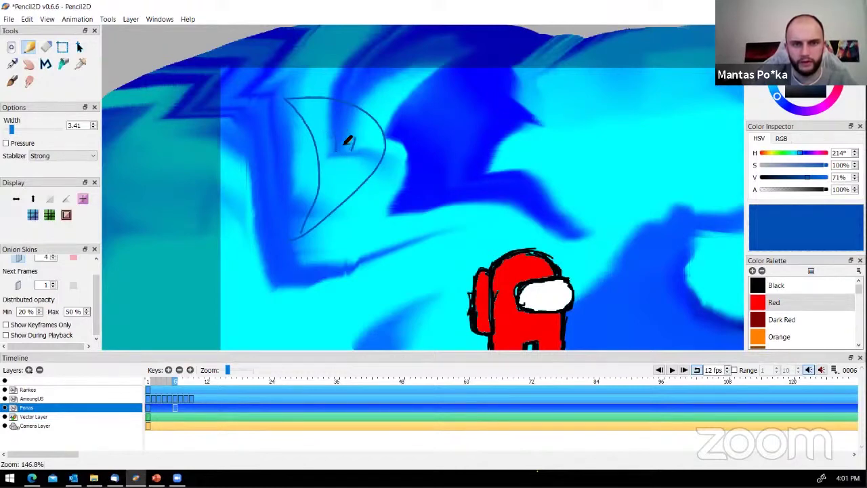
mouse_move(350, 143)
left_mouse_down()
mouse_move(378, 145)
mouse_move(374, 169)
left_mouse_up()
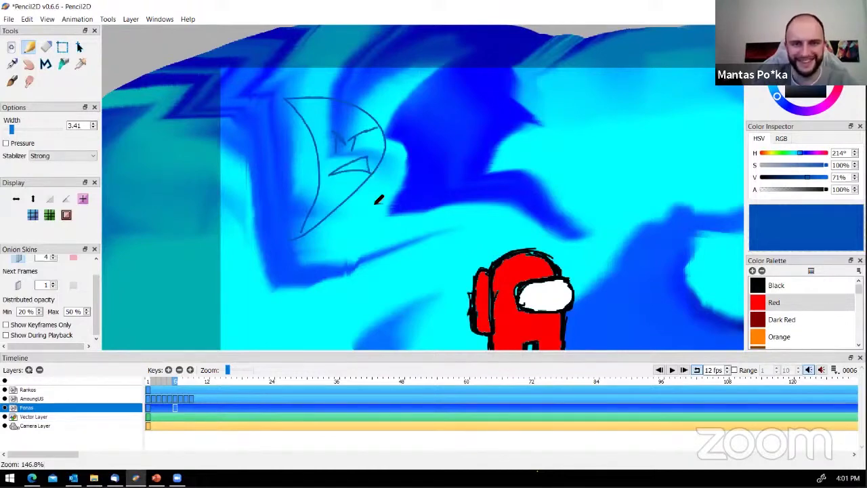
Play the animation from frame 1 to check the sun and moon change, and stop playback
left_click(149, 377)
left_click(671, 370)
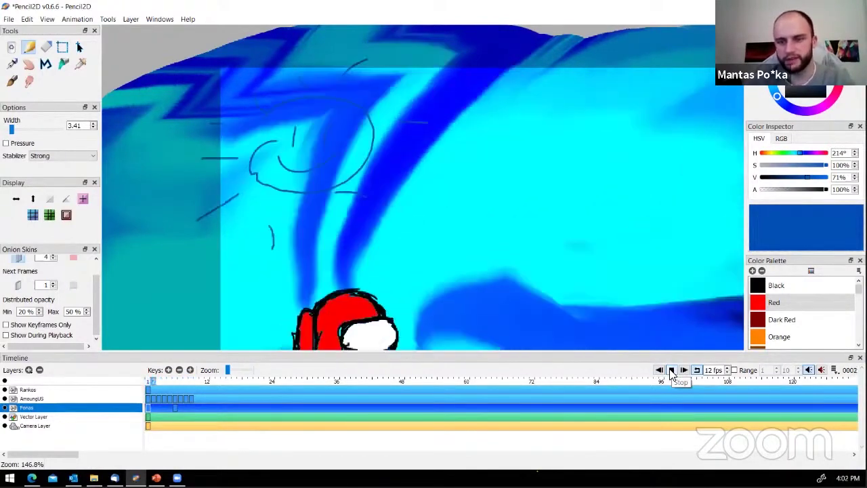
left_click(671, 371)
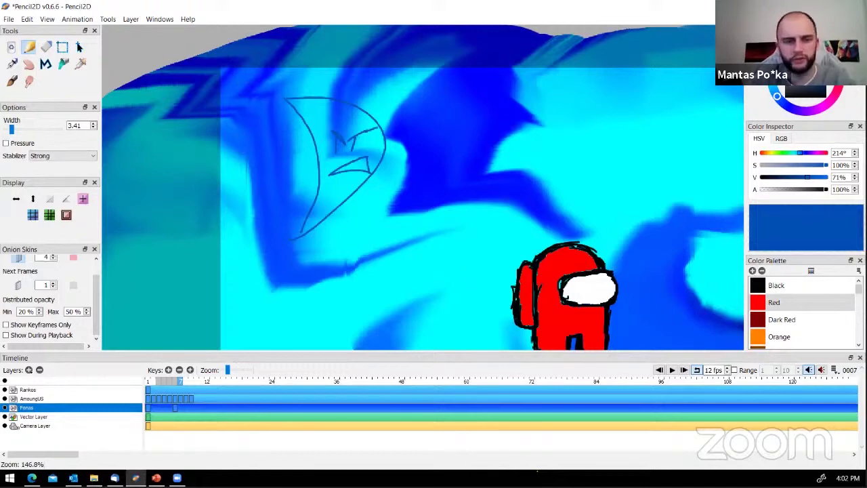
left_click(695, 372)
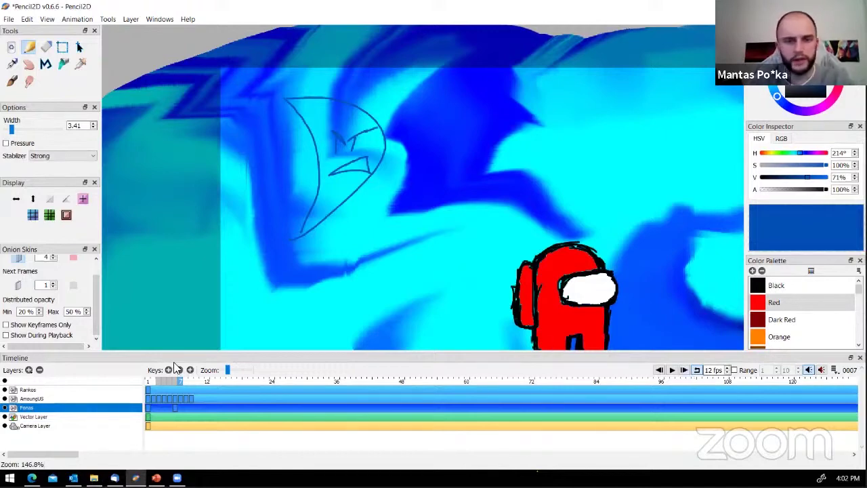
Delete the Fonas background layer, leaving the character's layers in place
scroll(330, 244, "down", 4)
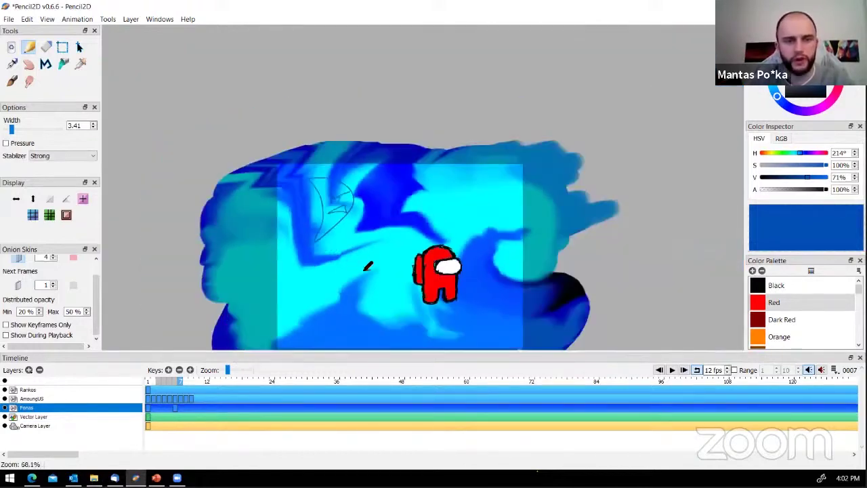
scroll(367, 265, "down", 2)
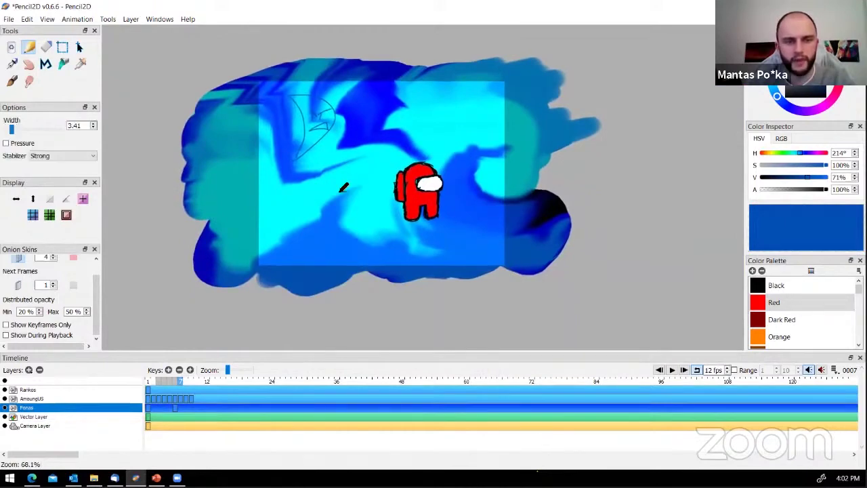
left_click(34, 415)
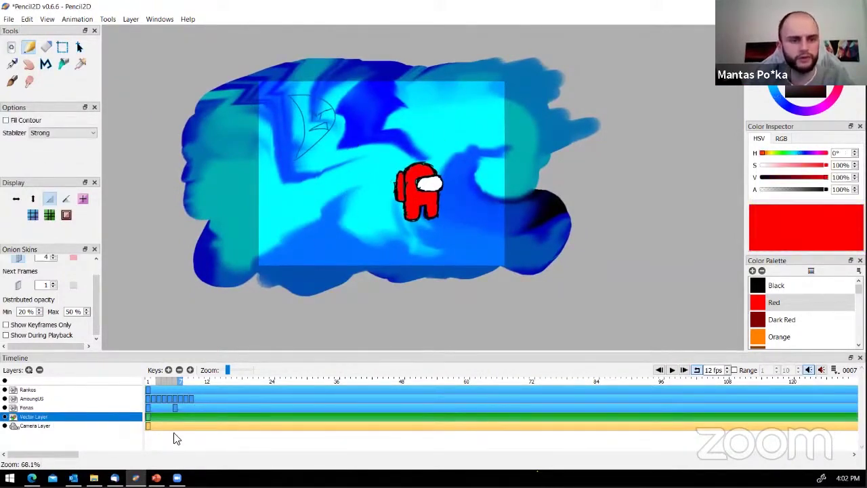
left_click(34, 408)
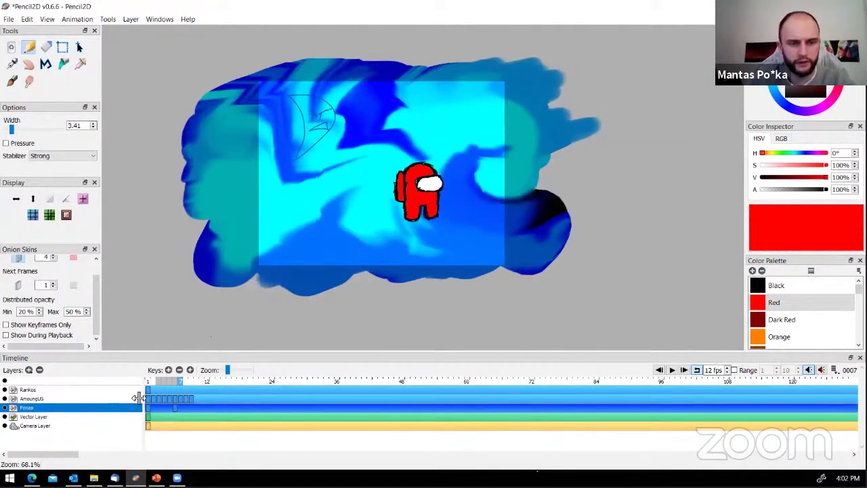
left_click(40, 370)
left_click(487, 255)
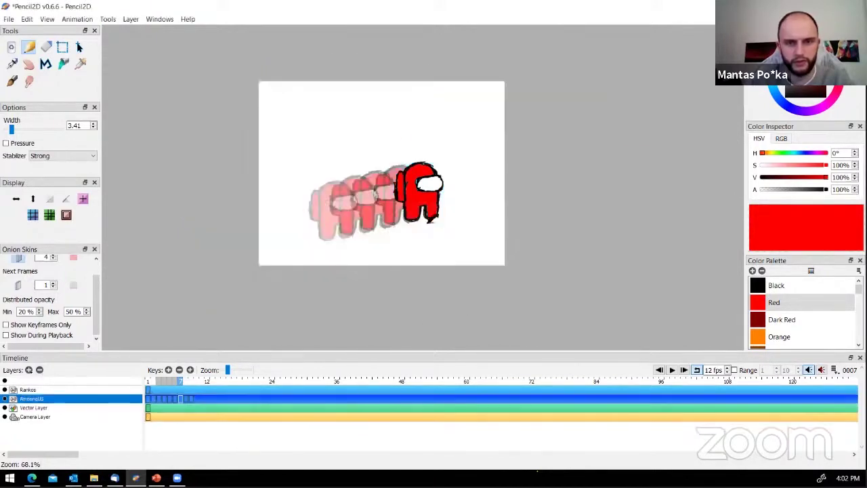
Make the vector layer active, try a freehand Pencil stroke beside the character, and return to frame 1
left_click(29, 391)
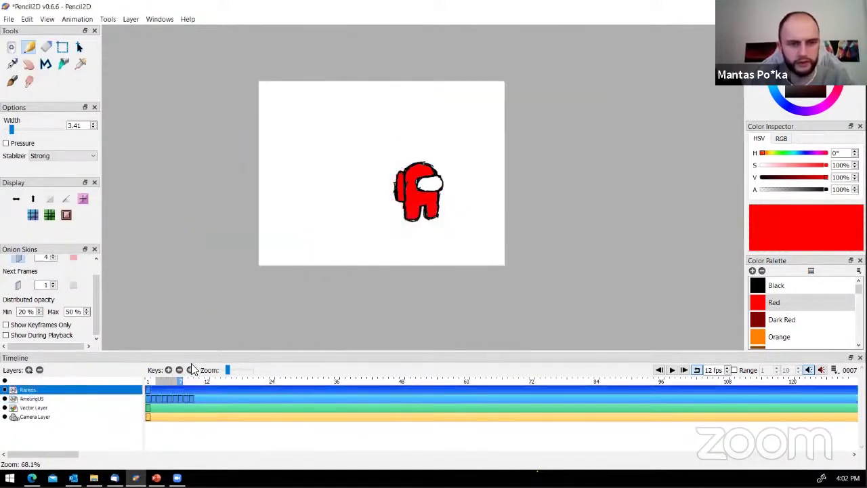
scroll(374, 234, "up", 5)
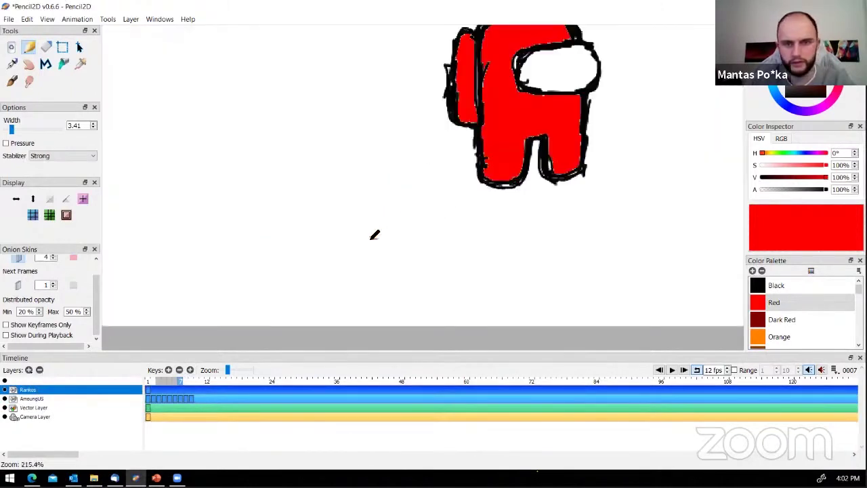
scroll(362, 203, "down", 4)
scroll(356, 228, "up", 2)
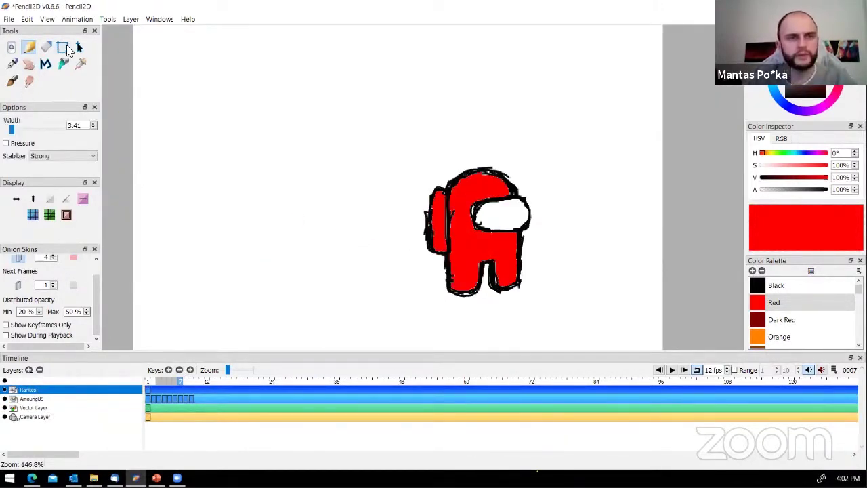
left_click(27, 408)
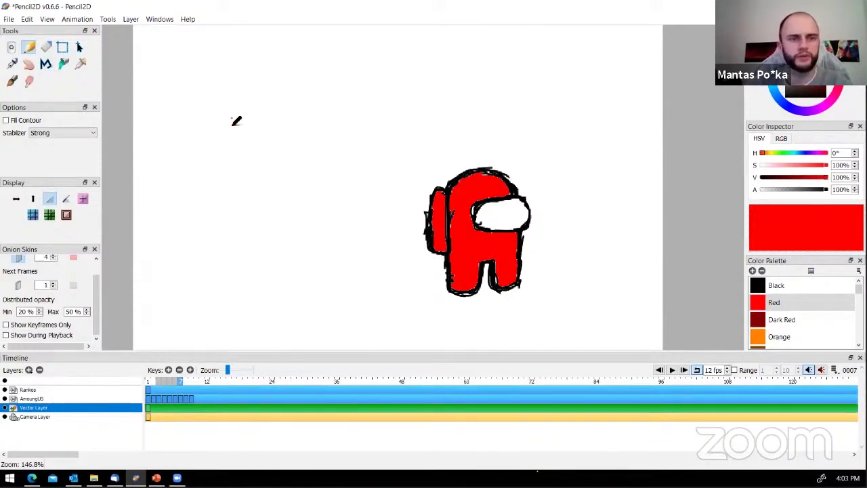
mouse_move(220, 117)
left_mouse_down()
mouse_move(219, 232)
mouse_move(324, 237)
left_mouse_up()
key("alt+comma")
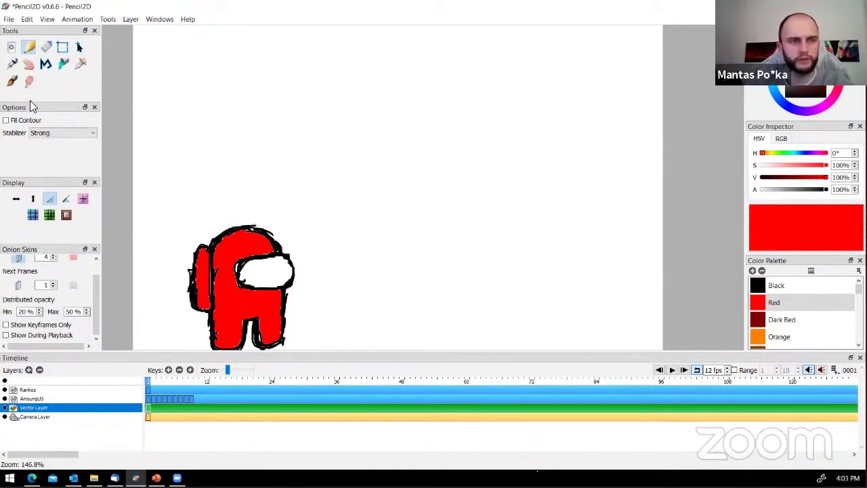
Paint a wavy red line above the character on the vector layer using the Brush at width 2.27
left_click(11, 81)
mouse_move(27, 129)
left_mouse_down()
mouse_move(37, 128)
mouse_move(13, 136)
left_mouse_up()
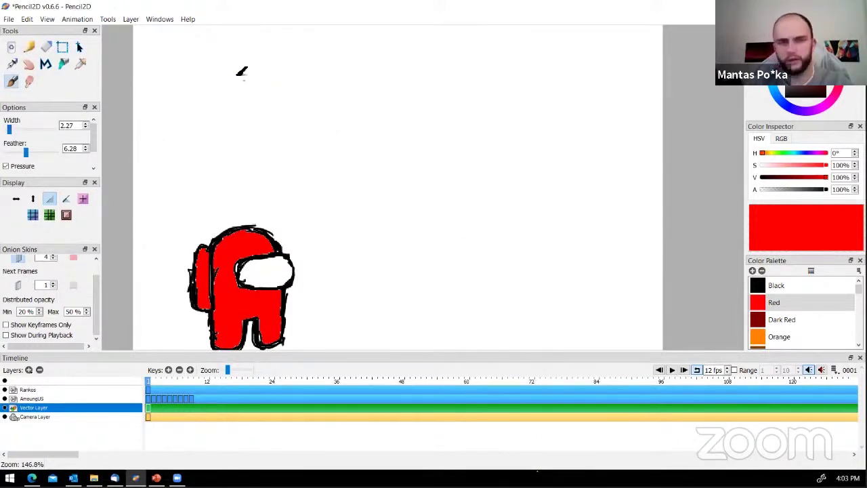
mouse_move(237, 73)
left_mouse_down()
mouse_move(354, 129)
mouse_move(499, 110)
left_mouse_up()
Compare the edges of the red vector line with the character's bitmap outline at high magnification
scroll(392, 103, "up", 2)
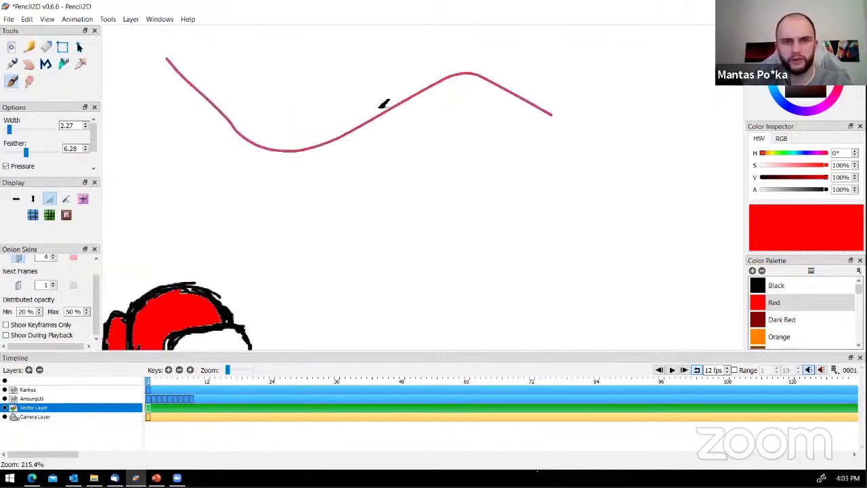
left_click_drag(383, 103, 409, 163)
scroll(331, 145, "up", 5)
mouse_move(332, 145)
left_mouse_down()
mouse_move(410, 233)
mouse_move(358, 158)
left_mouse_up()
scroll(366, 169, "up", 3)
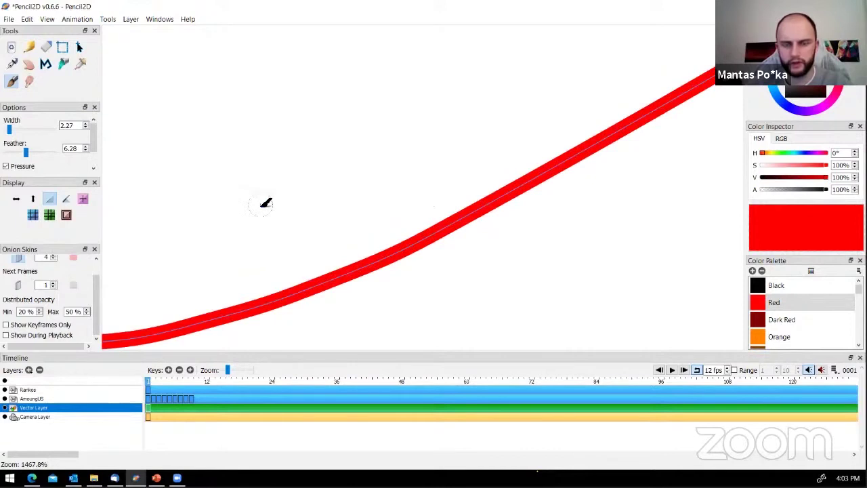
scroll(266, 204, "down", 3)
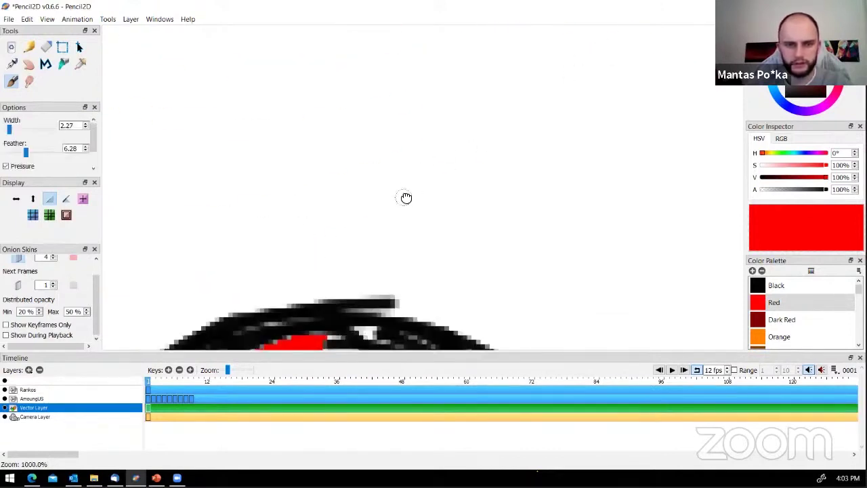
left_click_drag(406, 197, 457, 77)
left_click_drag(477, 121, 429, 120)
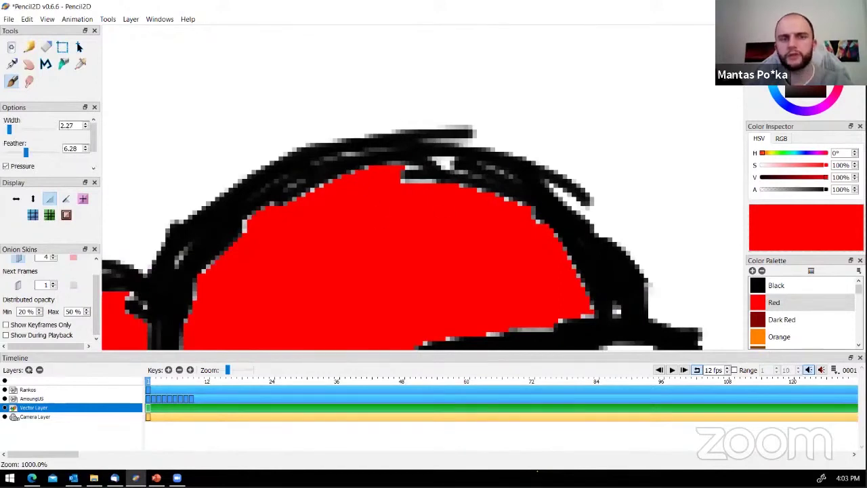
Examine the red vector line closely along its length, from its starting end through the curve
scroll(495, 119, "up", 5)
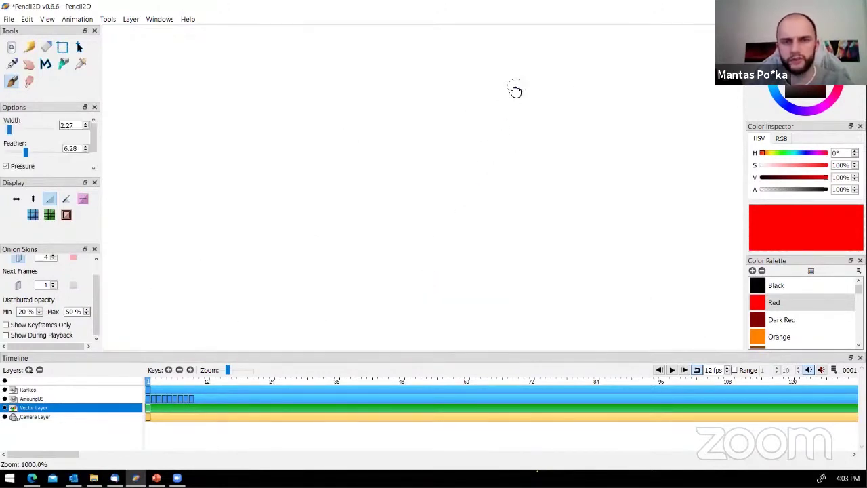
left_click_drag(517, 89, 422, 264)
scroll(422, 119, "up", 5)
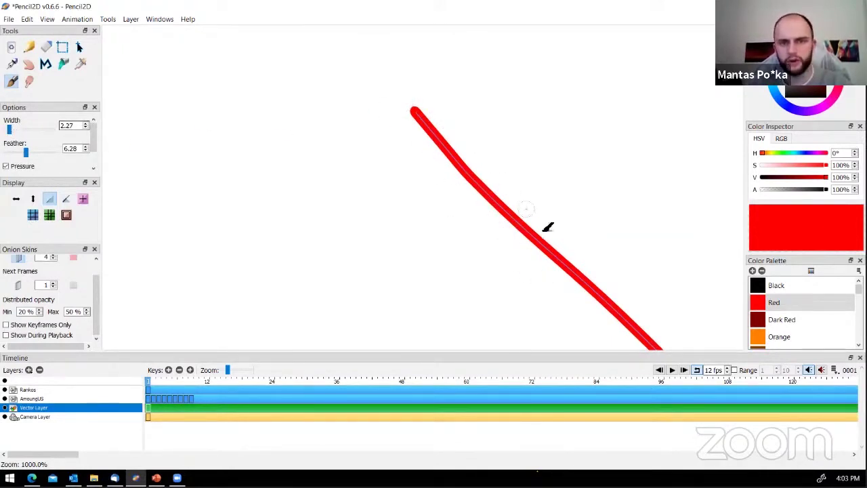
mouse_move(548, 226)
left_mouse_down()
mouse_move(306, 111)
mouse_move(274, 110)
left_mouse_up()
scroll(434, 229, "right", 10)
scroll(434, 229, "down", 5)
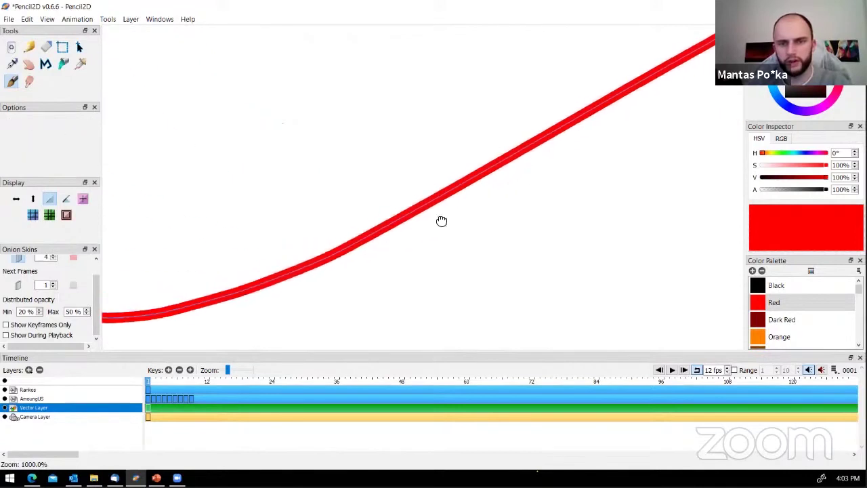
scroll(605, 187, "left", 10)
scroll(604, 186, "up", 10)
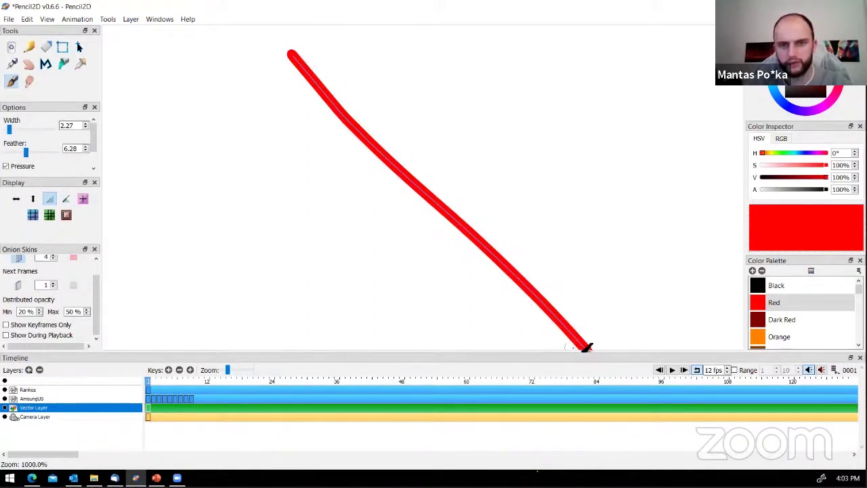
scroll(449, 219, "down", 5)
mouse_move(587, 294)
left_mouse_down()
mouse_move(438, 240)
mouse_move(450, 235)
left_mouse_up()
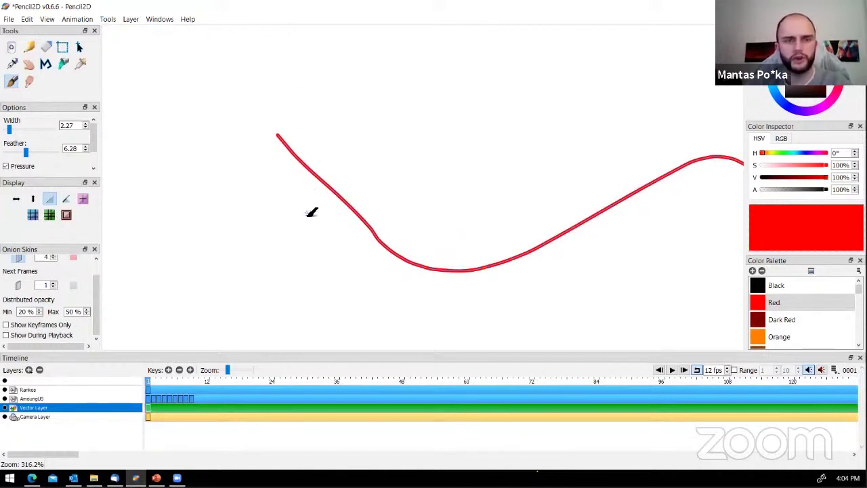
Reshape the left part of the red vector line by pulling one of its curve points upward with the Smudge tool
left_click(30, 84)
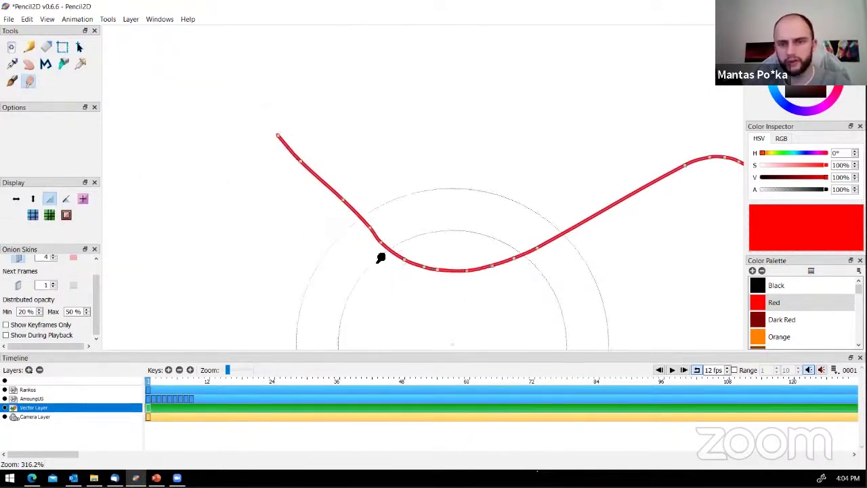
scroll(344, 207, "up", 2)
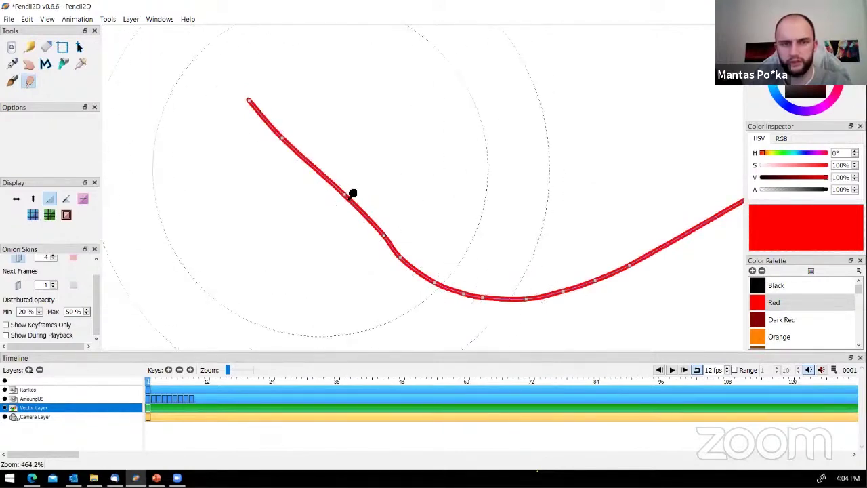
scroll(350, 188, "up", 2)
scroll(352, 193, "down", 4)
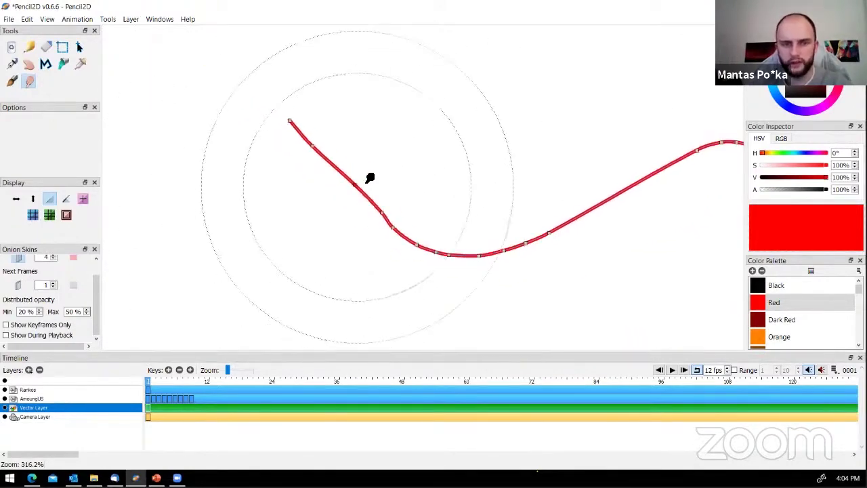
scroll(359, 186, "down", 8)
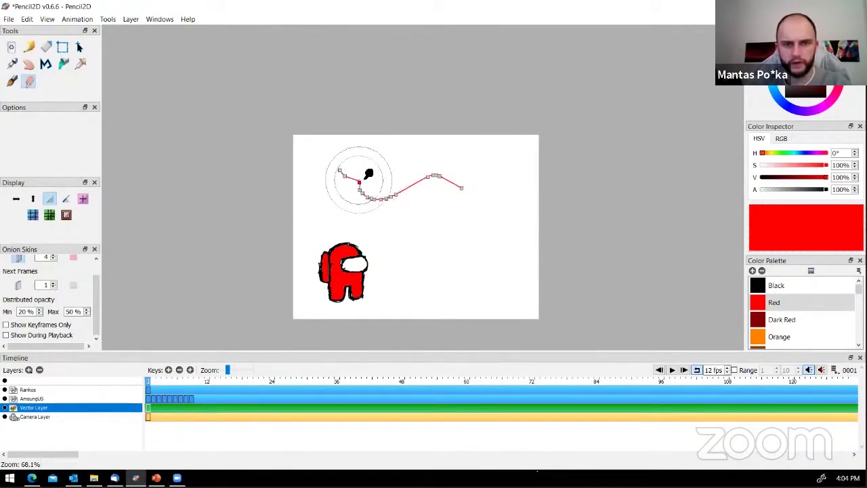
scroll(366, 195, "up", 6)
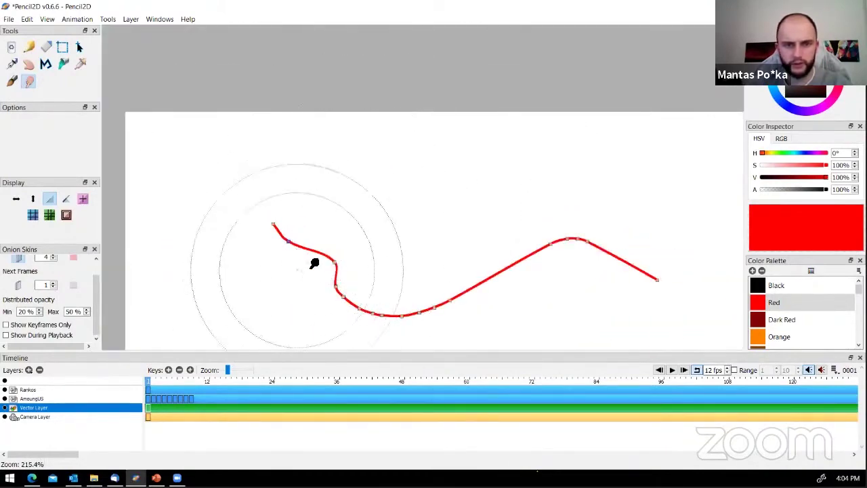
left_click_drag(341, 258, 340, 219)
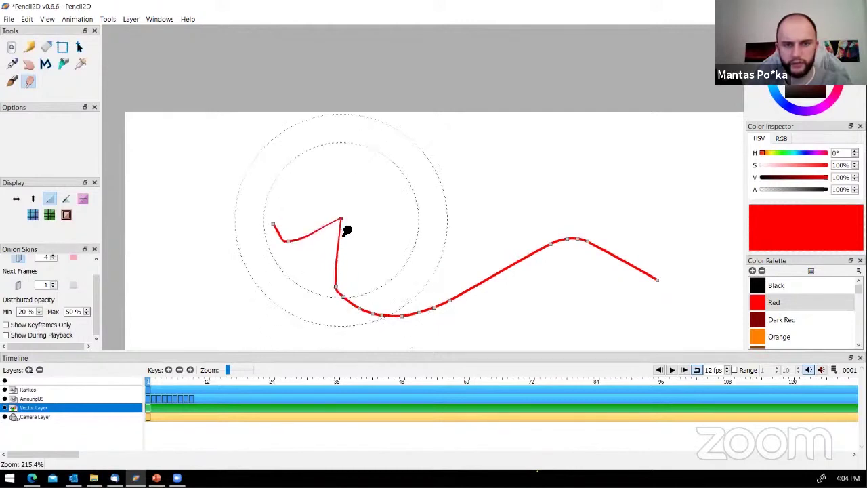
Pull more curve points on the left part of the wavy red vector line with the Smudge tool to add bends
mouse_move(296, 239)
left_mouse_down()
mouse_move(358, 311)
mouse_move(342, 263)
left_mouse_up()
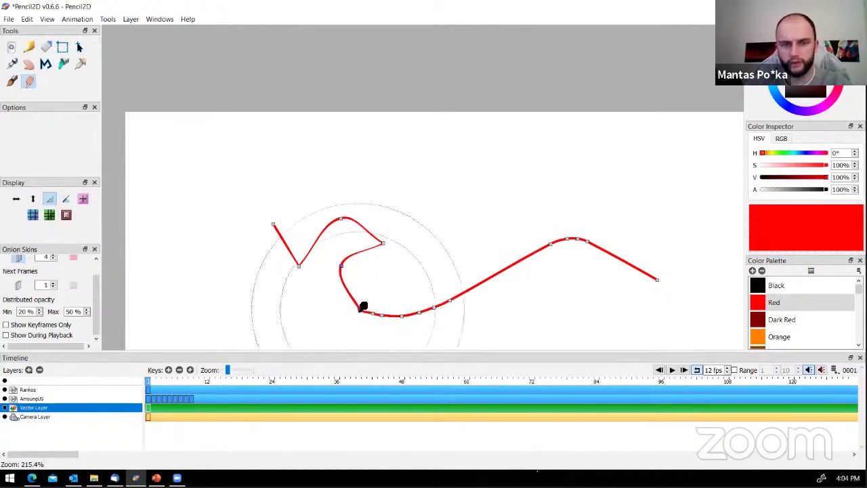
left_click_drag(362, 305, 377, 281)
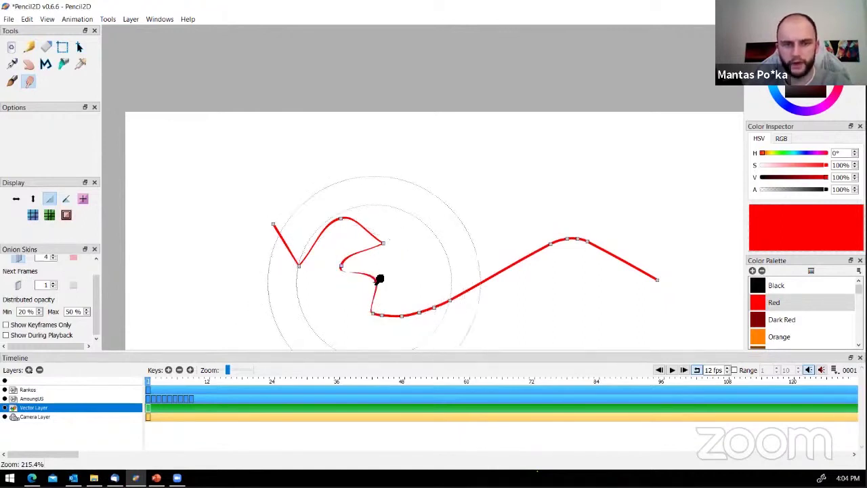
Paint two large looping strokes over the wavy red line with the Brush at width 2.27
left_click(12, 80)
scroll(417, 227, "down", 5)
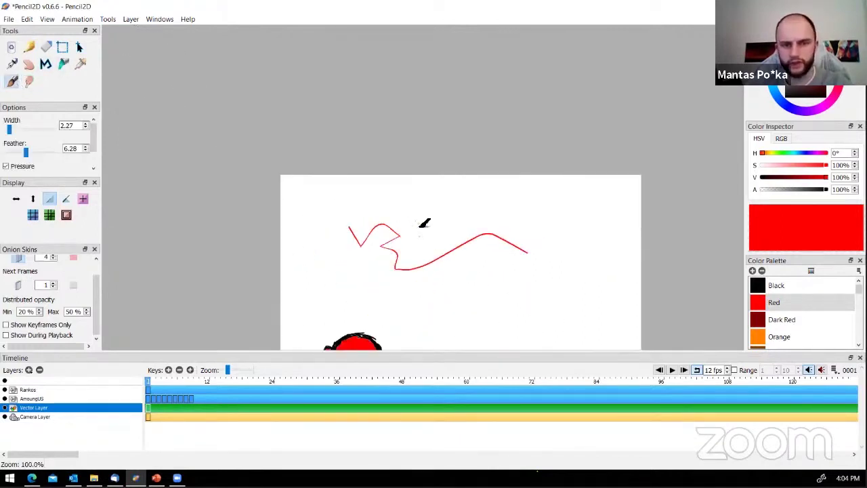
mouse_move(422, 225)
left_mouse_down()
mouse_move(404, 298)
mouse_move(524, 265)
mouse_move(444, 185)
mouse_move(440, 241)
left_mouse_up()
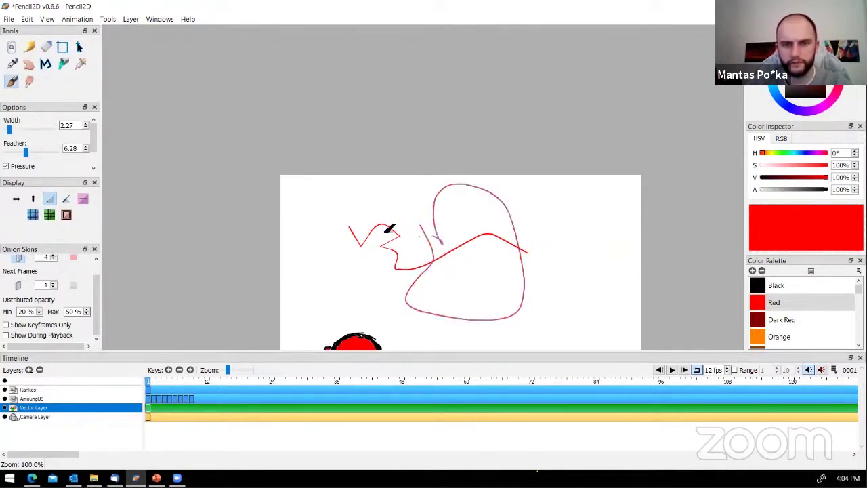
mouse_move(390, 229)
left_mouse_down()
mouse_move(412, 236)
mouse_move(343, 268)
left_mouse_up()
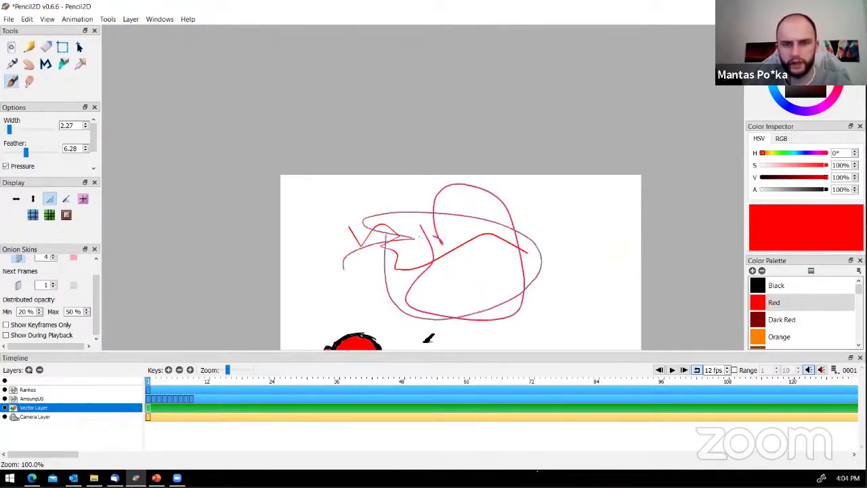
Separate the overlapping vector strokes, moving the wide loop beside the character and the taller loop to the canvas's upper right corner
left_click(30, 47)
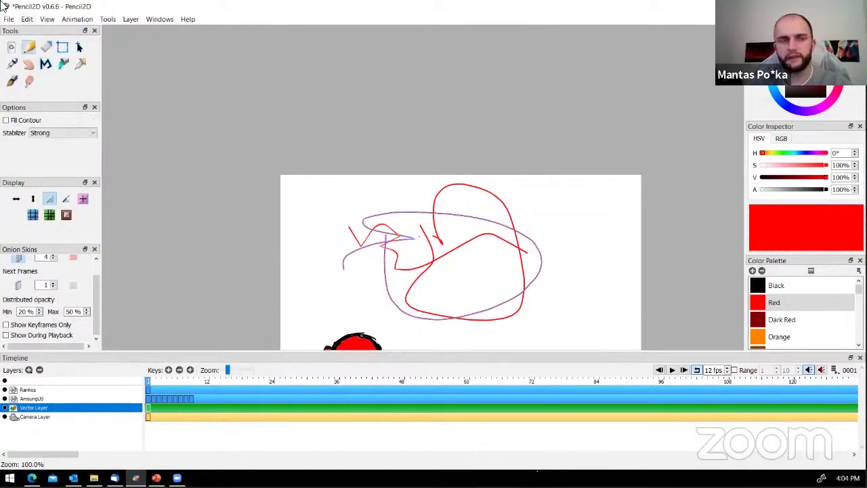
left_click(80, 47)
scroll(393, 322, "up", 3)
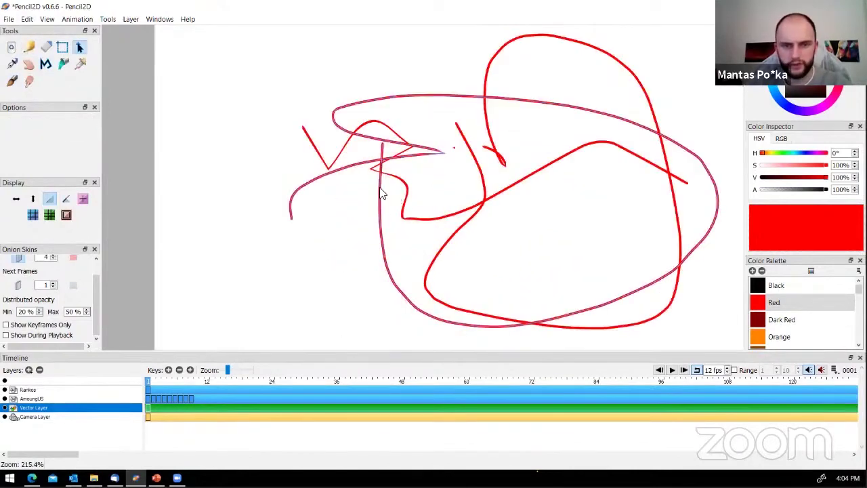
left_click(411, 220)
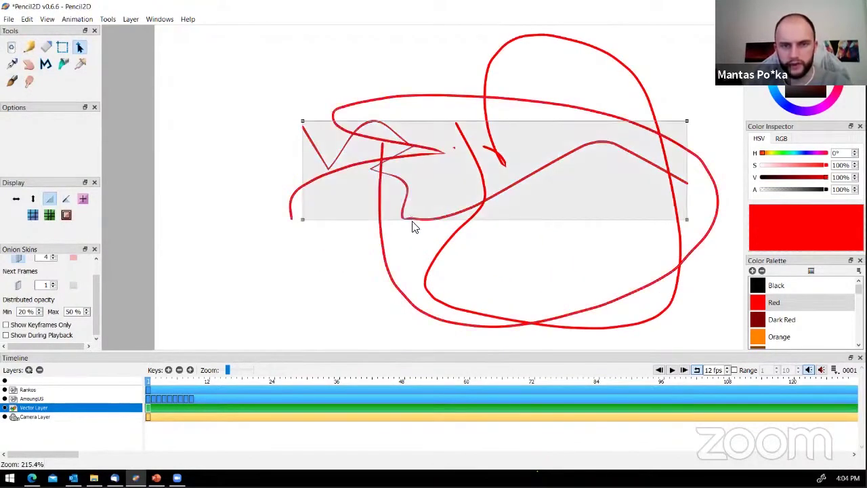
left_click(494, 75)
left_click(371, 107)
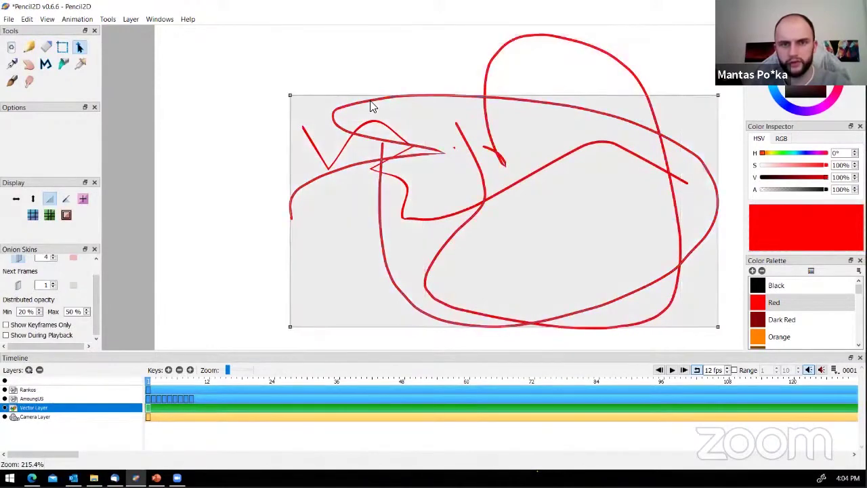
scroll(376, 135, "down", 5)
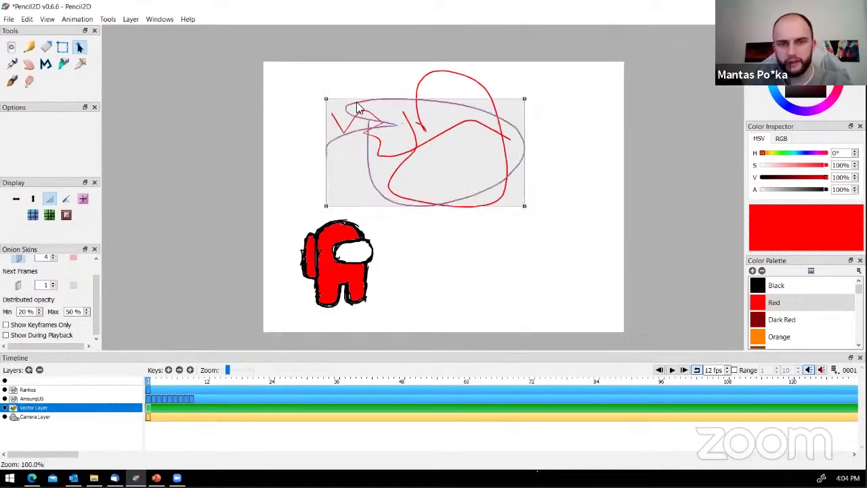
left_click_drag(444, 169, 489, 246)
left_click(455, 141)
left_click_drag(456, 143, 565, 130)
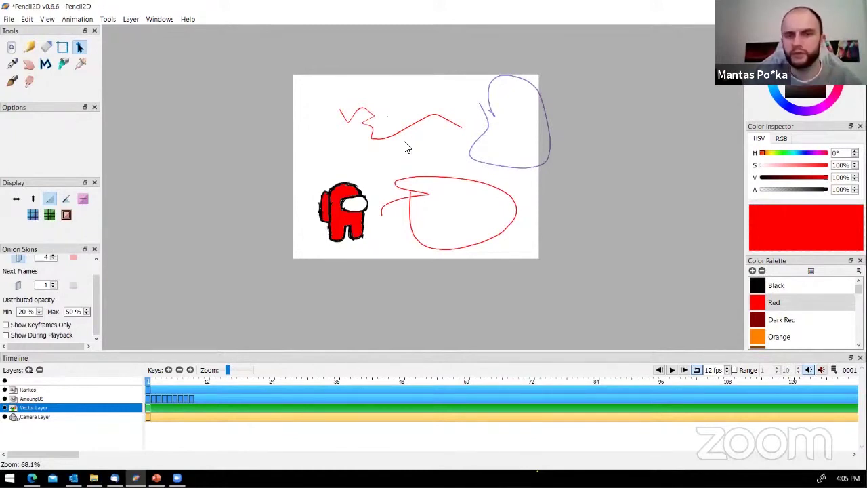
left_click(404, 147)
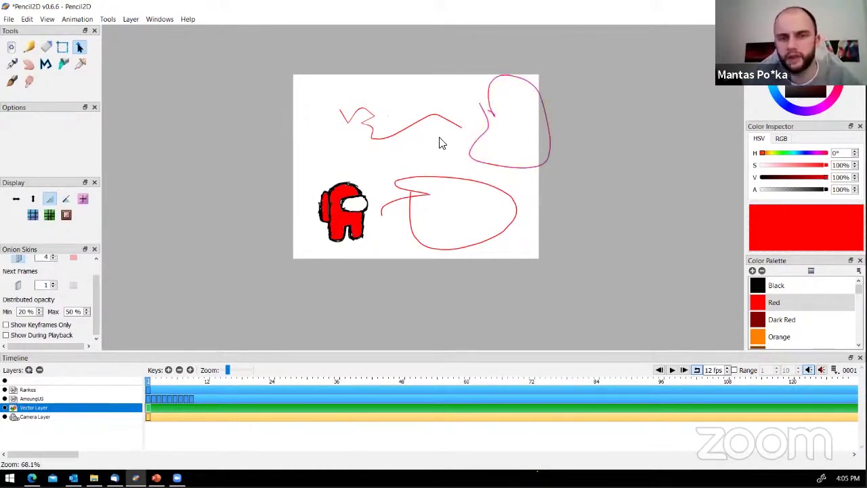
Move the wide loop up onto the wavy line and back to the space beside the character
left_click(453, 182)
left_click_drag(455, 175, 399, 84)
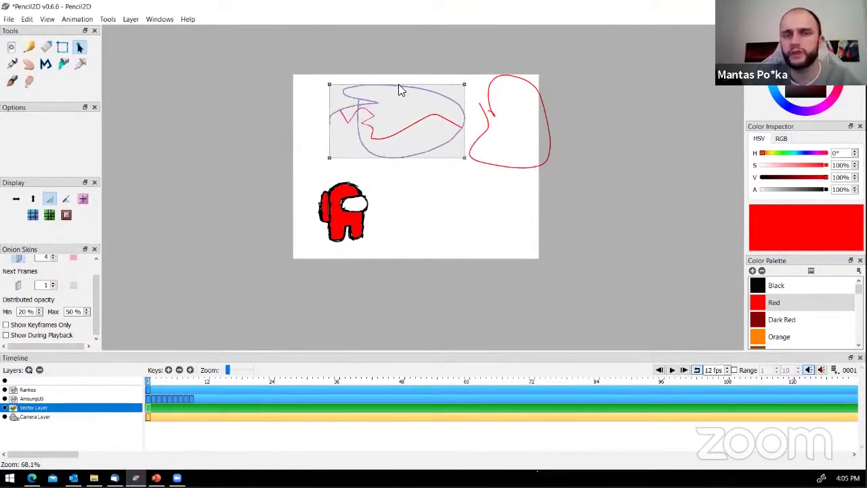
mouse_move(515, 81)
left_mouse_down()
mouse_move(394, 82)
mouse_move(505, 99)
mouse_move(508, 87)
left_mouse_up()
left_click(426, 148)
left_click(430, 151)
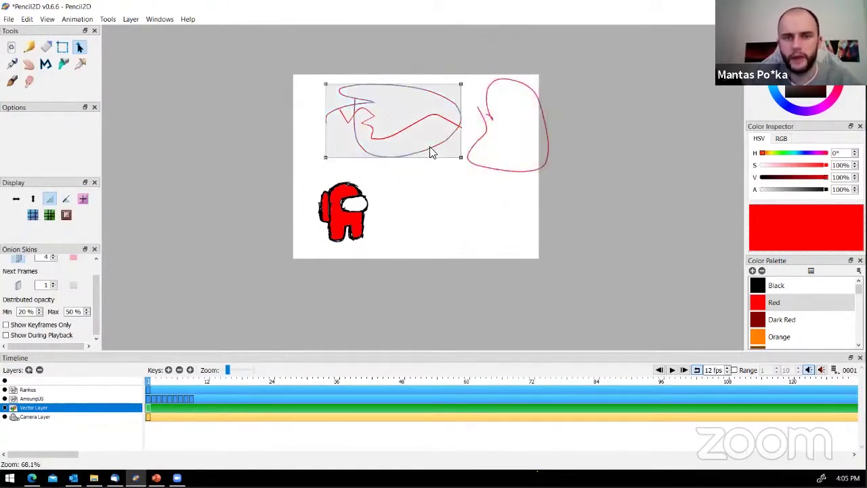
left_click_drag(428, 150, 480, 232)
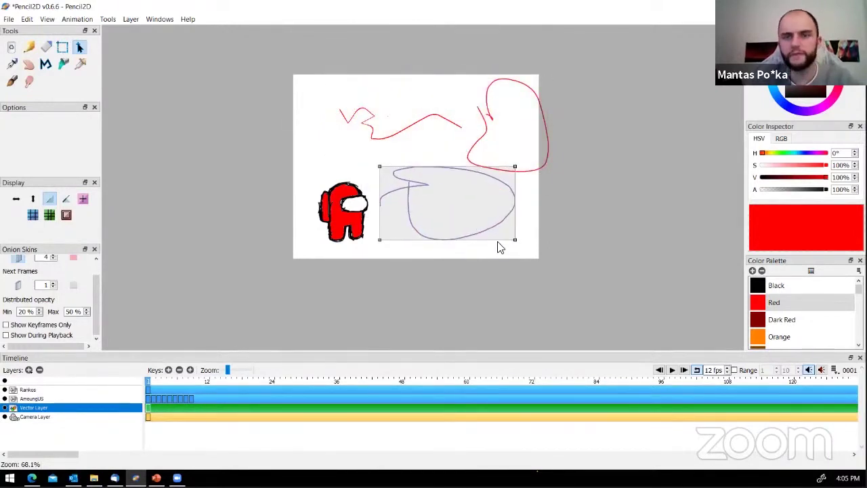
Recolour the vector strokes olive green with hue 72°, saturation 65% and value 67%
scroll(492, 241, "up", 3)
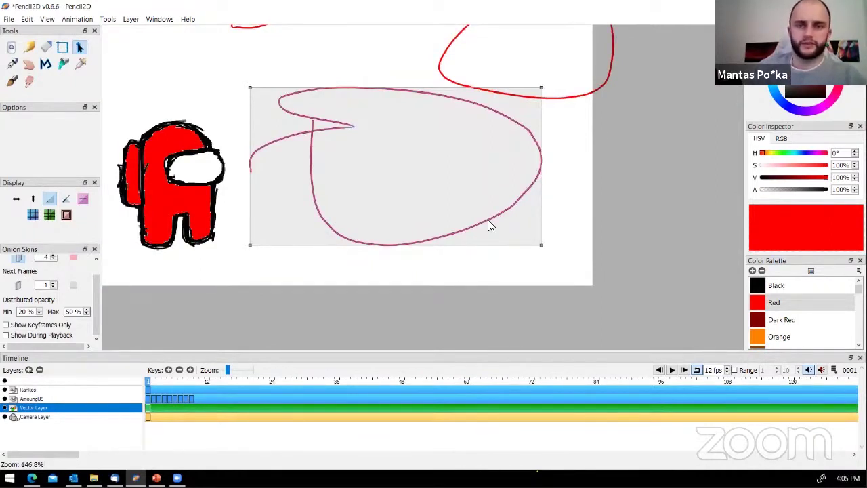
scroll(488, 203, "up", 3)
scroll(533, 188, "down", 3)
mouse_move(477, 199)
left_mouse_down()
mouse_move(496, 240)
mouse_move(523, 261)
left_mouse_up()
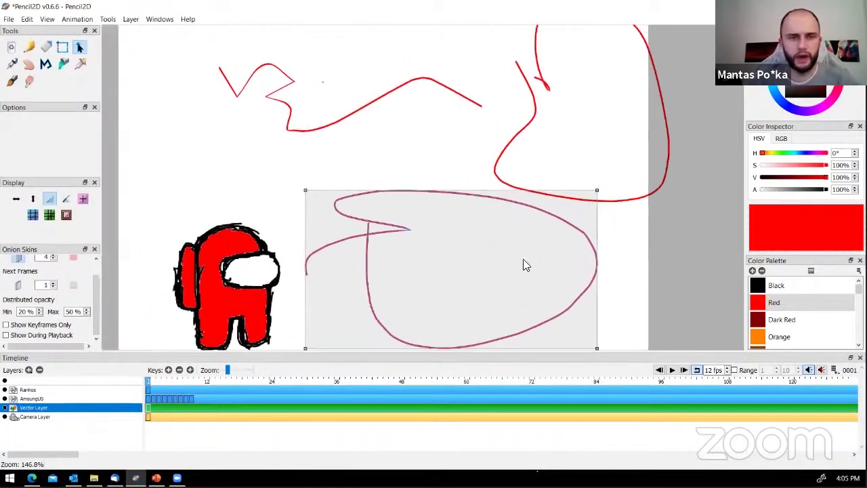
left_click(64, 65)
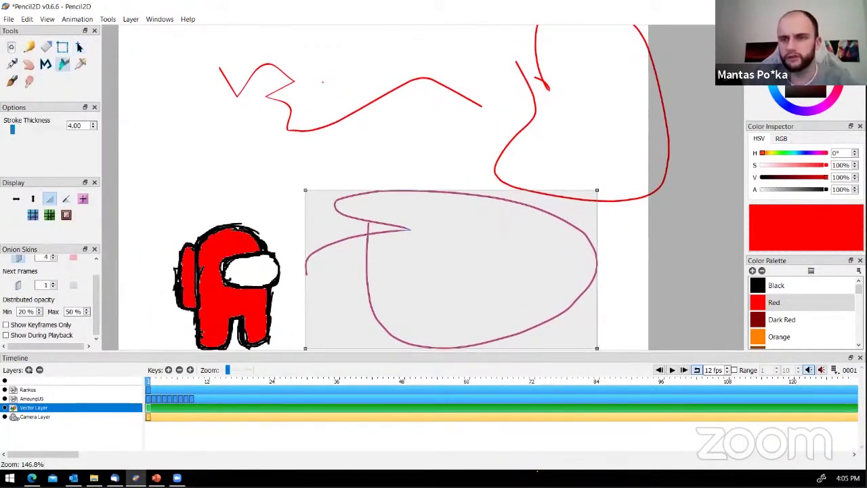
left_click_drag(843, 57, 820, 21)
left_click(809, 61)
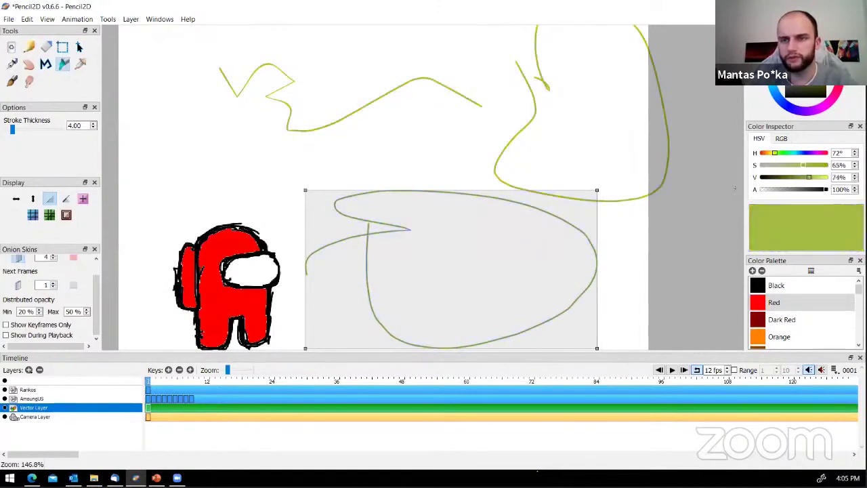
left_click(809, 63)
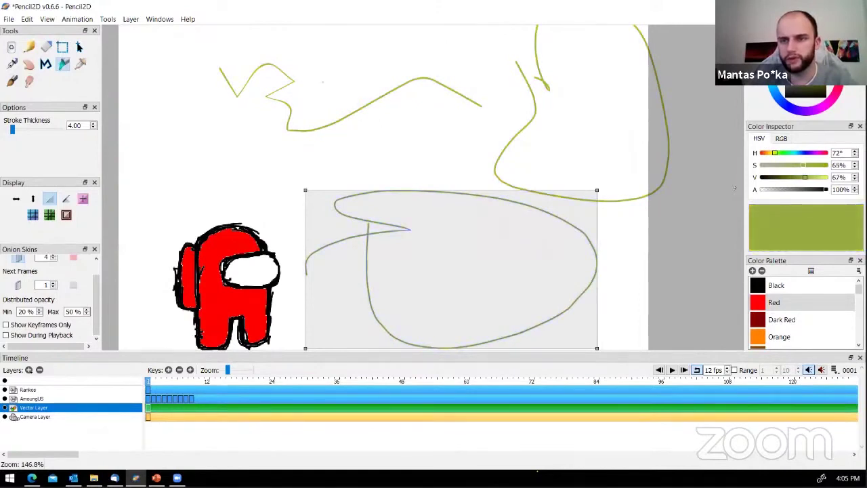
Change the vector colour to a purplish pink with hue 322° and fill the wide loop beside the character with the Bucket tool
left_click(79, 49)
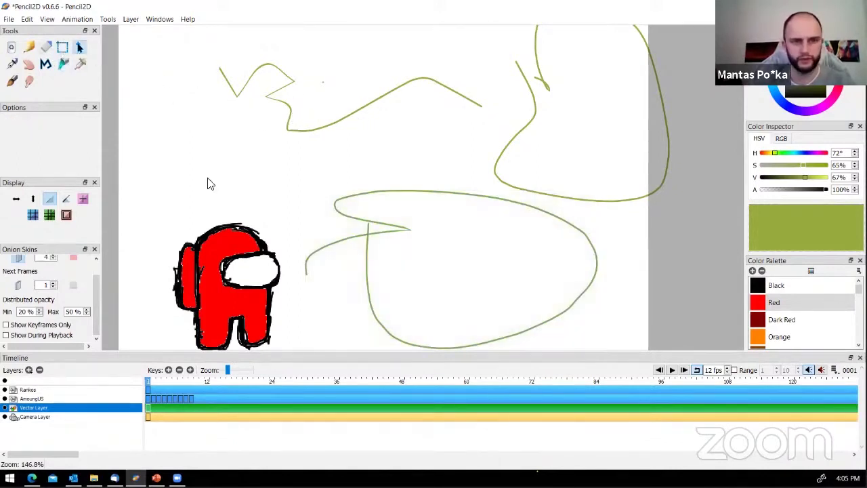
left_click(63, 65)
left_click(833, 99)
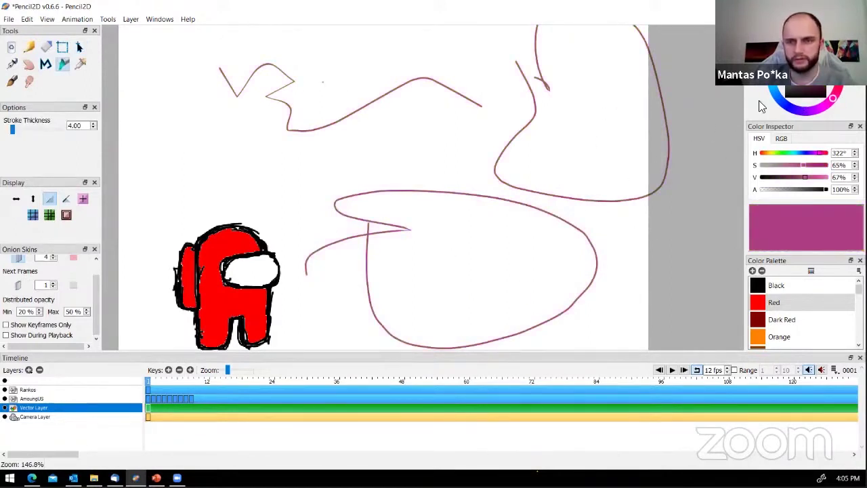
left_click(80, 47)
left_click(382, 235)
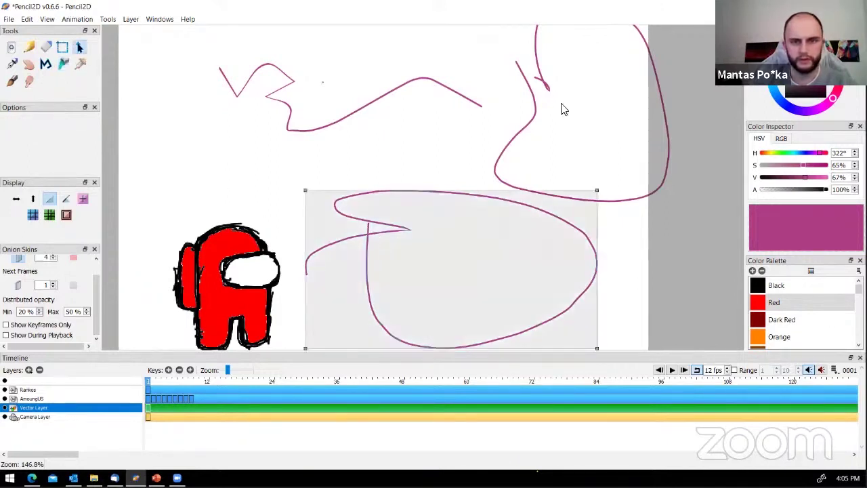
left_click(64, 63)
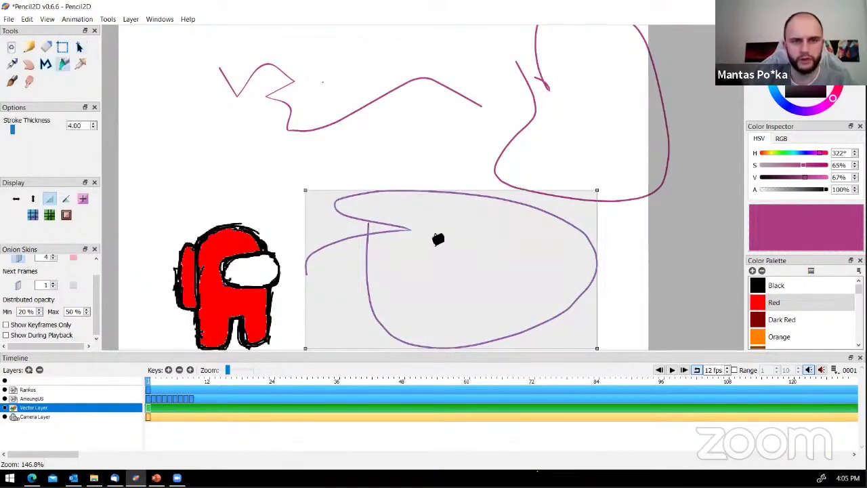
left_click(439, 238)
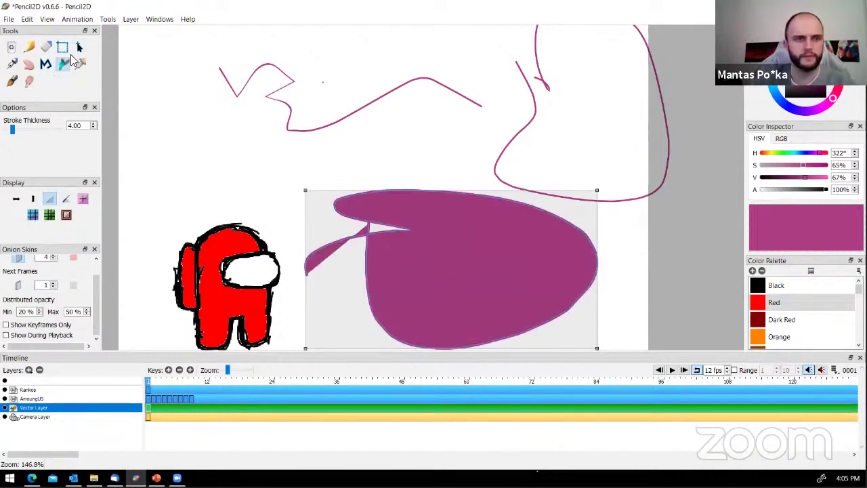
left_click(79, 46)
left_click(359, 174)
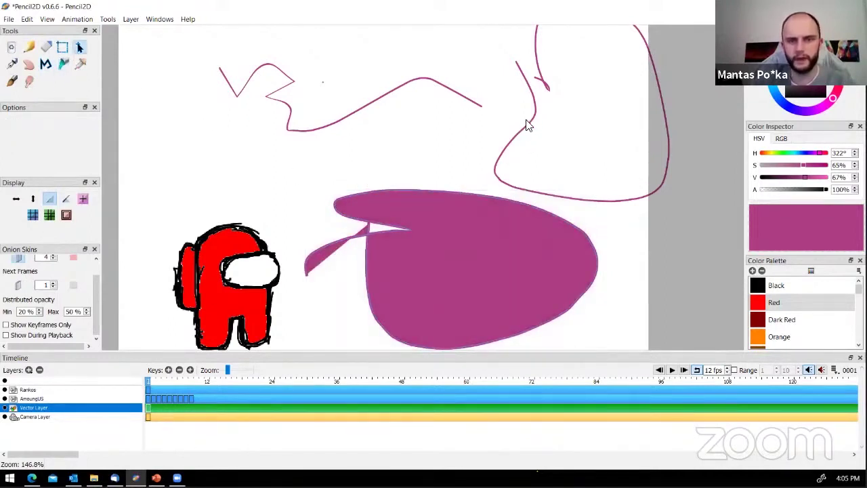
Paint a closed pear-shaped outline above the character with the Brush at width 2.27
left_click(536, 82)
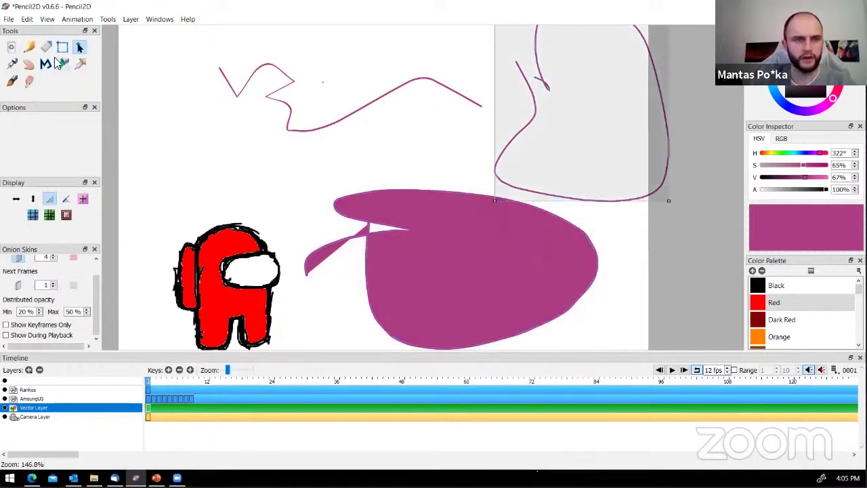
left_click(11, 80)
mouse_move(183, 135)
left_mouse_down()
mouse_move(237, 189)
mouse_move(226, 109)
mouse_move(198, 103)
mouse_move(183, 133)
left_mouse_up()
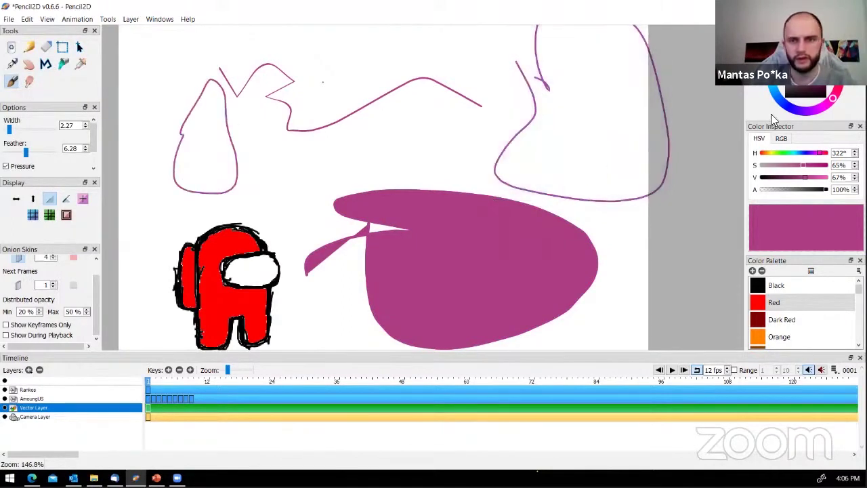
Change the vector colour to brown with hue 27° and fill the pear-shaped outline with the Bucket tool
left_click(63, 64)
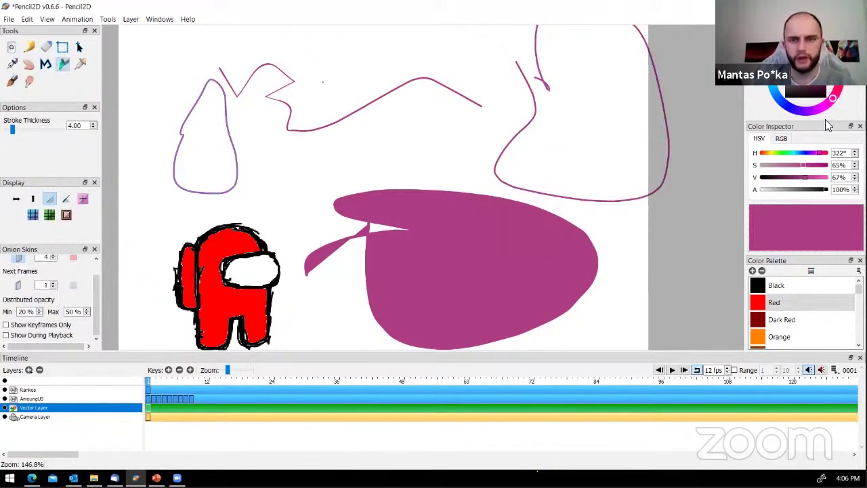
left_click(764, 152)
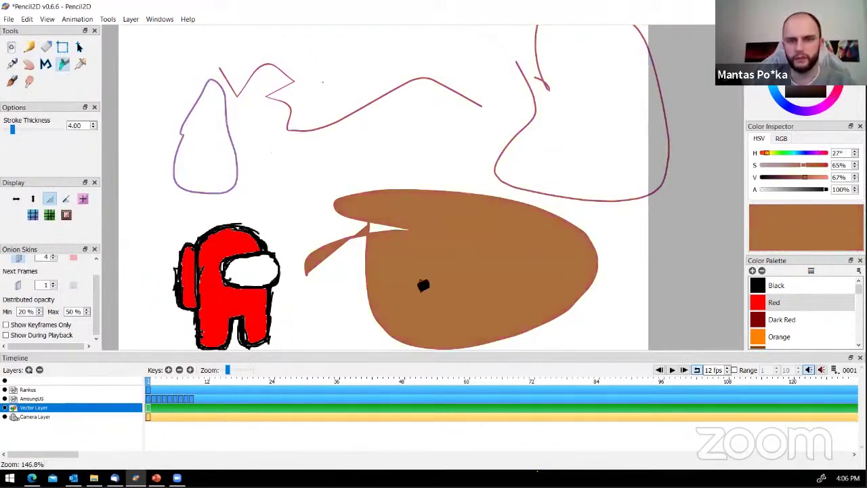
left_click(536, 120)
left_click(394, 85)
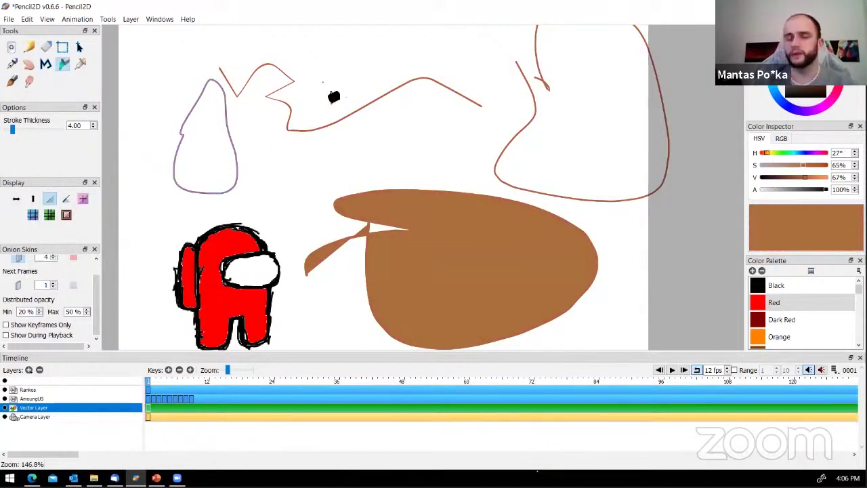
left_click(214, 160)
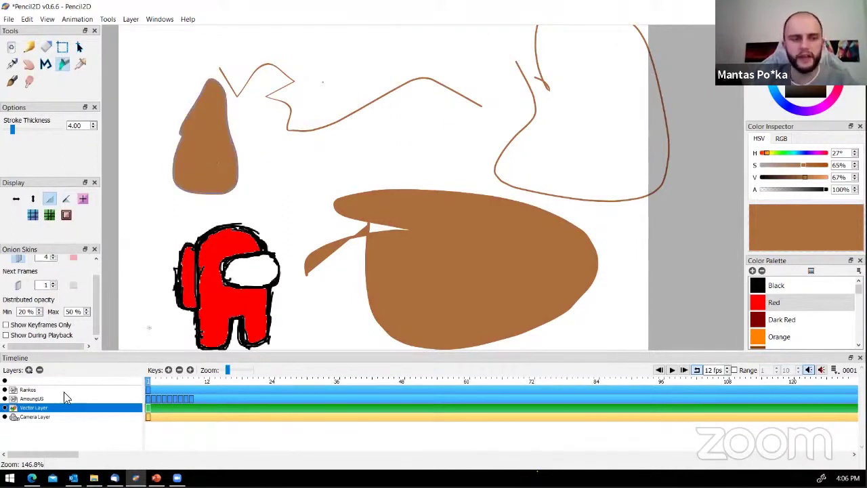
Add a new vector layer named Vector Layer 2 and place it directly beneath the first vector layer
left_click(29, 370)
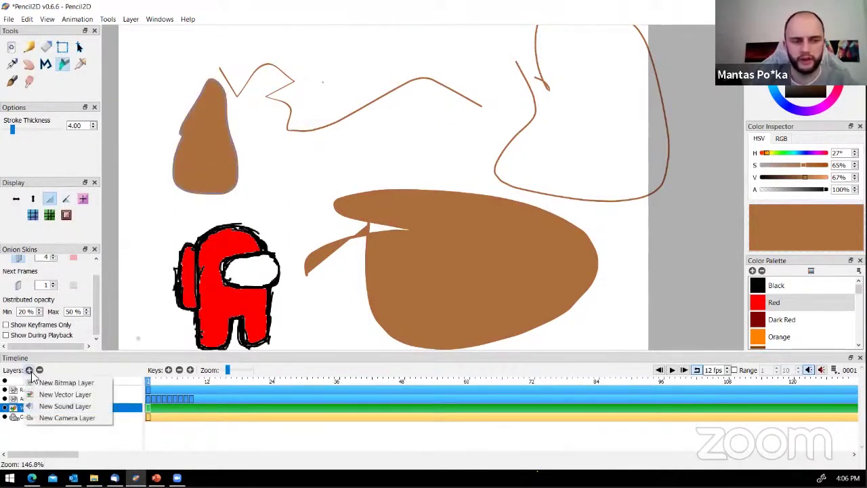
left_click(68, 394)
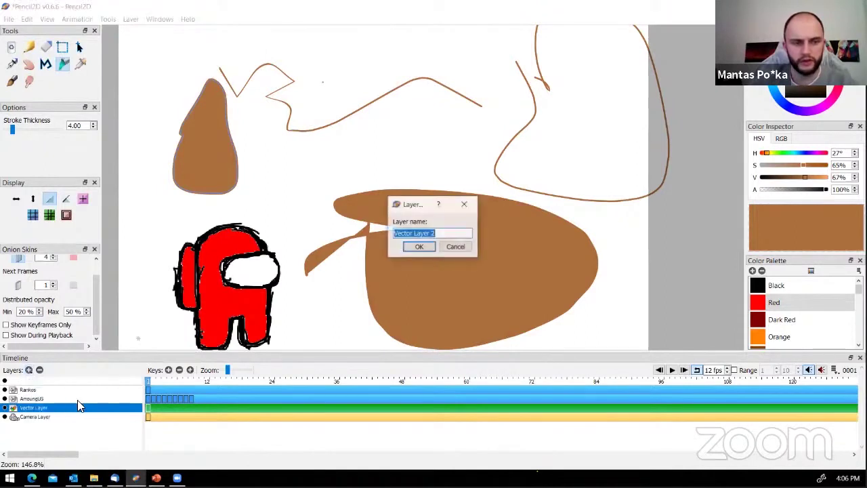
left_click(421, 248)
left_click_drag(46, 402, 54, 424)
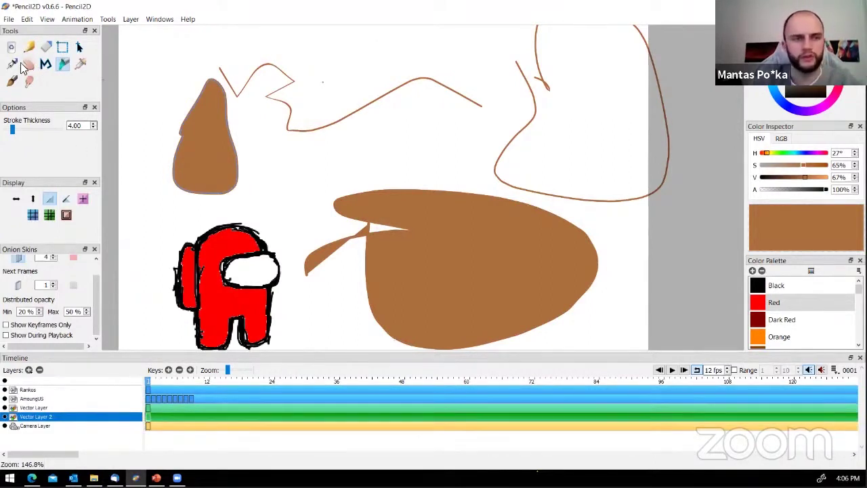
Paint a closed elongated outline above the wide loop on Vector Layer 2, change the vector colour to hue 328° and bucket-fill the outline
left_click(12, 81)
mouse_move(347, 136)
left_mouse_down()
mouse_move(318, 184)
mouse_move(385, 194)
mouse_move(492, 127)
mouse_move(358, 153)
left_mouse_up()
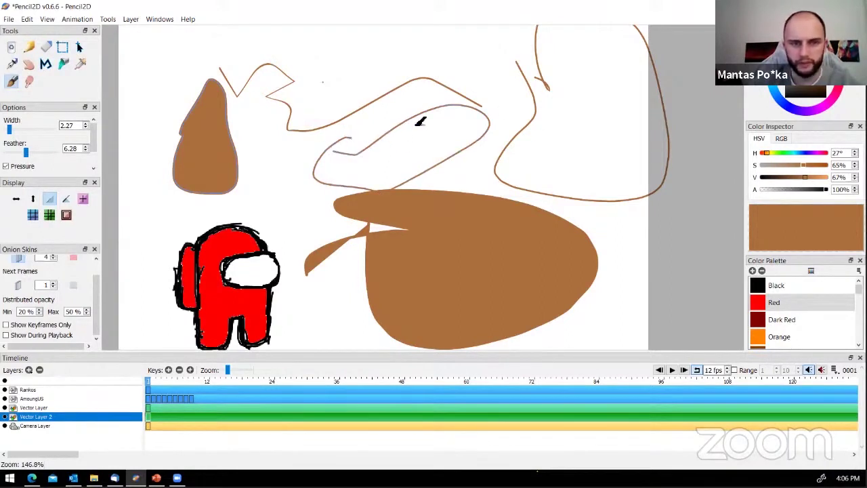
left_click(63, 64)
left_click(833, 93)
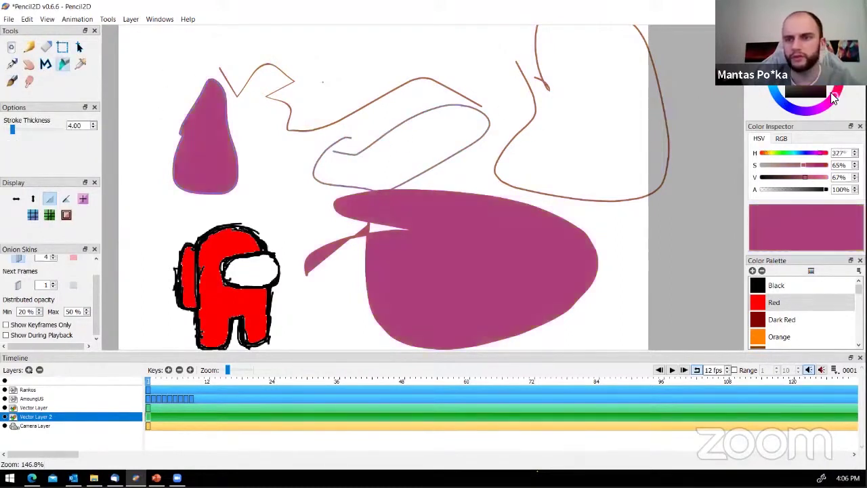
left_click(391, 149)
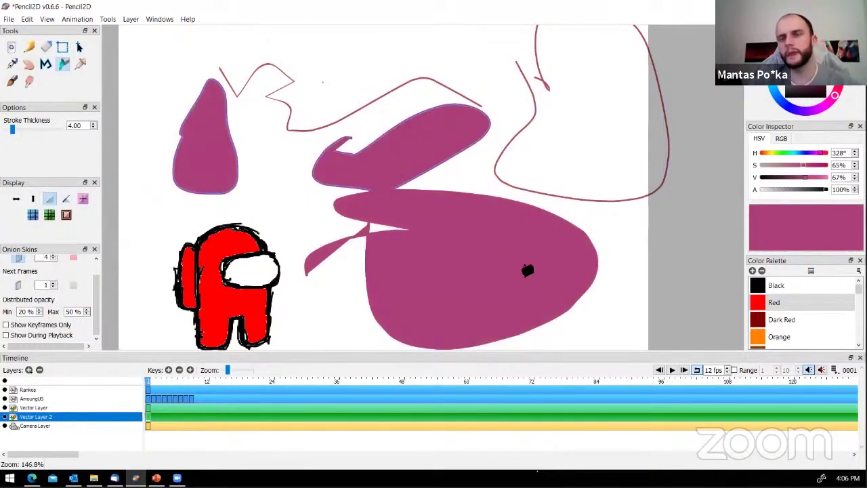
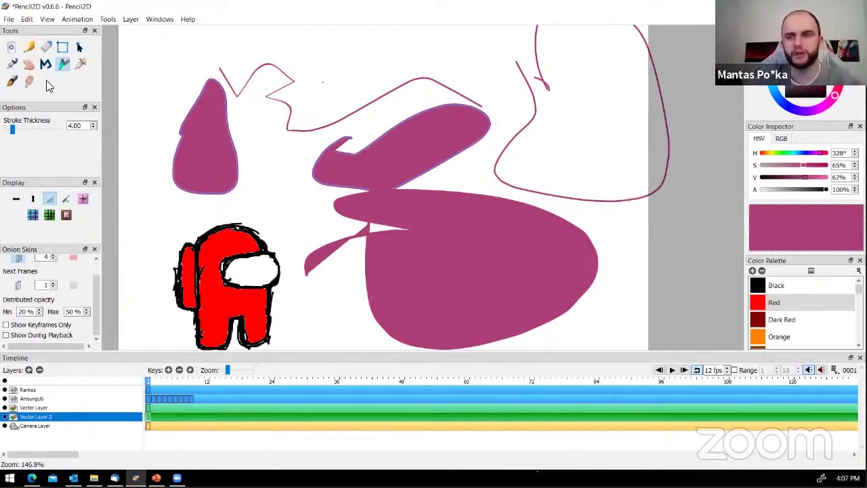
Paint a thin zigzag stroke above the elongated shape and a thick wavy stroke beside the pear shape with the Brush width at 104.16
left_click(12, 81)
left_click_drag(354, 48, 331, 81)
left_click_drag(383, 101, 355, 152)
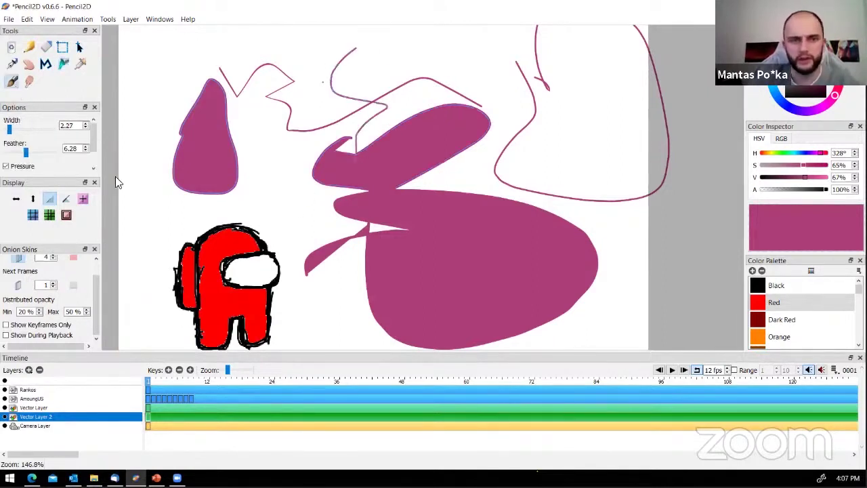
left_click_drag(155, 174, 294, 201)
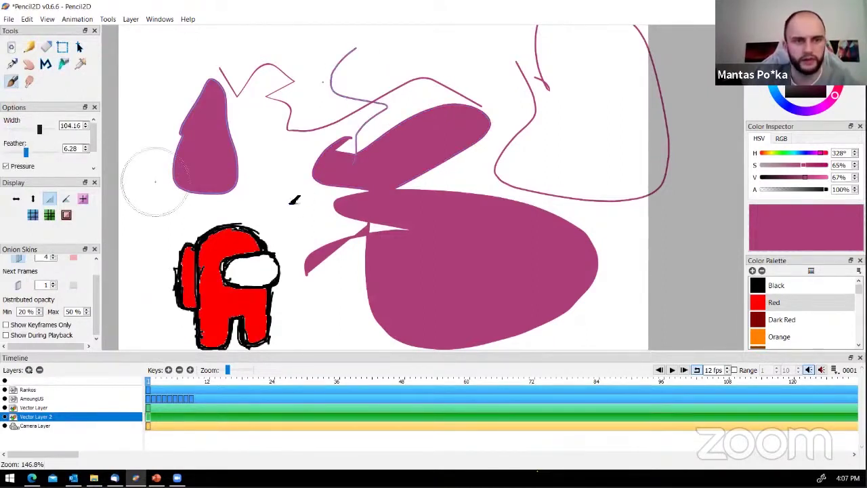
mouse_move(234, 71)
left_mouse_down()
mouse_move(283, 174)
mouse_move(287, 227)
mouse_move(311, 235)
left_mouse_up()
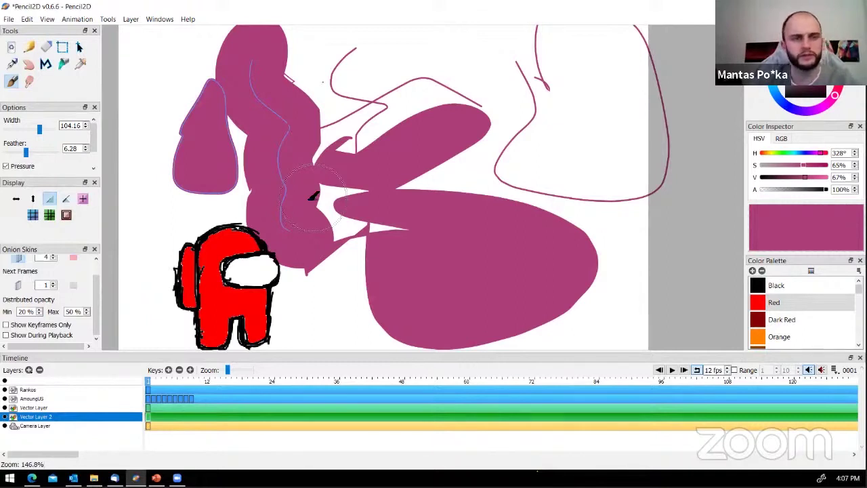
Paint one thick stroke with the Brush feather at 1.00 and another with it at 99.00, both around the pear shape's outer side
left_click(33, 152)
mouse_move(29, 156)
left_mouse_down()
mouse_move(51, 153)
mouse_move(42, 178)
mouse_move(1, 190)
left_mouse_up()
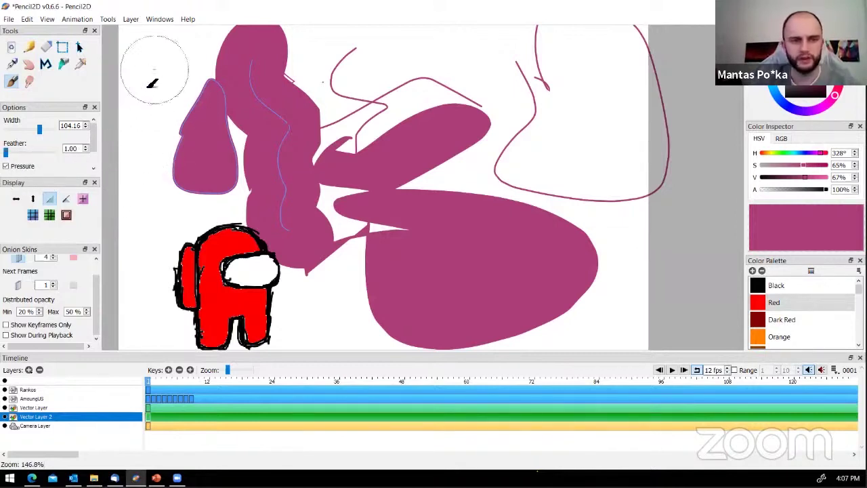
left_click_drag(151, 73, 126, 159)
left_click_drag(7, 156, 56, 151)
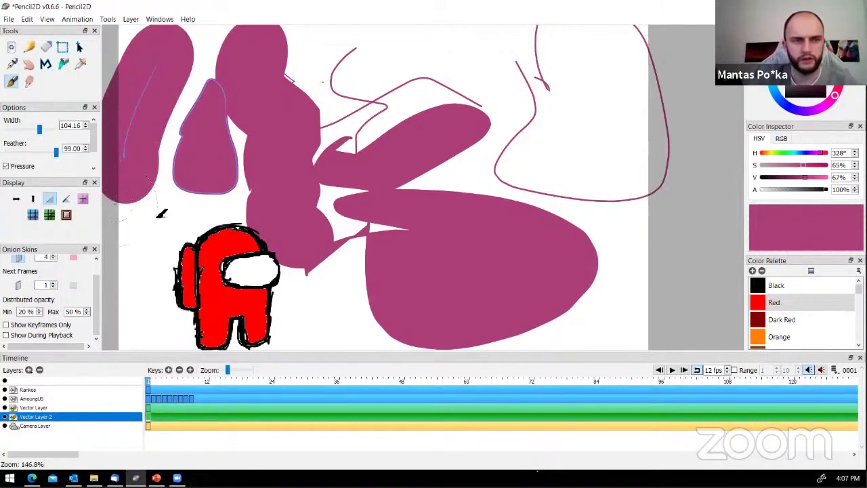
left_click_drag(196, 180, 146, 284)
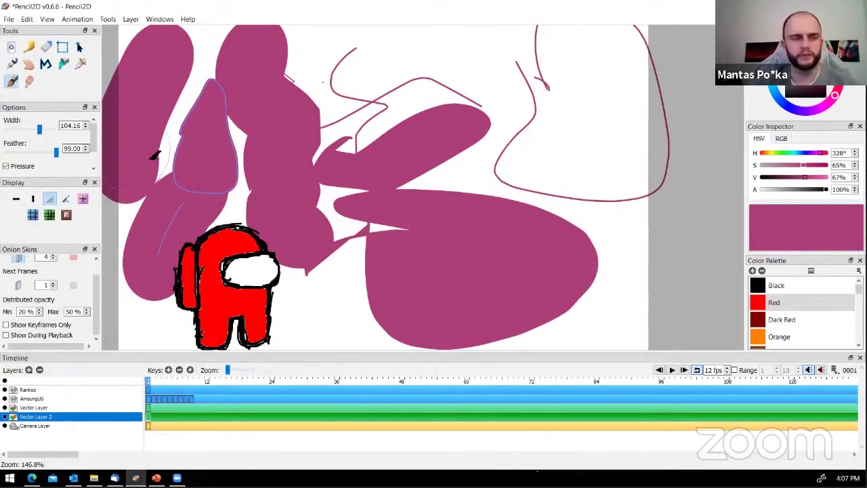
Delete Vector Layer 2 and Vector Layer from the project
left_click(33, 409)
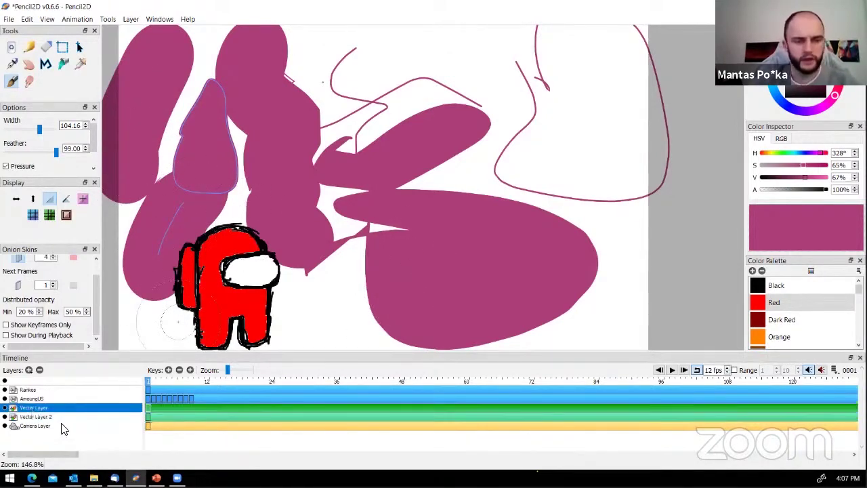
left_click(47, 417)
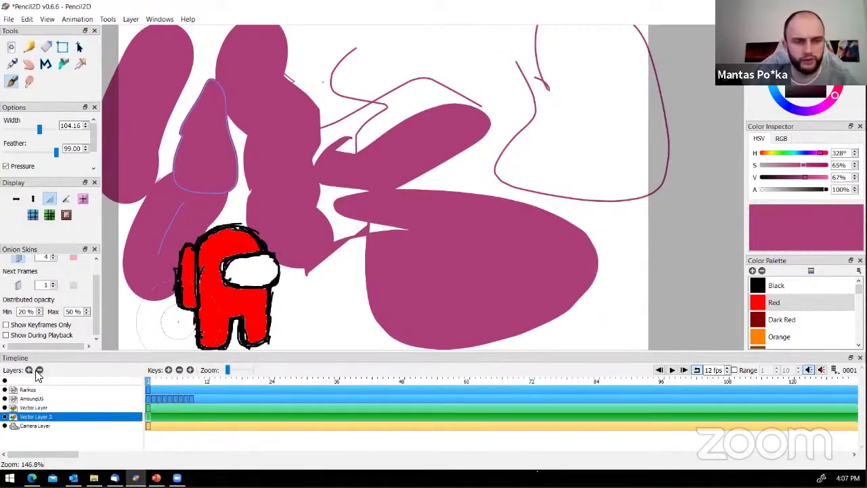
left_click(40, 369)
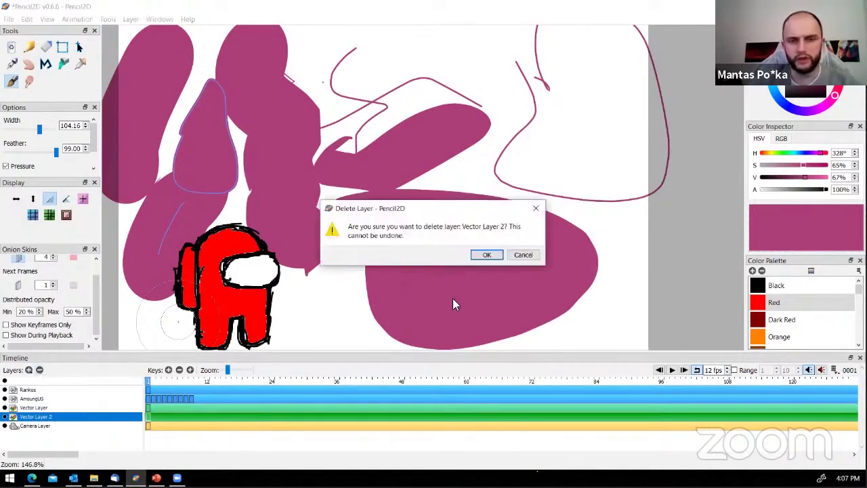
left_click(482, 255)
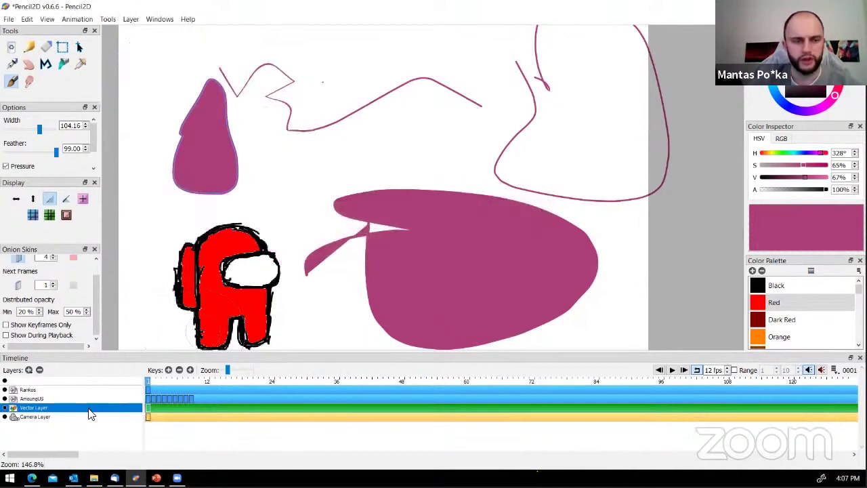
left_click(40, 370)
left_click(488, 252)
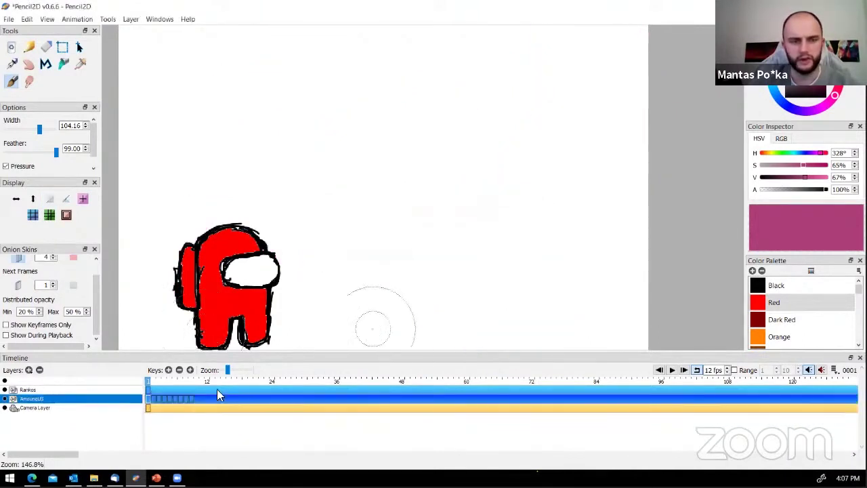
left_click(35, 407)
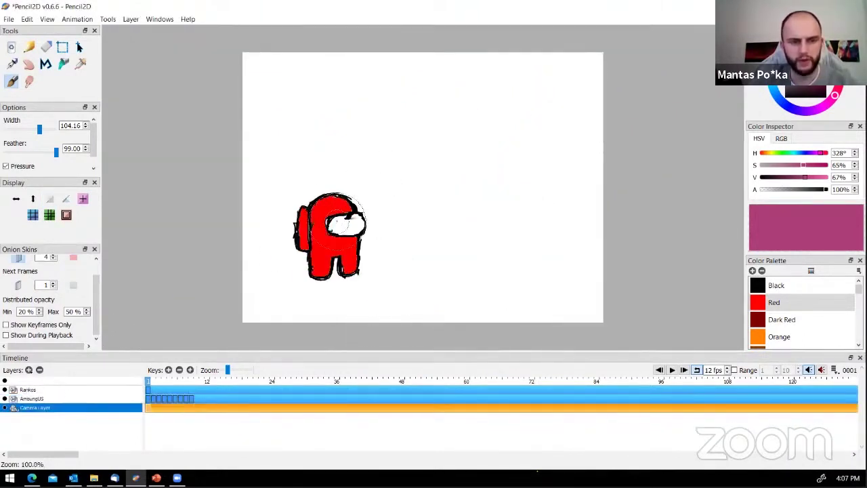
scroll(345, 223, "down", 4)
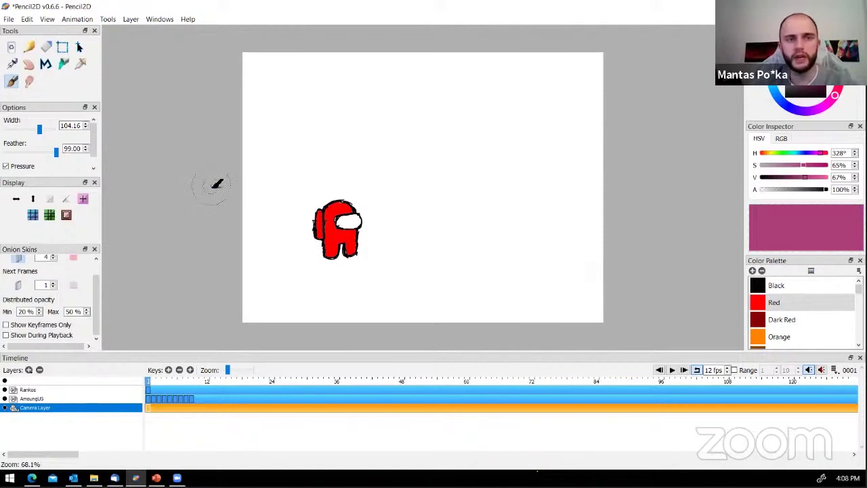
left_click(9, 20)
mouse_move(53, 97)
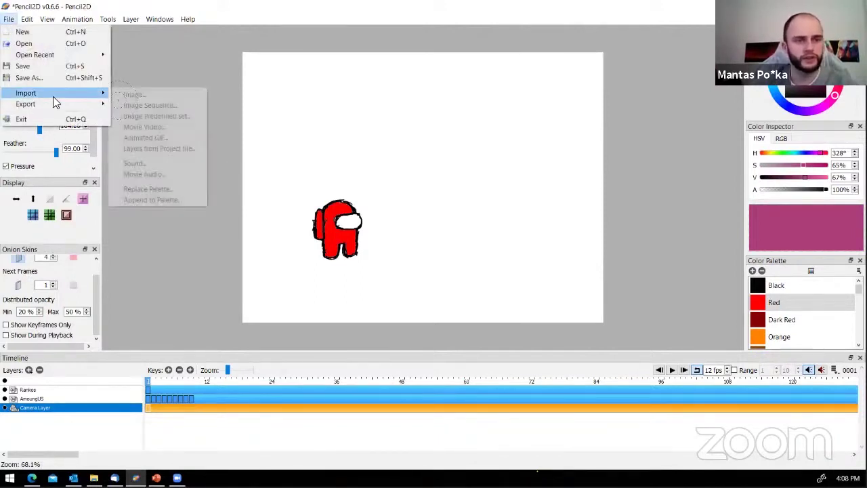
left_click(169, 14)
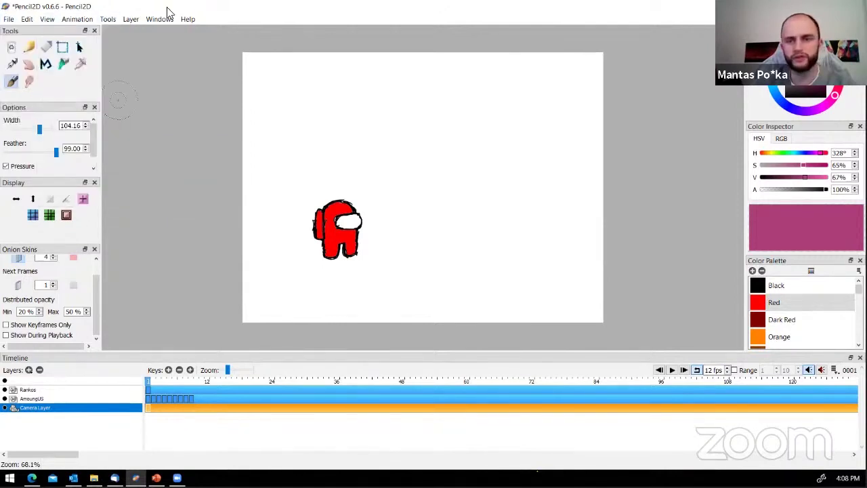
left_click(9, 19)
left_click(9, 19)
left_click(8, 20)
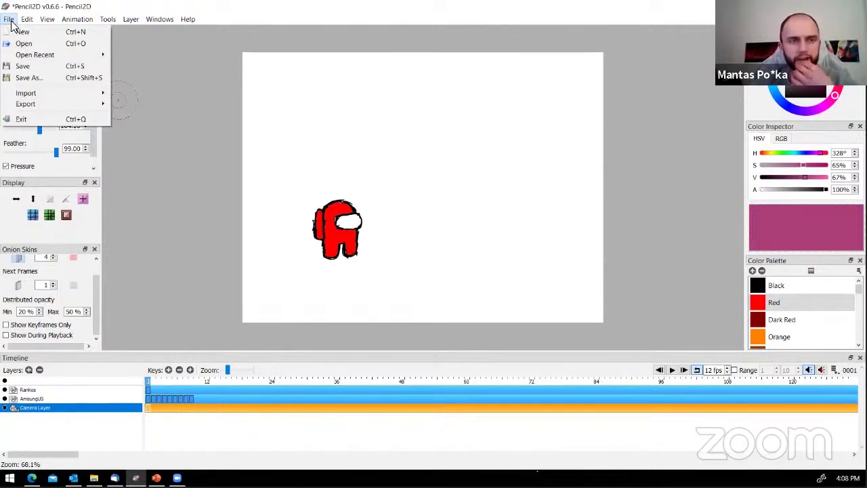
mouse_move(58, 93)
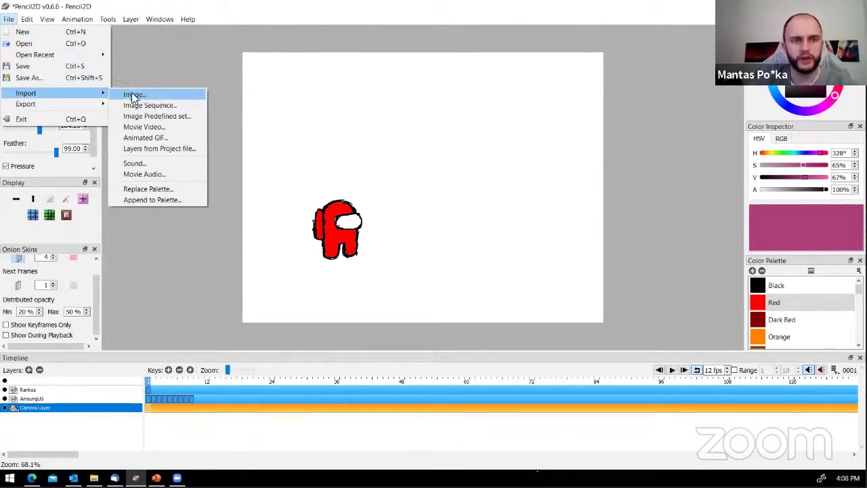
left_click(133, 95)
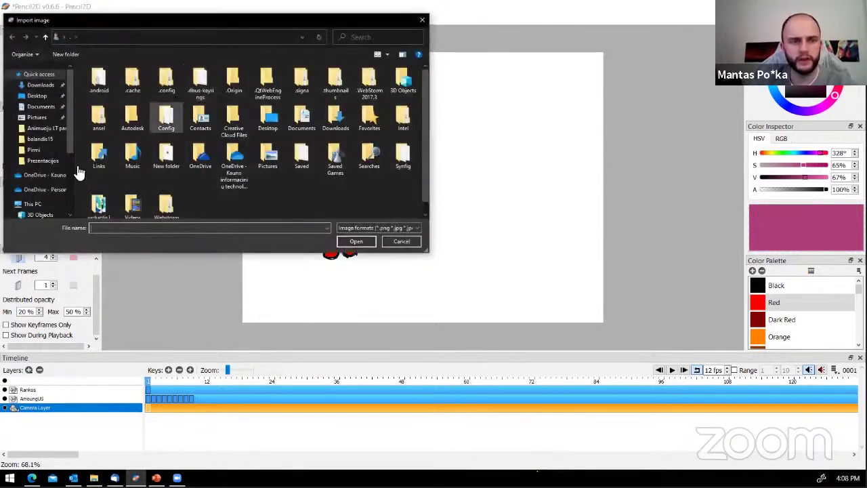
left_click(46, 128)
double_click(155, 95)
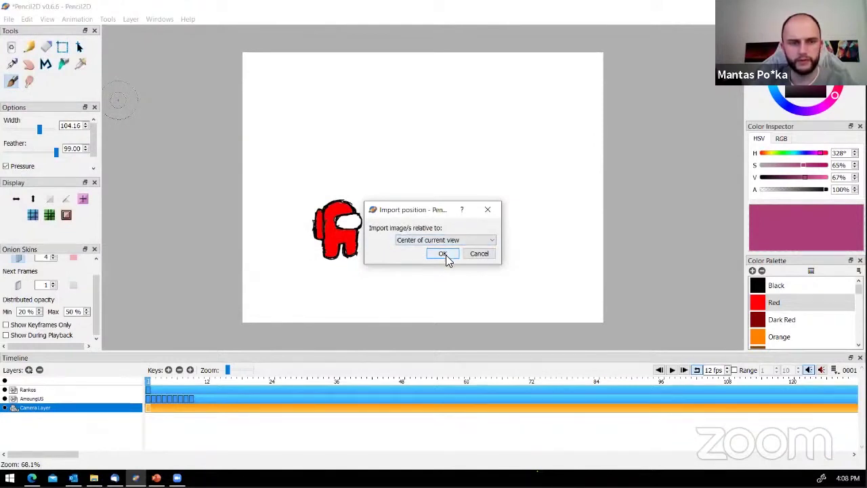
left_click(484, 241)
left_click(486, 241)
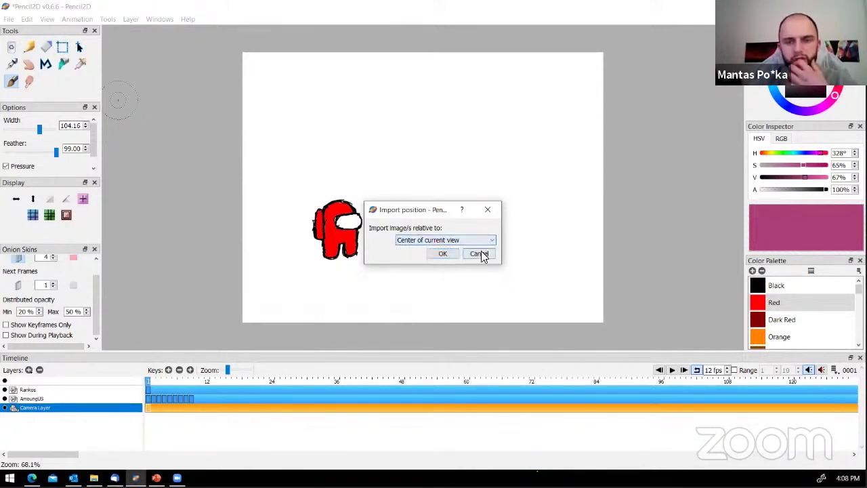
left_click(478, 253)
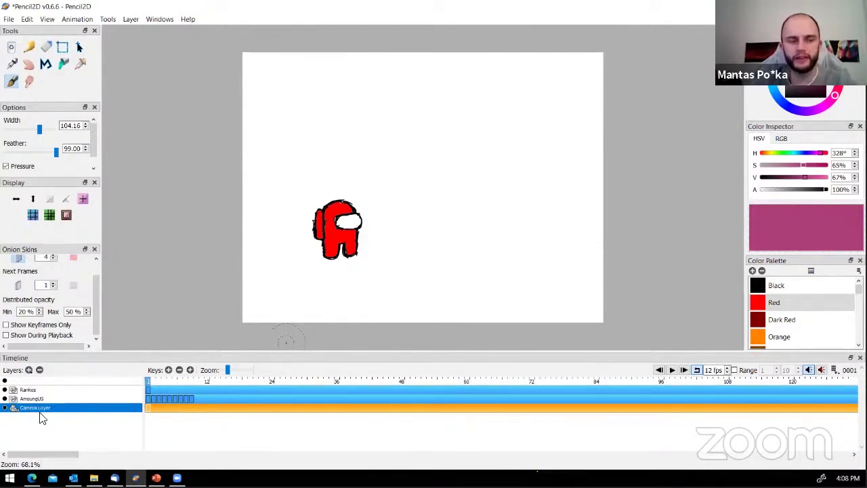
Add a new bitmap layer named Fonas and place it directly above the Camera Layer, beneath the character layer
left_click(28, 370)
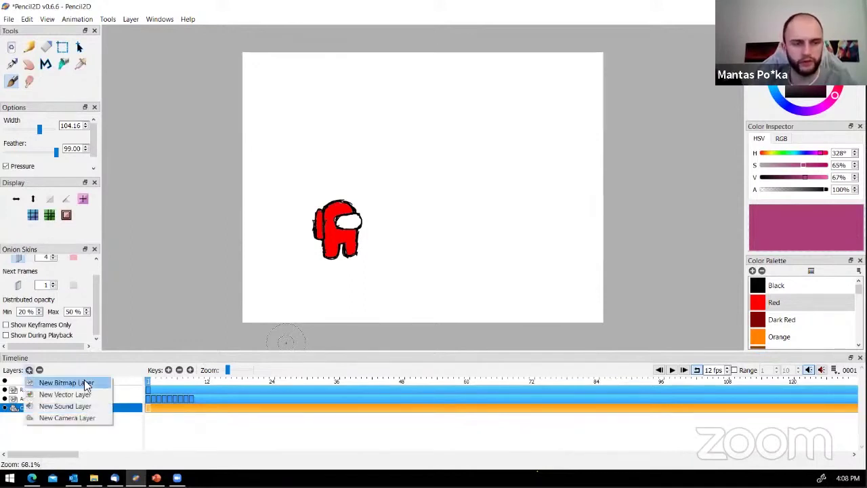
left_click(44, 382)
type("Fonas")
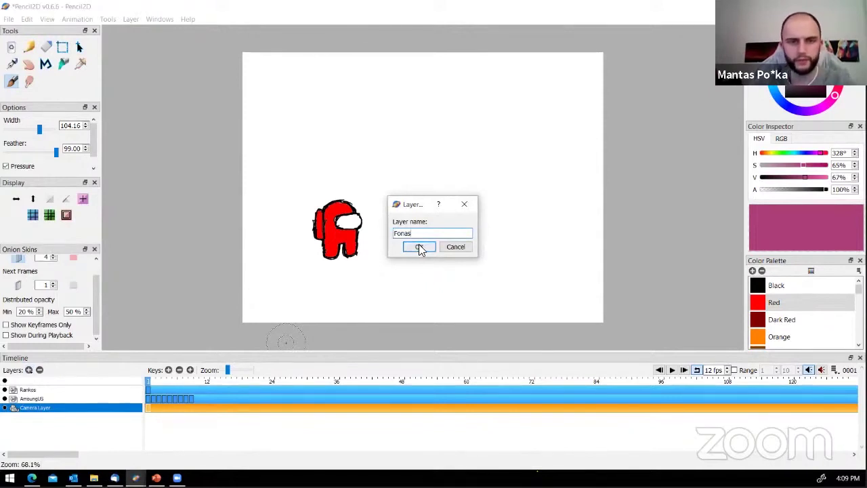
left_click(419, 247)
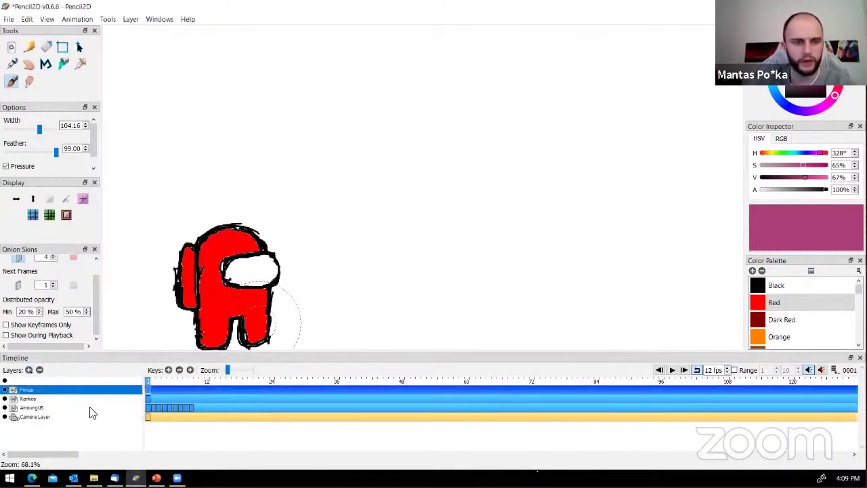
left_click_drag(35, 393, 31, 415)
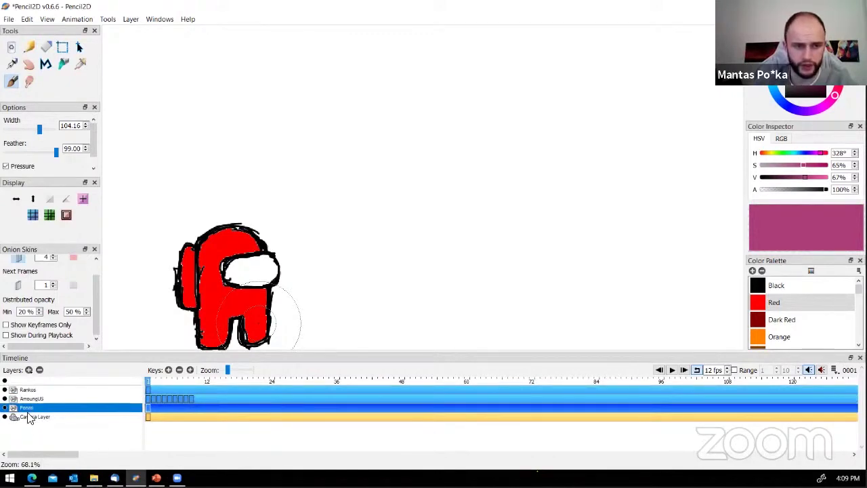
Import the mountain landscape image into the Fonas layer, positioned relative to the center of the current view
key("ctrl+h")
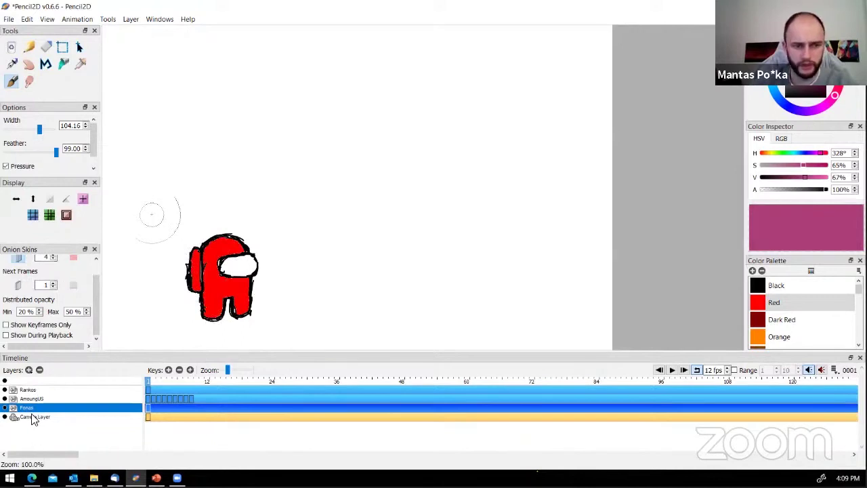
left_click(8, 18)
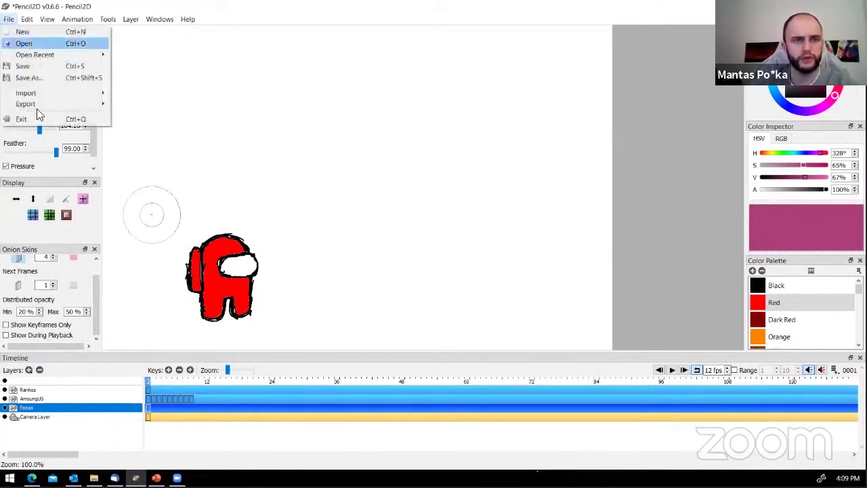
left_click(8, 19)
left_click(26, 19)
mouse_move(8, 19)
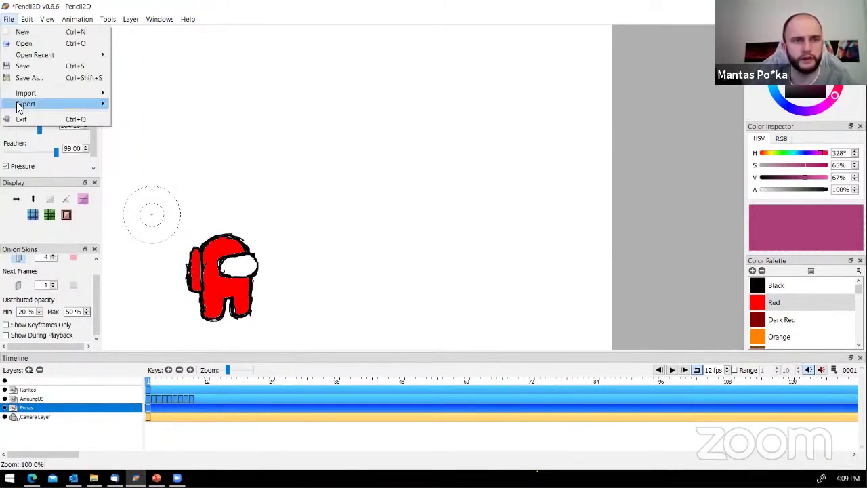
mouse_move(20, 93)
left_click(143, 100)
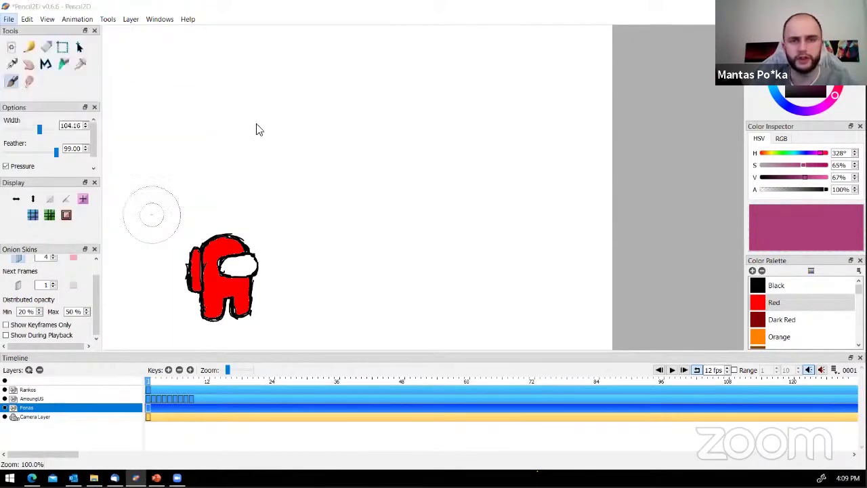
double_click(142, 98)
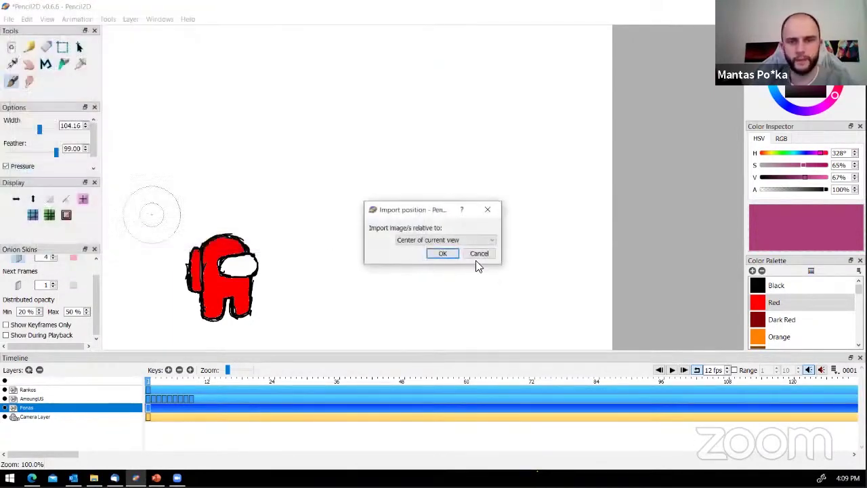
left_click(441, 253)
scroll(311, 260, "down", 2)
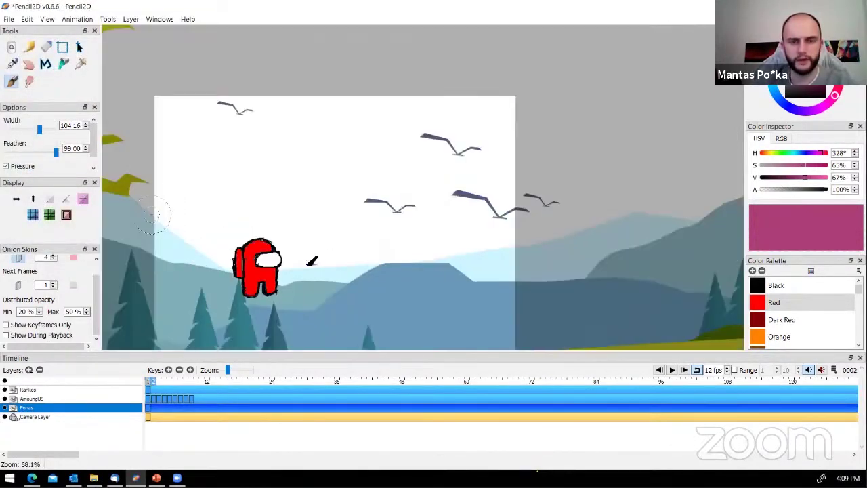
Examine the full extent of the imported landscape image relative to the camera frame and the character
scroll(321, 259, "down", 5)
scroll(321, 260, "down", 3)
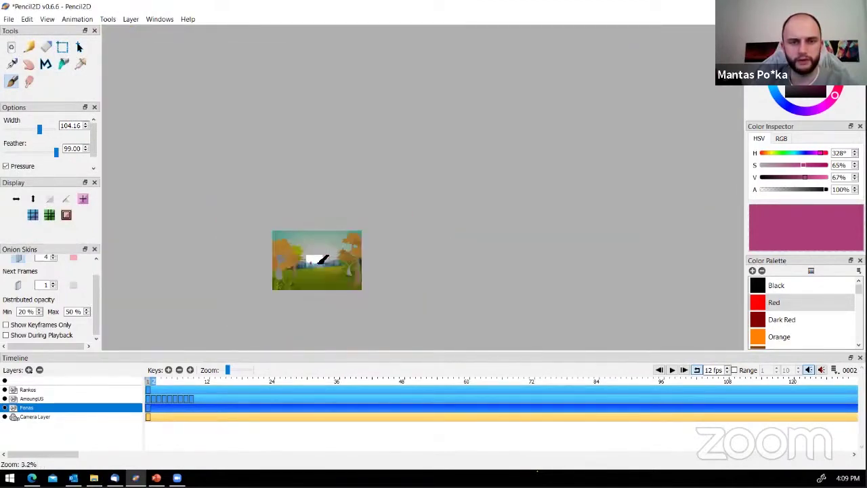
scroll(308, 271, "up", 2)
scroll(290, 275, "up", 2)
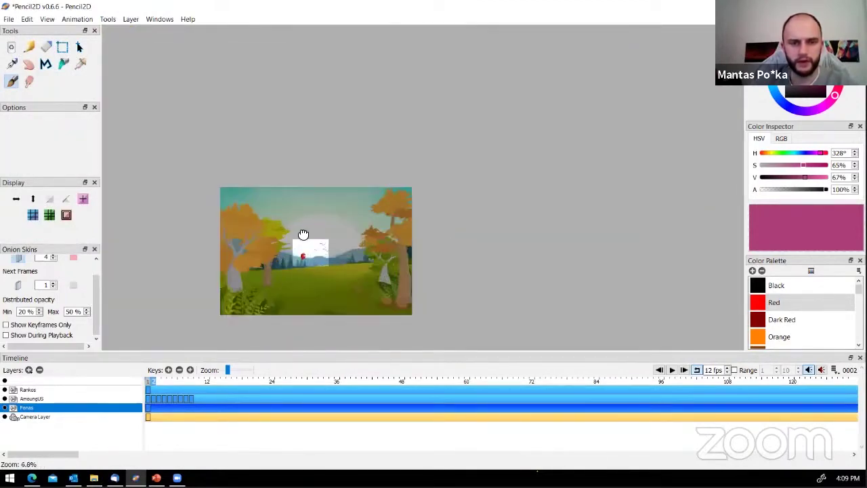
left_click_drag(277, 279, 311, 225)
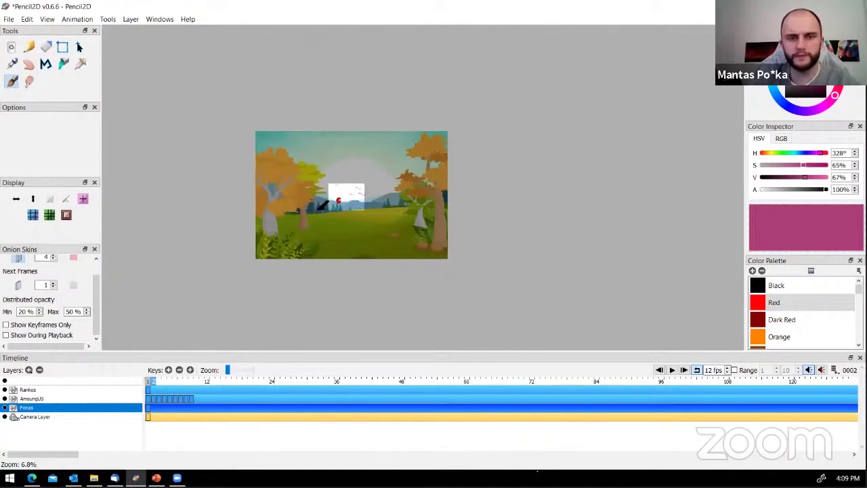
scroll(327, 191, "up", 2)
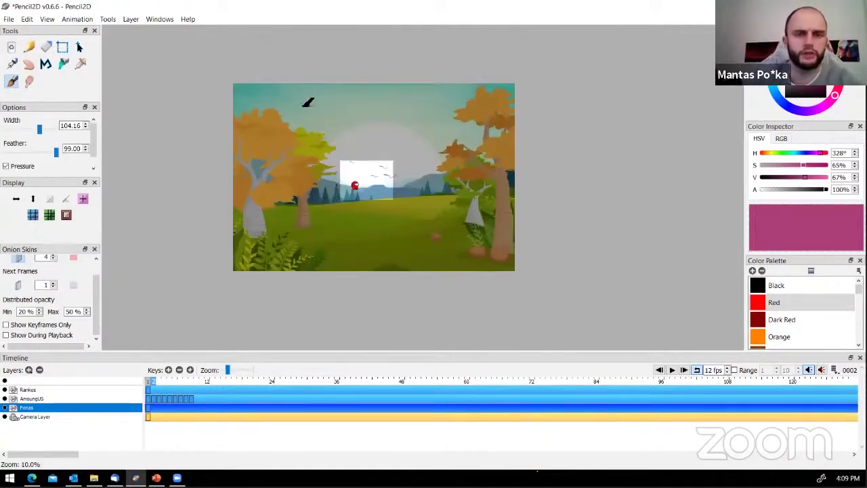
scroll(310, 69, "up", 2)
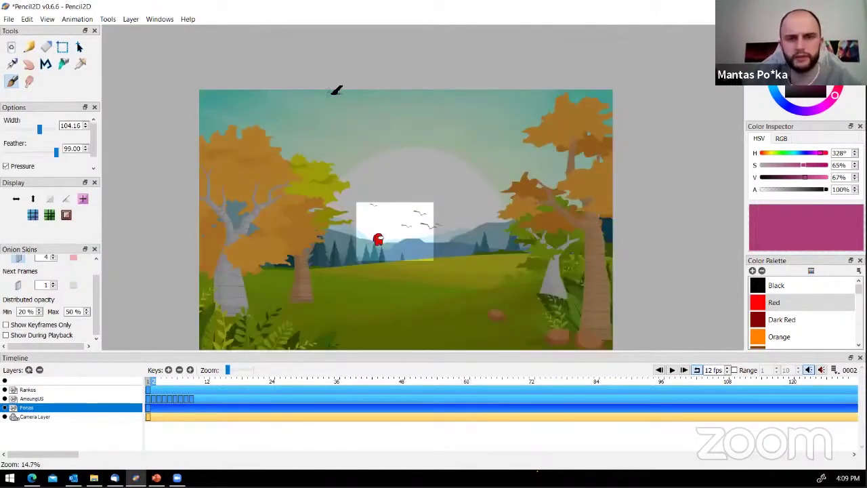
scroll(331, 92, "down", 2)
scroll(377, 179, "down", 2)
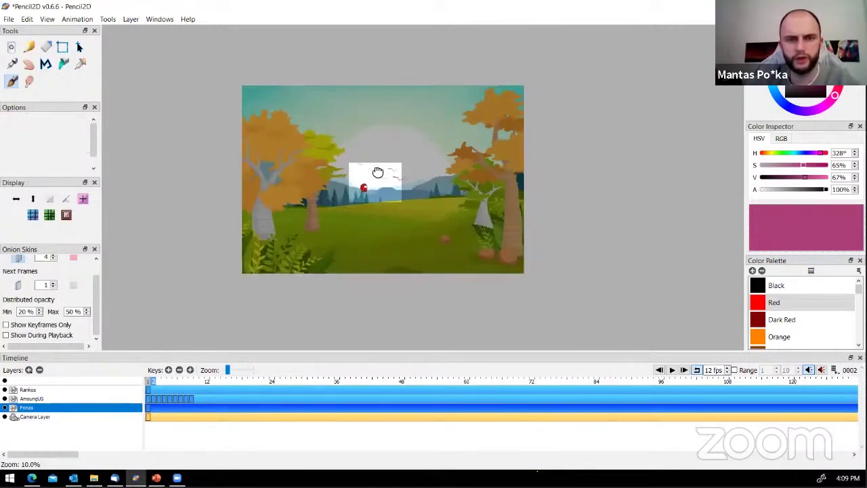
scroll(384, 180, "up", 2)
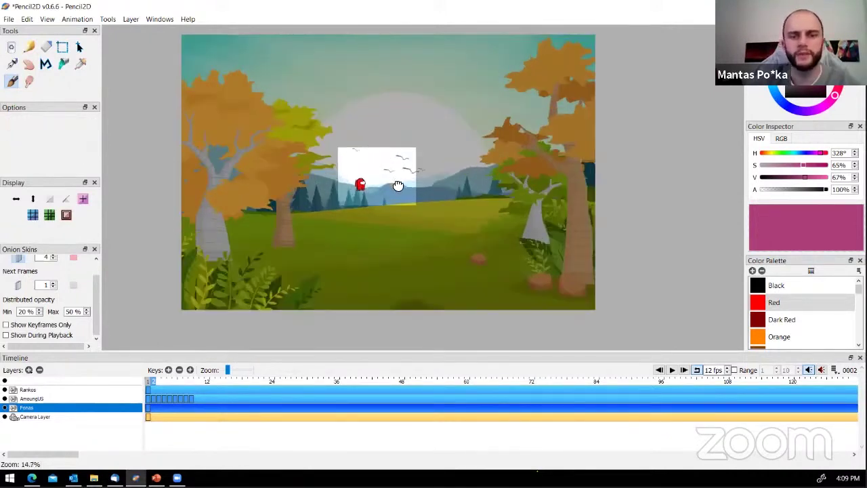
left_click_drag(388, 182, 412, 200)
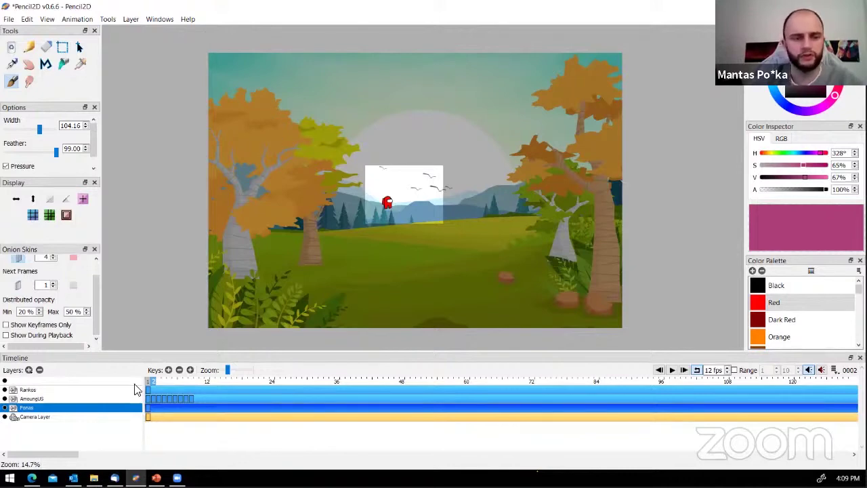
Select the whole landscape image on the Fonas layer and scale it down proportionally to roughly 40% of its imported size
left_click(60, 49)
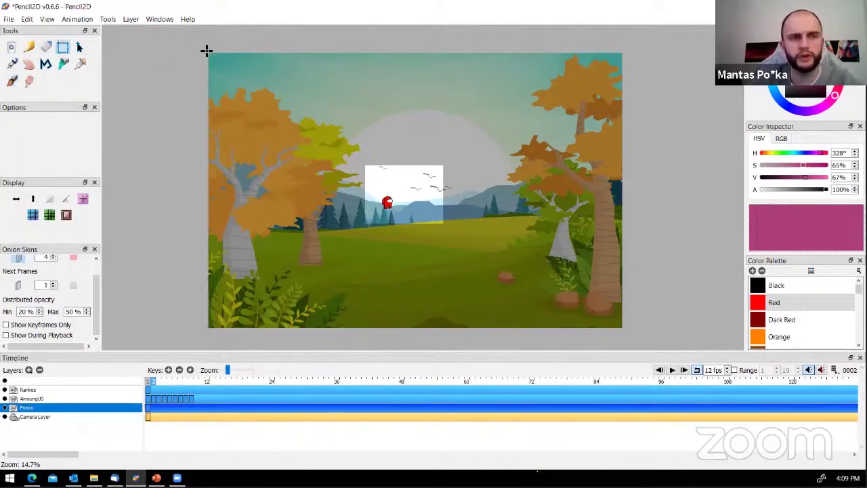
left_click_drag(194, 42, 631, 315)
left_click_drag(633, 346, 628, 334)
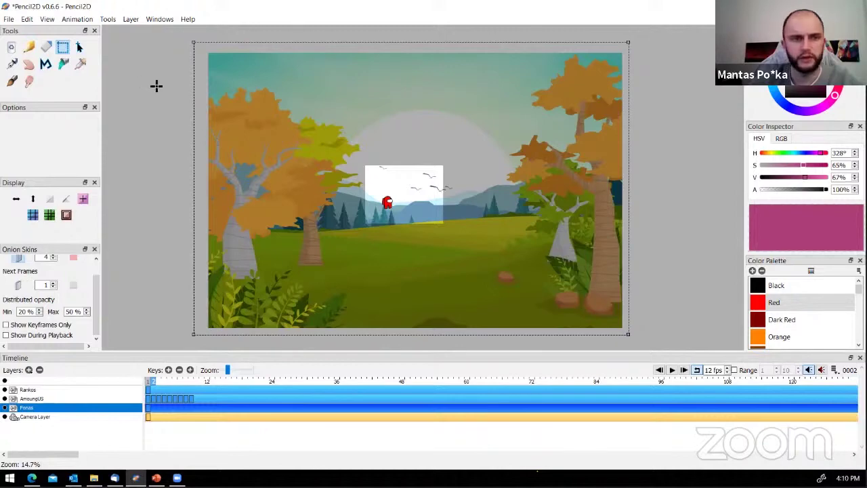
left_click(81, 48)
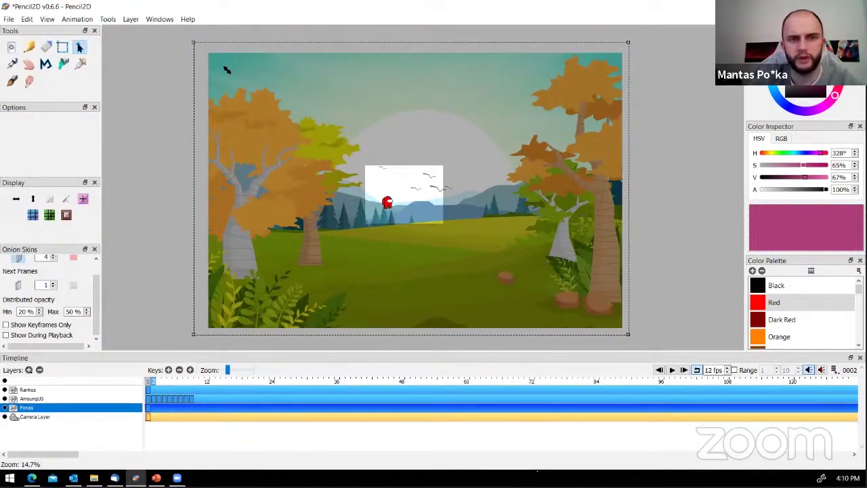
left_click_drag(249, 86, 267, 108)
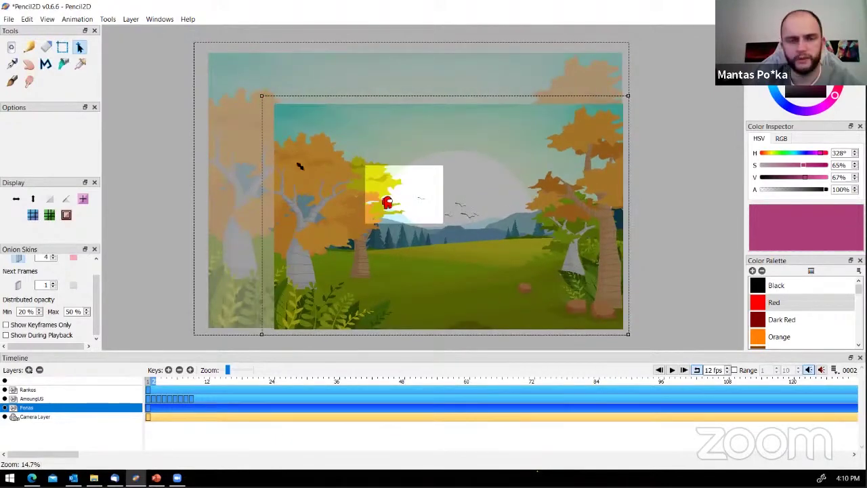
left_click_drag(300, 166, 464, 193)
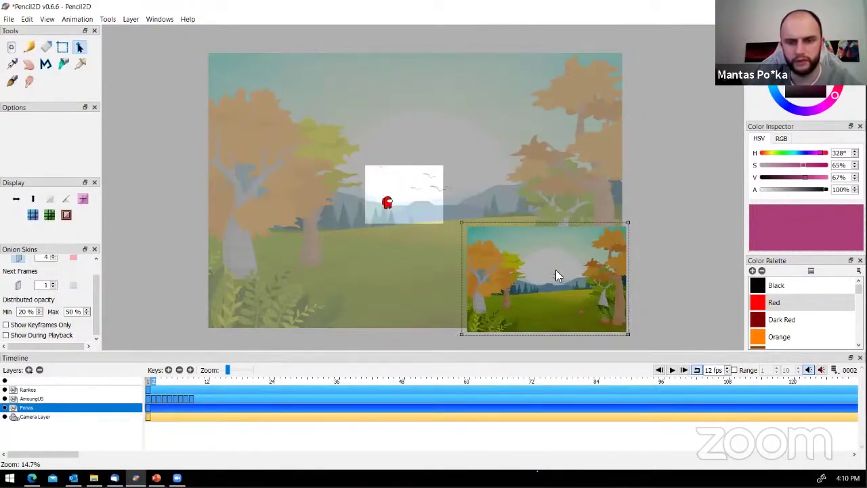
Move the scaled-down landscape so it surrounds the camera frame, with the character standing near the meadow and mountains
left_click_drag(503, 244, 429, 197)
left_click(429, 198)
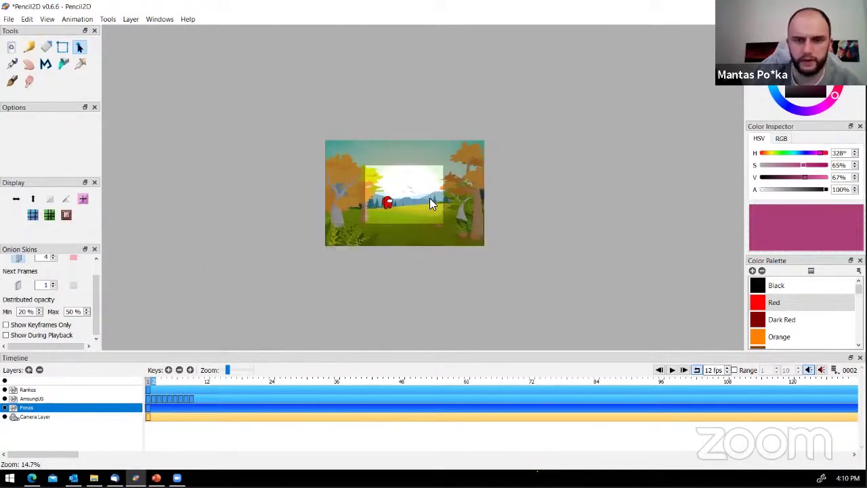
scroll(430, 198, "up", 3)
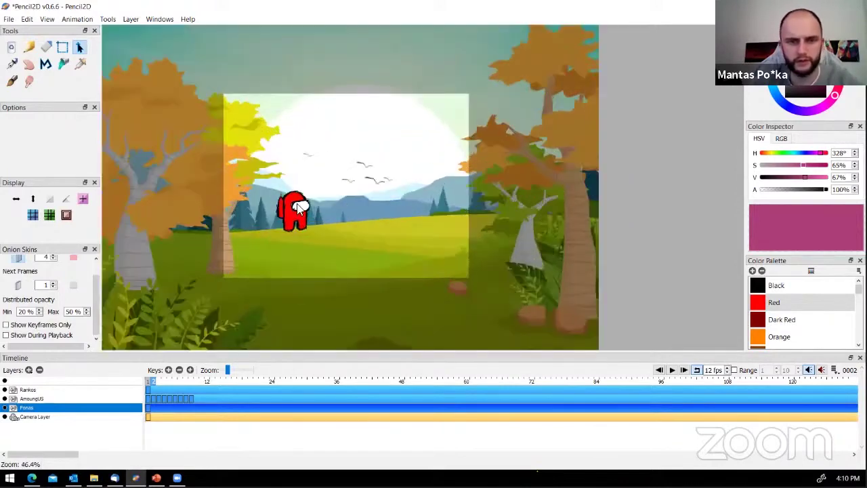
scroll(354, 189, "down", 1)
scroll(354, 190, "up", 2)
scroll(354, 189, "down", 3)
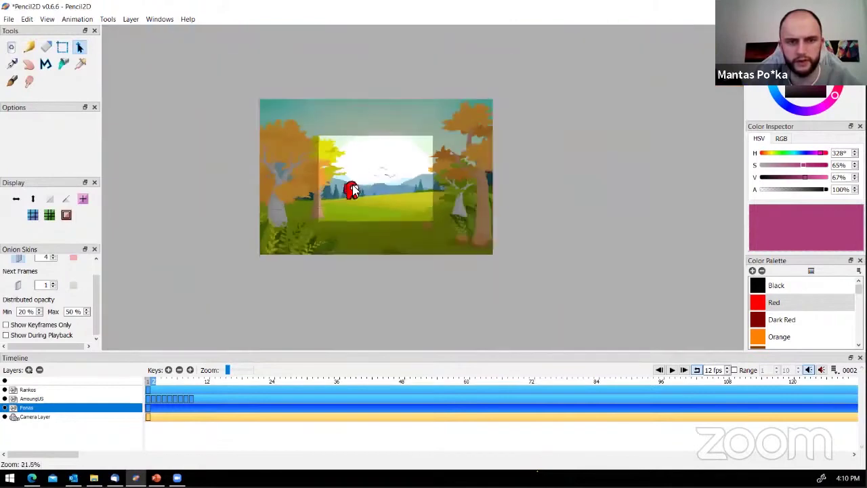
scroll(354, 190, "up", 2)
scroll(371, 204, "down", 1)
scroll(373, 204, "up", 1)
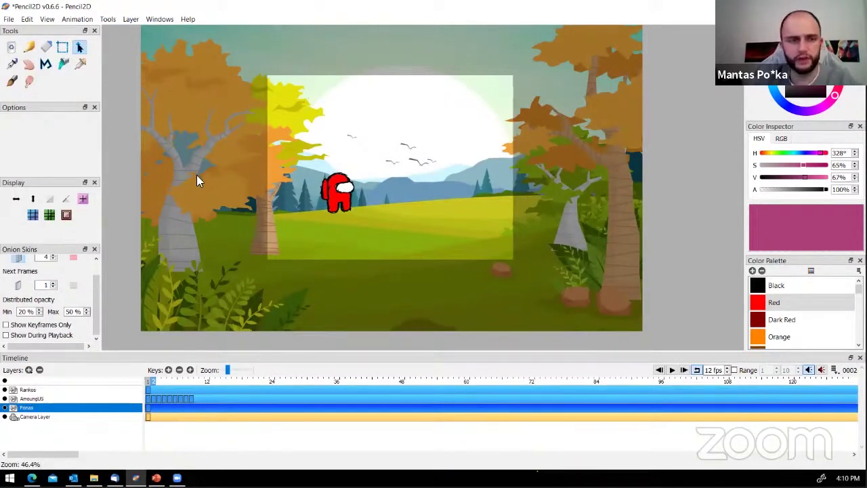
At frame 1 of the Camera Layer, shift the camera view so it frames the landscape's left edge with the trees and character
left_click(29, 418)
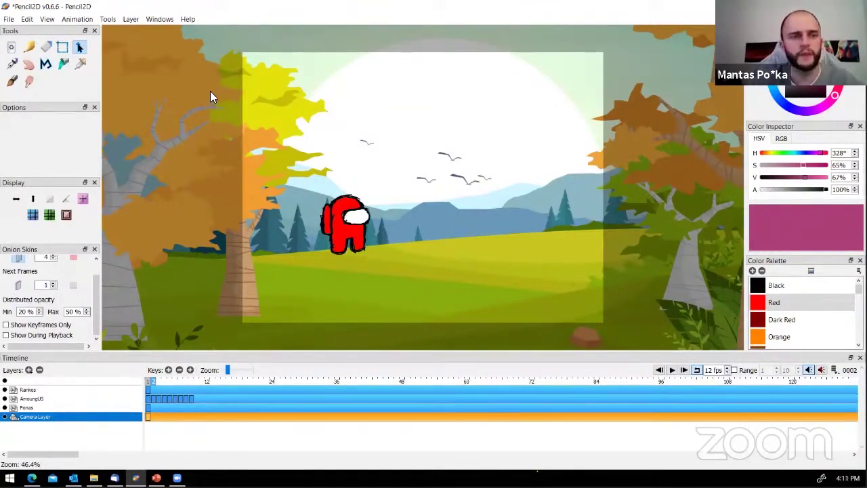
left_click(27, 66)
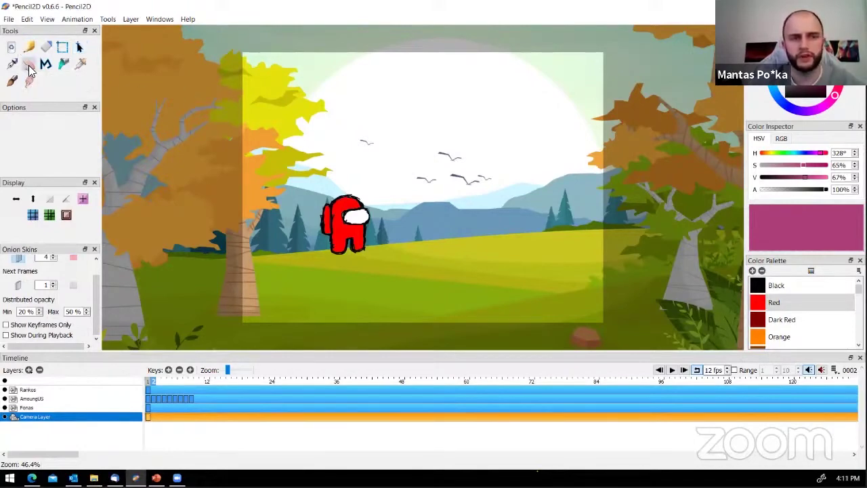
left_click(148, 381)
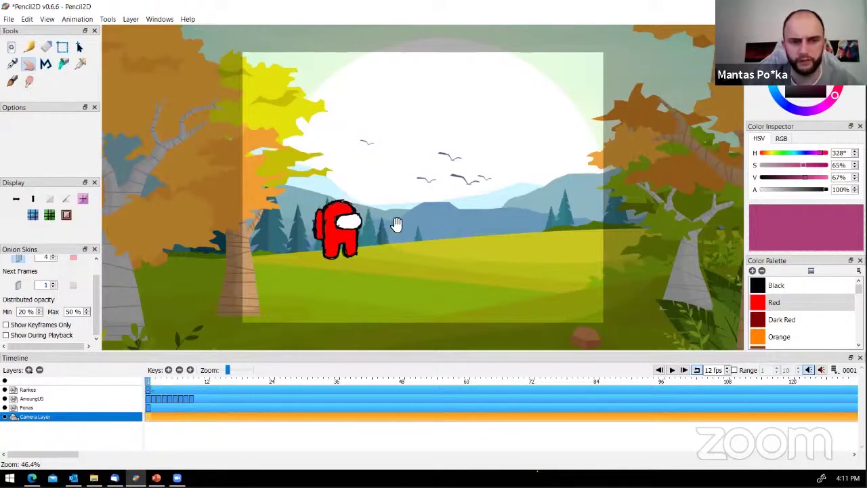
left_click_drag(337, 207, 292, 163)
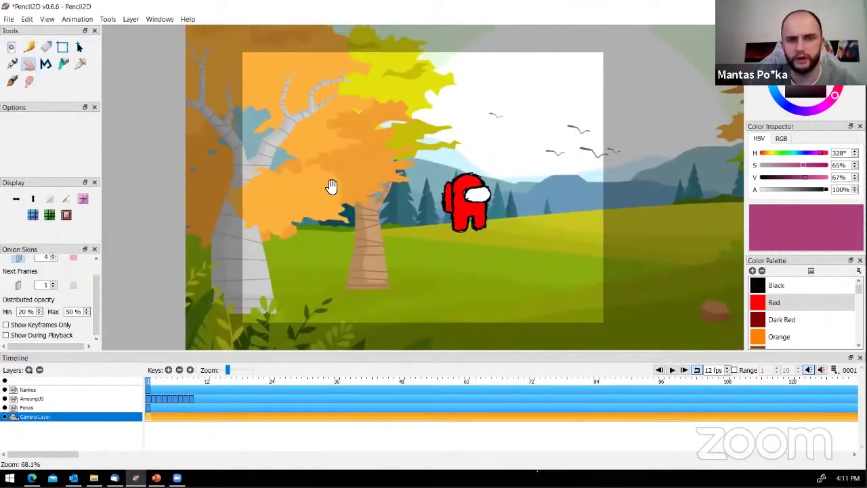
left_click_drag(333, 188, 472, 184)
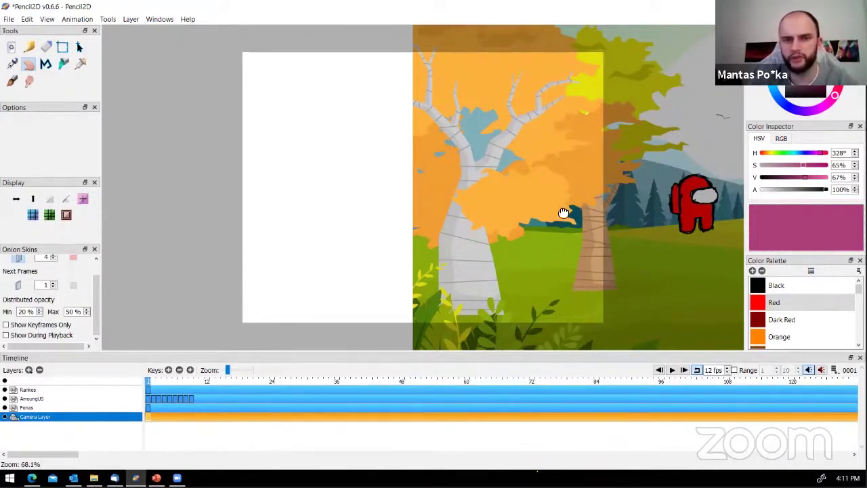
left_click_drag(562, 213, 396, 225)
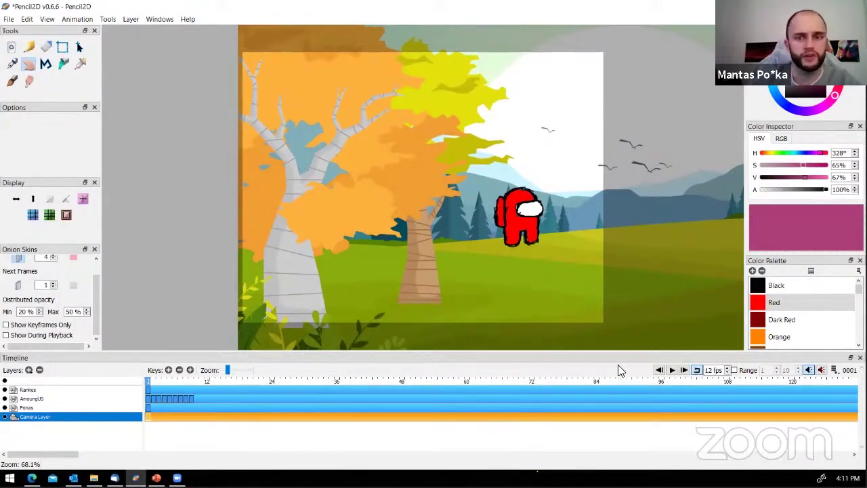
Set a camera keyframe at frame 36 that frames the landscape's right edge, and compare its view with frame 1
left_click(337, 382)
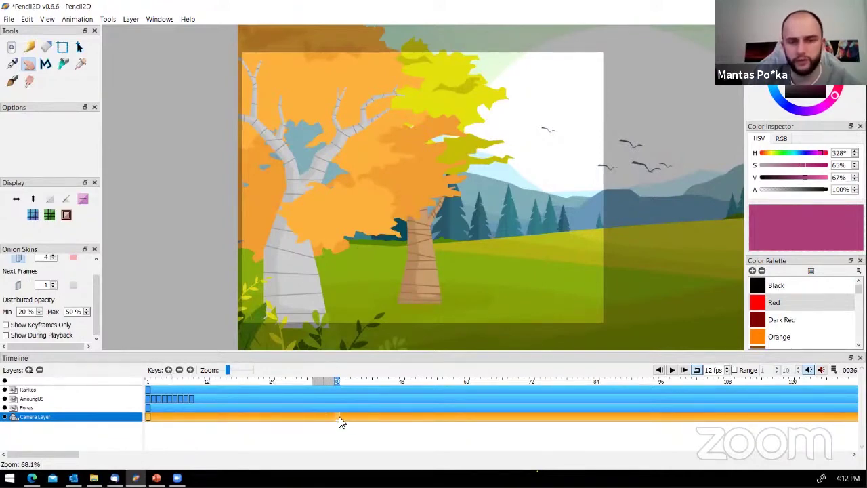
left_click_drag(508, 294, 204, 294)
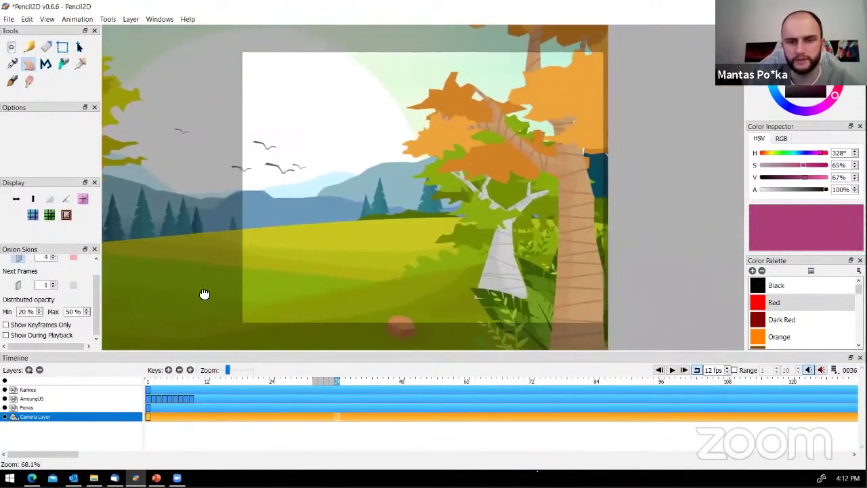
left_click(146, 380)
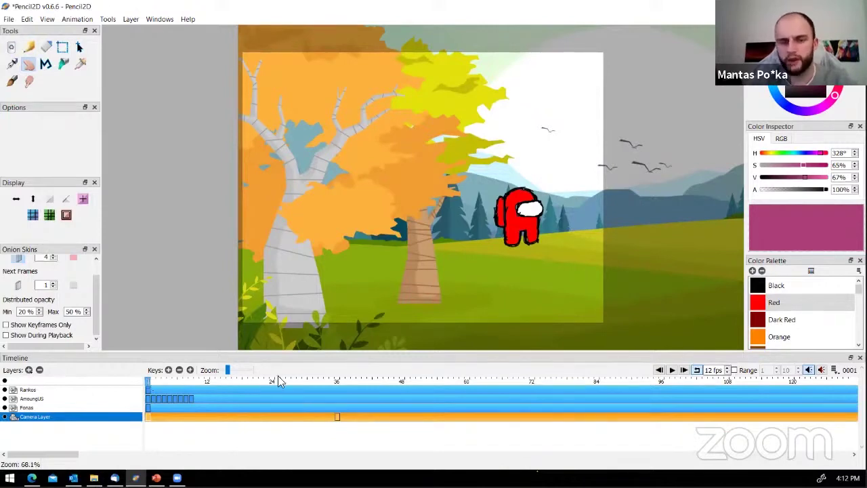
left_click(338, 381)
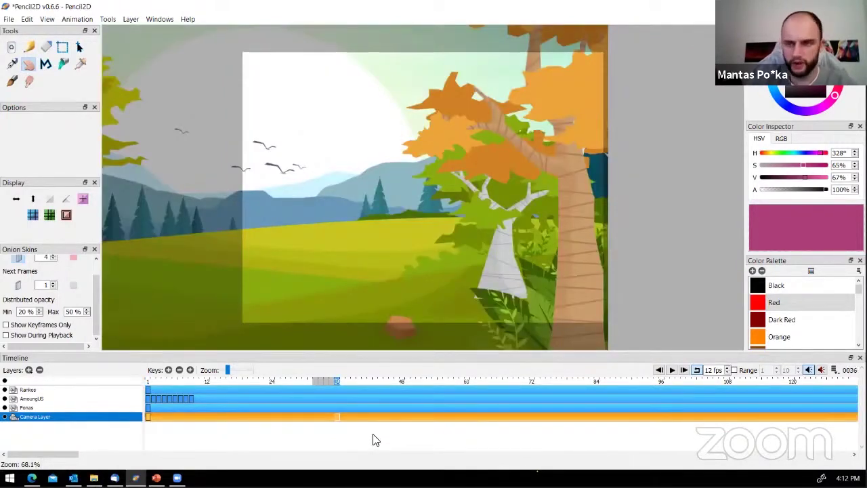
Play the animation from the opening frames to preview the camera pan across the landscape
left_click(149, 381)
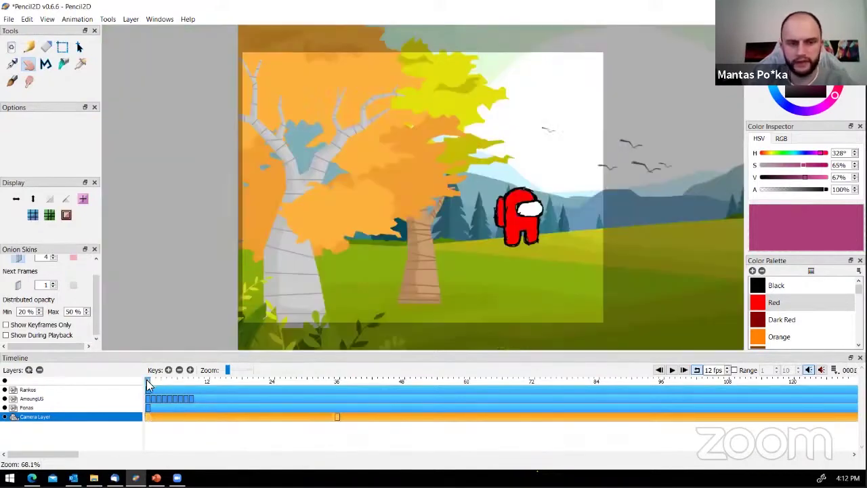
left_click(671, 372)
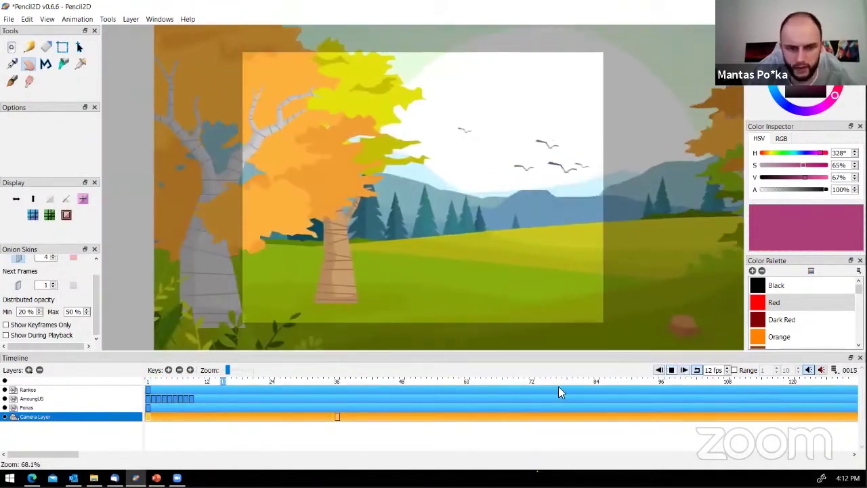
left_click(159, 380)
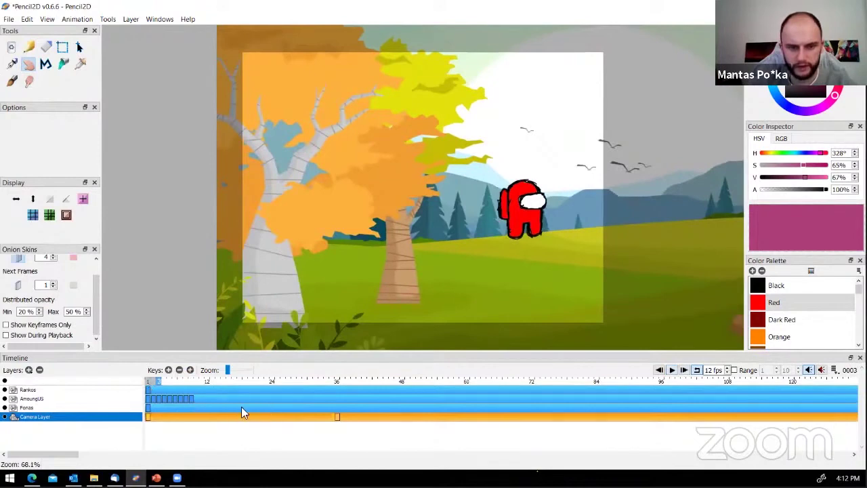
left_click(672, 369)
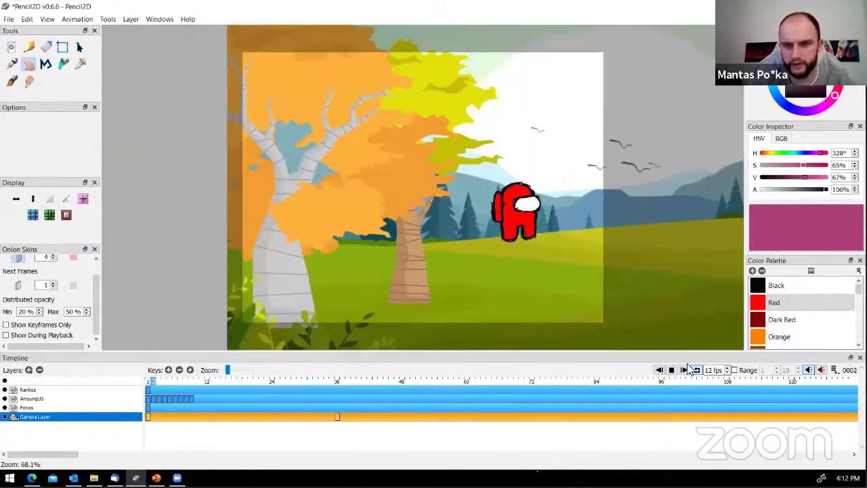
key("Return")
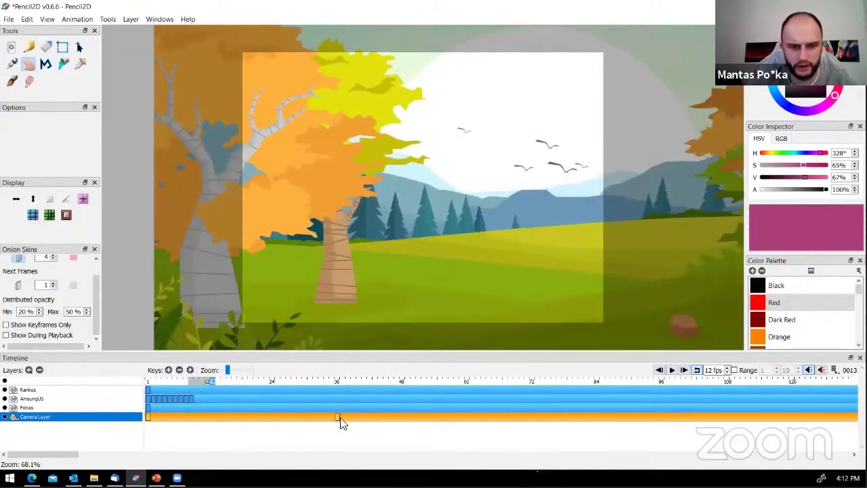
Move the Camera Layer's second keyframe to frame 13, just after the character's last frames, and check the view there
left_click(337, 417)
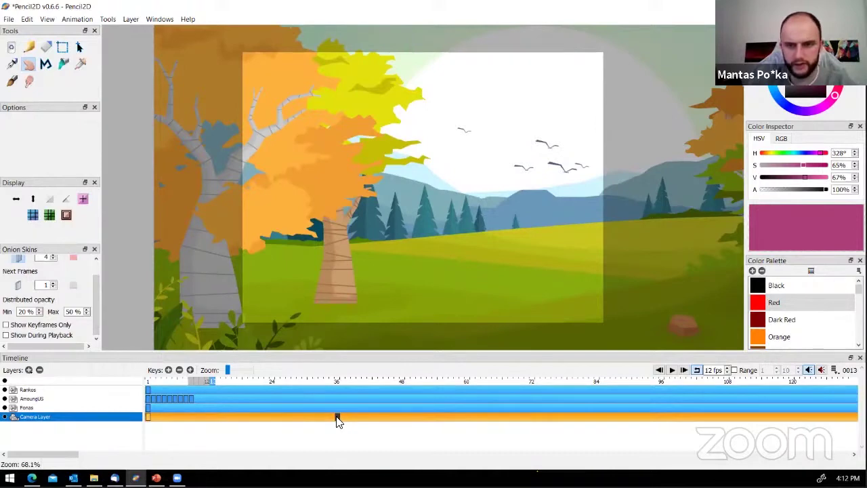
left_click_drag(337, 416, 214, 418)
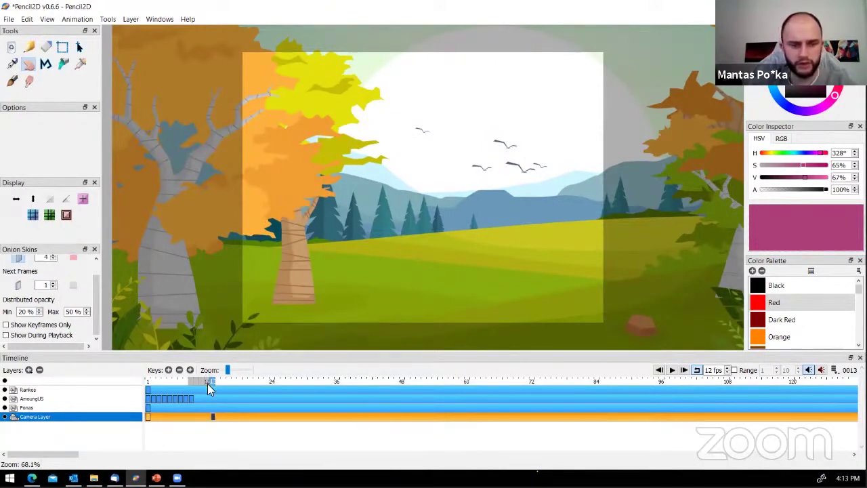
left_click(202, 378)
left_click(213, 379)
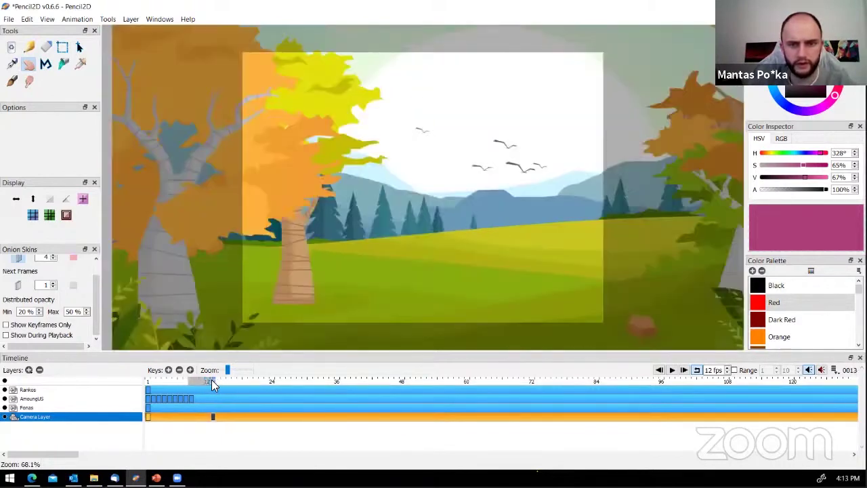
Move the Camera Layer's second keyframe to frame 12 and play the animation to preview the pan
left_click(207, 380)
left_click(210, 380)
left_click(202, 380)
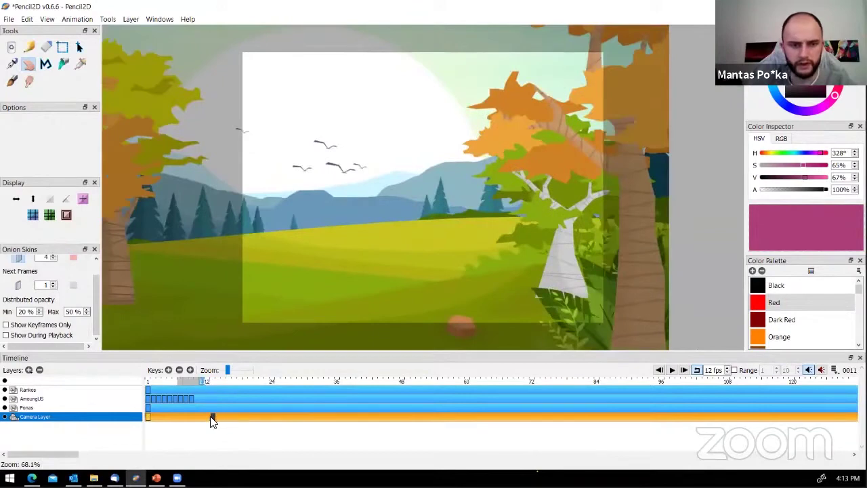
left_click_drag(205, 417, 207, 418)
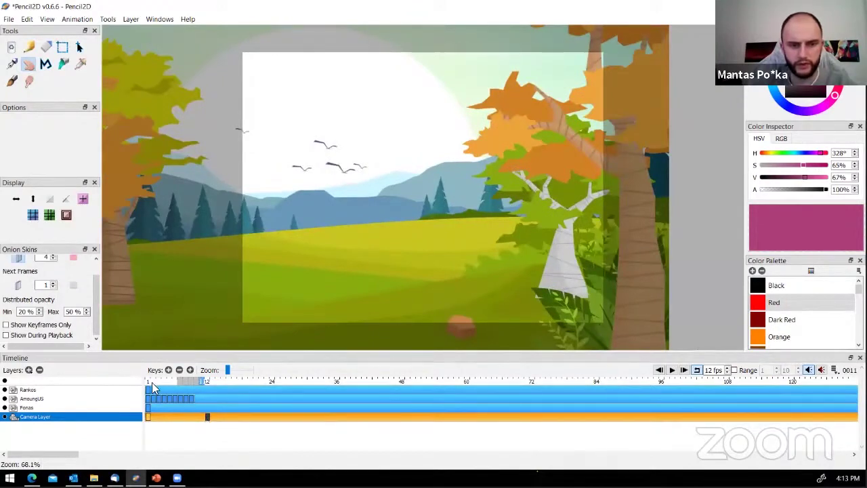
left_click(670, 371)
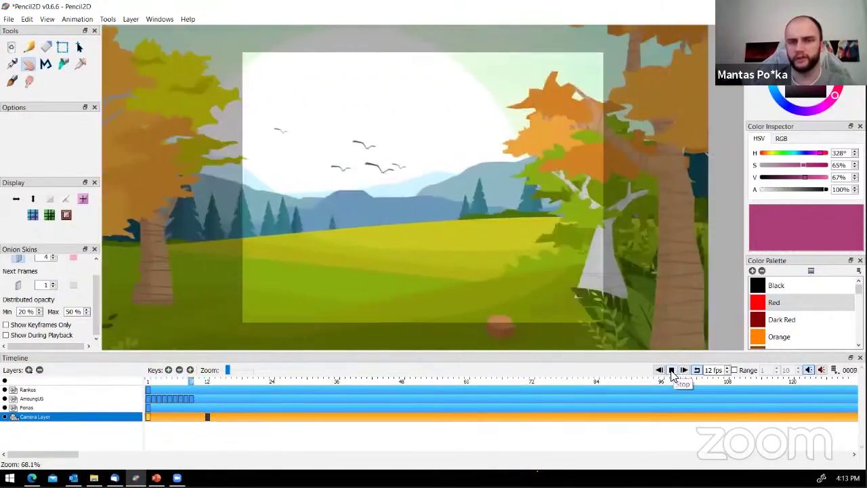
left_click(673, 371)
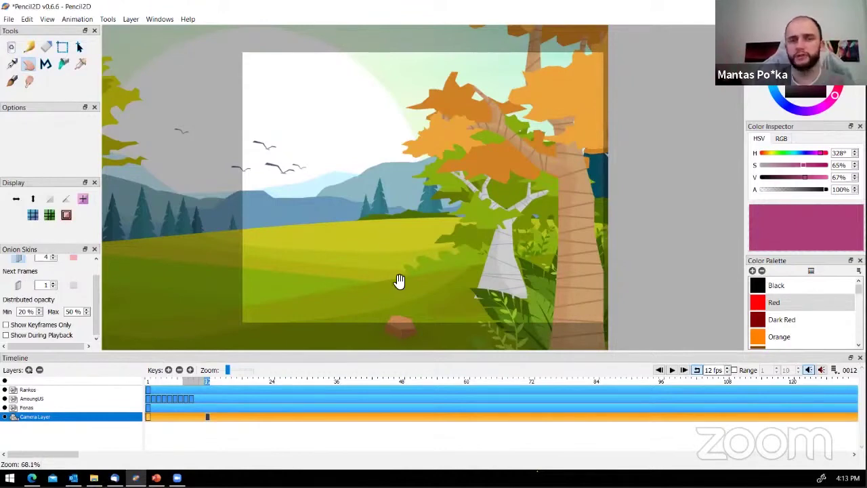
Reframe the camera to a wide 46.4% view from the landscape's left edge at frame 1, and a 316.2% close-up of the birds at frame 12
left_click(147, 379)
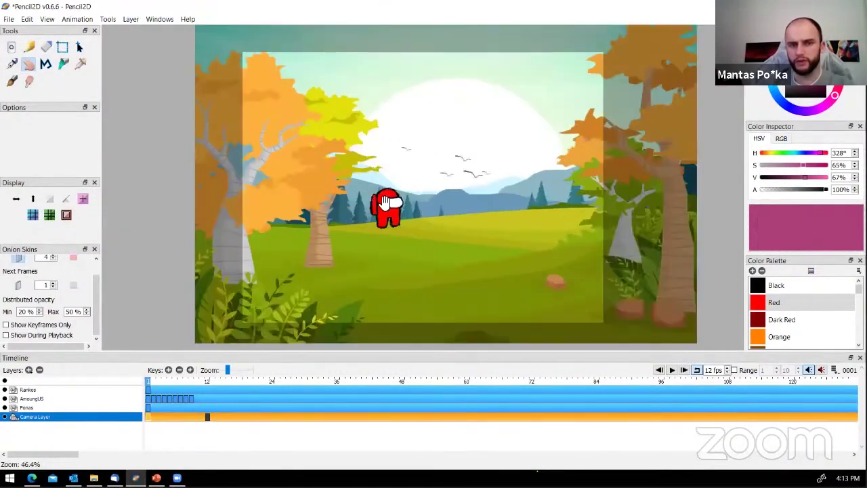
left_click_drag(384, 203, 420, 191)
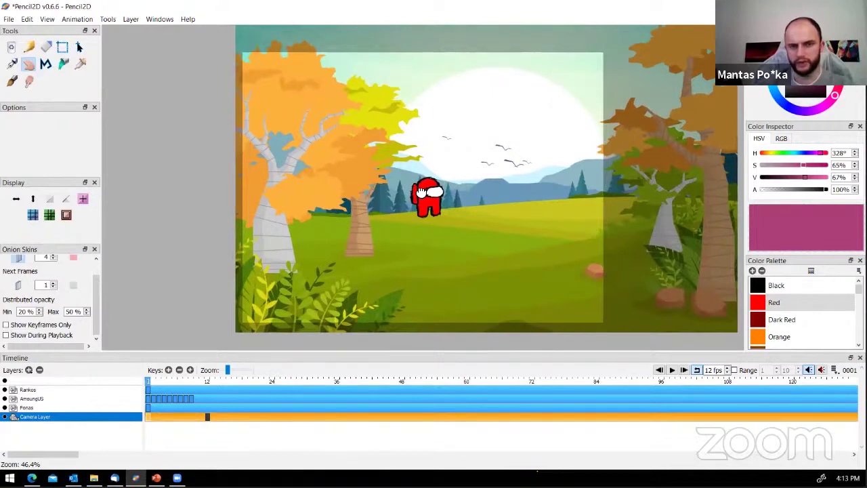
left_click(206, 380)
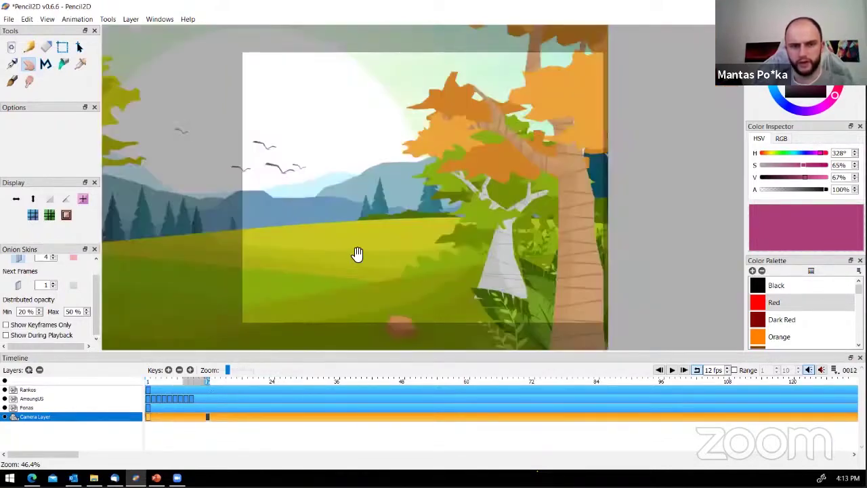
scroll(356, 254, "up", 10)
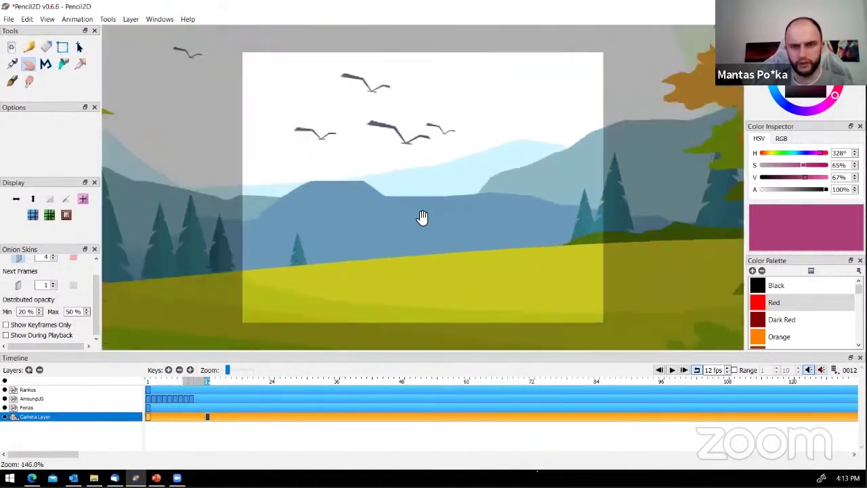
scroll(422, 216, "up", 6)
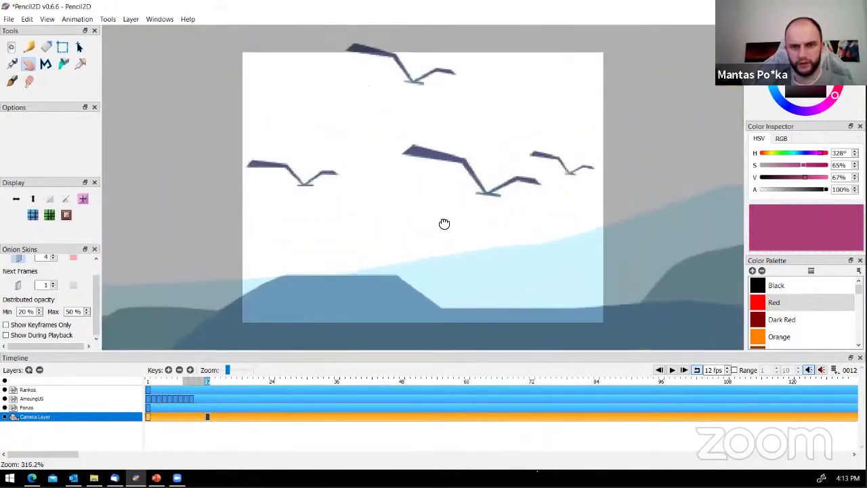
left_click_drag(444, 224, 449, 253)
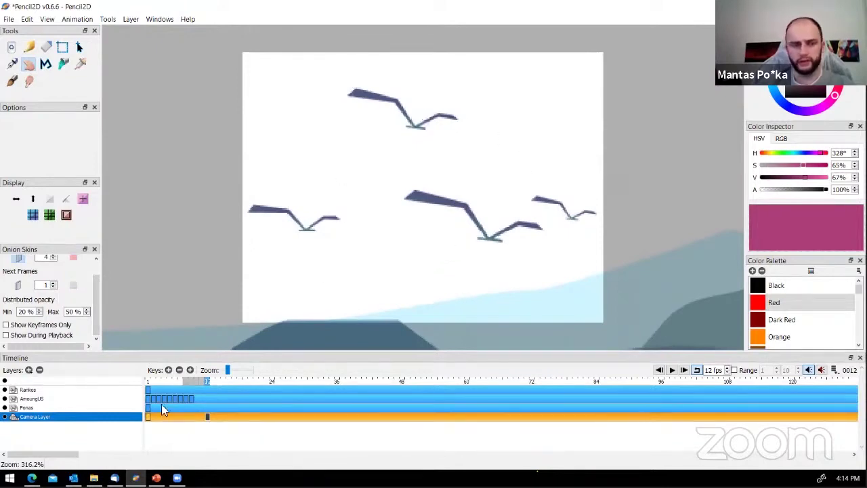
Play the animation from frame 1 to preview the camera zooming from the wide view to the birds
left_click(149, 381)
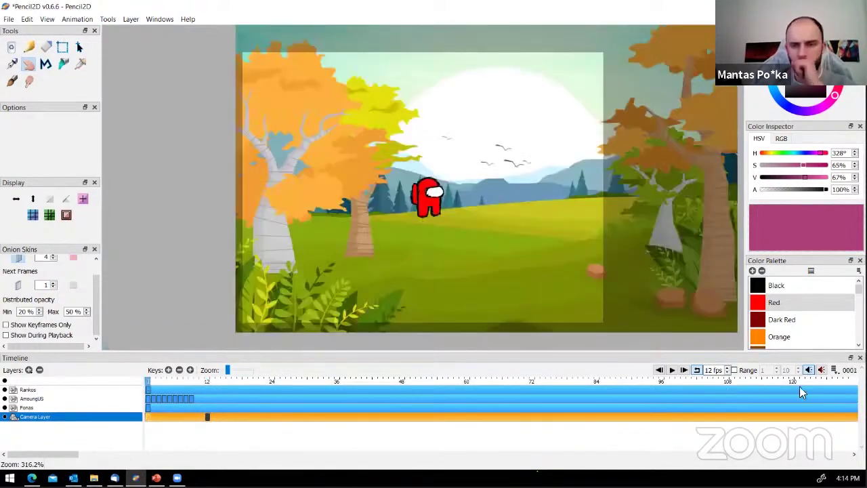
left_click(671, 370)
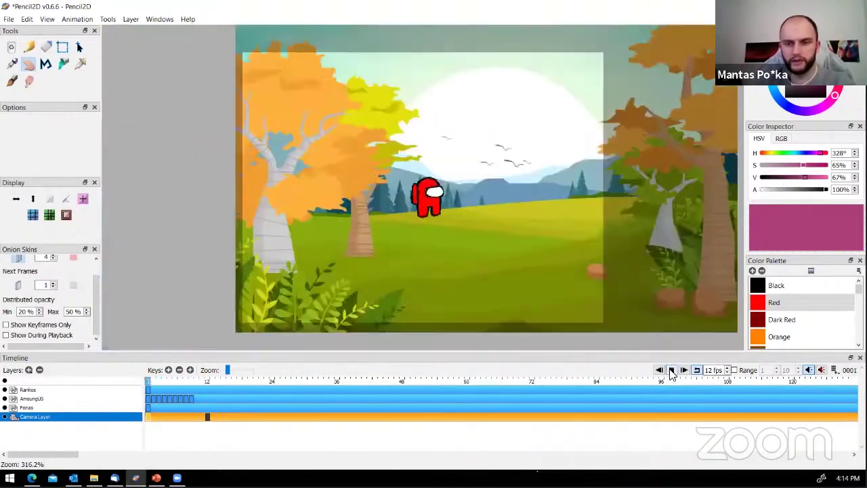
left_click(671, 374)
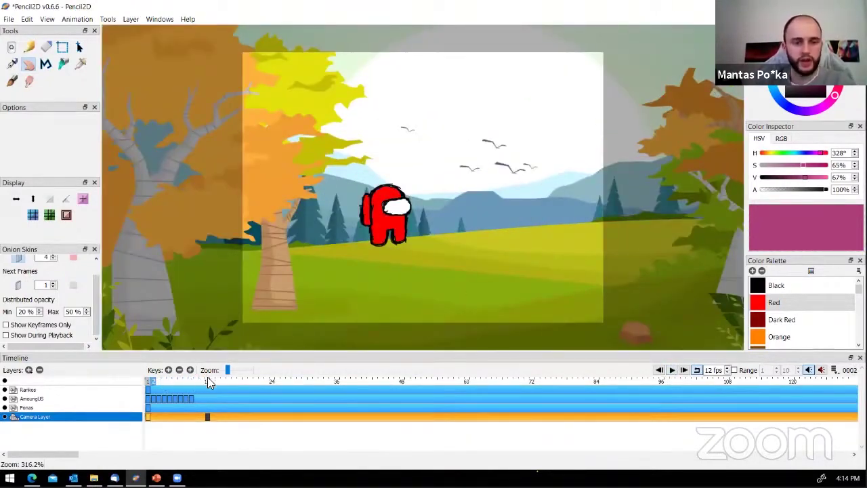
Add Camera Layer keyframes at frames 24 and 36 that start from the close-up view of the birds
left_click_drag(204, 380, 251, 382)
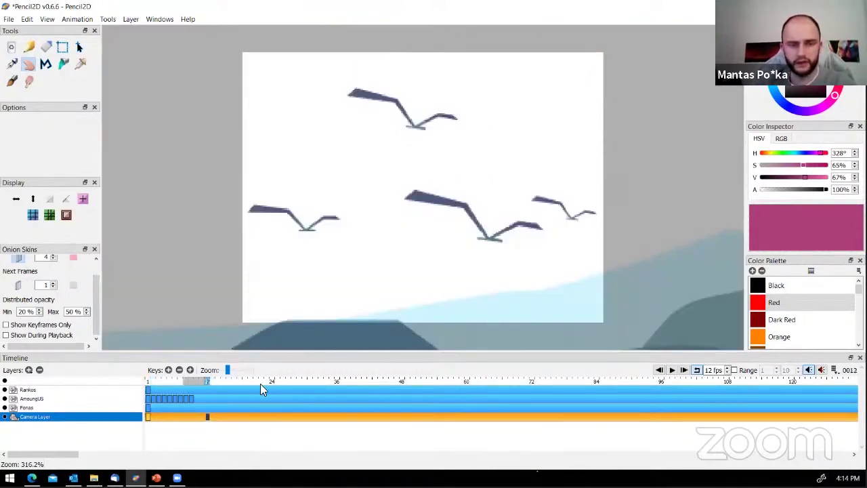
left_click(270, 381)
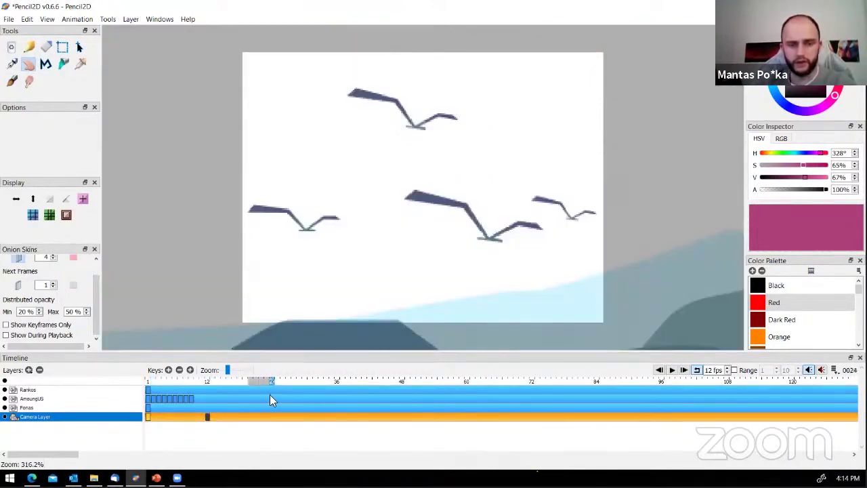
left_click(170, 370)
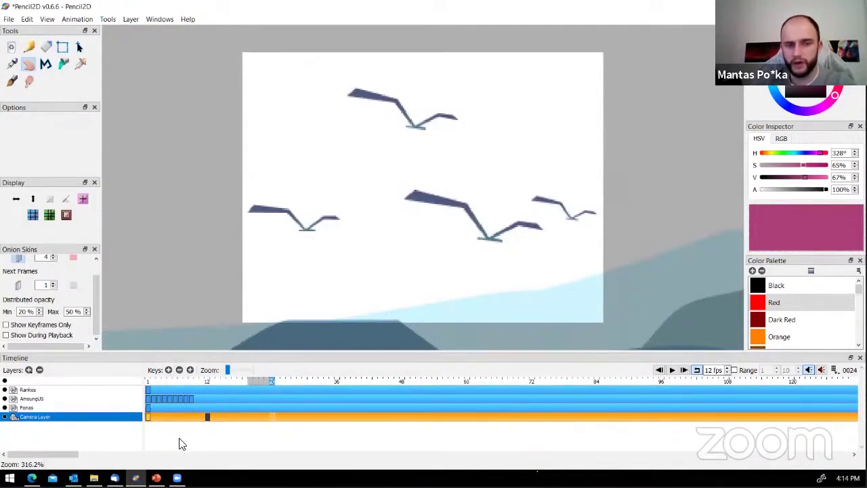
left_click(336, 381)
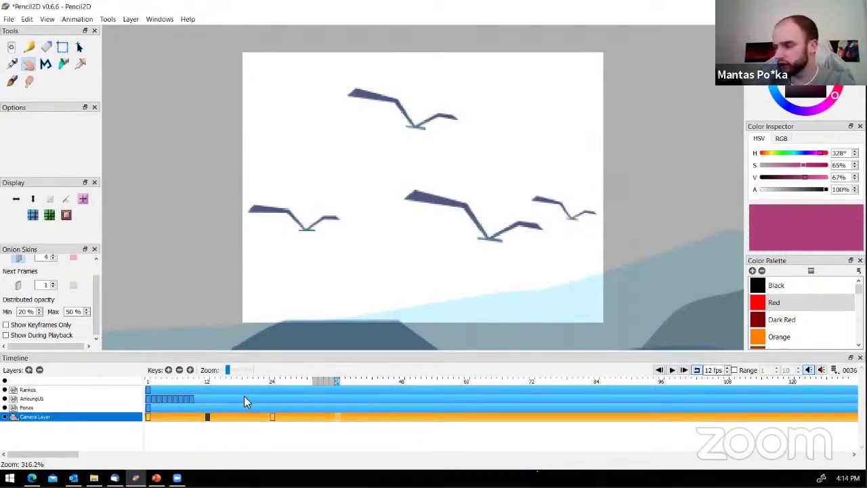
At frame 36, zoom the camera out to 46.4% and center the landscape in the camera frame
scroll(454, 264, "down", 8)
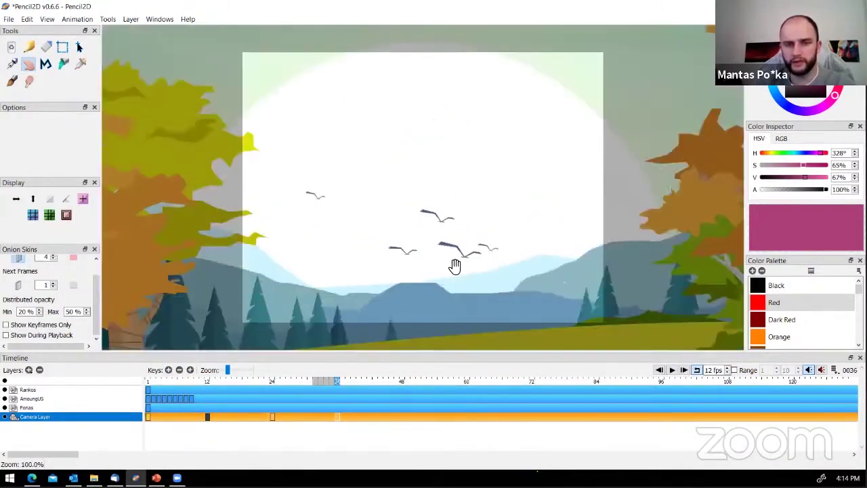
scroll(454, 243, "down", 2)
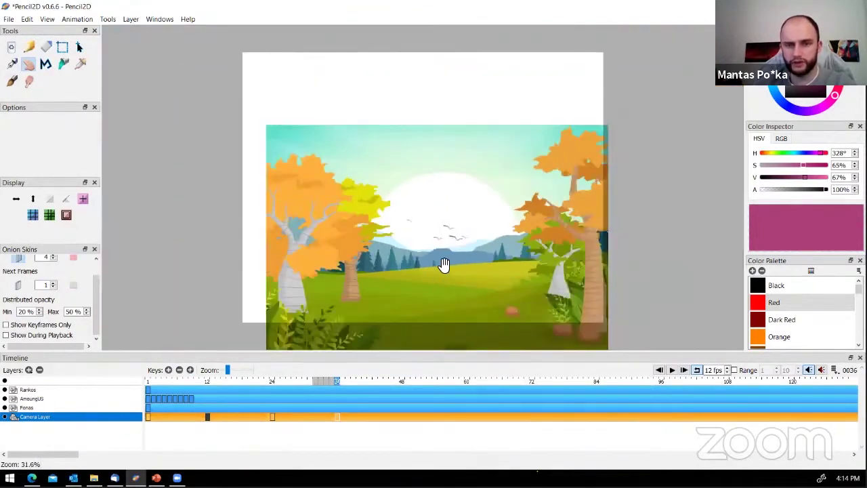
left_click_drag(447, 228, 436, 215)
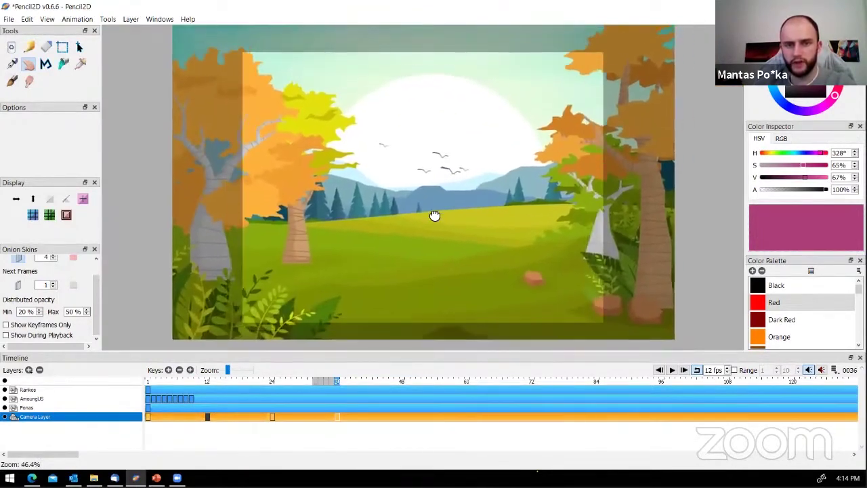
Scrub through the frames between the camera keyframes to check the zoom-in and the held close-up
left_click_drag(176, 382, 261, 382)
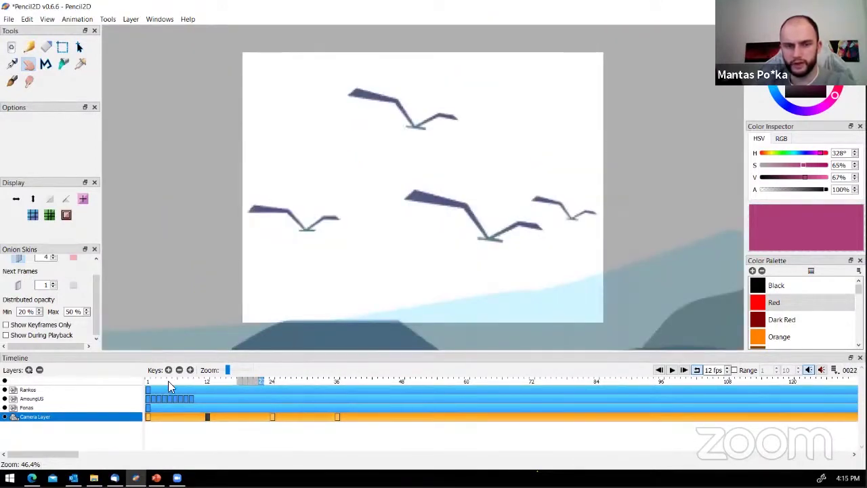
left_click_drag(169, 386, 272, 383)
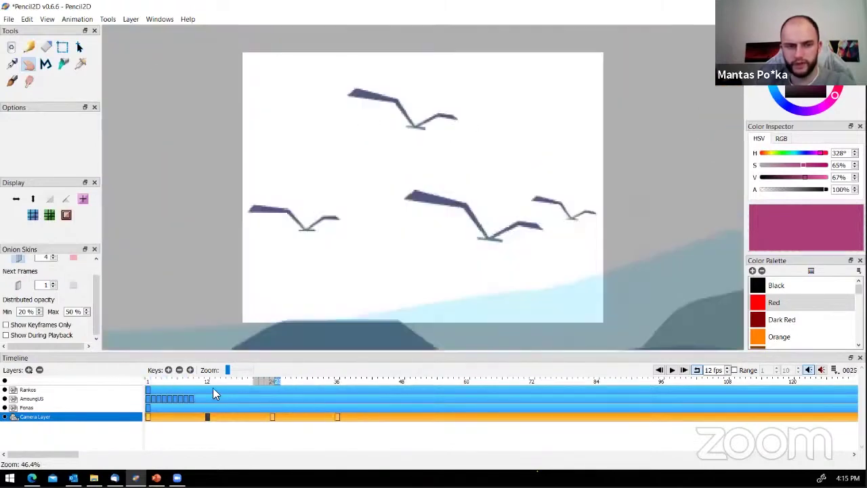
mouse_move(213, 392)
left_mouse_down()
mouse_move(161, 393)
mouse_move(223, 404)
left_mouse_up()
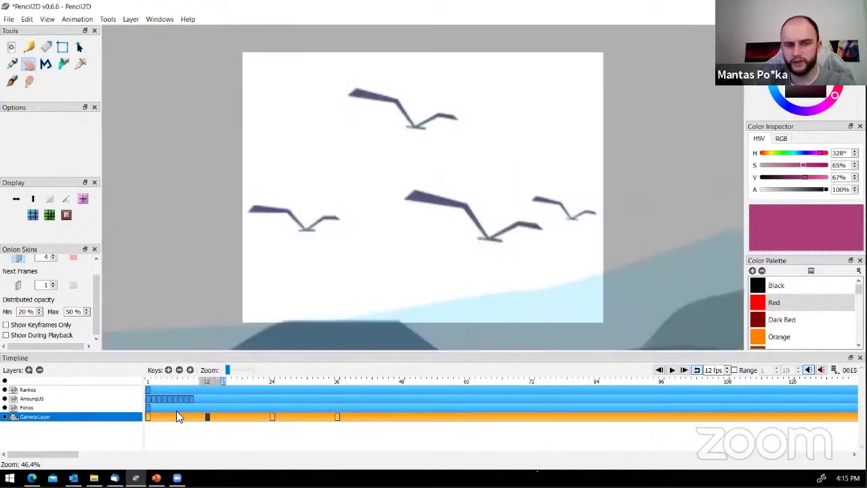
left_click(178, 414)
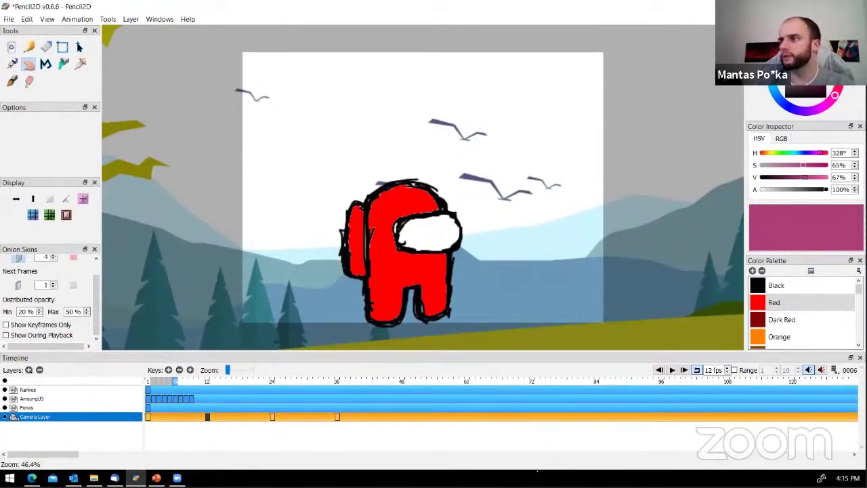
key("alt+Tab")
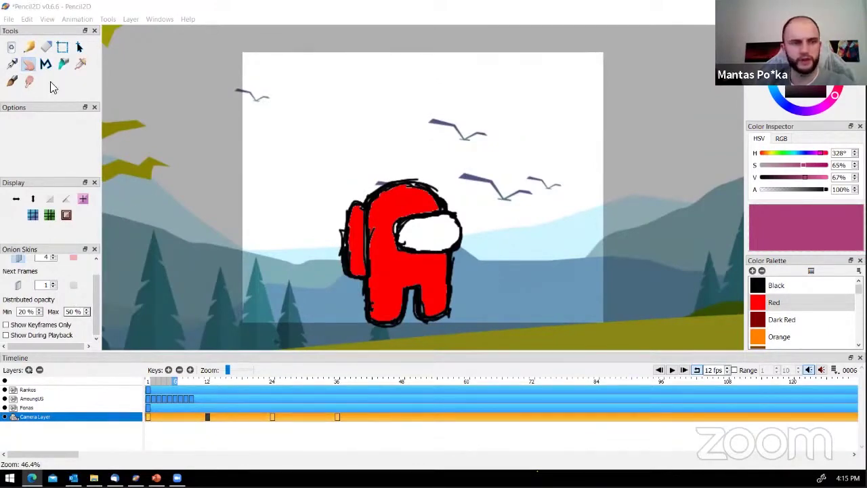
left_click(46, 18)
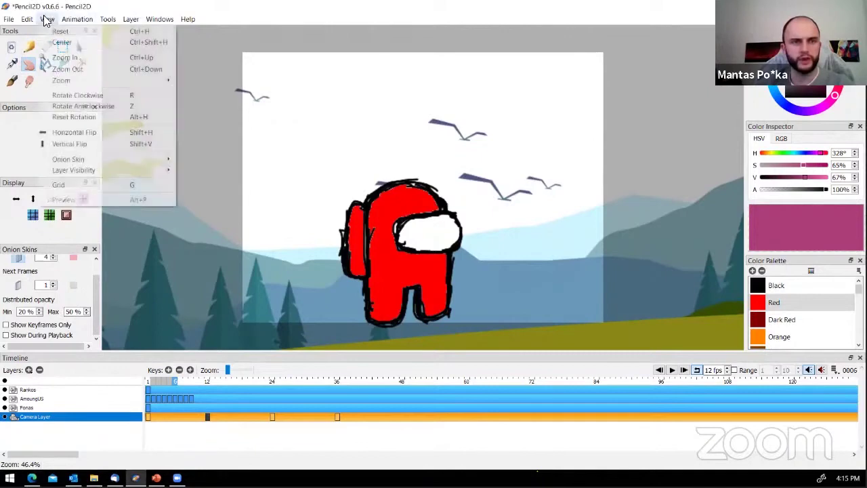
mouse_move(9, 20)
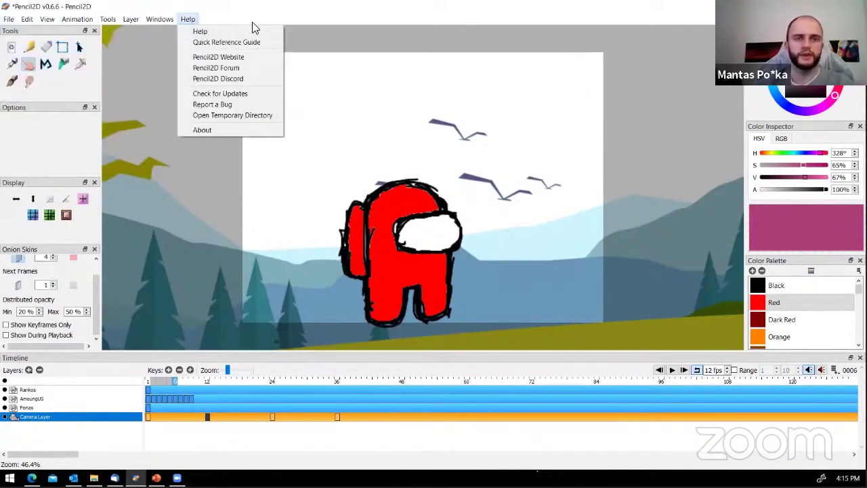
key("Escape")
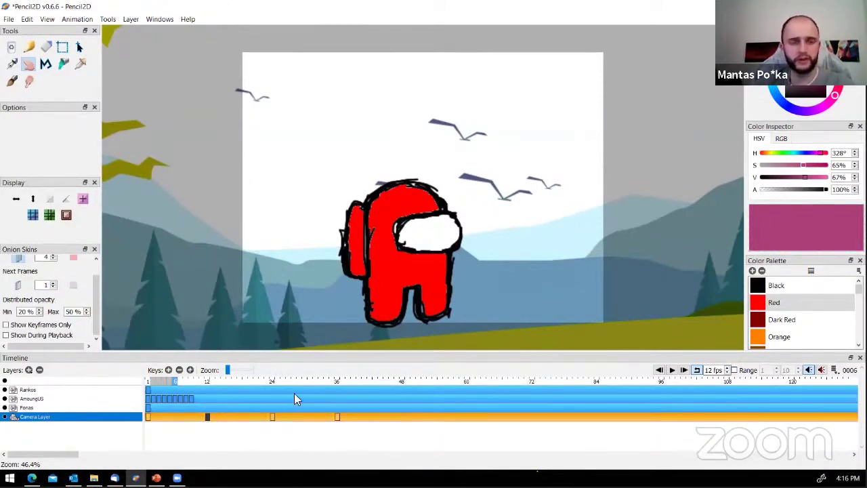
Preview the animation with the playback range limited to frames 1 to 36, and turn the range limit off again
left_click(740, 370)
left_click(764, 370)
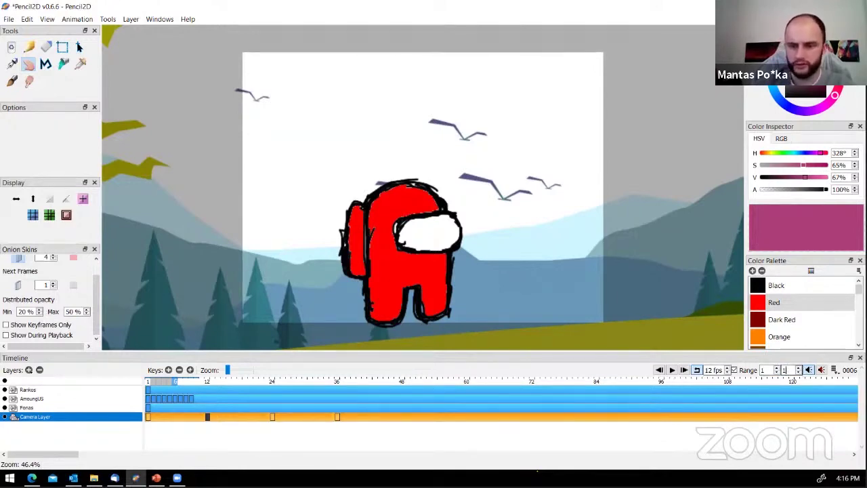
type("36")
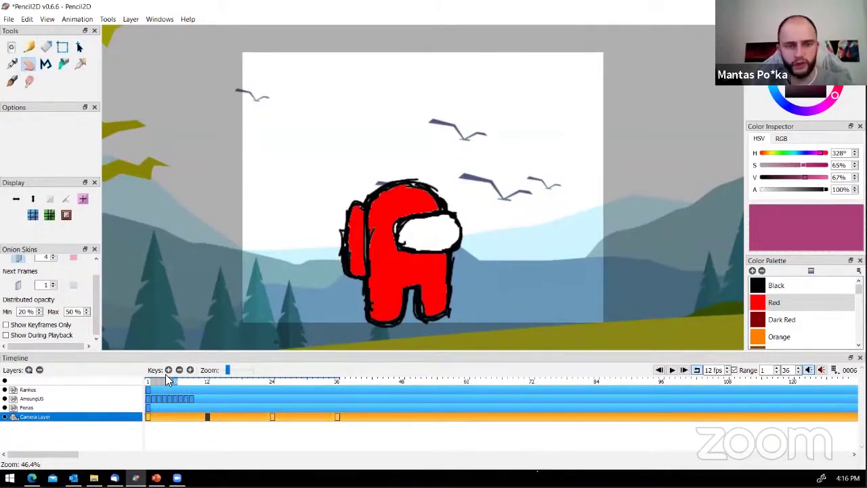
left_click(672, 370)
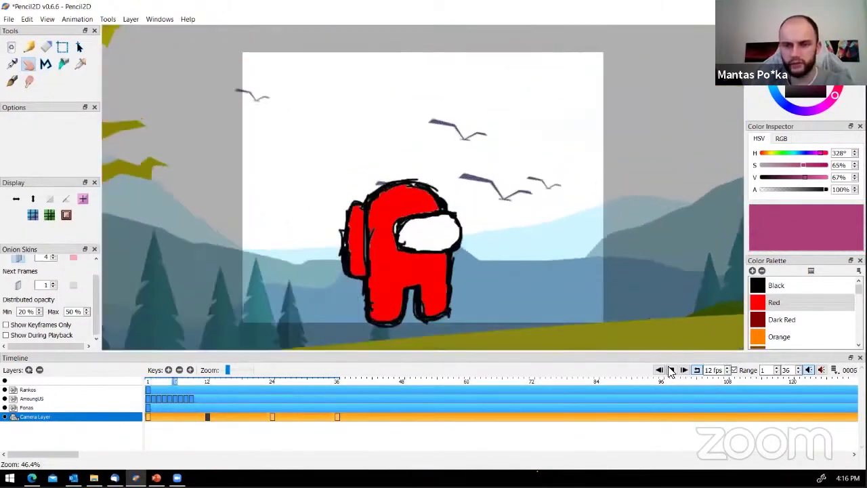
left_click(671, 370)
left_click_drag(172, 382, 151, 379)
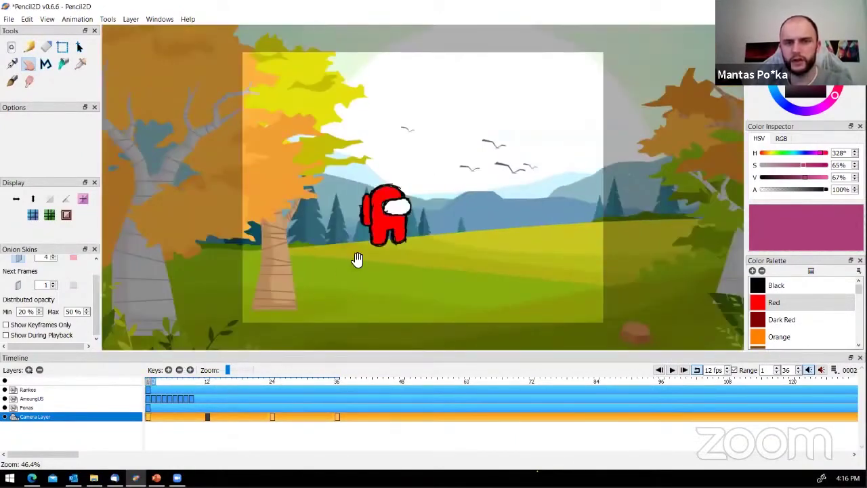
left_click(734, 369)
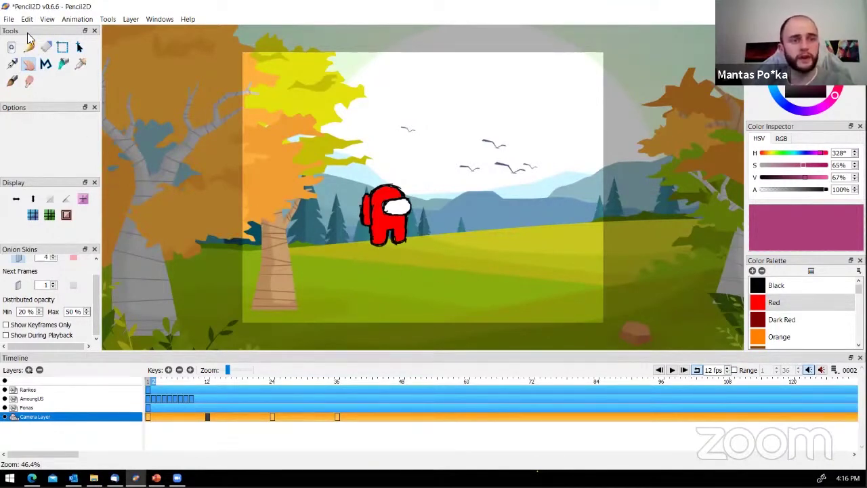
Start a movie export and set its output to AmoungUS.mp4 in MP4 format inside the Animuoju LT pasaka folder on the Desktop
left_click(9, 19)
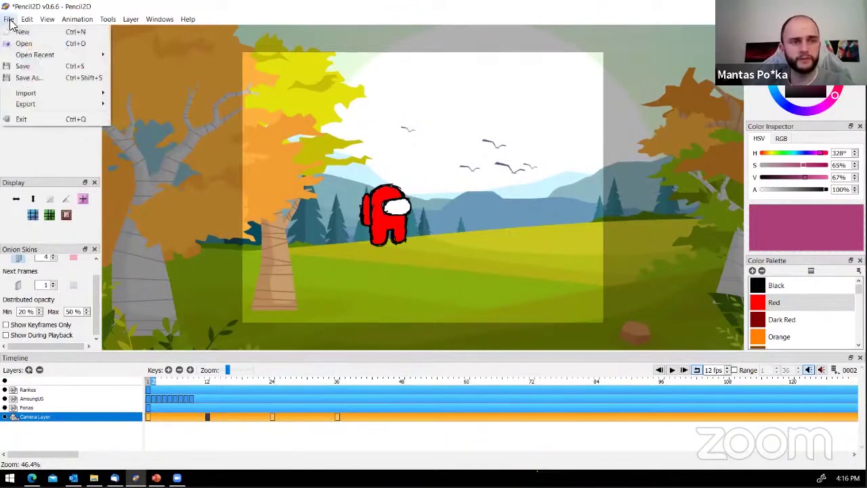
mouse_move(30, 109)
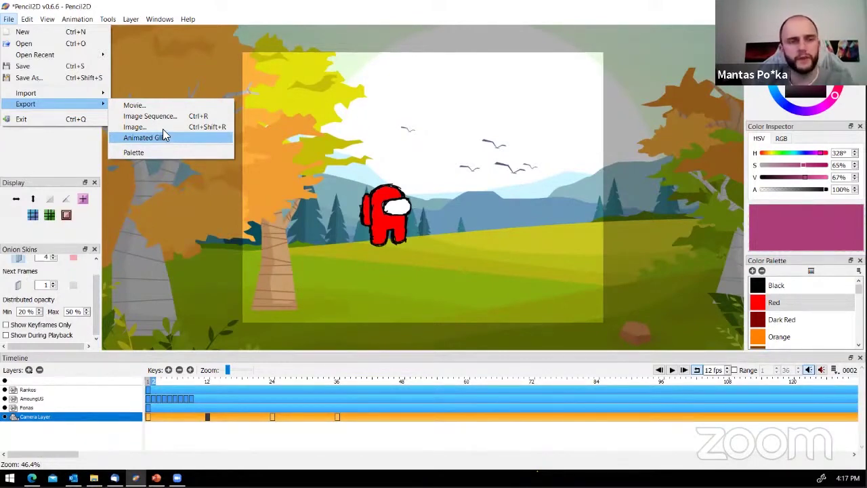
left_click(132, 106)
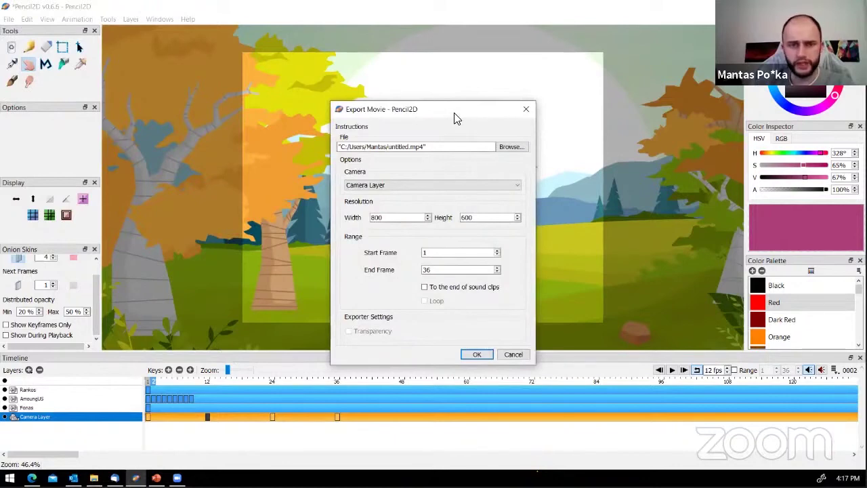
left_click_drag(382, 107, 303, 88)
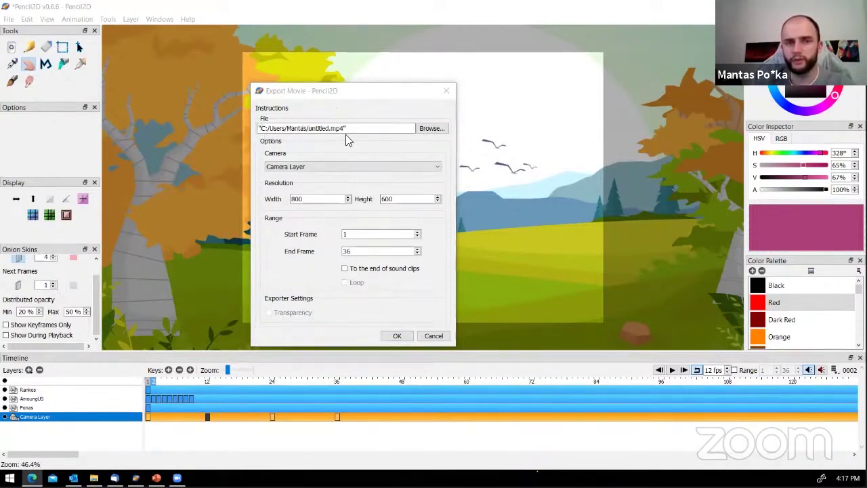
left_click(425, 130)
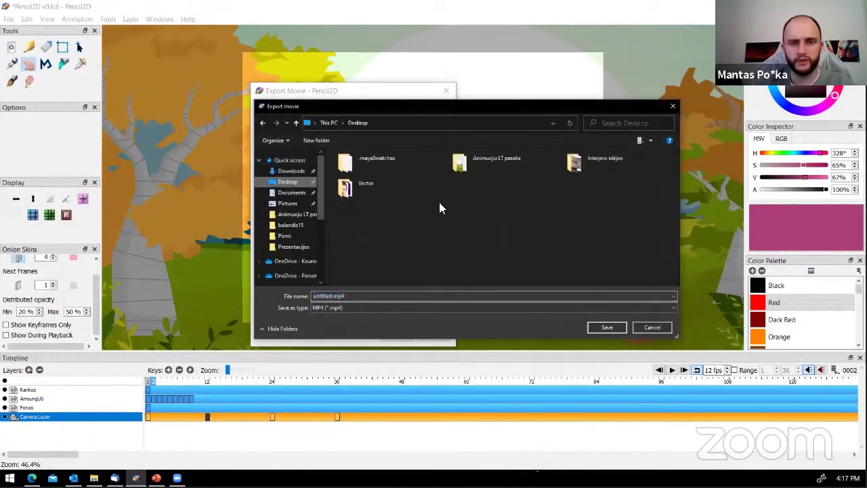
double_click(497, 173)
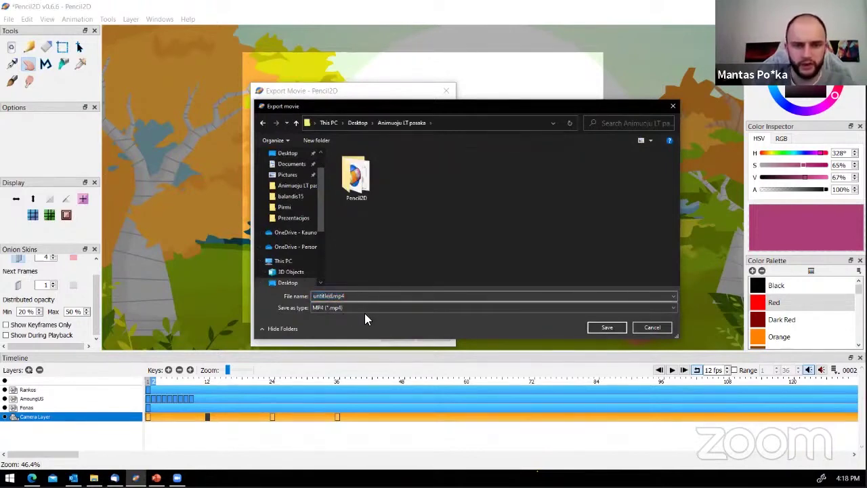
type("Ain")
type("ongUS")
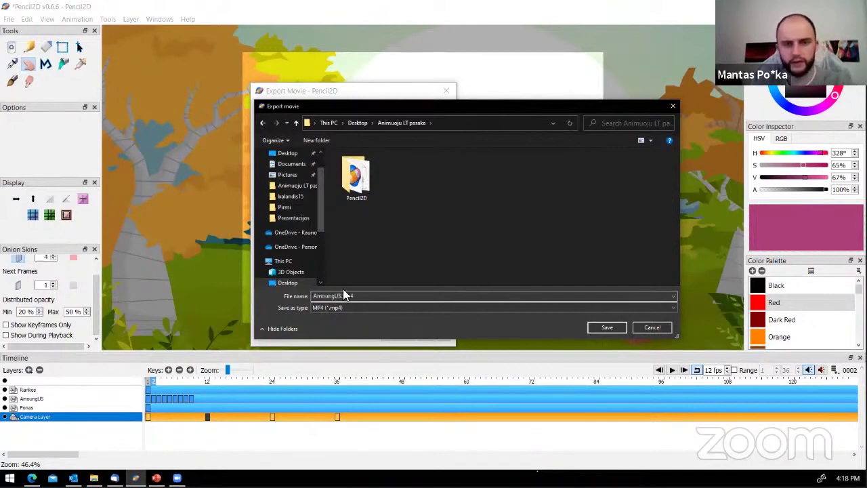
left_click(369, 308)
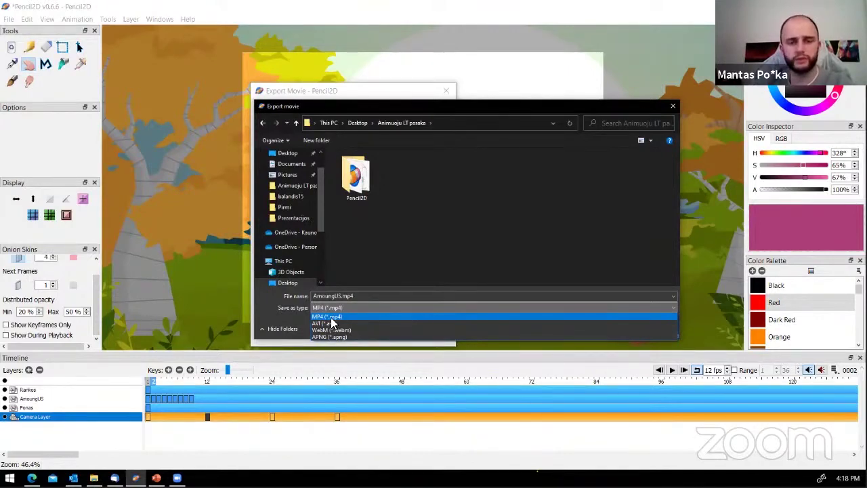
left_click(331, 317)
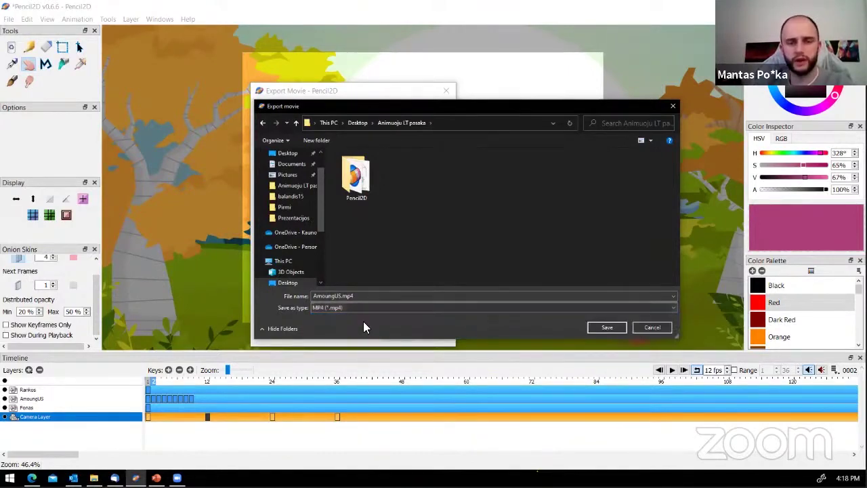
left_click(607, 329)
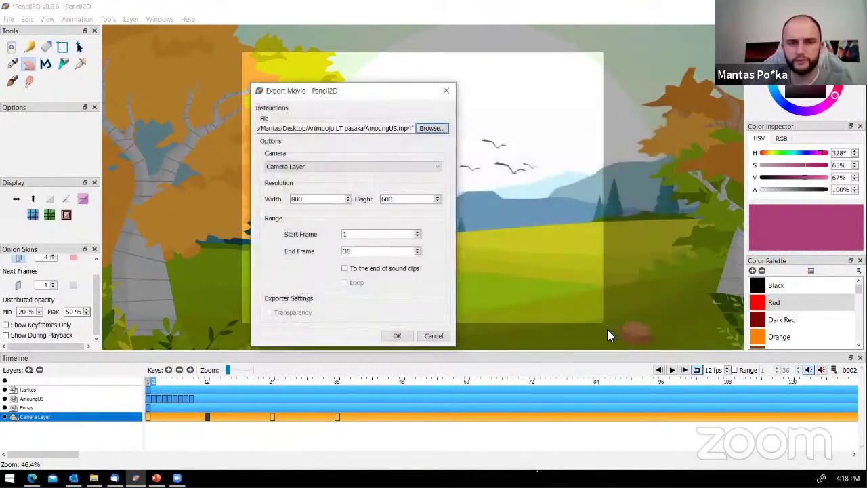
Choose Camera Layer as the export camera and set the movie resolution to 1920 by 1080
left_click(295, 166)
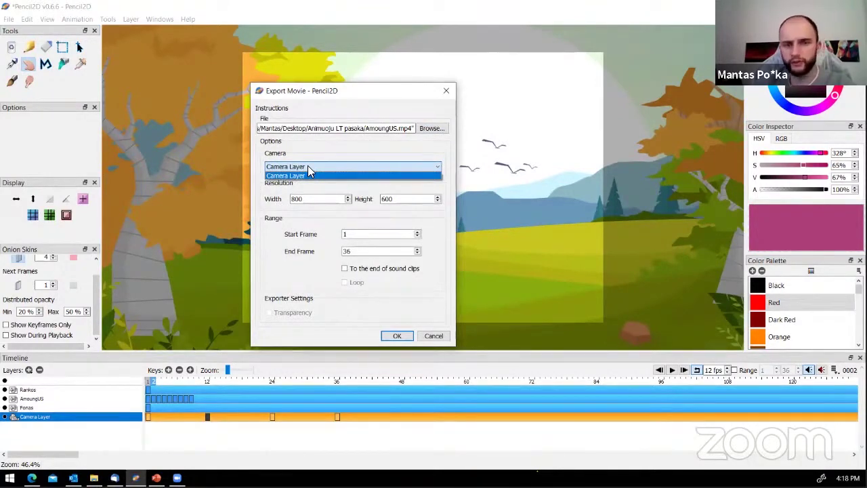
left_click(307, 165)
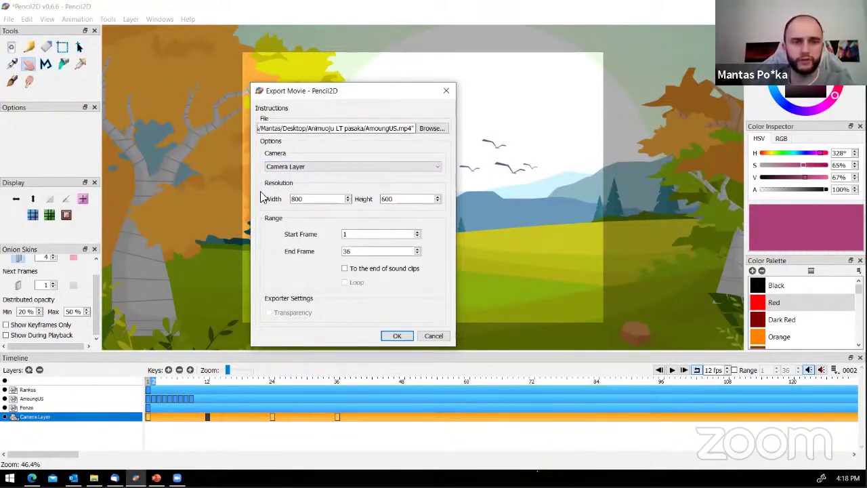
left_click(308, 165)
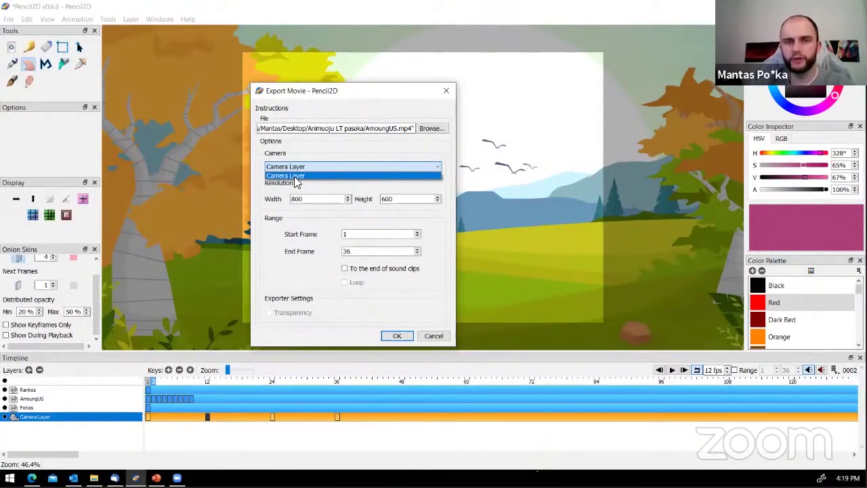
left_click(294, 176)
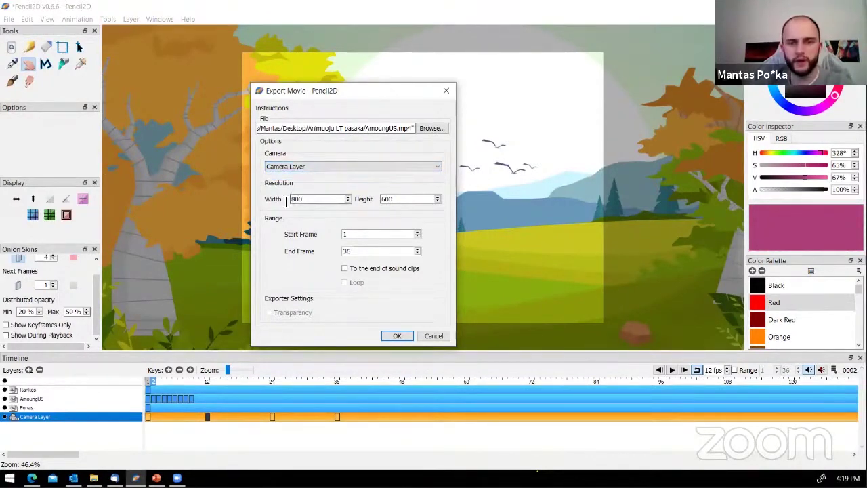
double_click(298, 199)
double_click(389, 199)
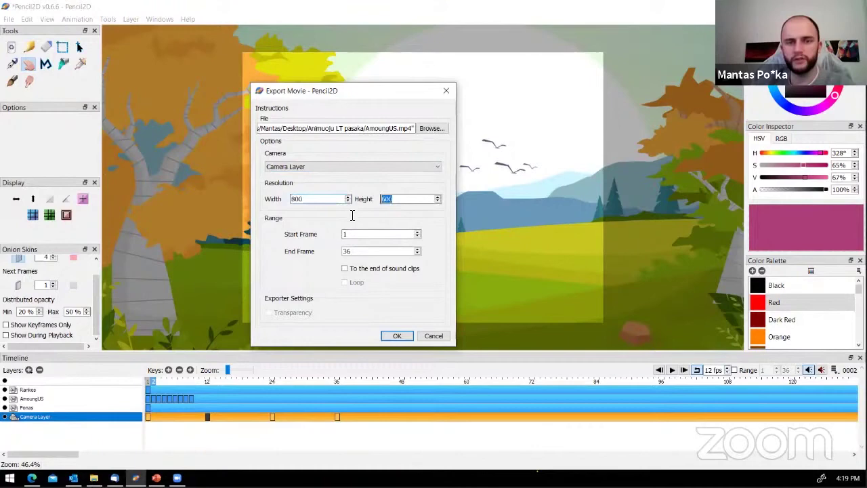
double_click(294, 199)
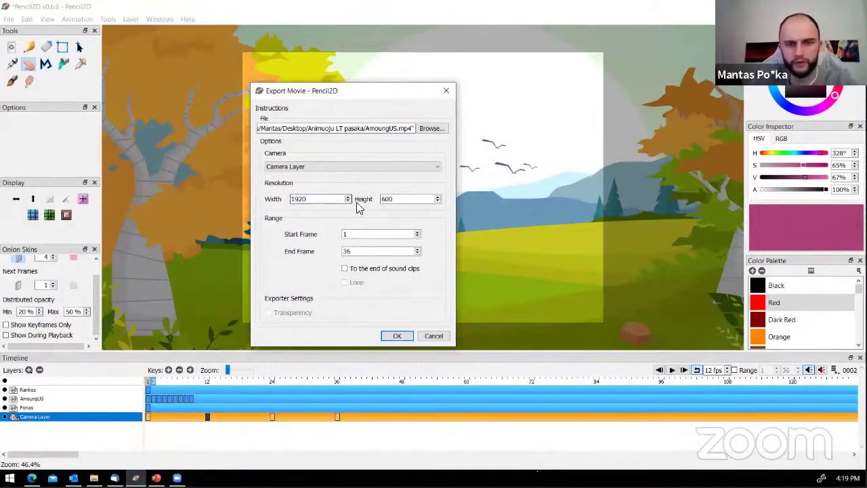
left_click(391, 197)
double_click(392, 201)
type("108")
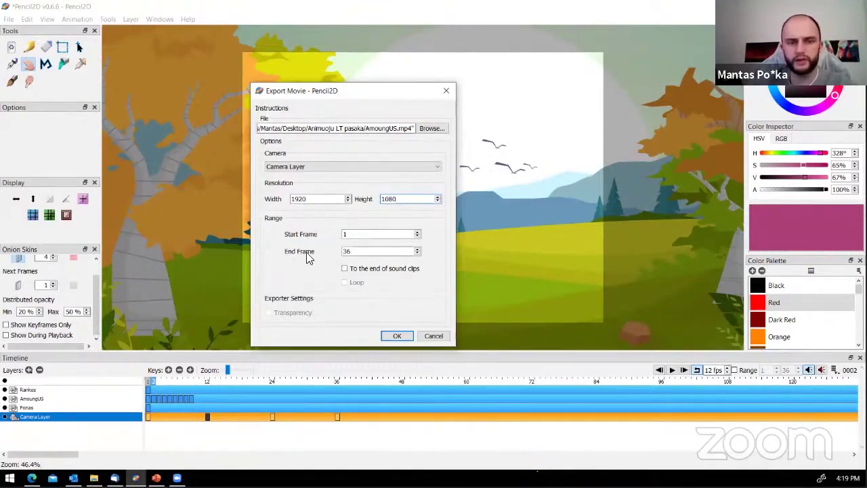
Set the export's end frame to 12 and export the movie
double_click(358, 252)
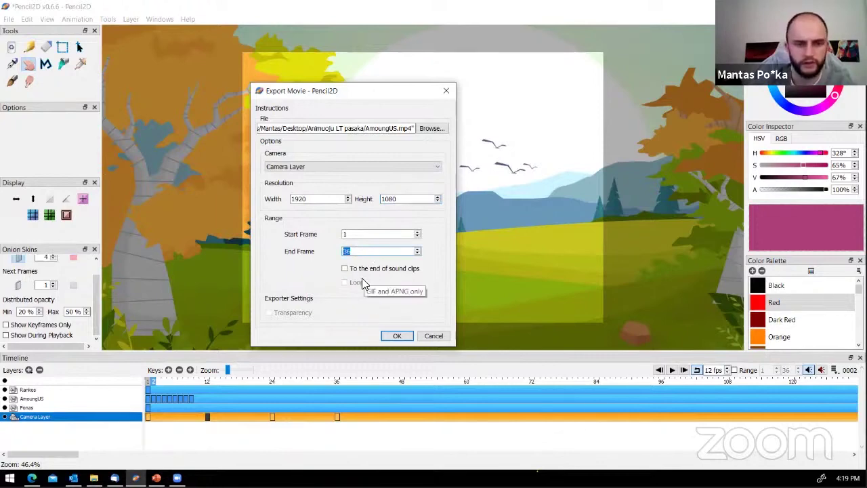
left_click(189, 398)
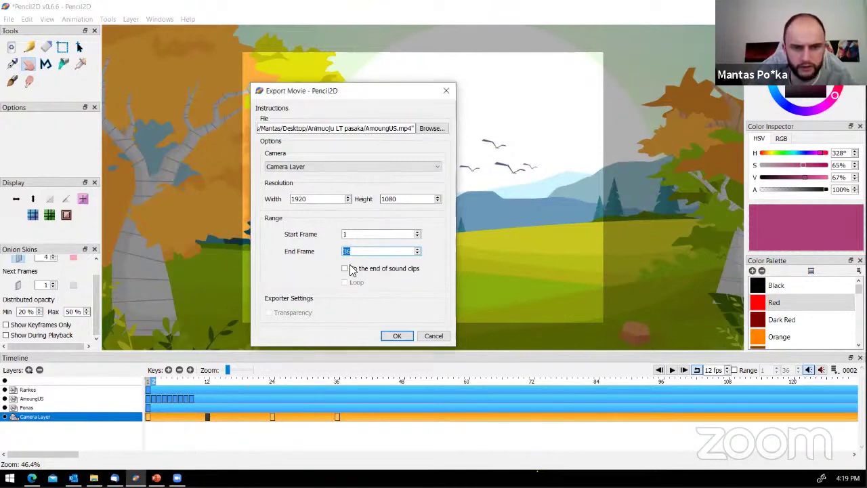
type("12")
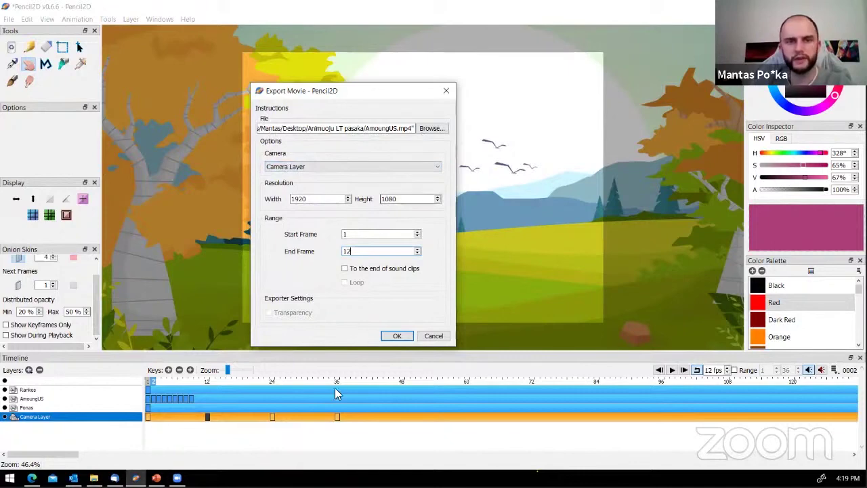
left_click(397, 336)
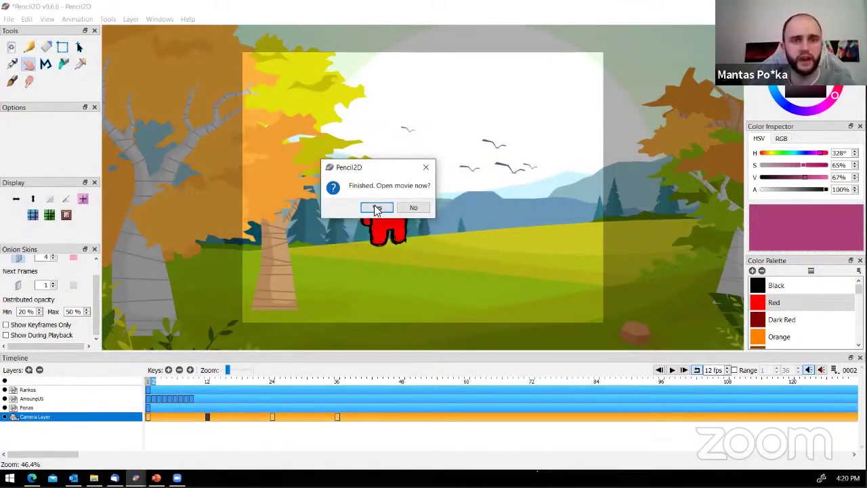
Open the exported AmoungUS movie in the video player, watch it, and close the player
left_click(380, 207)
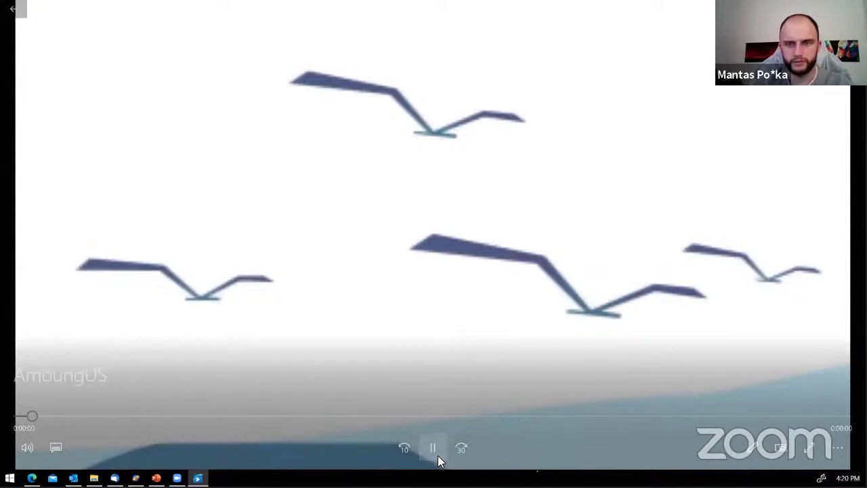
left_click(434, 450)
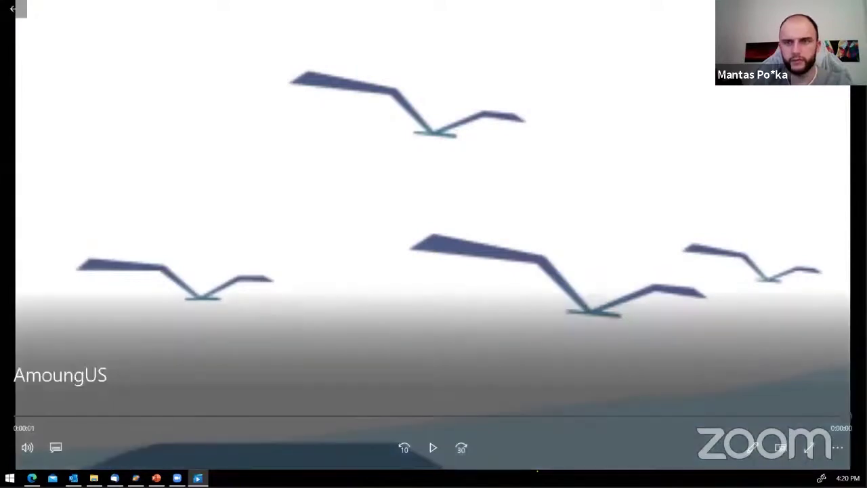
key("alt+F4")
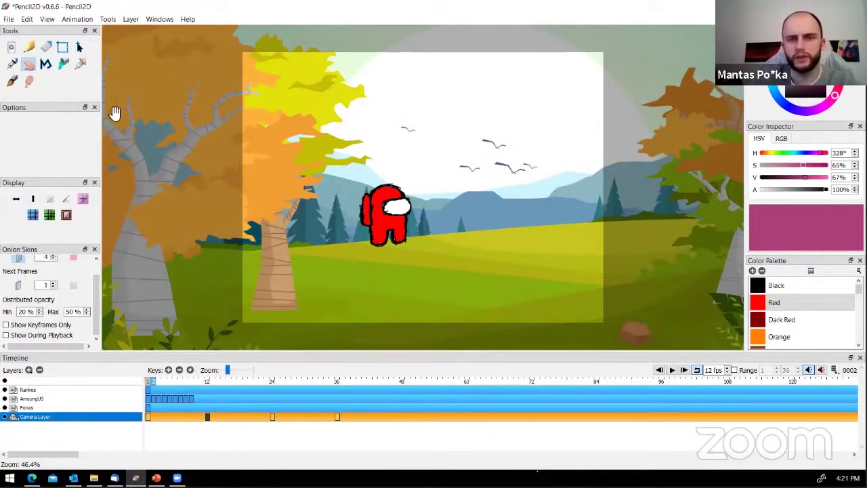
Start another movie export and set its end frame to 12
left_click(9, 19)
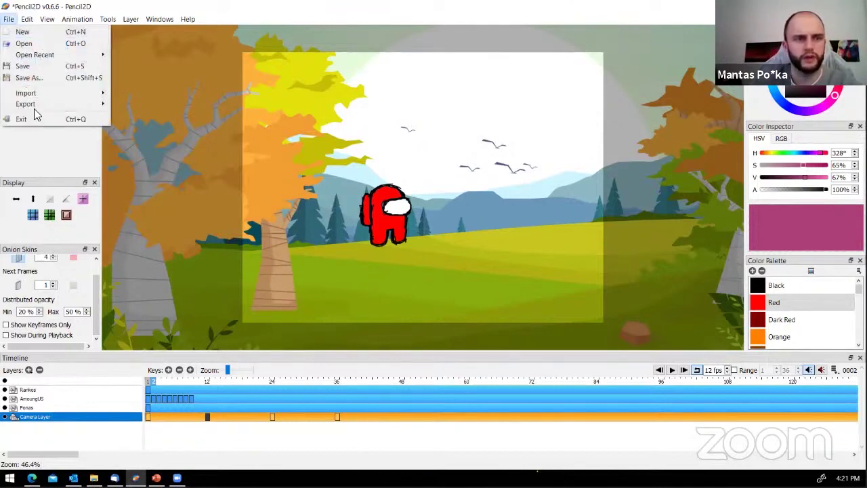
mouse_move(62, 110)
left_click(169, 107)
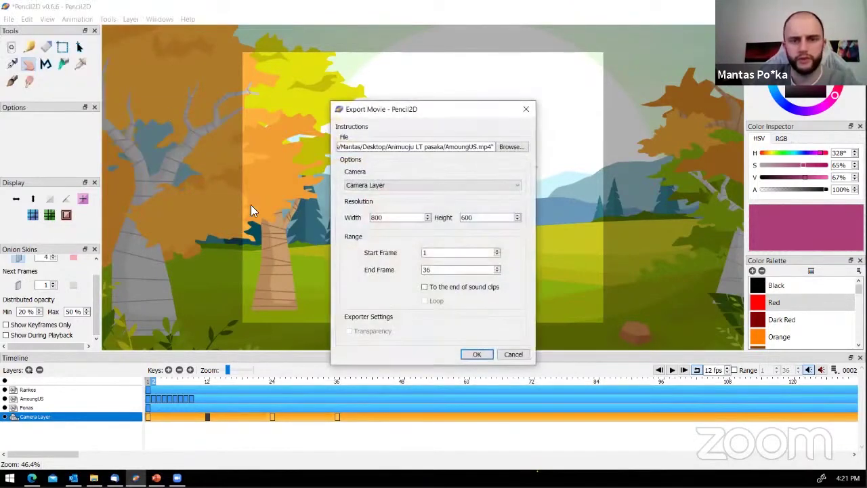
left_click(428, 214)
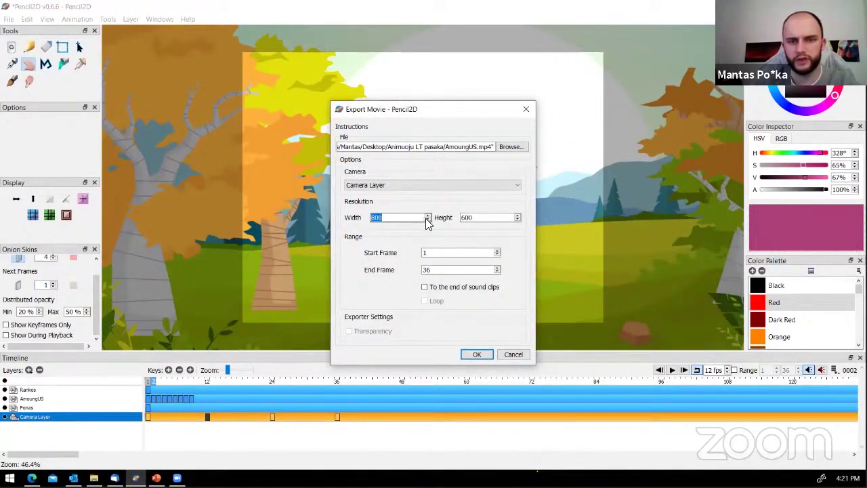
left_click(405, 217)
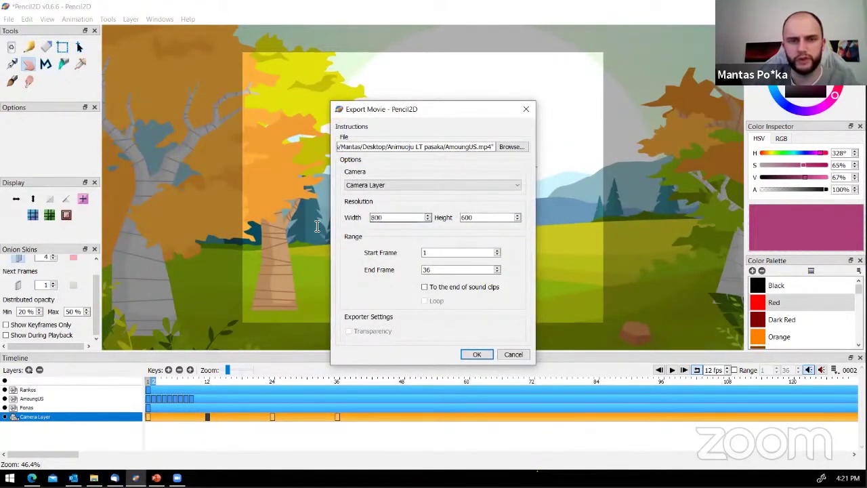
left_click_drag(417, 220, 367, 218)
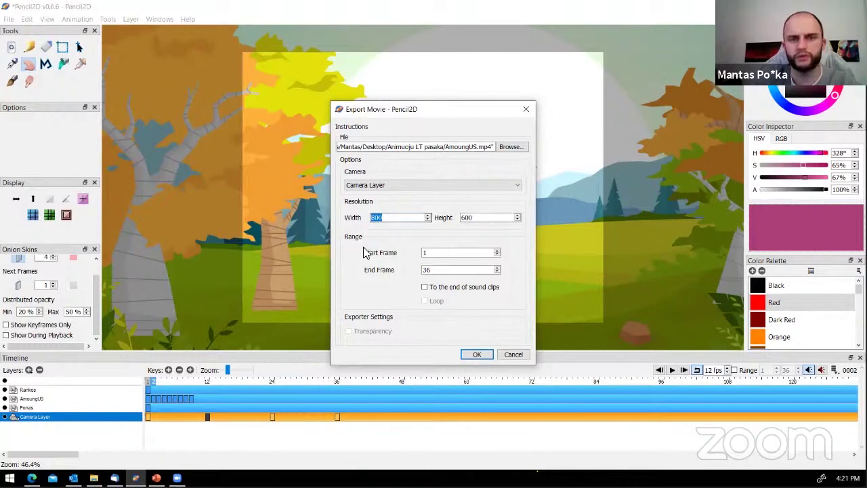
left_click(389, 218)
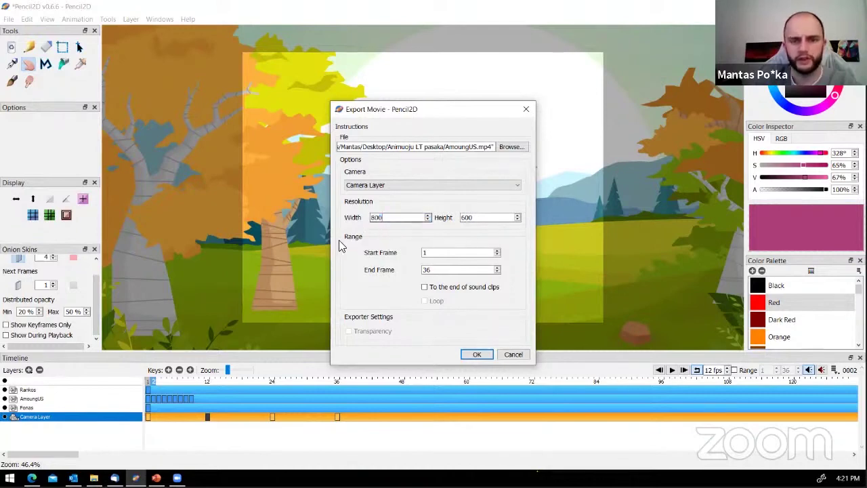
left_click(447, 270)
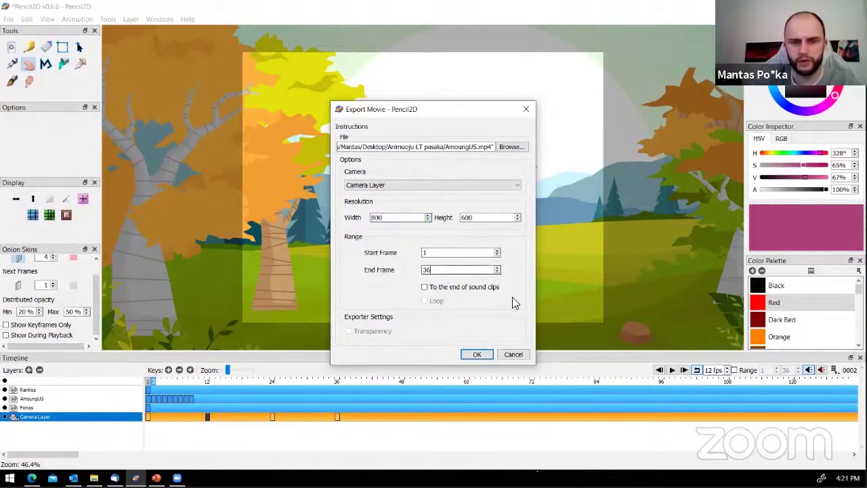
key("BackSpace")
key("BackSpace")
type("112")
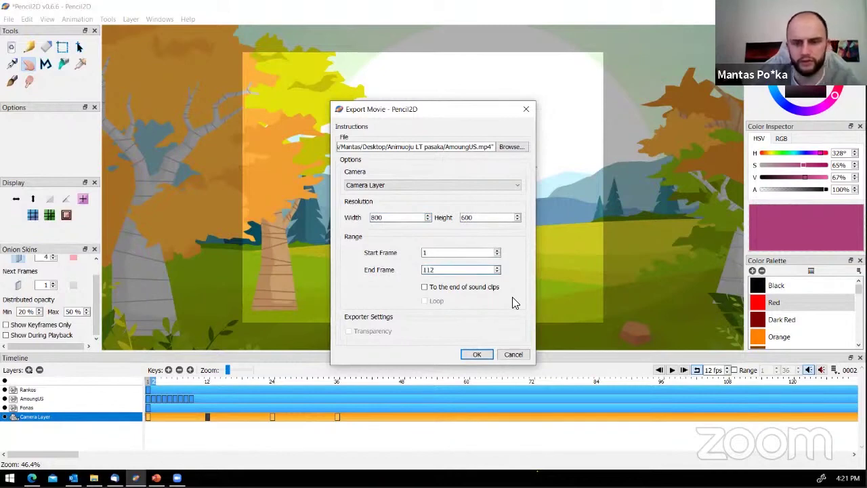
key("Left")
key("BackSpace")
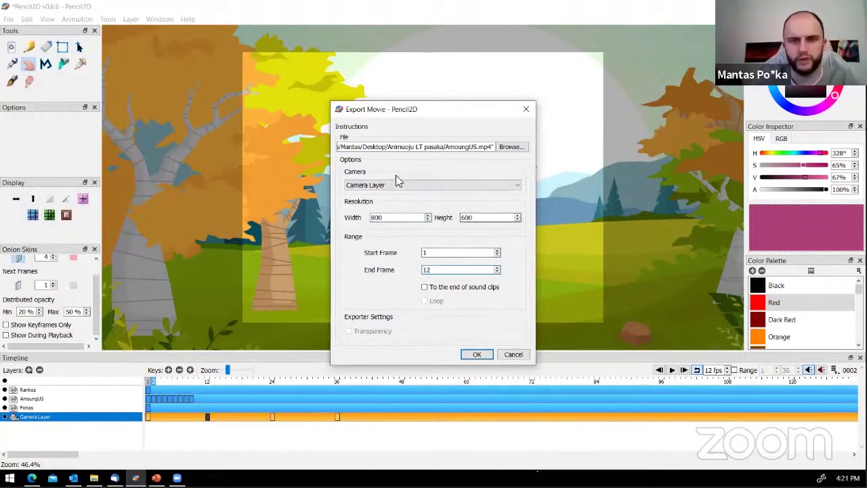
Name the export file AmoungUS1.mp4 in the Animuoju LT pasaka folder and export the movie
left_click(502, 147)
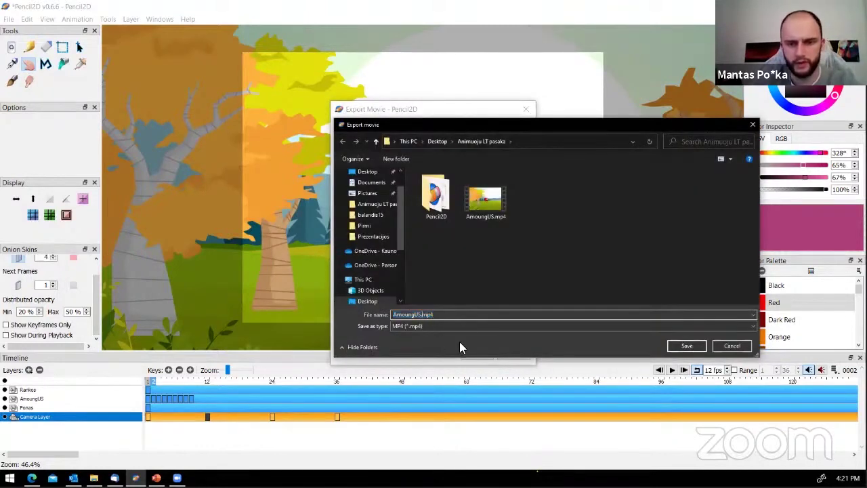
key("Right")
type("1")
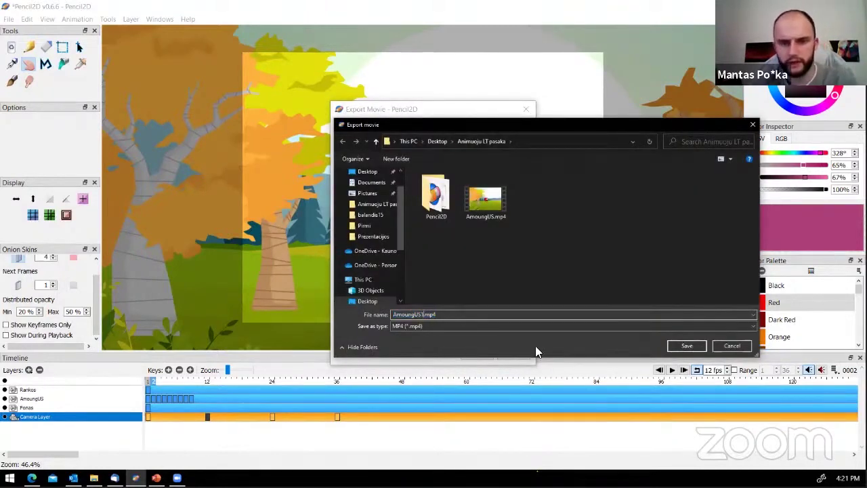
left_click(686, 345)
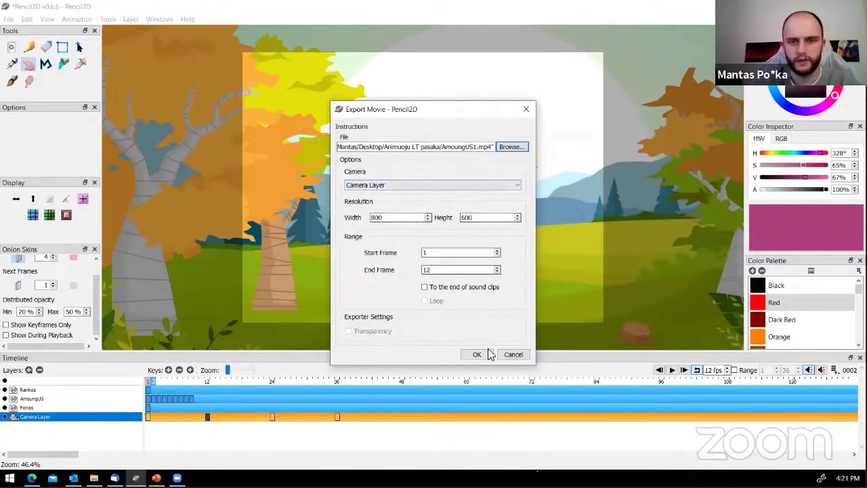
left_click(476, 355)
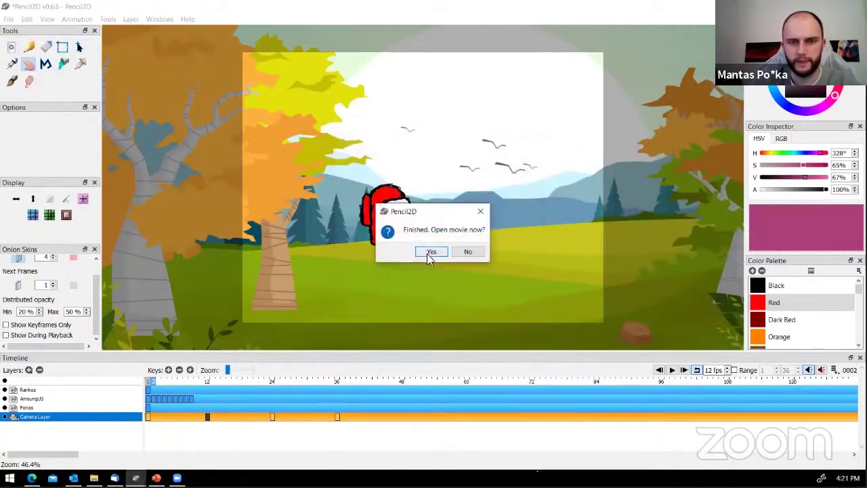
Open the exported AmoungUS1 movie, replay it from near the beginning, and close the player
left_click(429, 255)
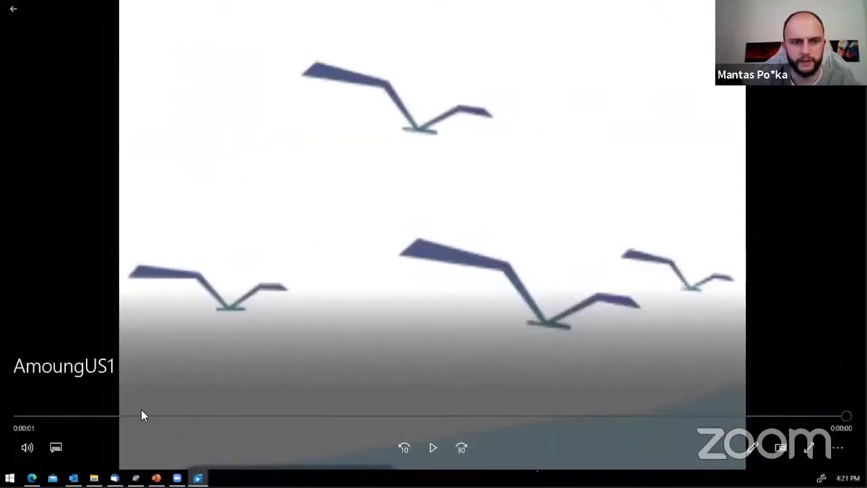
left_click(140, 415)
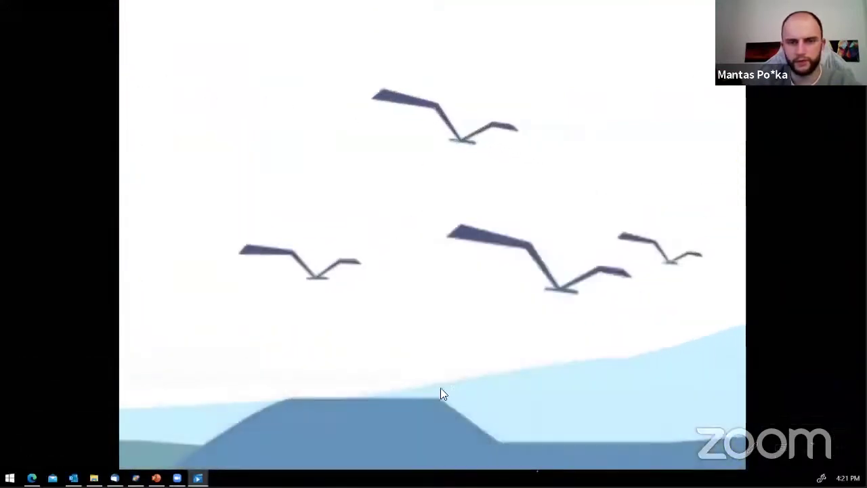
key("alt+F4")
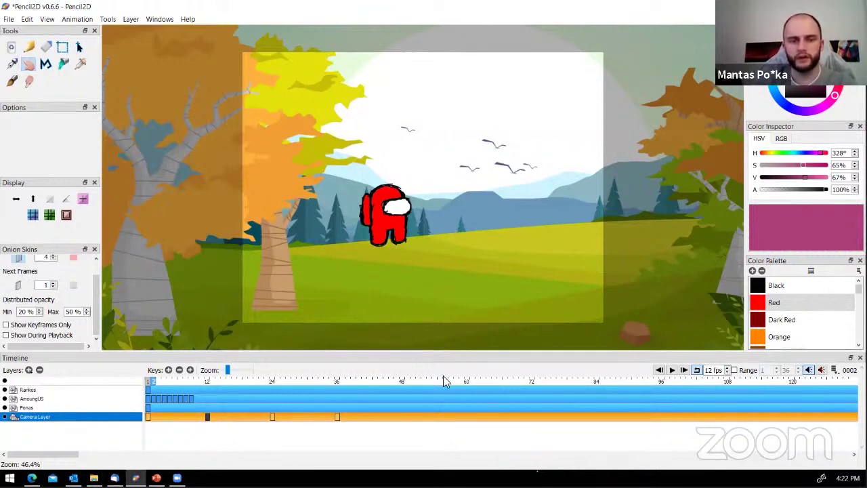
Scrub through the timeline to frame 120 and examine the frame rate setting
left_click(463, 381)
left_click_drag(534, 381, 510, 382)
left_click_drag(210, 383, 791, 383)
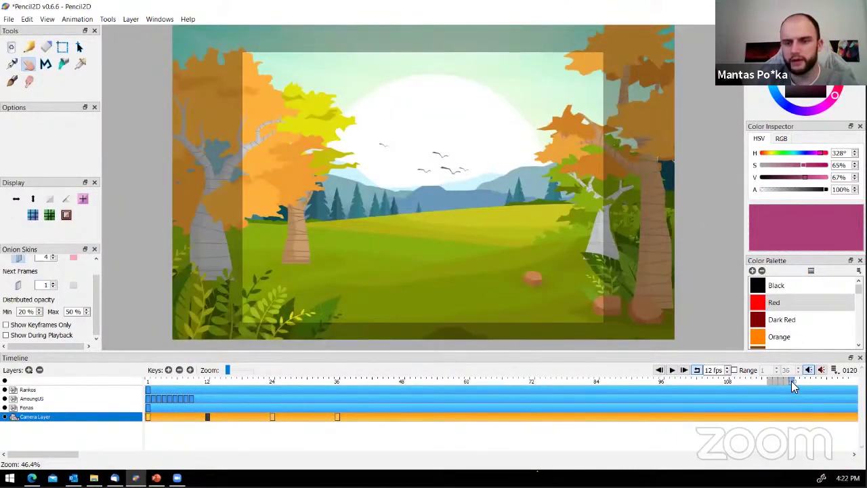
double_click(711, 369)
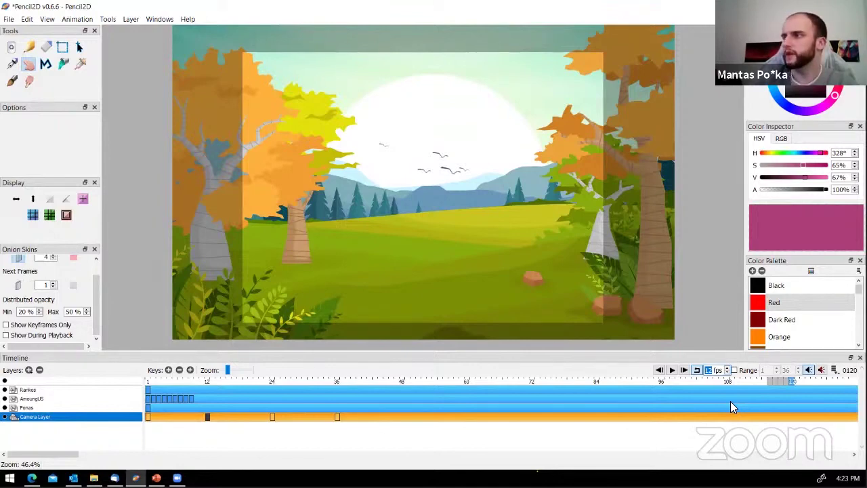
key("alt+Tab")
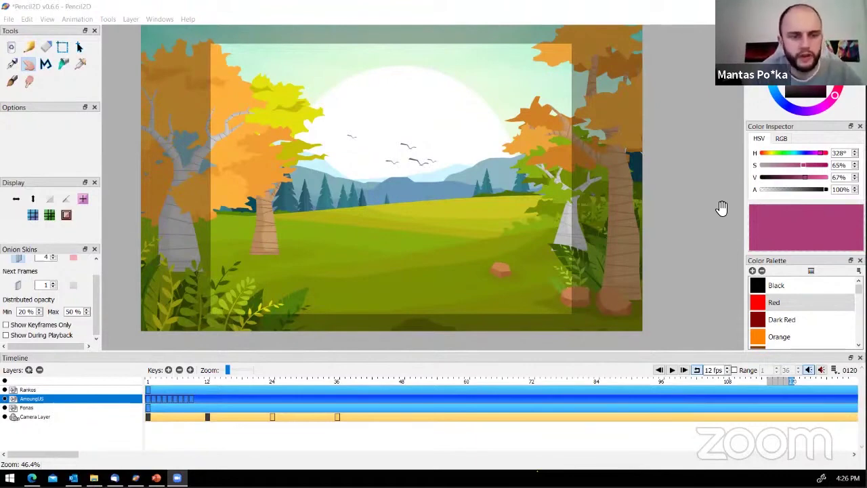
Place the Garsas sound layer below the Camera Layer and go to frame 1
key("ctrl+z")
left_click(39, 437)
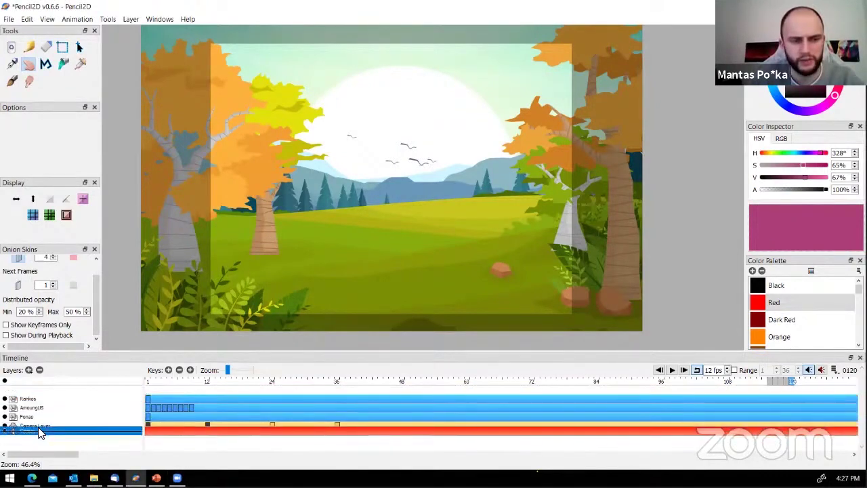
scroll(51, 433, "down", 1)
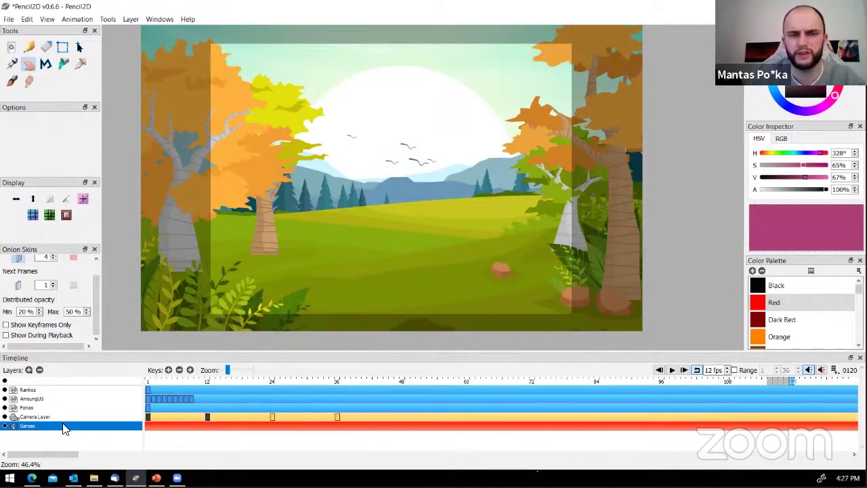
left_click(152, 382)
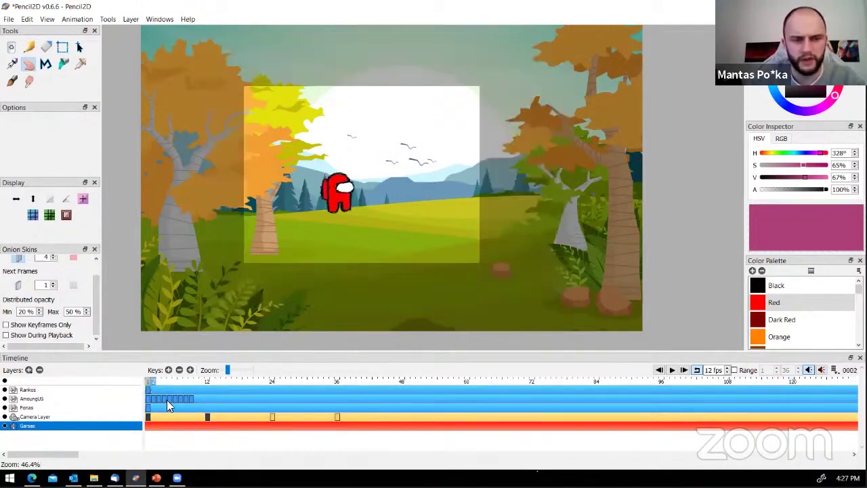
left_click(149, 382)
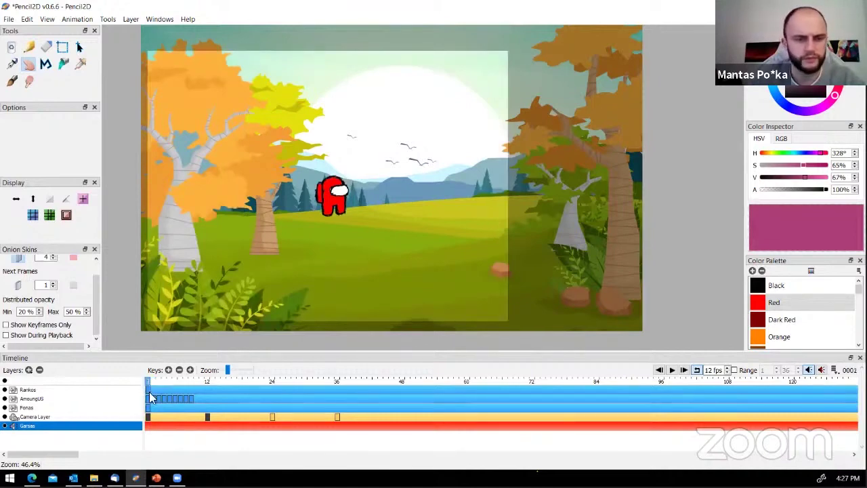
left_click(9, 19)
mouse_move(23, 96)
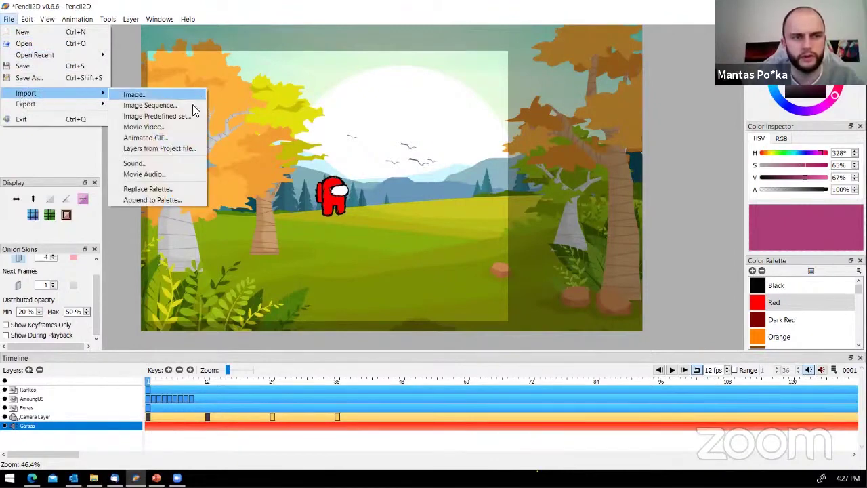
left_click(145, 164)
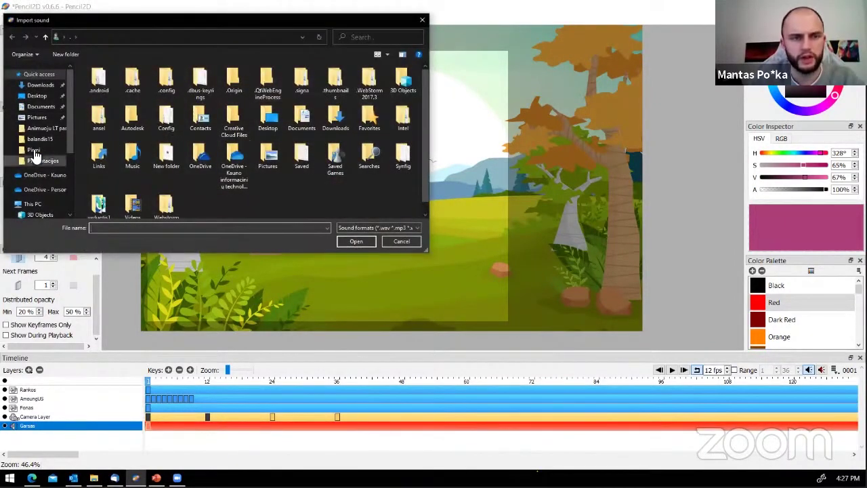
left_click(37, 96)
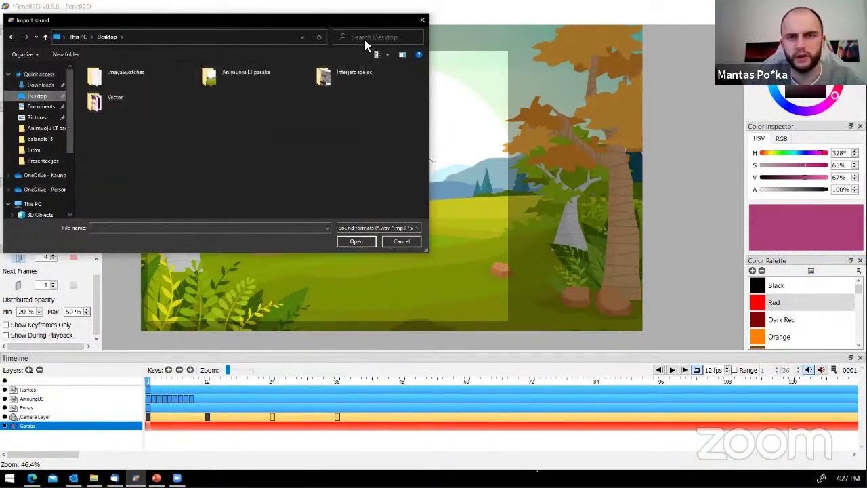
key("Escape")
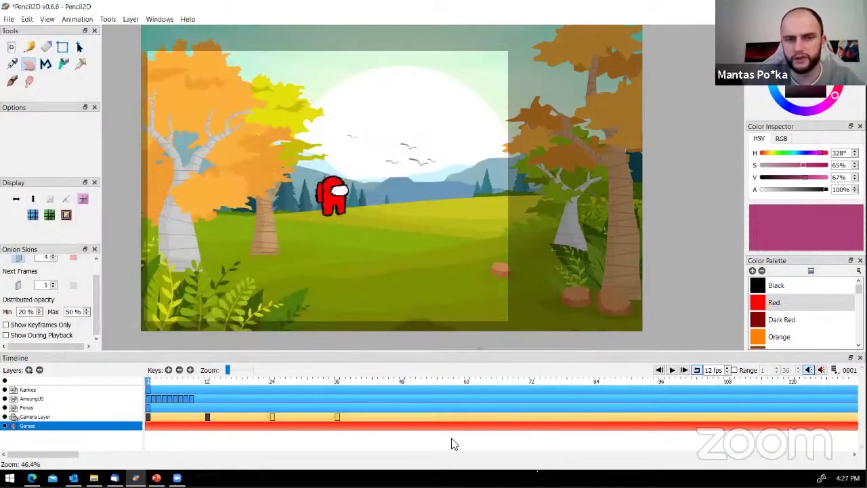